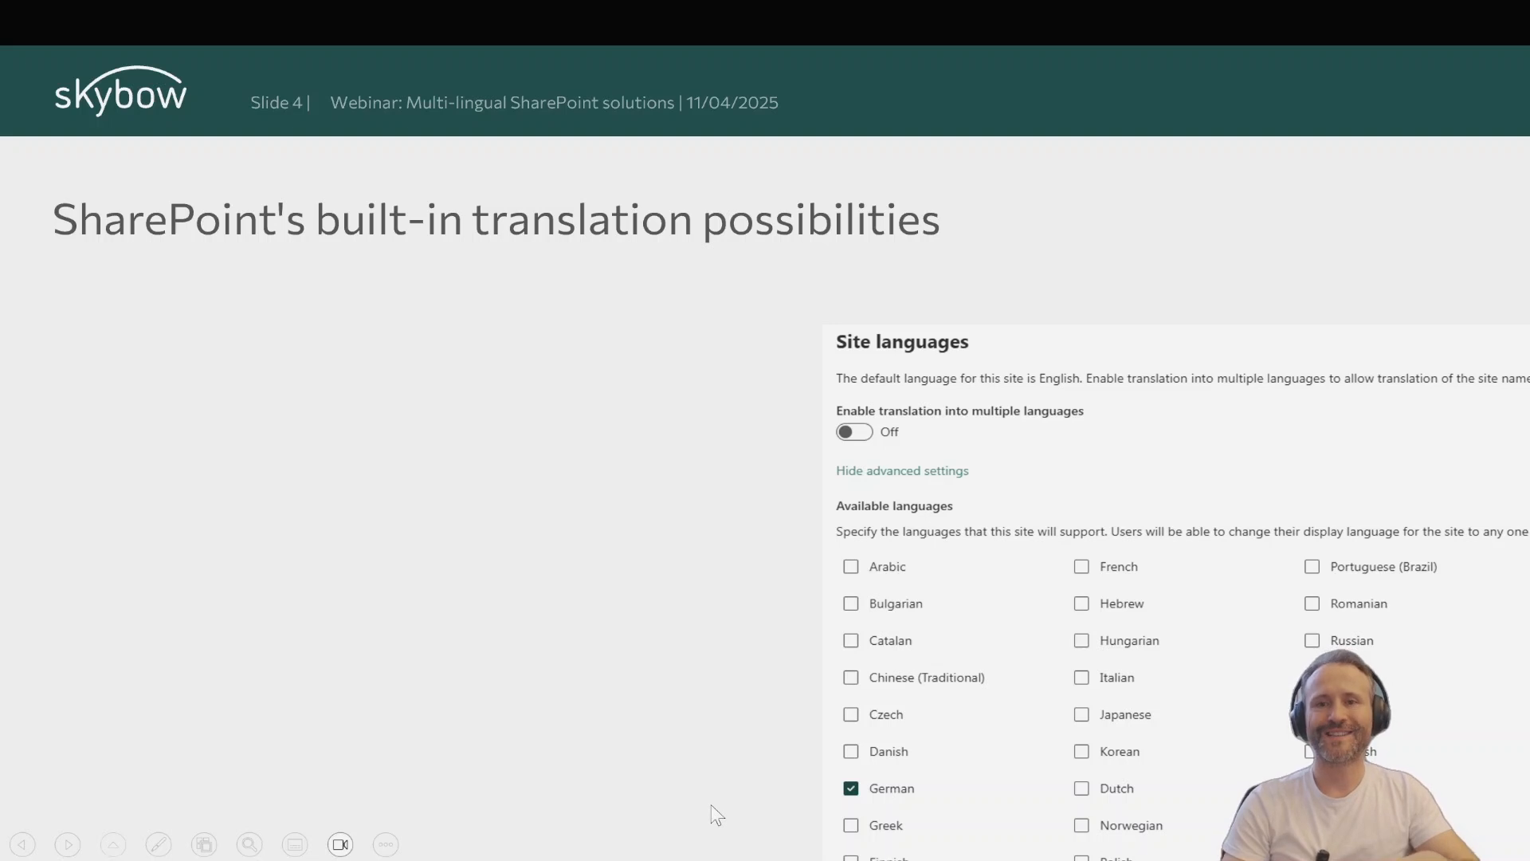
pyautogui.press('Right')
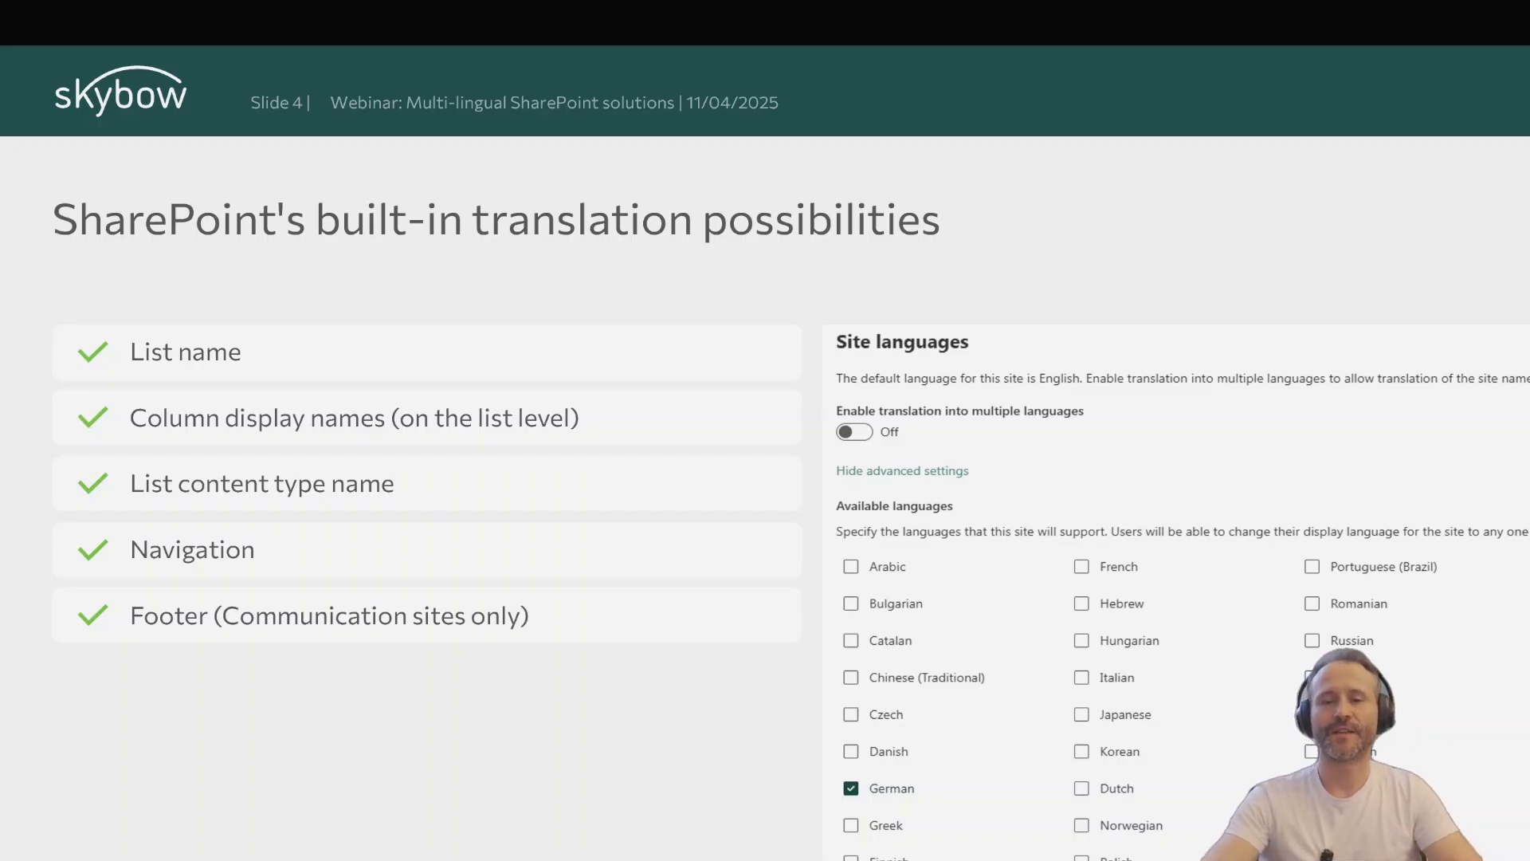
pyautogui.press('Right')
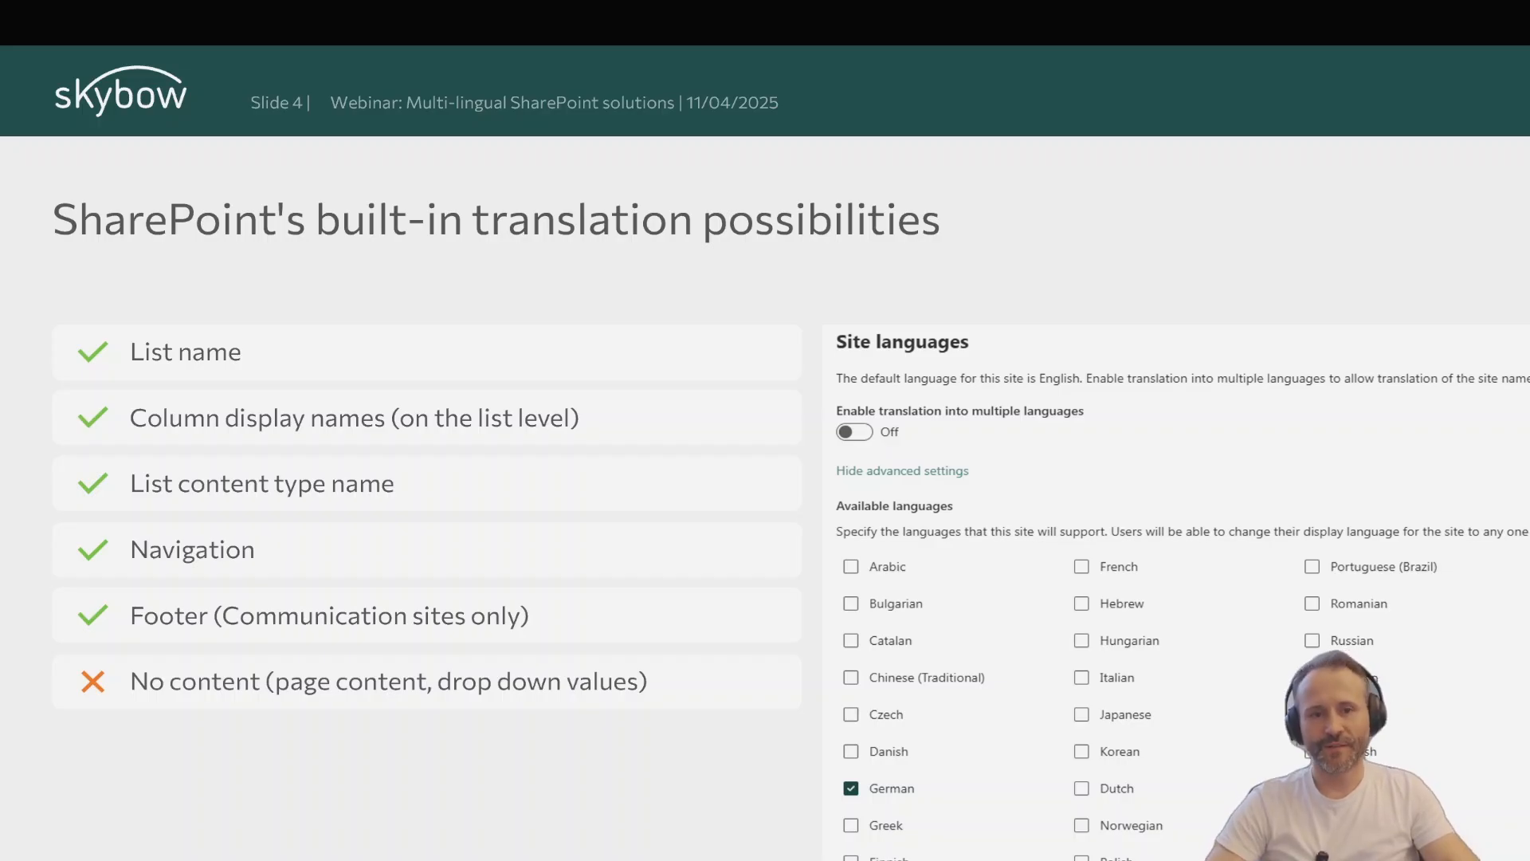
pyautogui.press('Right')
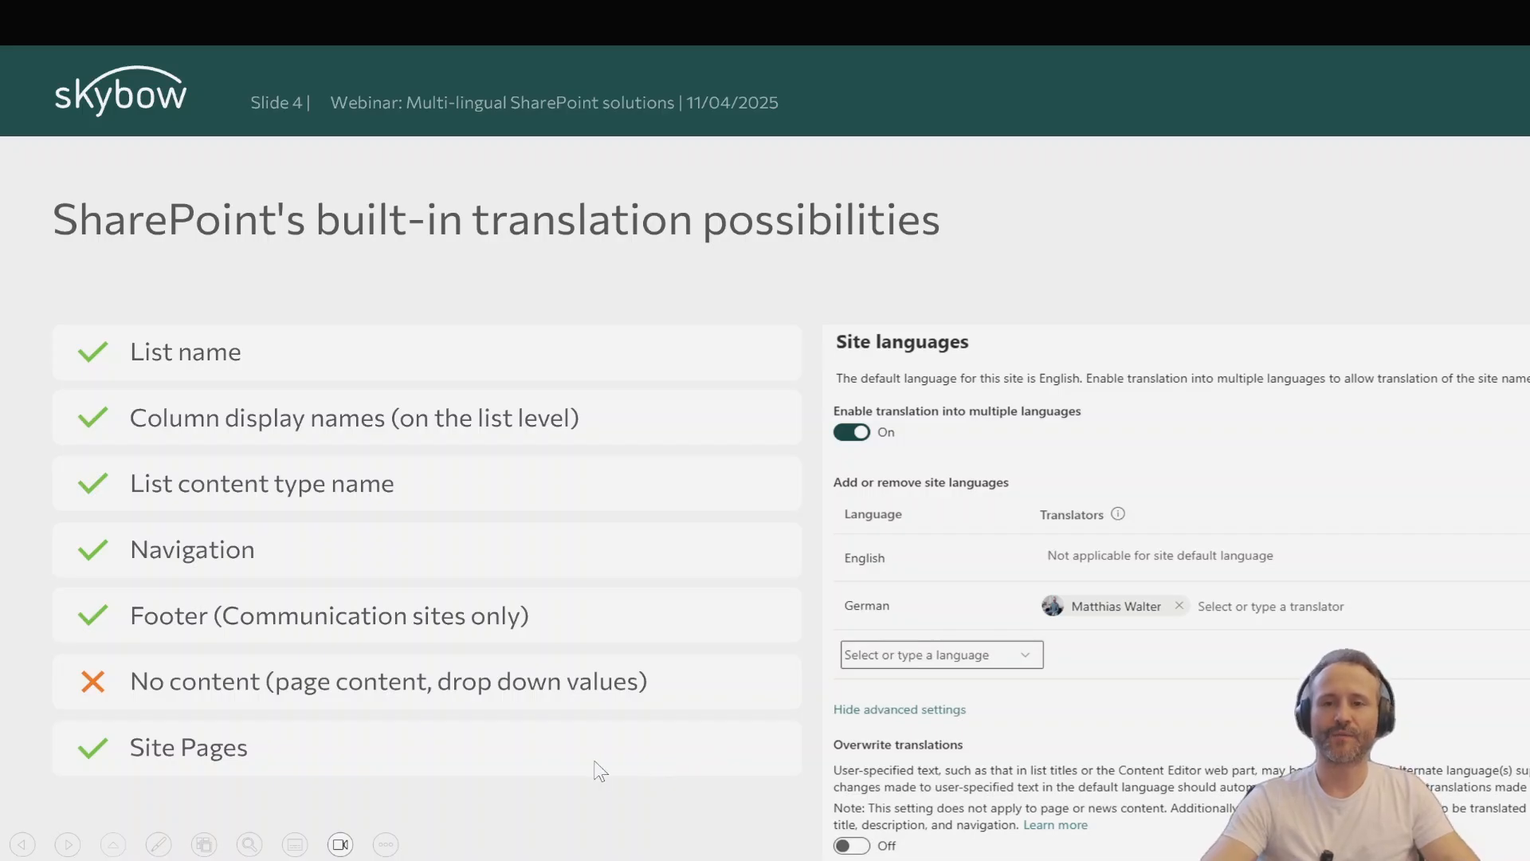
pyautogui.click(646, 635)
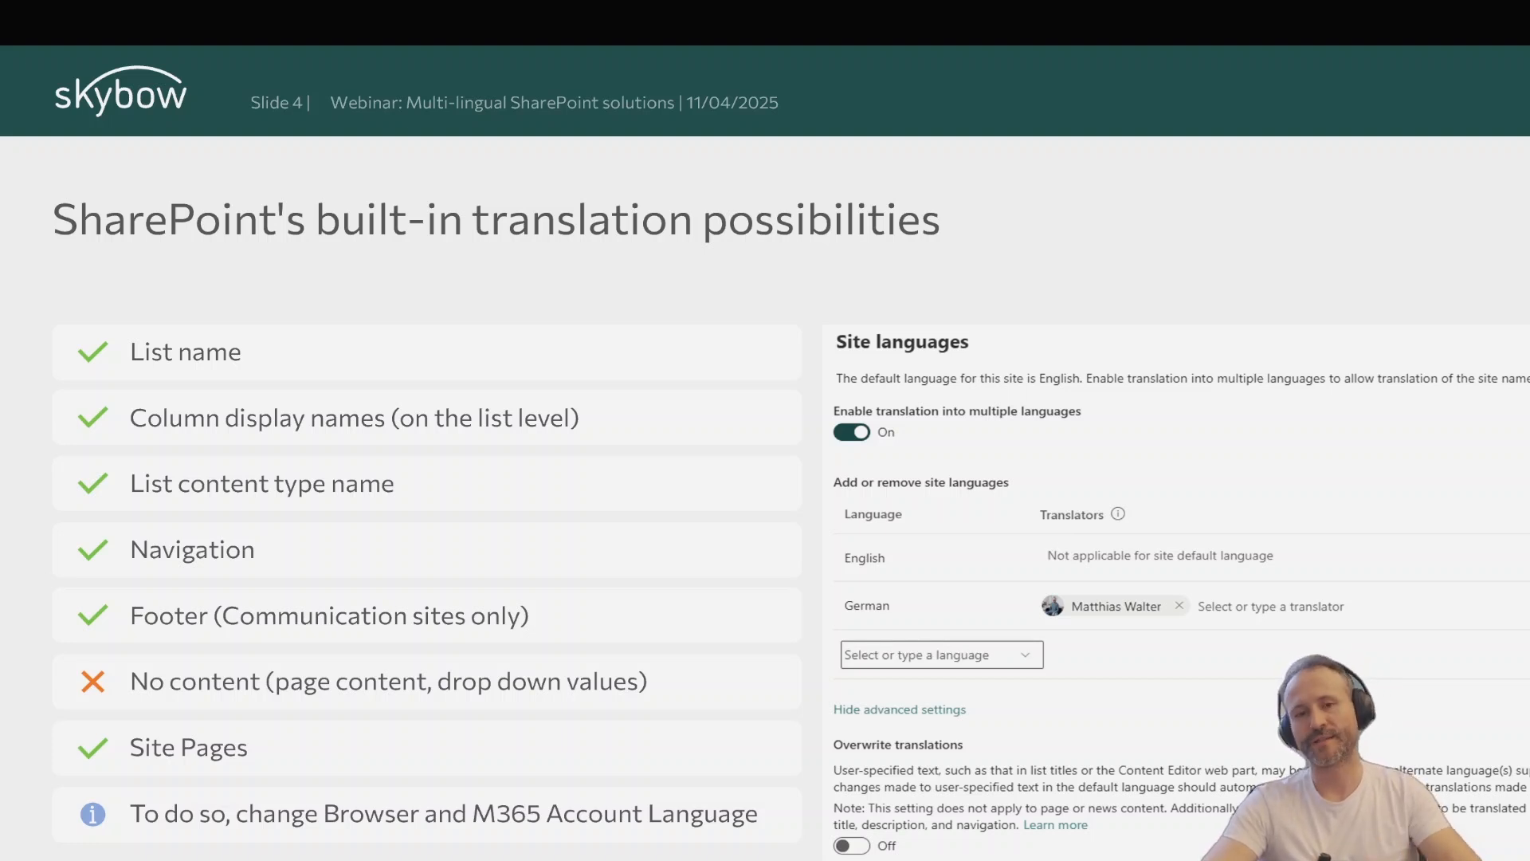
pyautogui.press('Right')
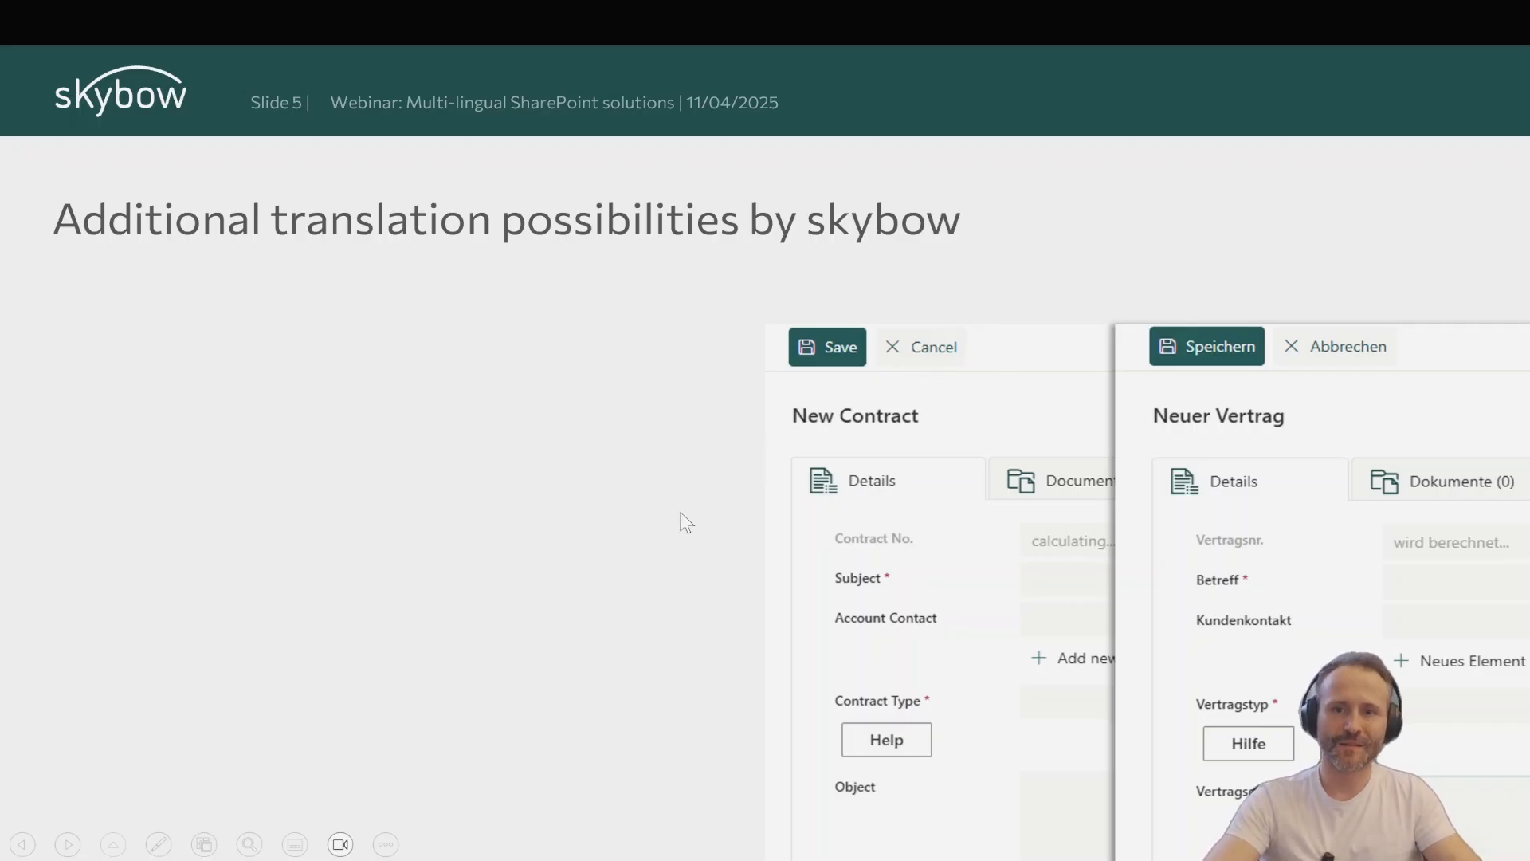
pyautogui.click(649, 640)
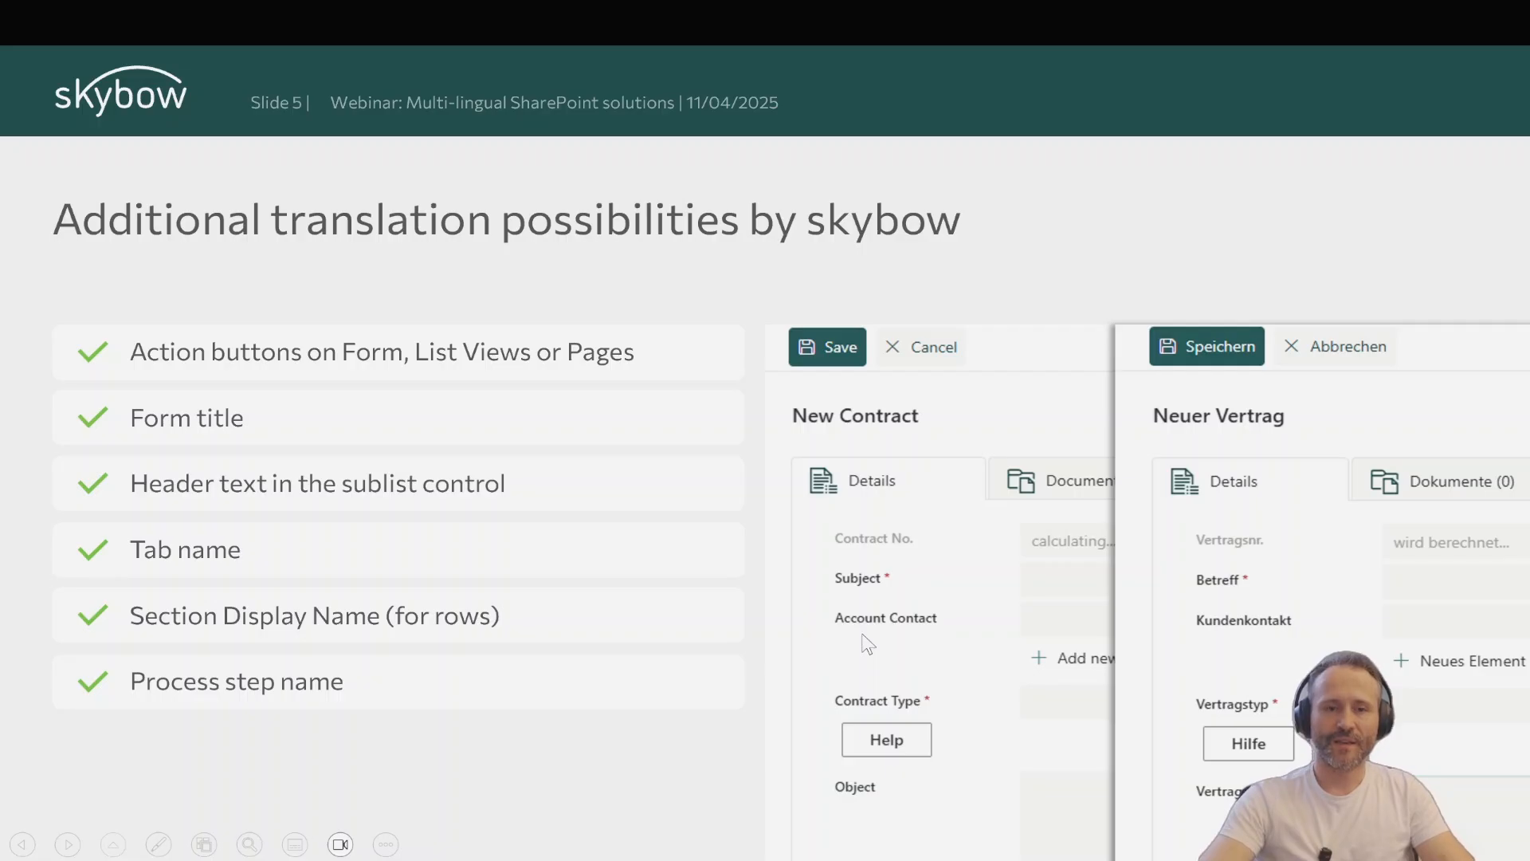
pyautogui.press('Right')
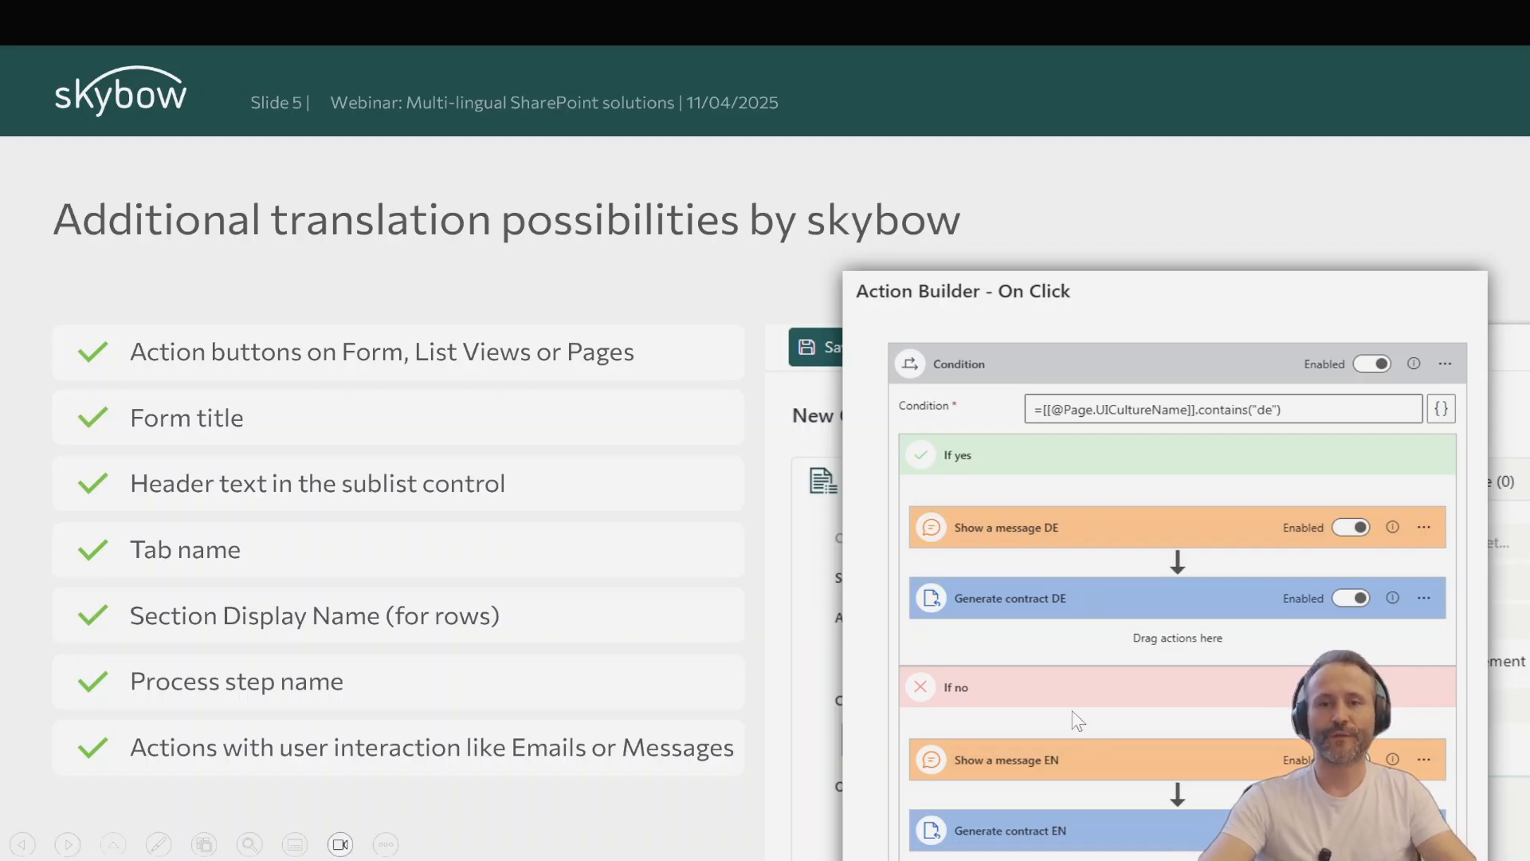
pyautogui.click(760, 636)
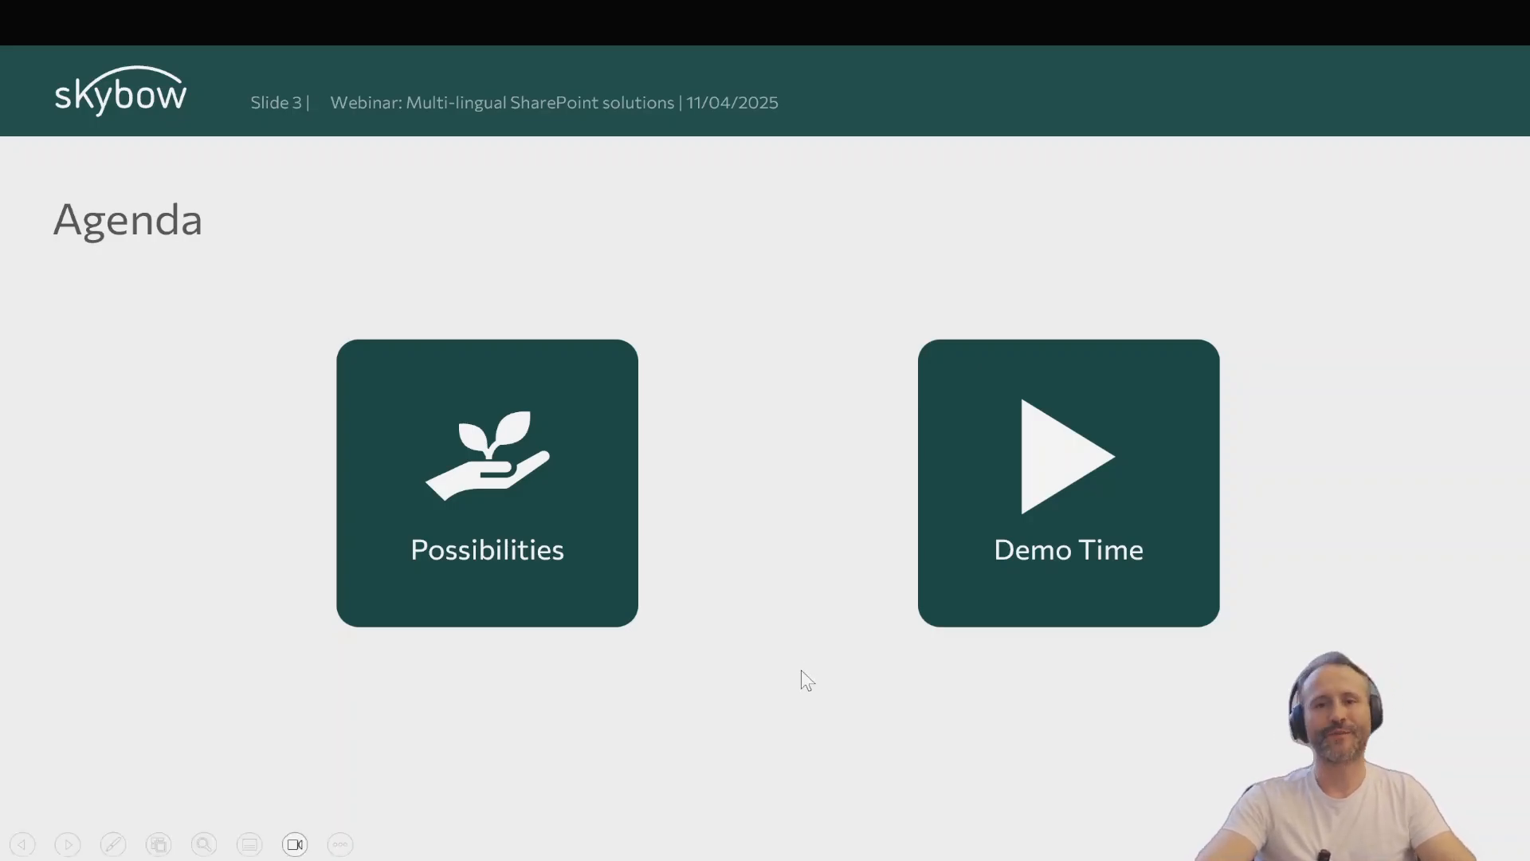
pyautogui.click(738, 757)
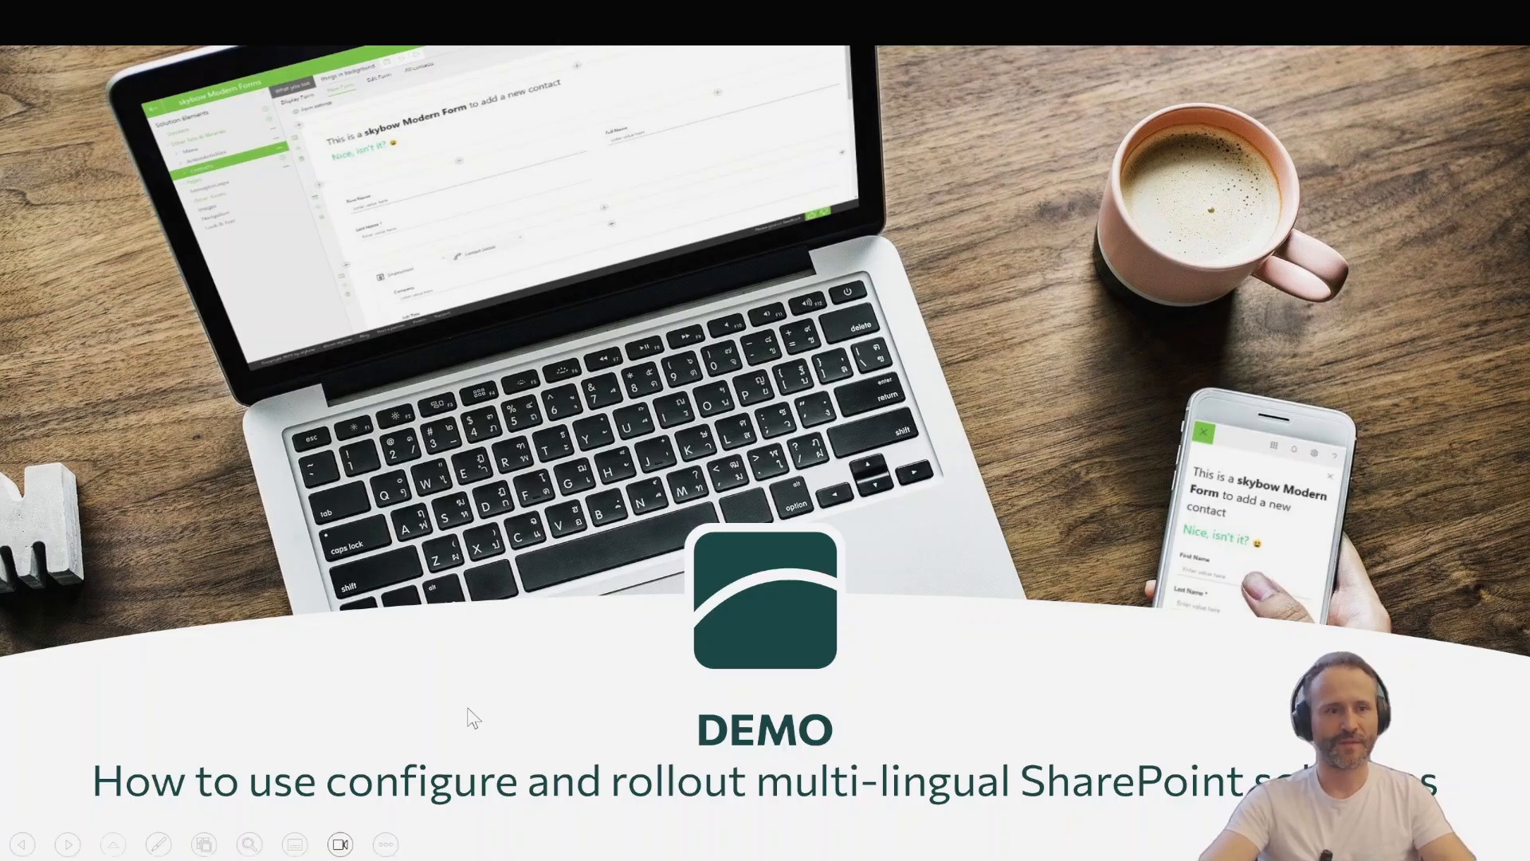
# - Switch to the English Contracts Demo site in Chrome and open the Joint Venture with XYZ Corp contract from the upcoming deadlines
pyautogui.hotkey('alt', 'Tab')
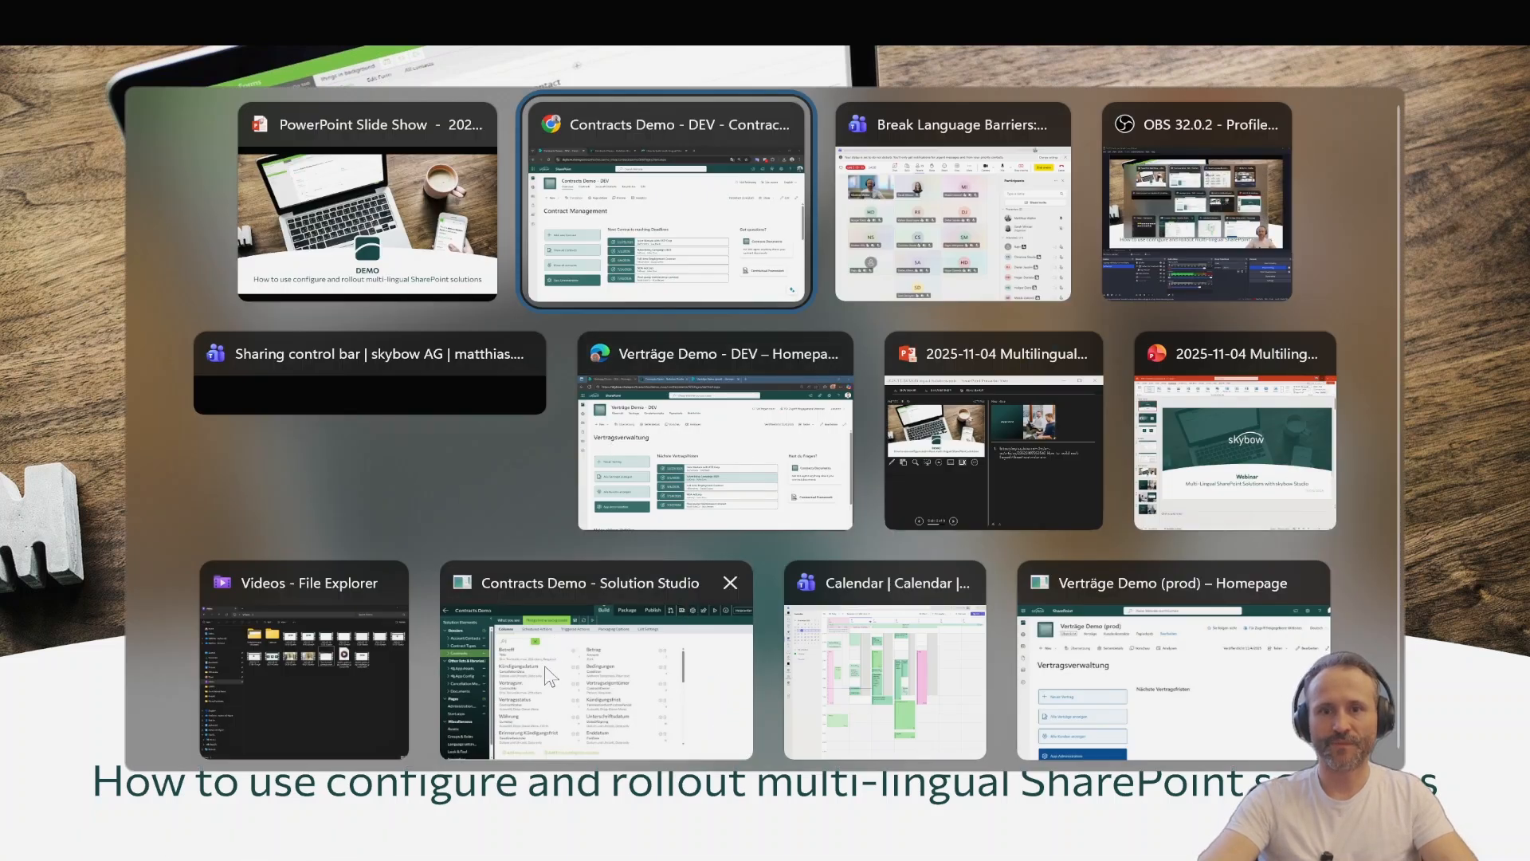
pyautogui.click(566, 208)
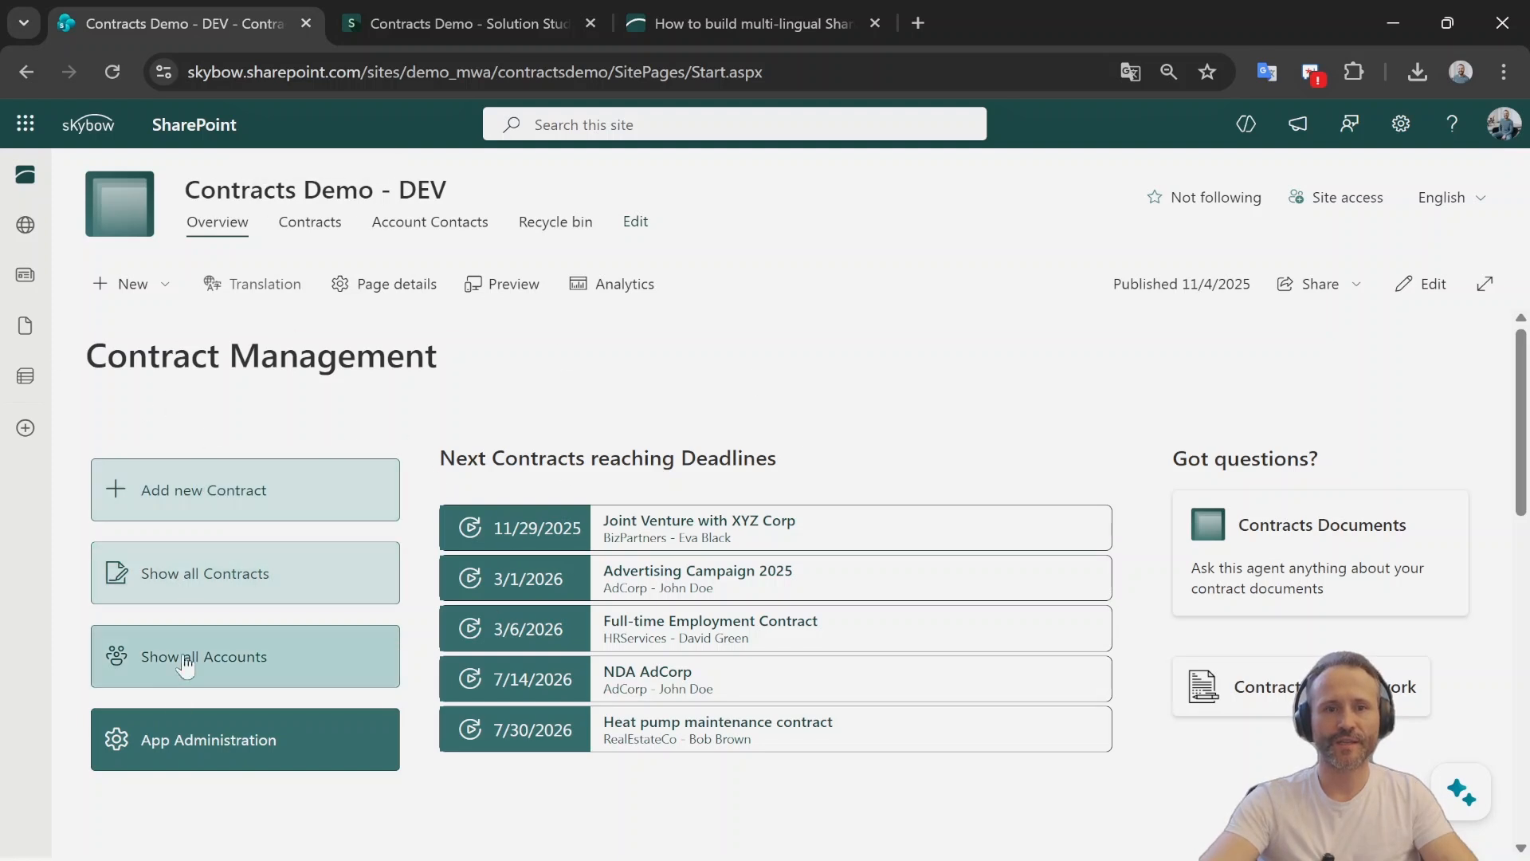
pyautogui.moveTo(453, 457); pyautogui.dragTo(777, 459)
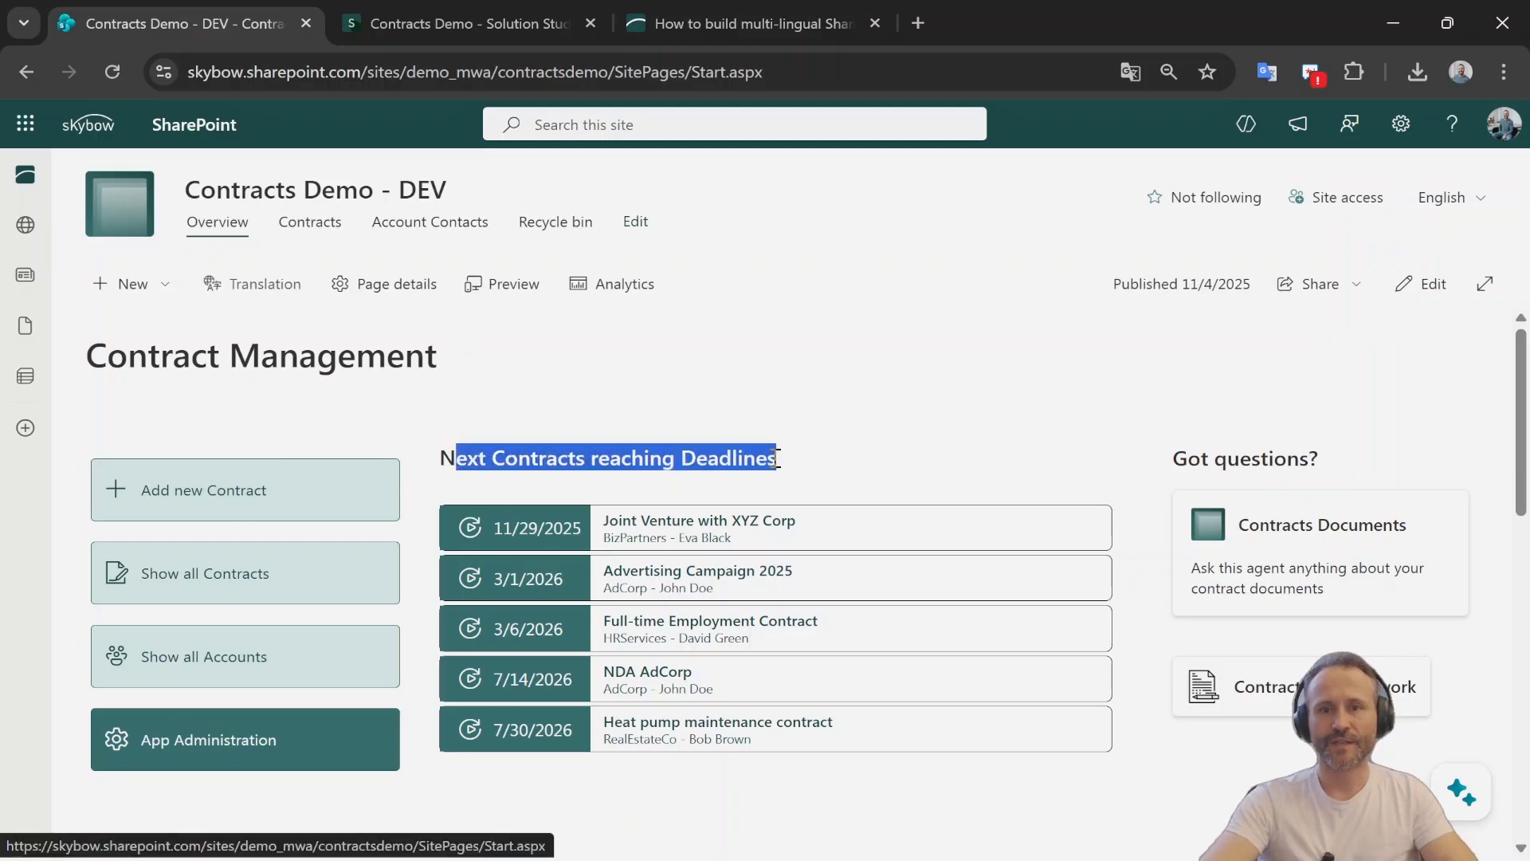
pyautogui.click(544, 541)
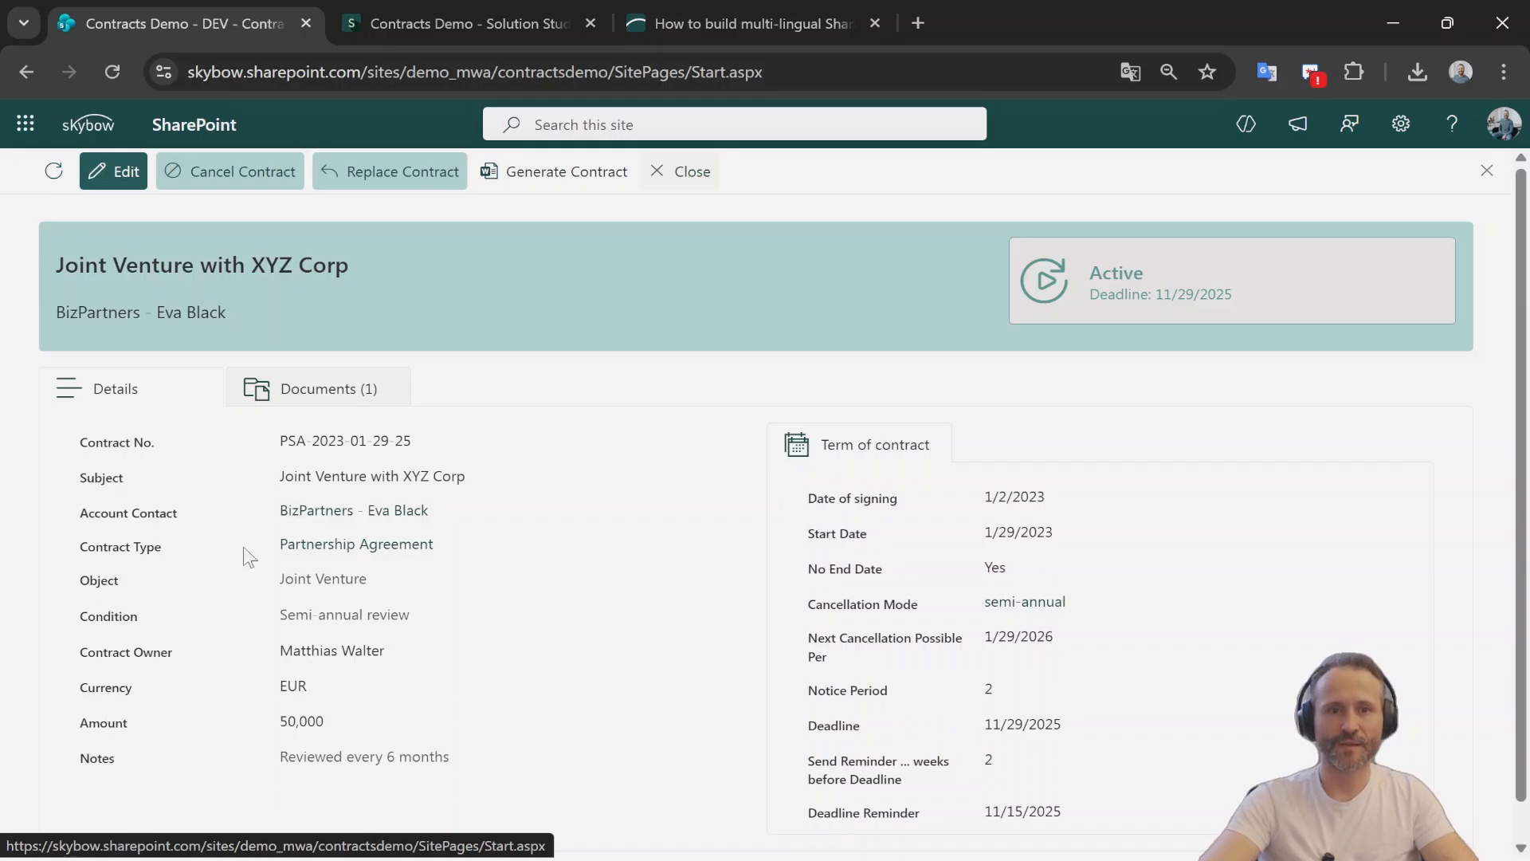
# - Show the contract's documents and check which file types can be created there
pyautogui.click(329, 388)
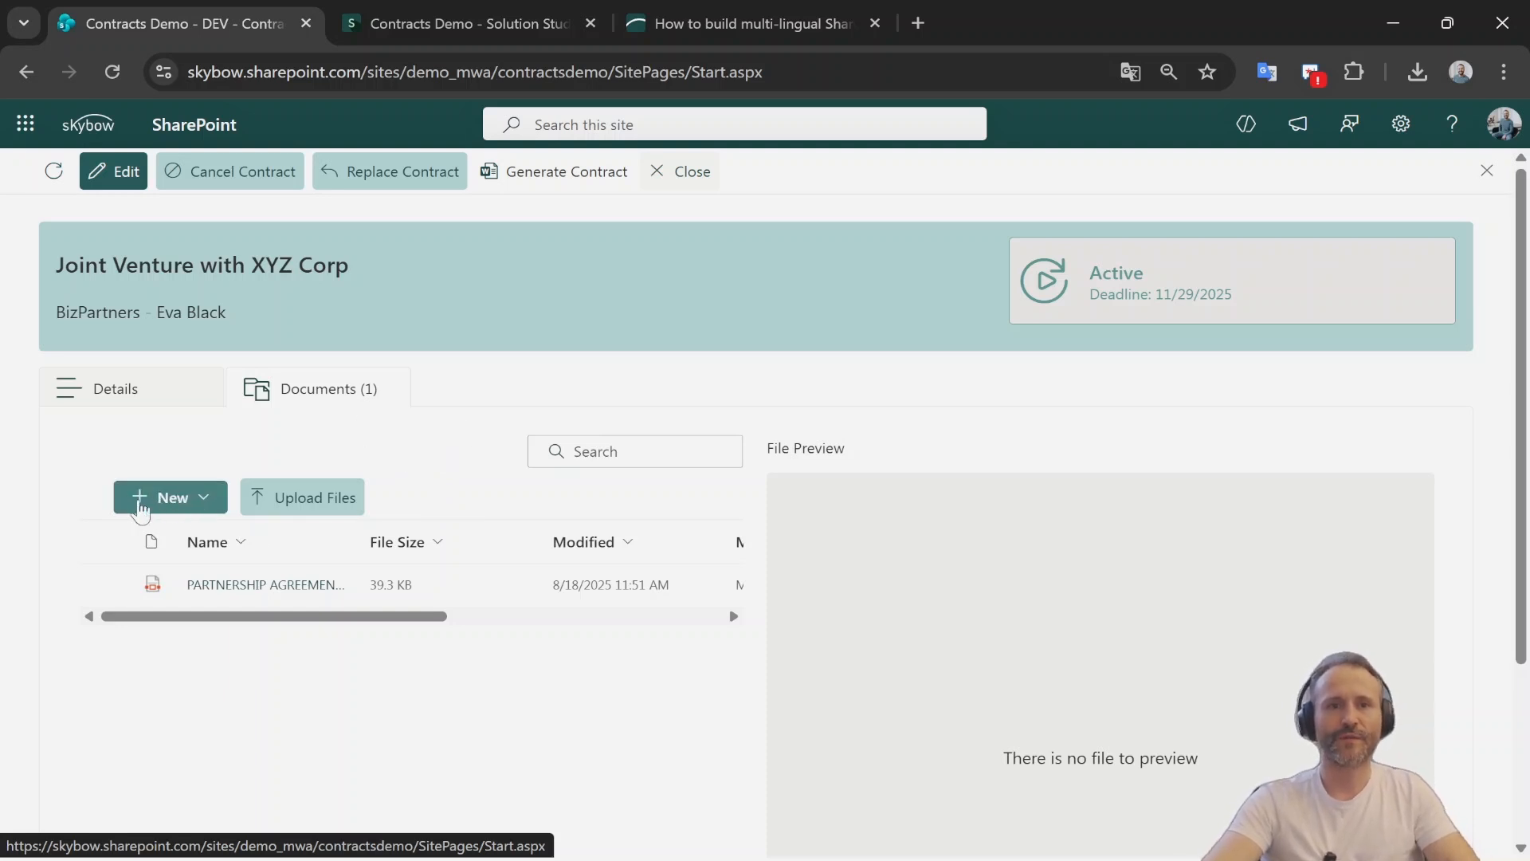
pyautogui.click(185, 507)
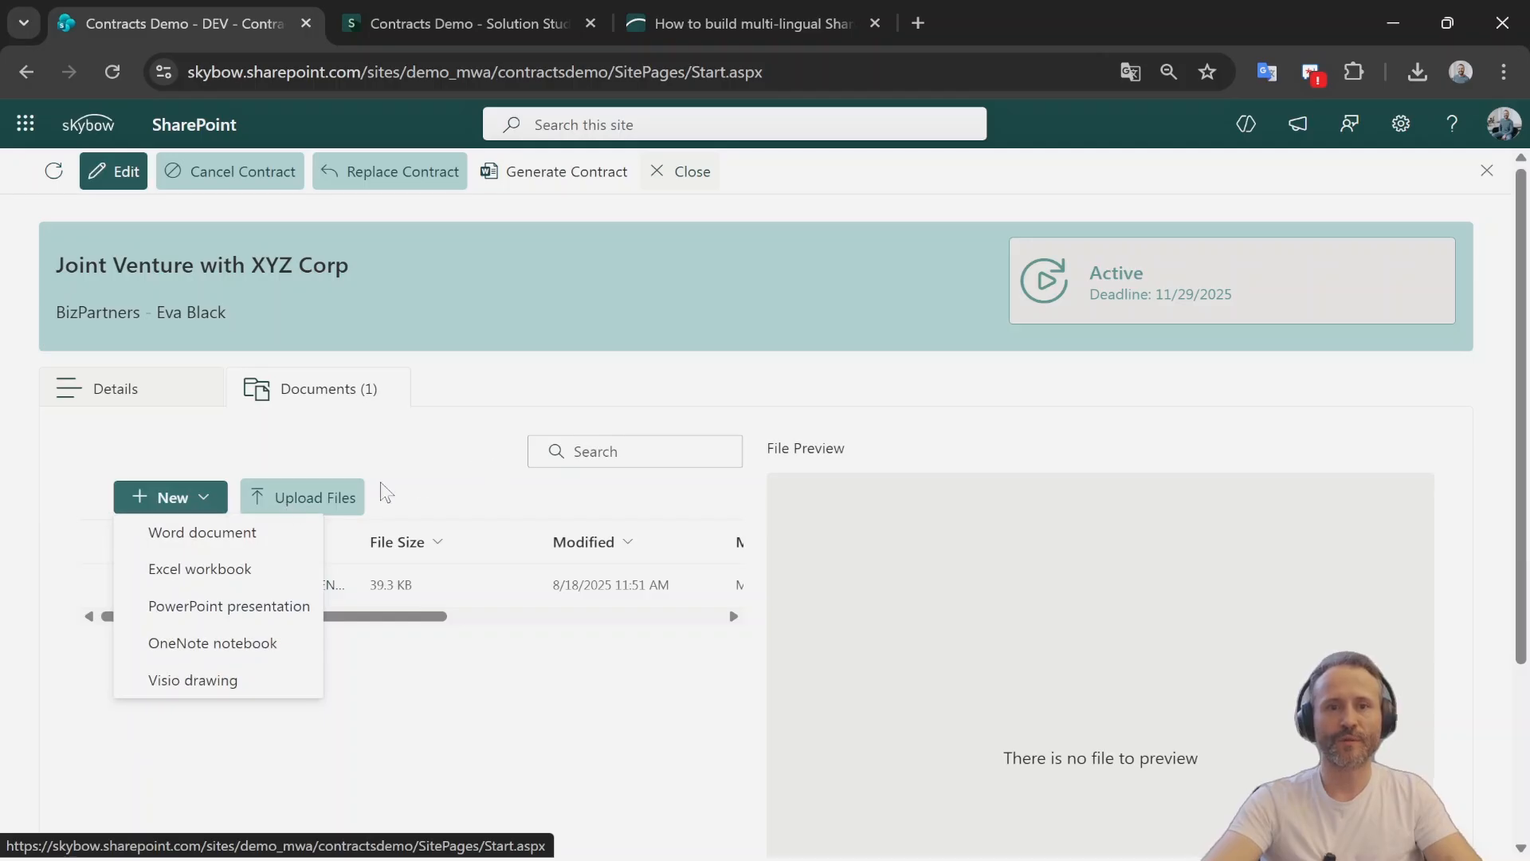
pyautogui.click(437, 479)
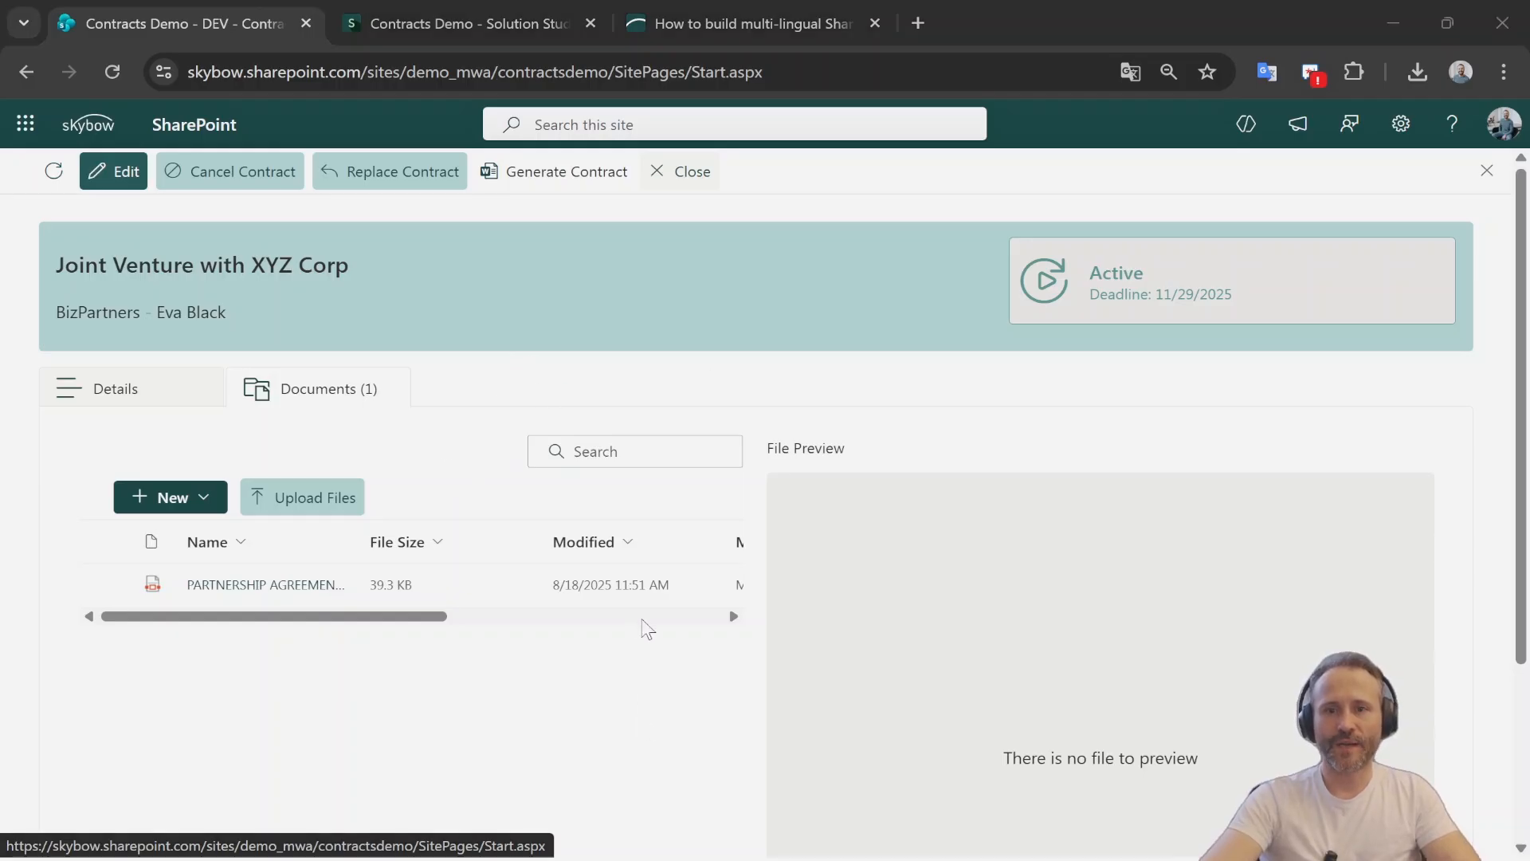
# - Switch to the German Verträge Demo site in Edge and examine its translated page title and deadlines heading
pyautogui.hotkey('alt', 'Tab')
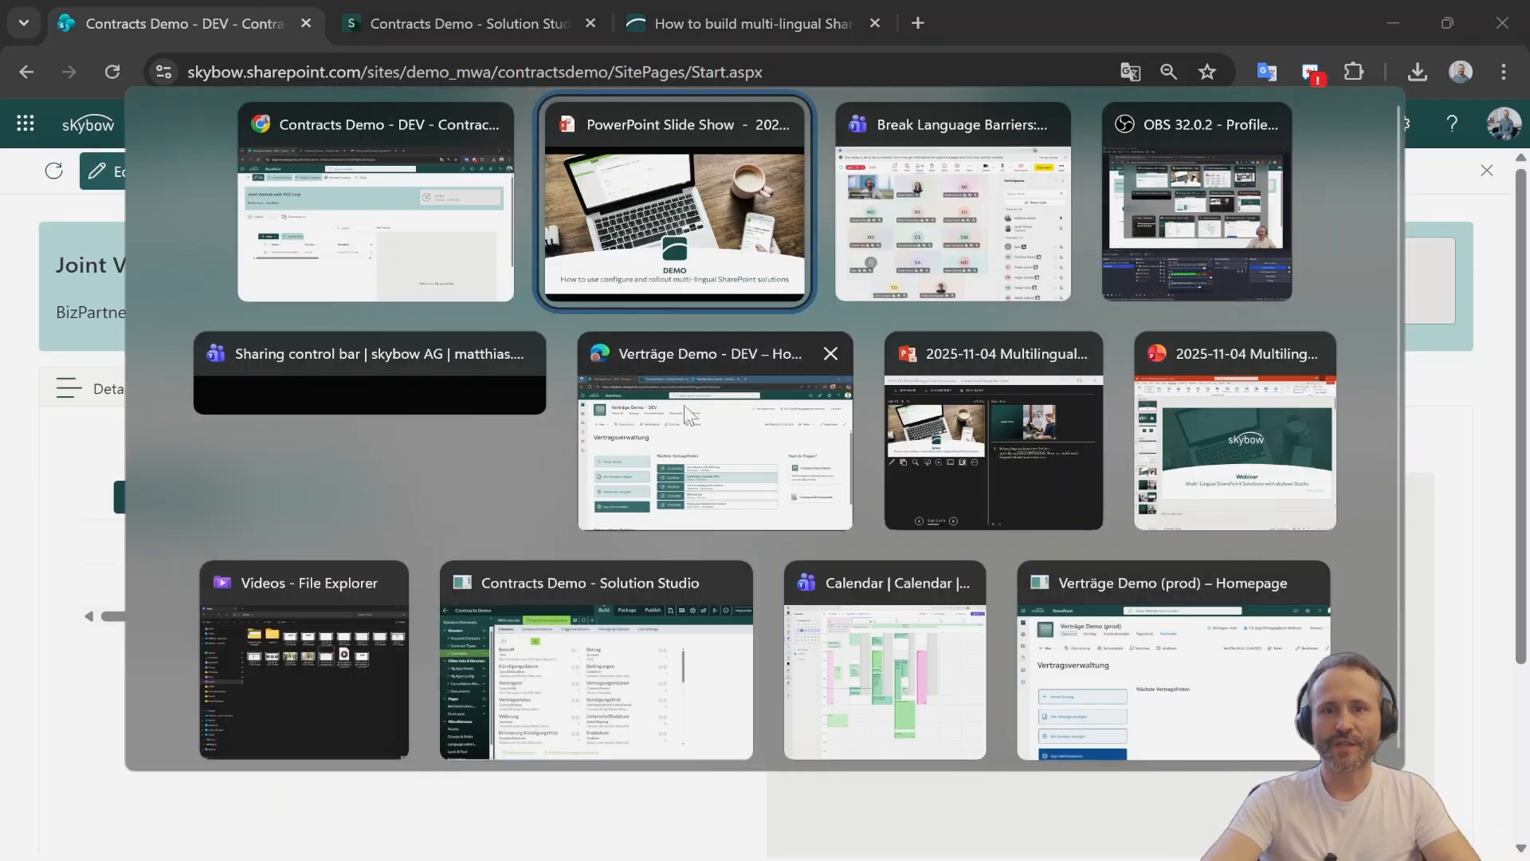
pyautogui.click(687, 412)
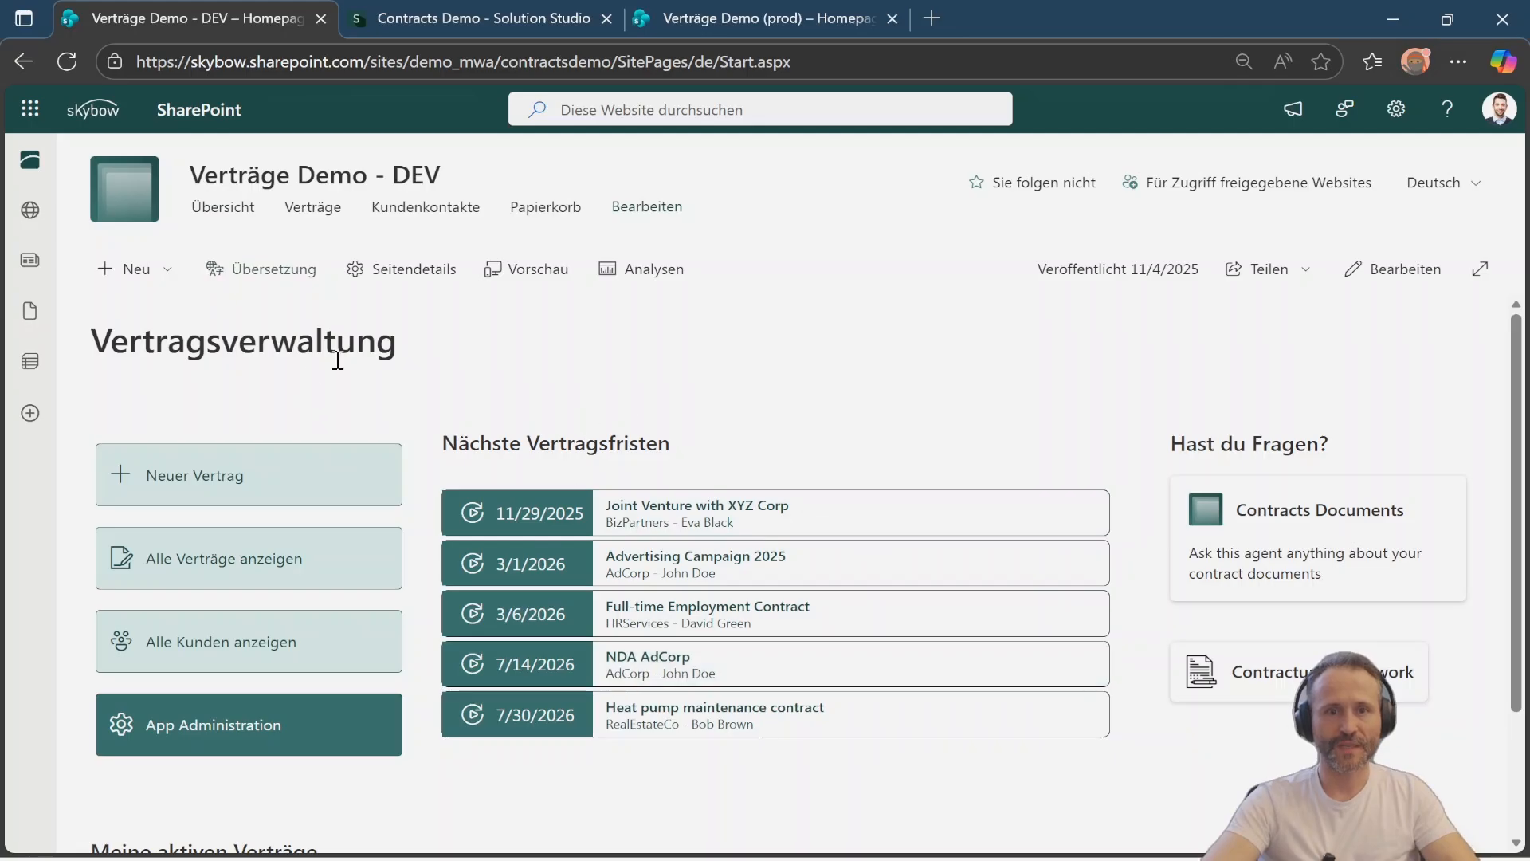
pyautogui.moveTo(129, 344); pyautogui.dragTo(323, 341)
pyautogui.moveTo(481, 443); pyautogui.dragTo(615, 445)
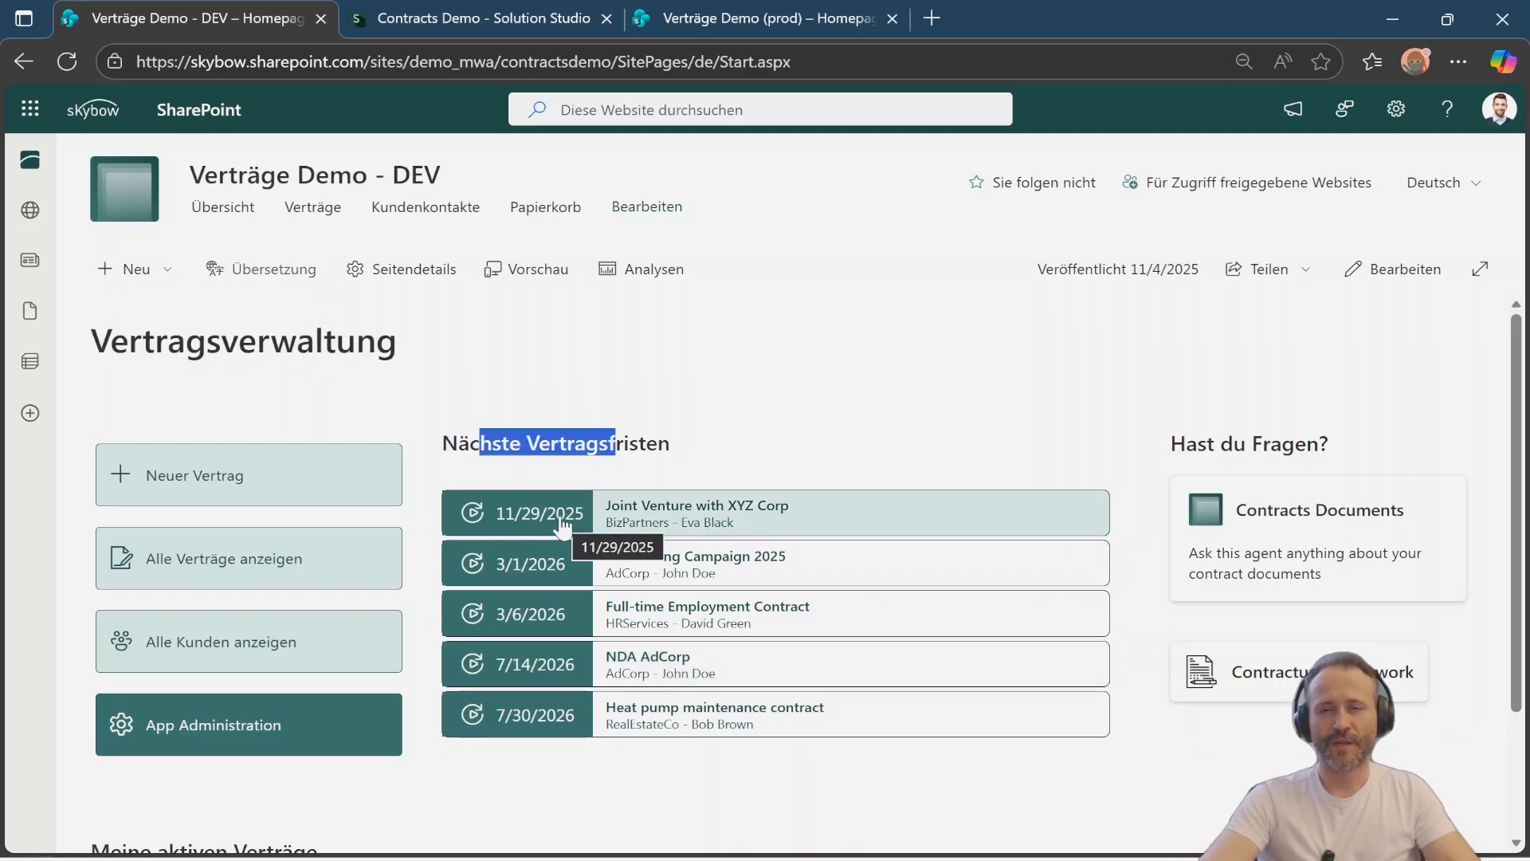
# - Open the Joint Venture with XYZ Corp contract in German and examine its translated status and field labels
pyautogui.click(562, 526)
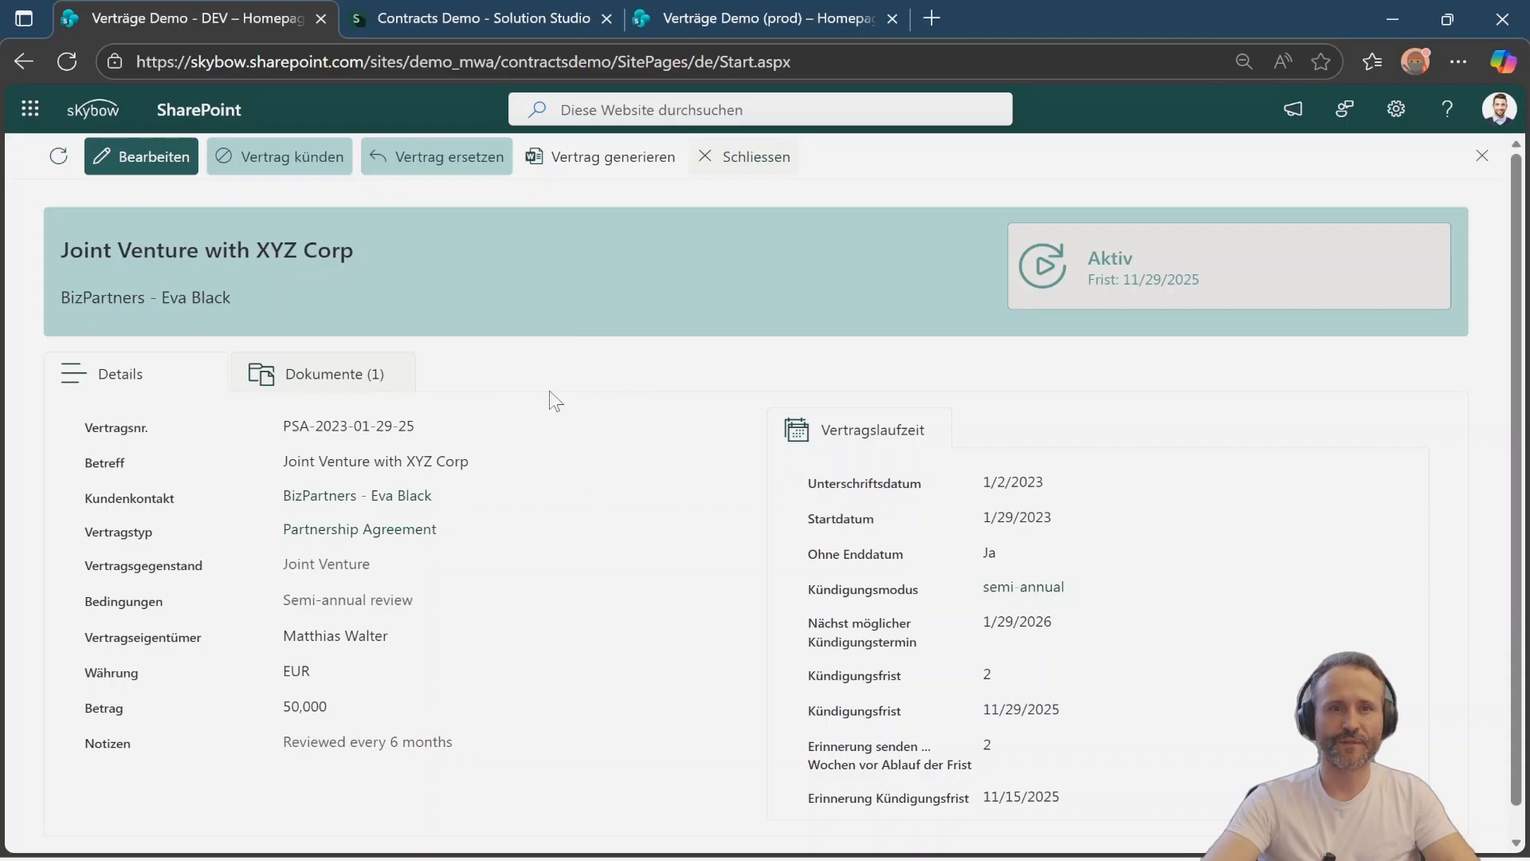
pyautogui.moveTo(1091, 261); pyautogui.dragTo(1138, 280)
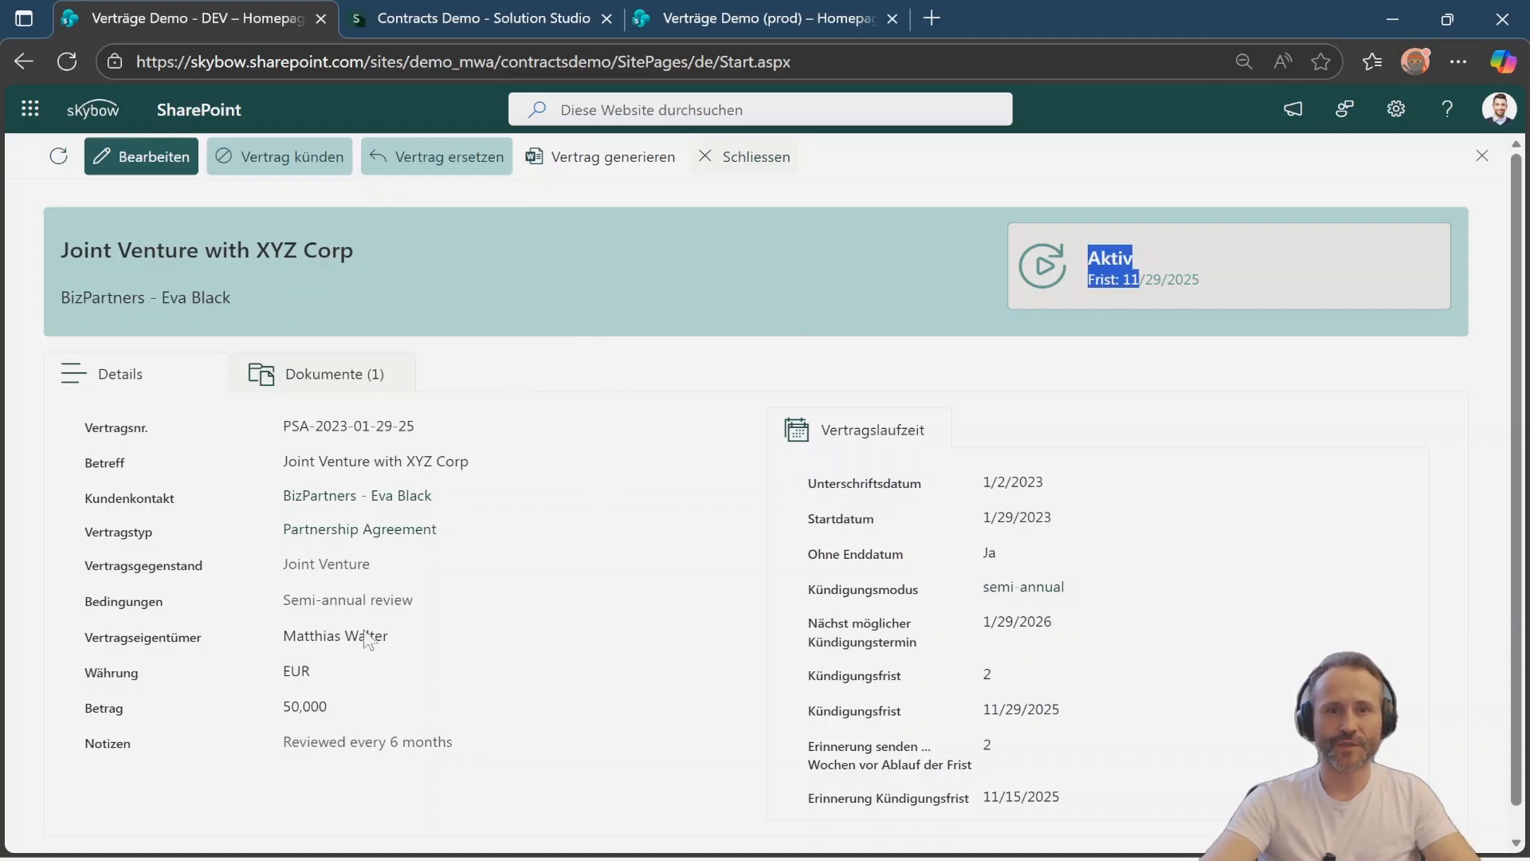
pyautogui.moveTo(99, 427); pyautogui.dragTo(213, 693)
pyautogui.click(629, 599)
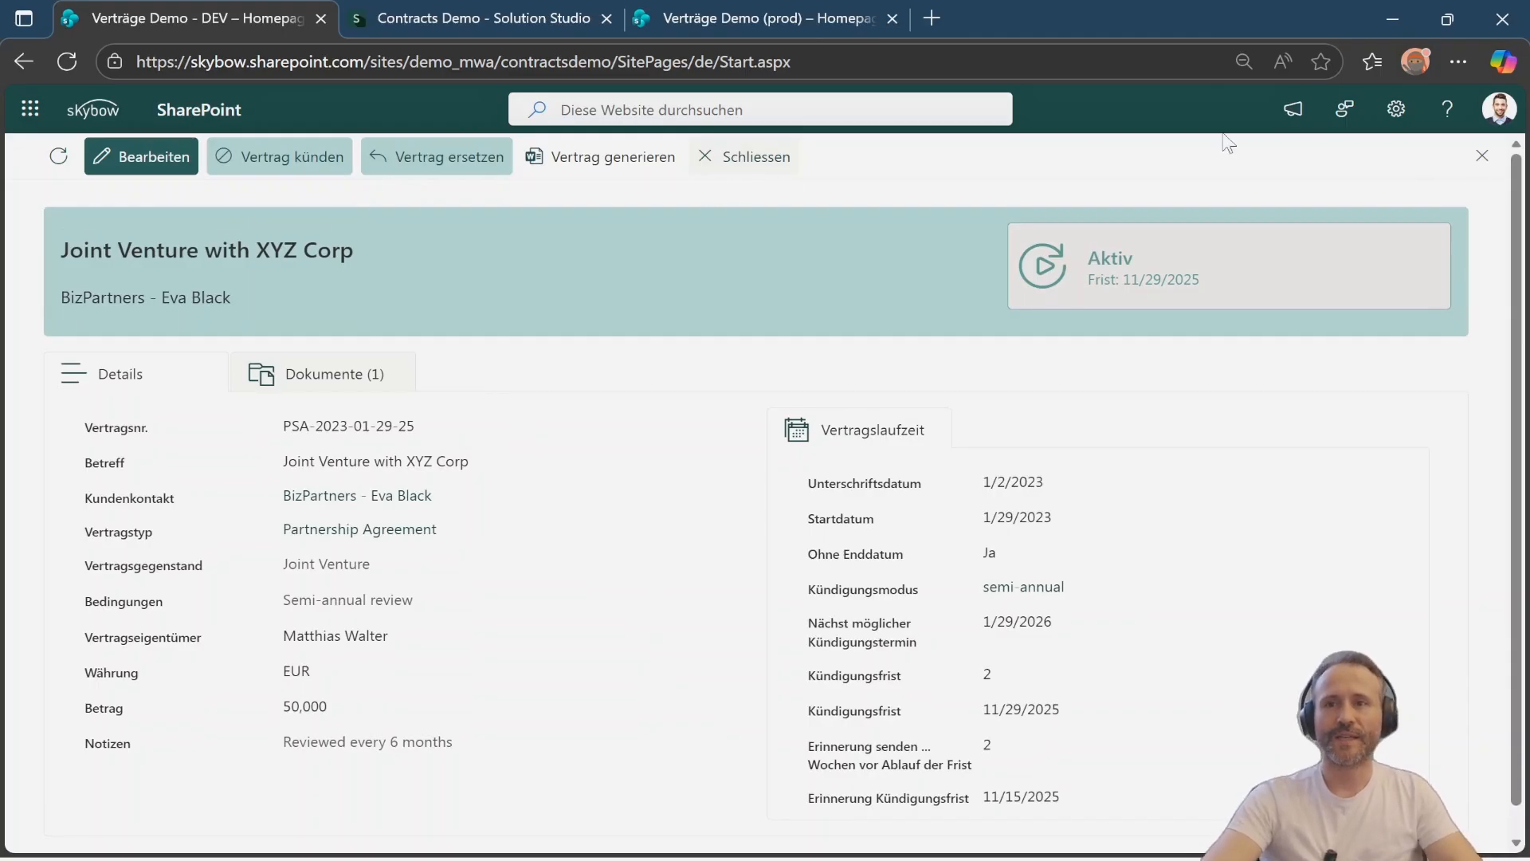
# - Review the preferred languages in the Edge settings and the options for Englisch (Vereinigtes Königreich), and close the settings
pyautogui.click(1458, 62)
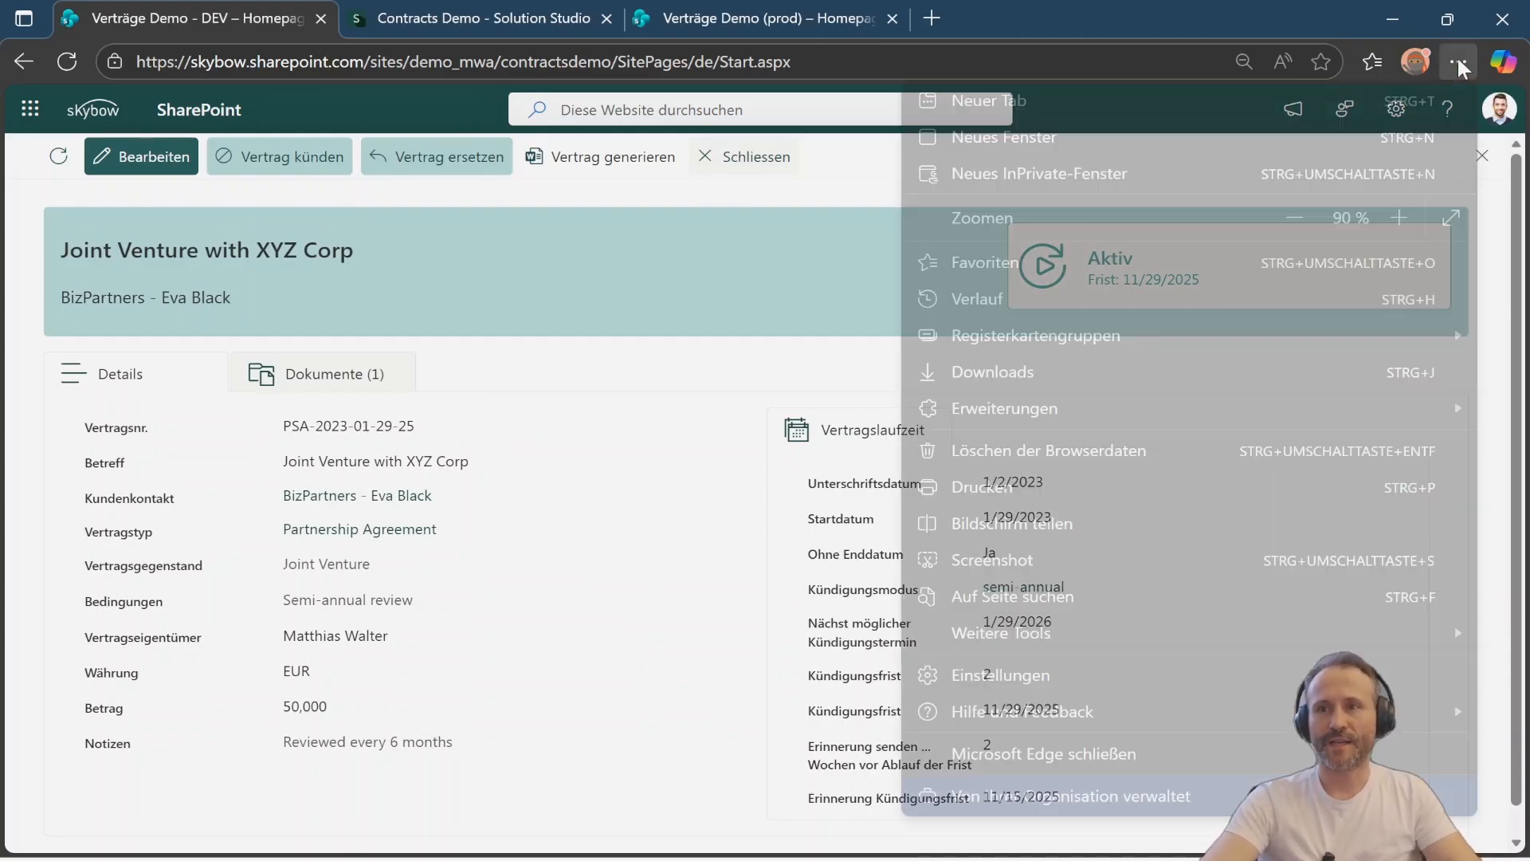
pyautogui.click(996, 674)
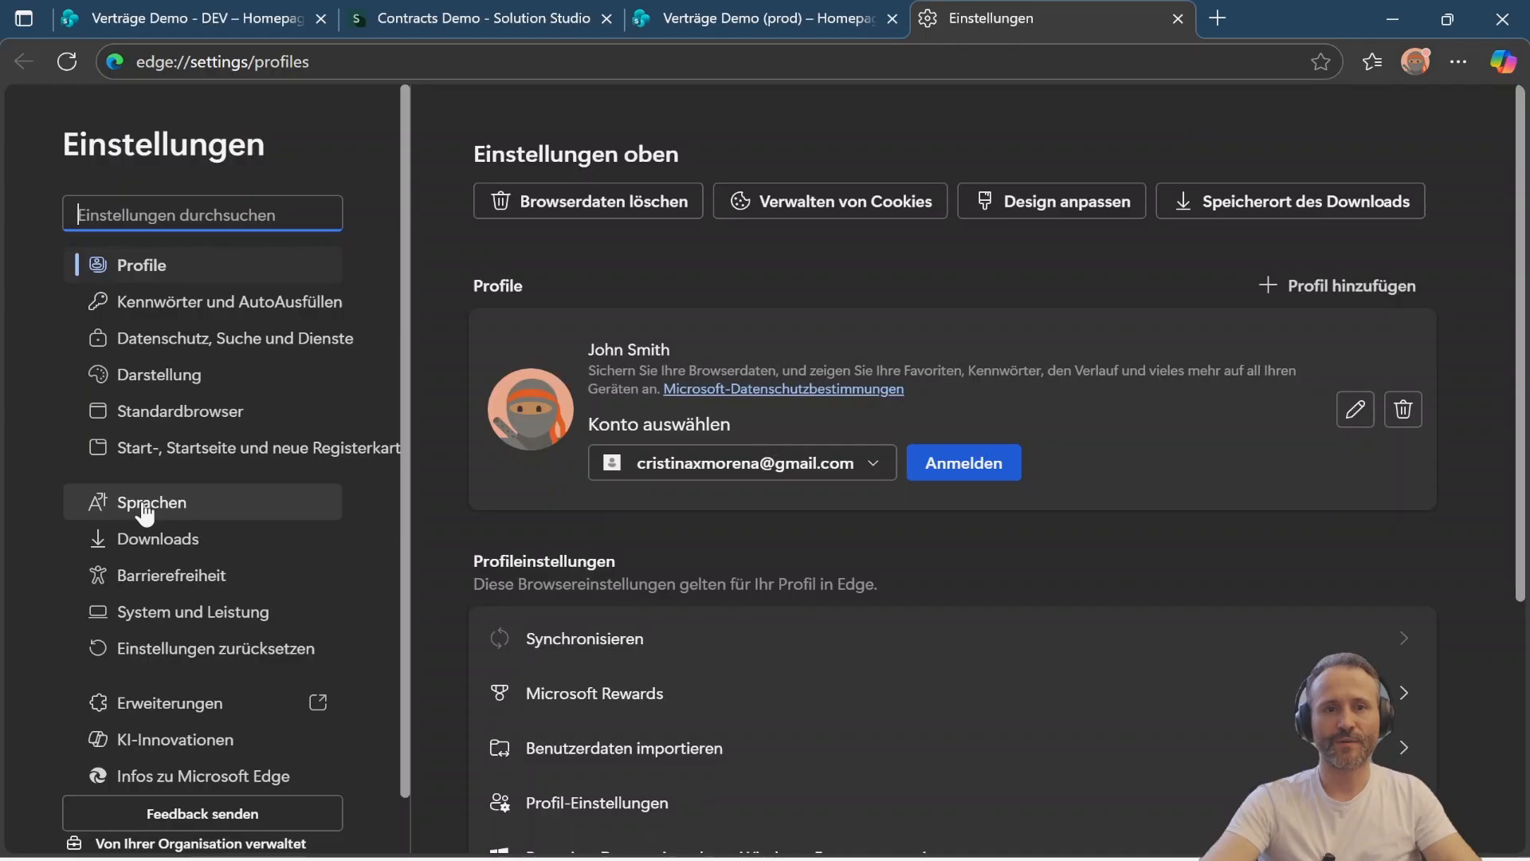
pyautogui.click(145, 509)
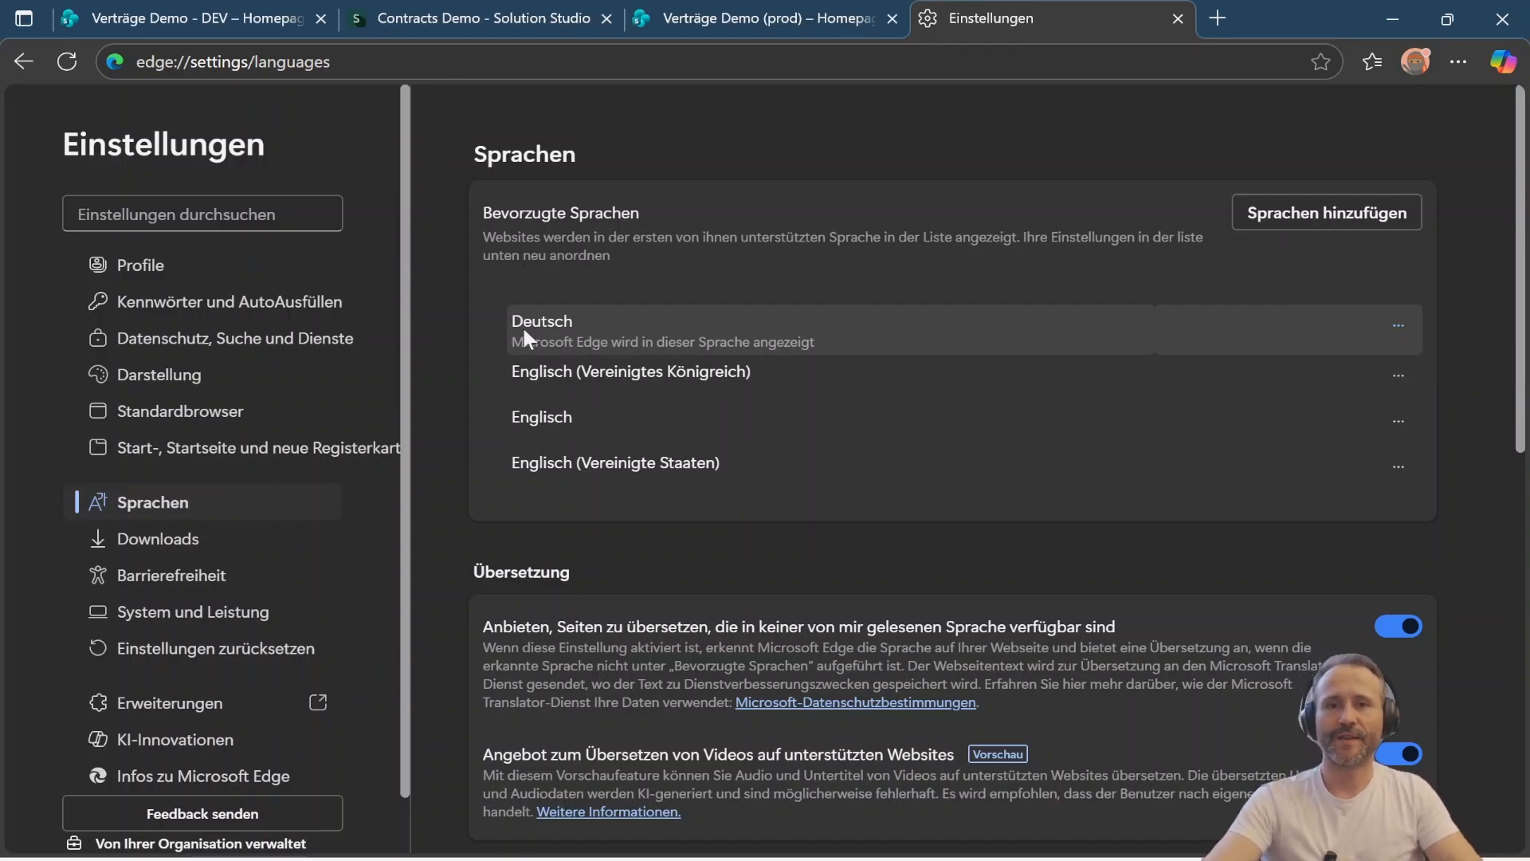
pyautogui.click(1400, 374)
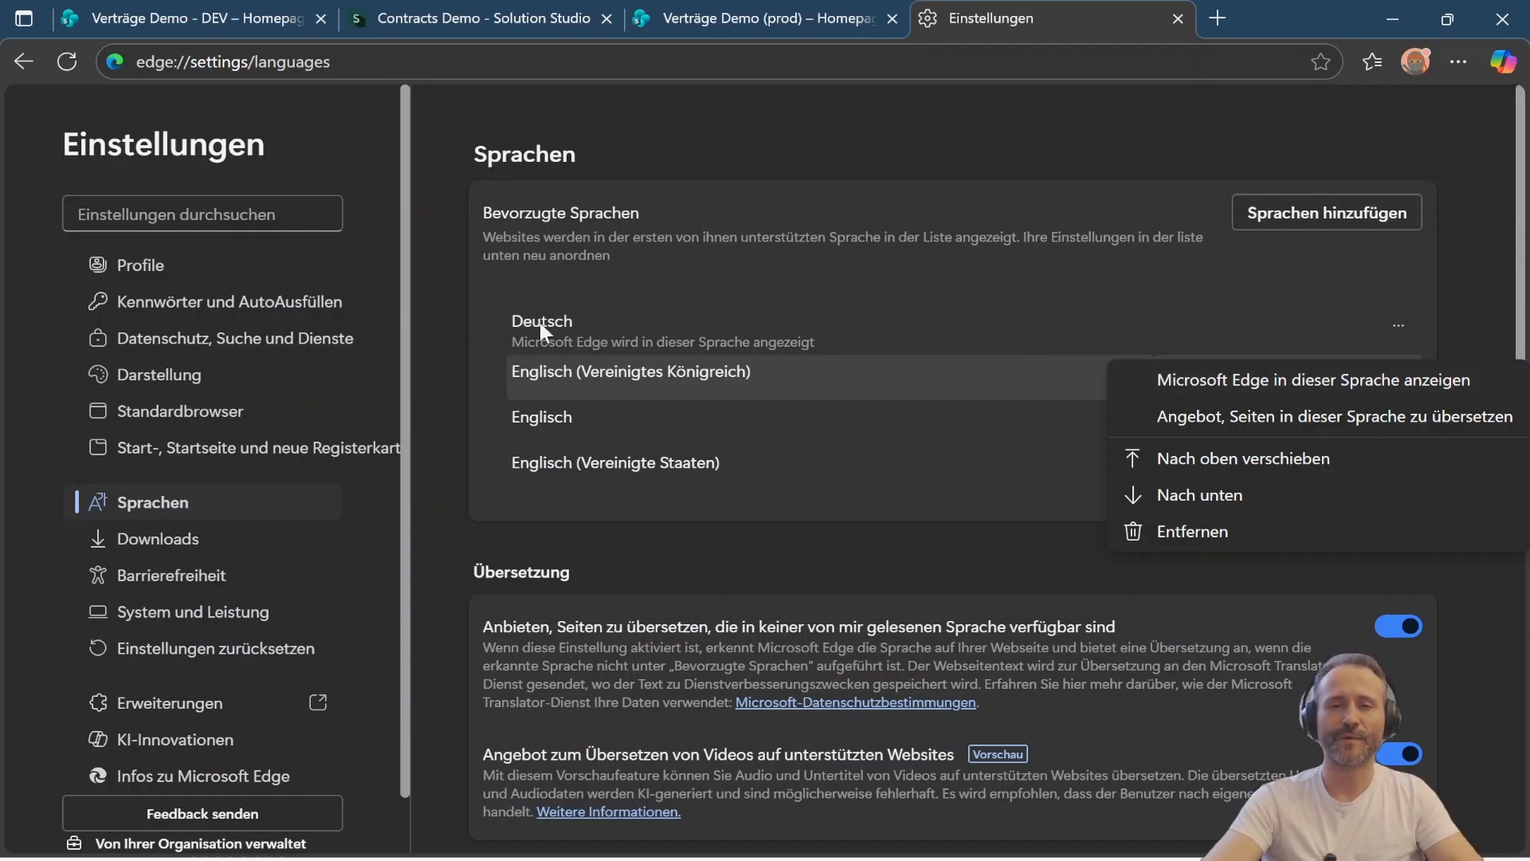
pyautogui.click(631, 267)
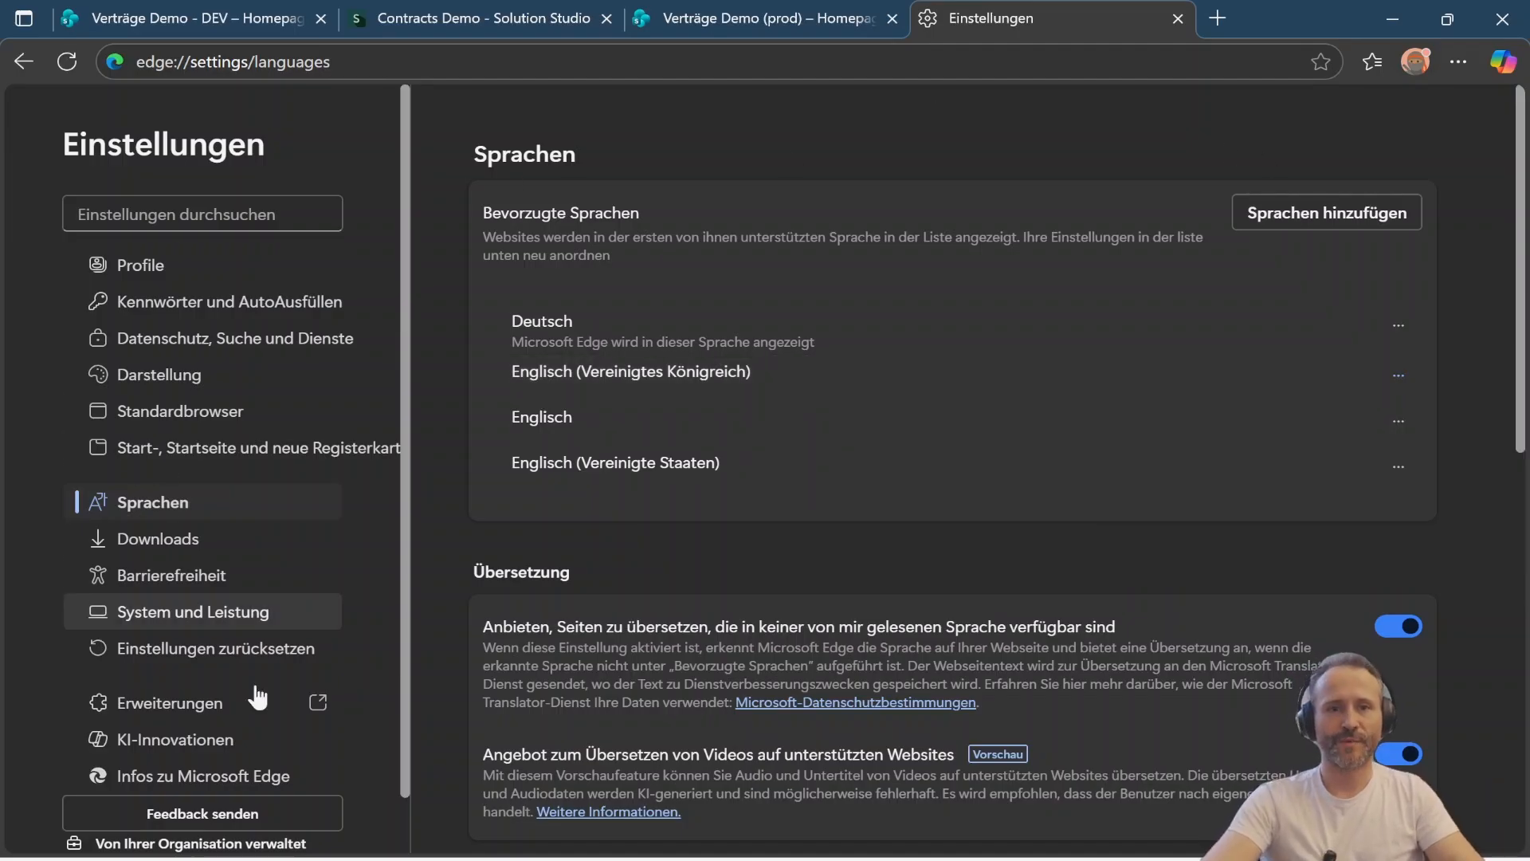
pyautogui.click(1177, 18)
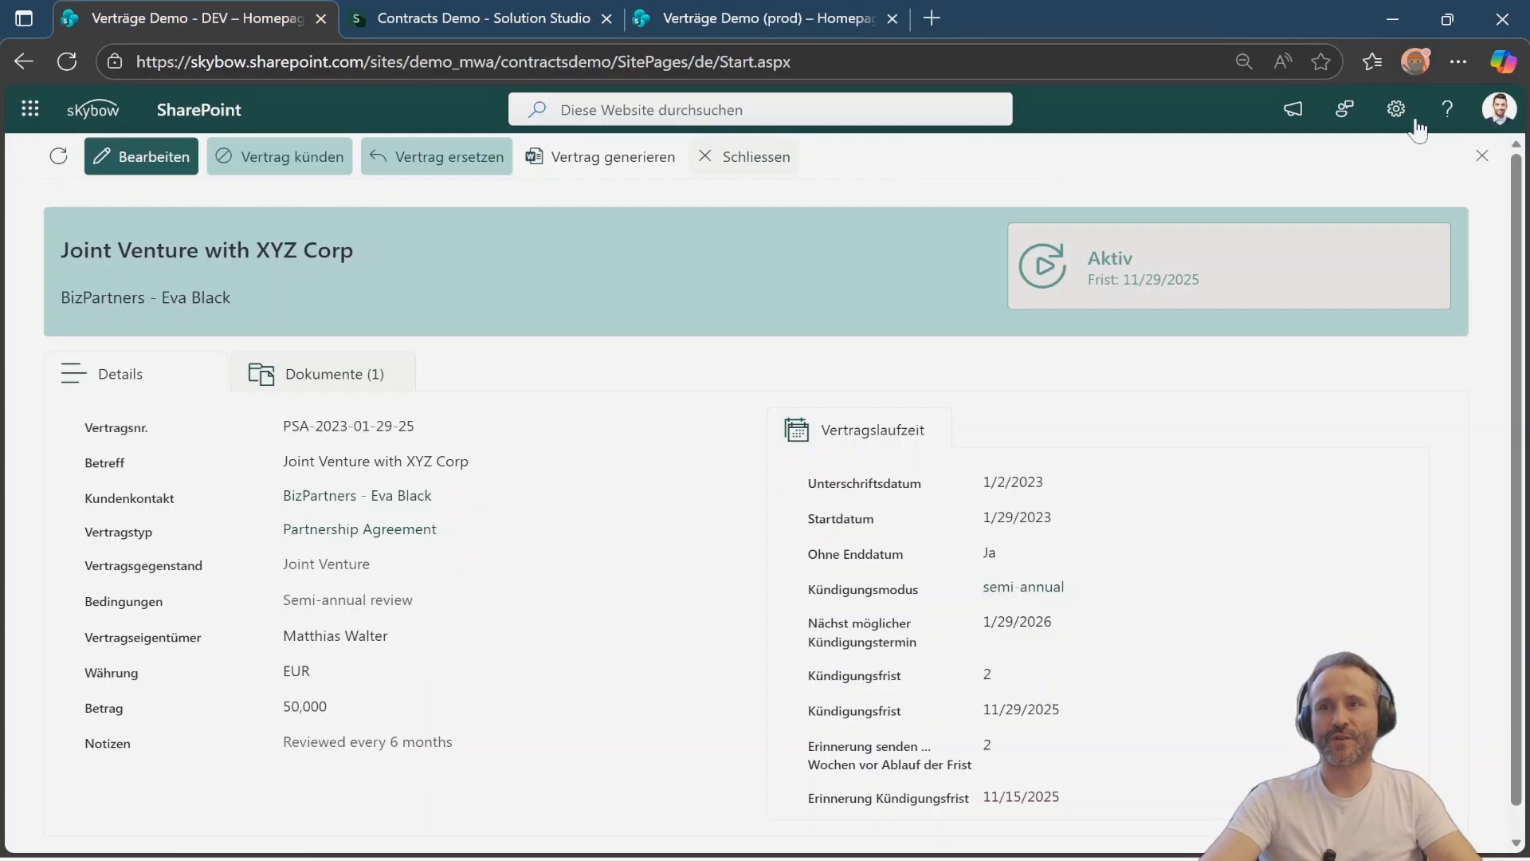
# - Open the language and region settings of the Microsoft 365 account and expand the display language
pyautogui.click(1499, 111)
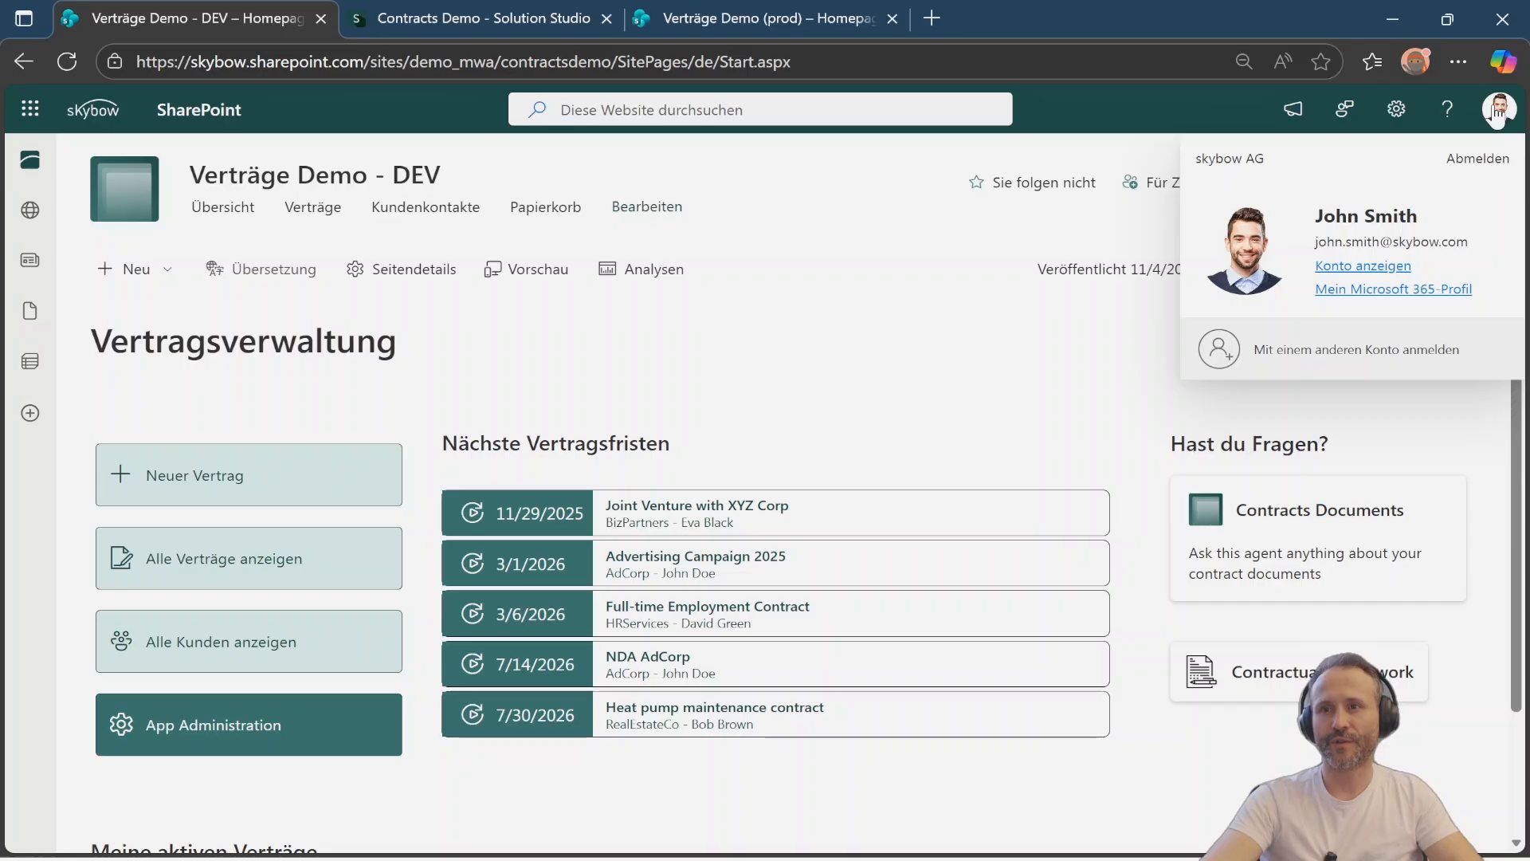
pyautogui.click(1363, 267)
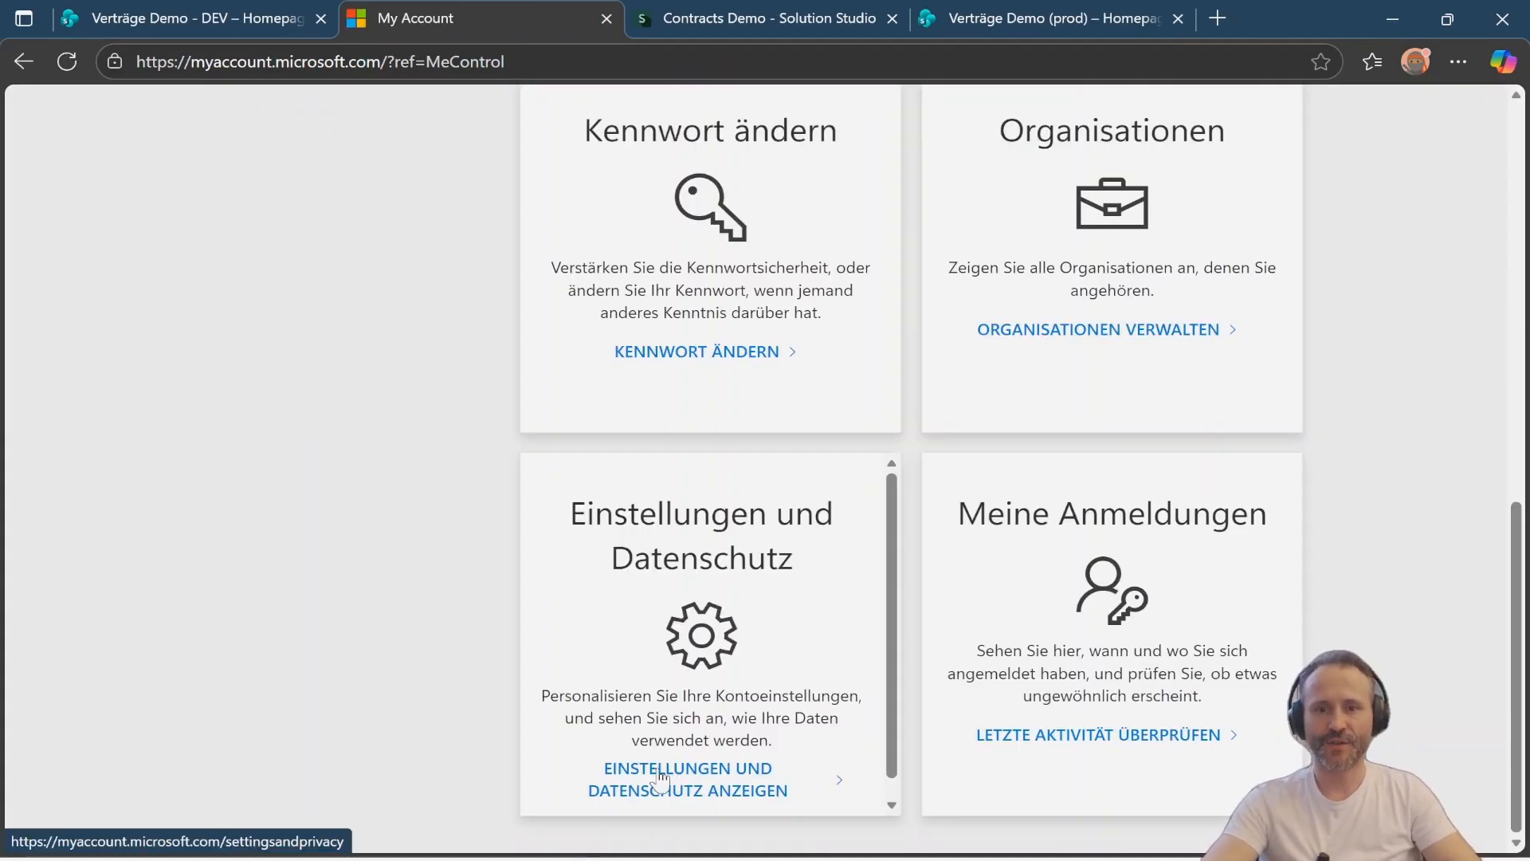
pyautogui.click(659, 777)
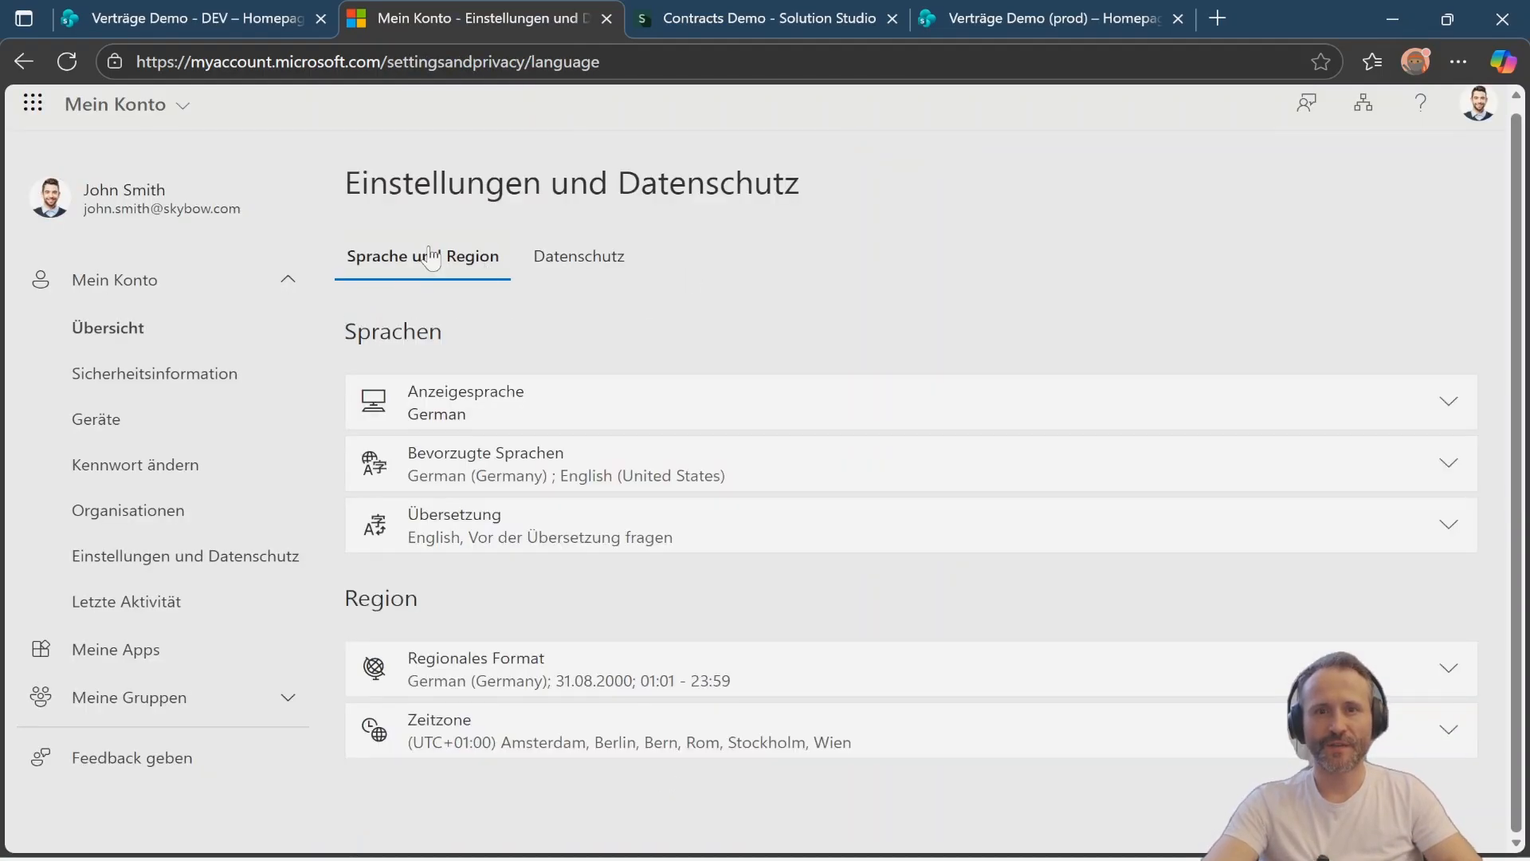
pyautogui.click(461, 407)
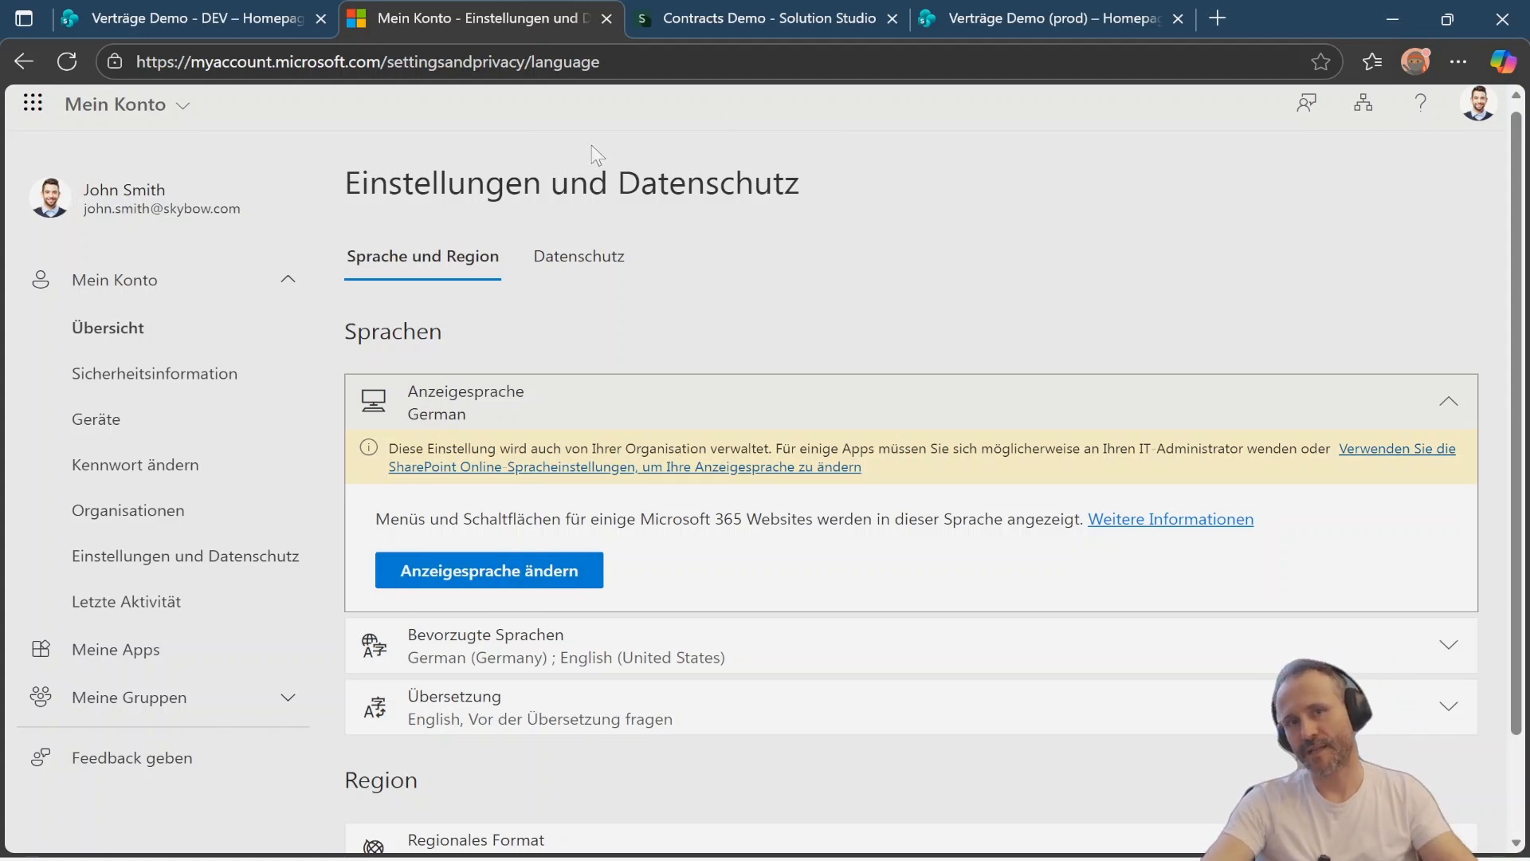
pyautogui.click(221, 16)
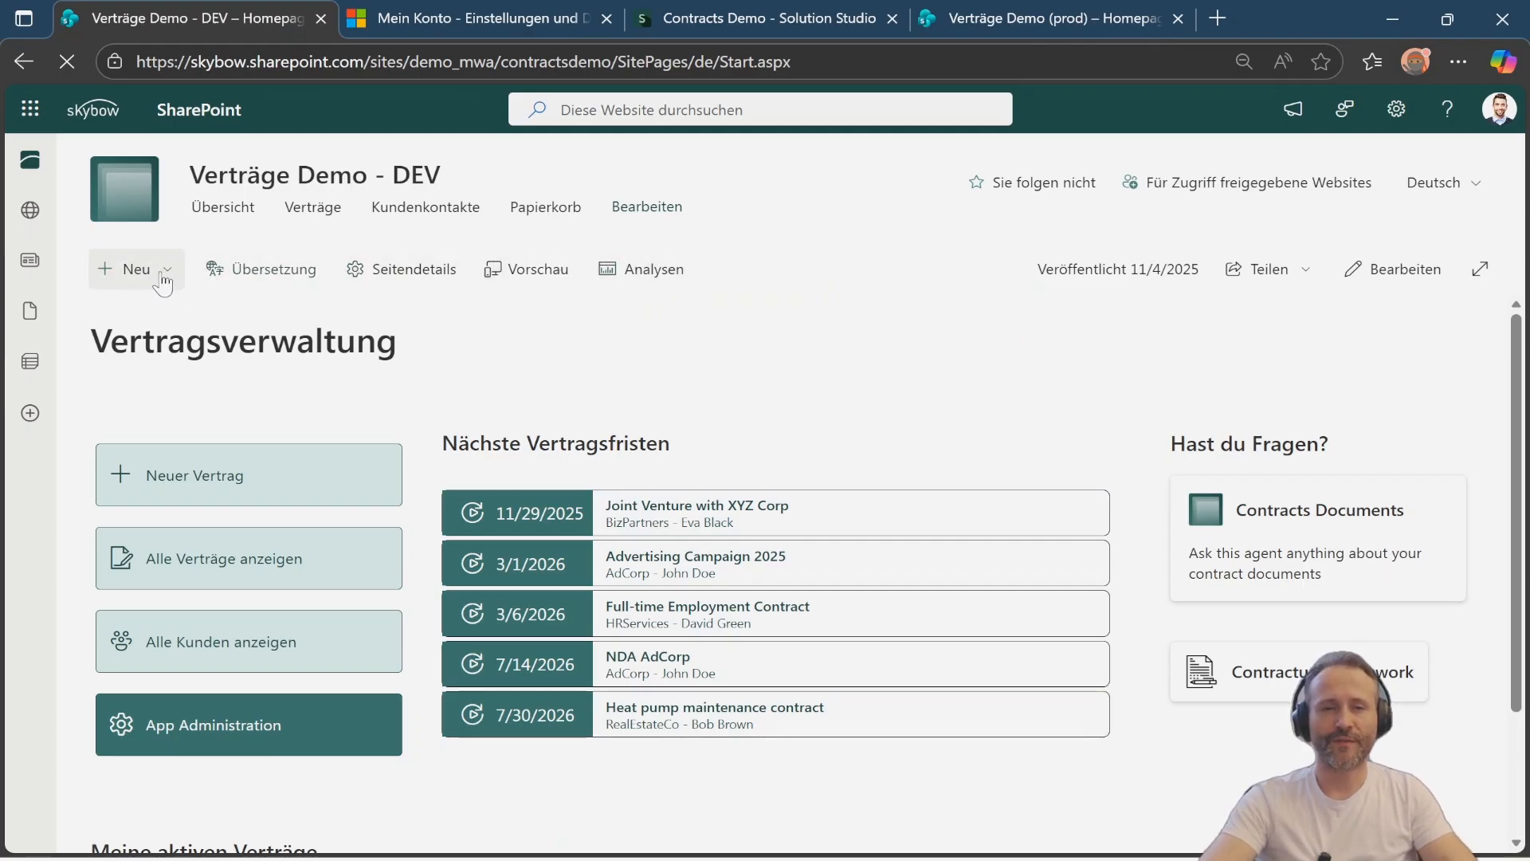
pyautogui.click(1396, 113)
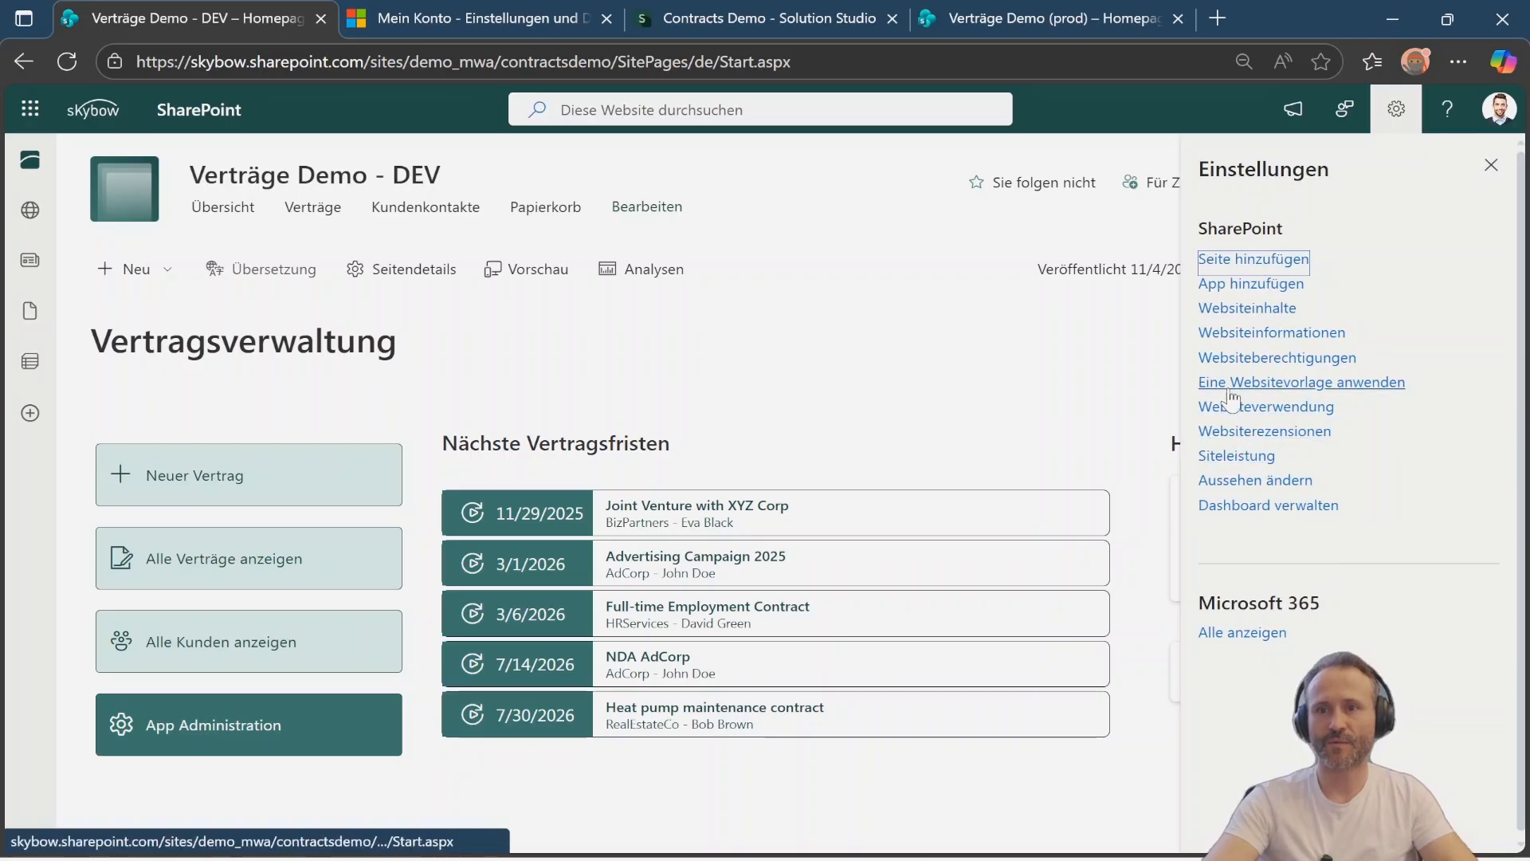
pyautogui.hotkey('alt', 'Tab')
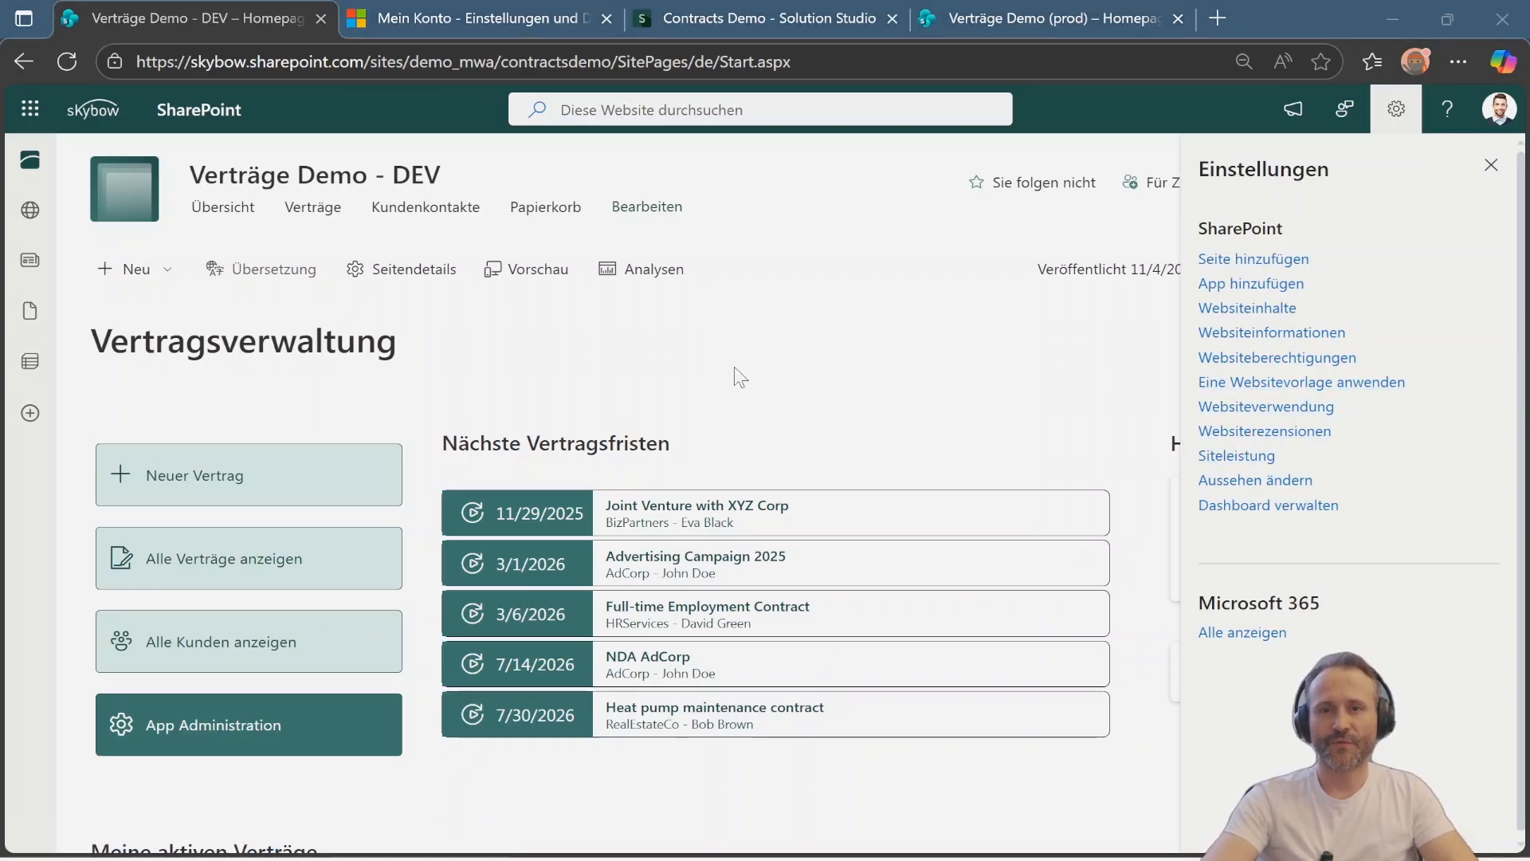
# - Switch to the English Contracts Demo - DEV site in Chrome and open its site language settings from the full site settings
pyautogui.hotkey('alt', 'Tab')
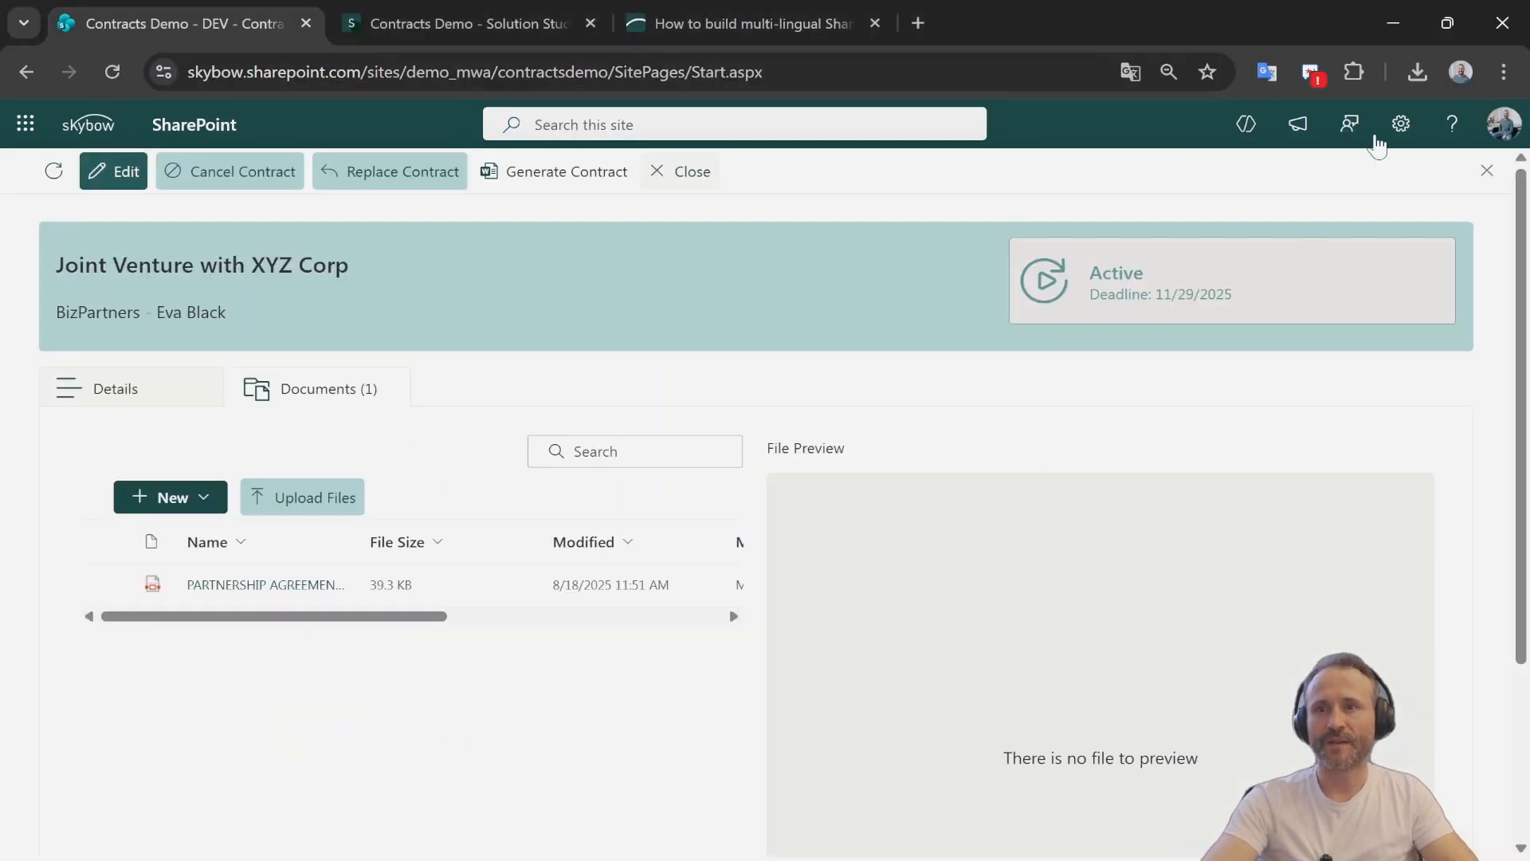
pyautogui.click(1400, 125)
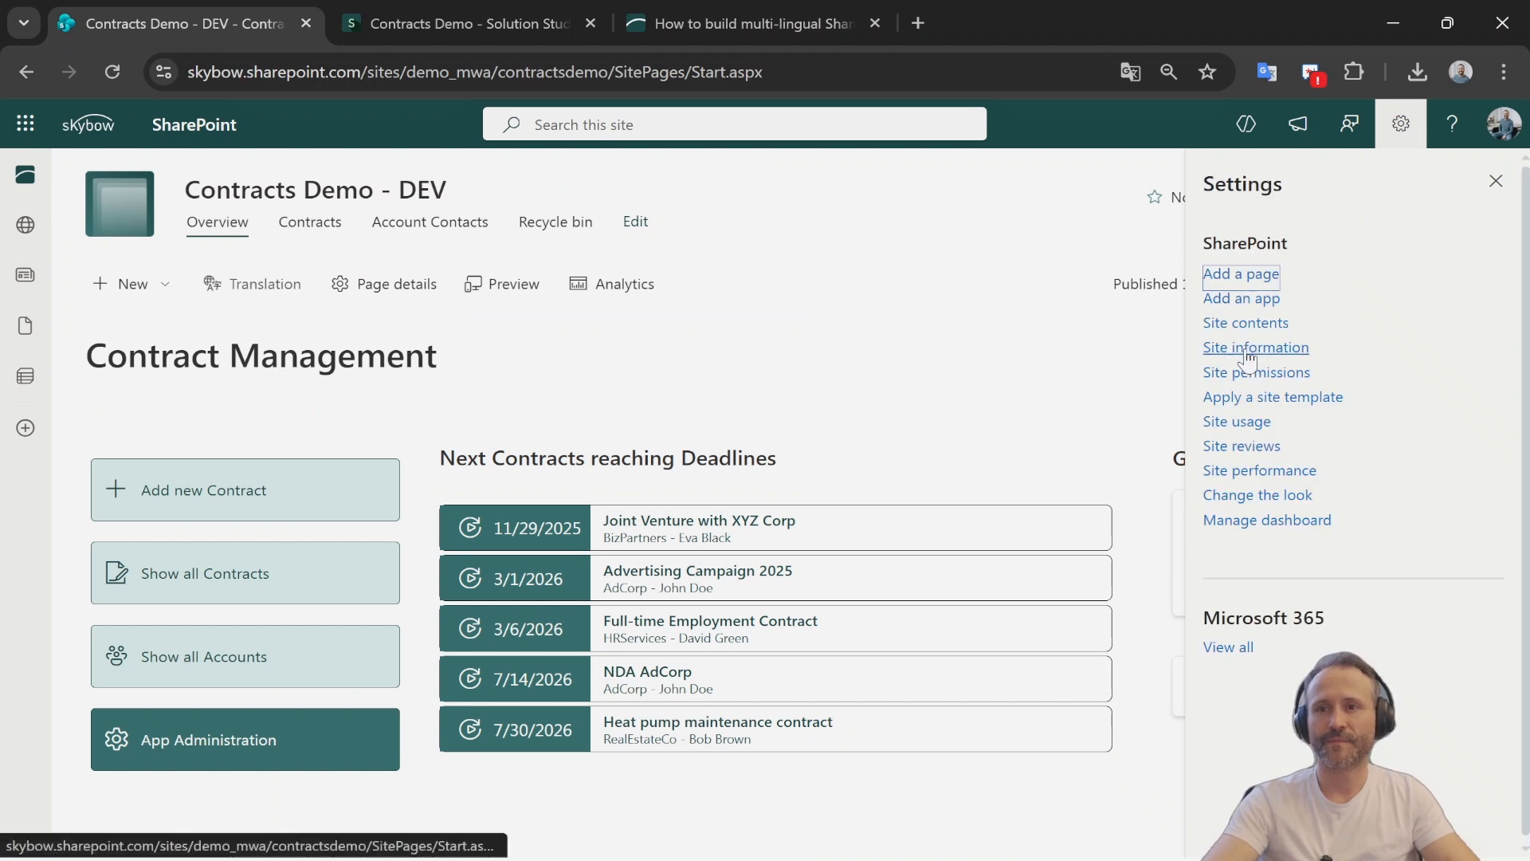
pyautogui.click(1248, 353)
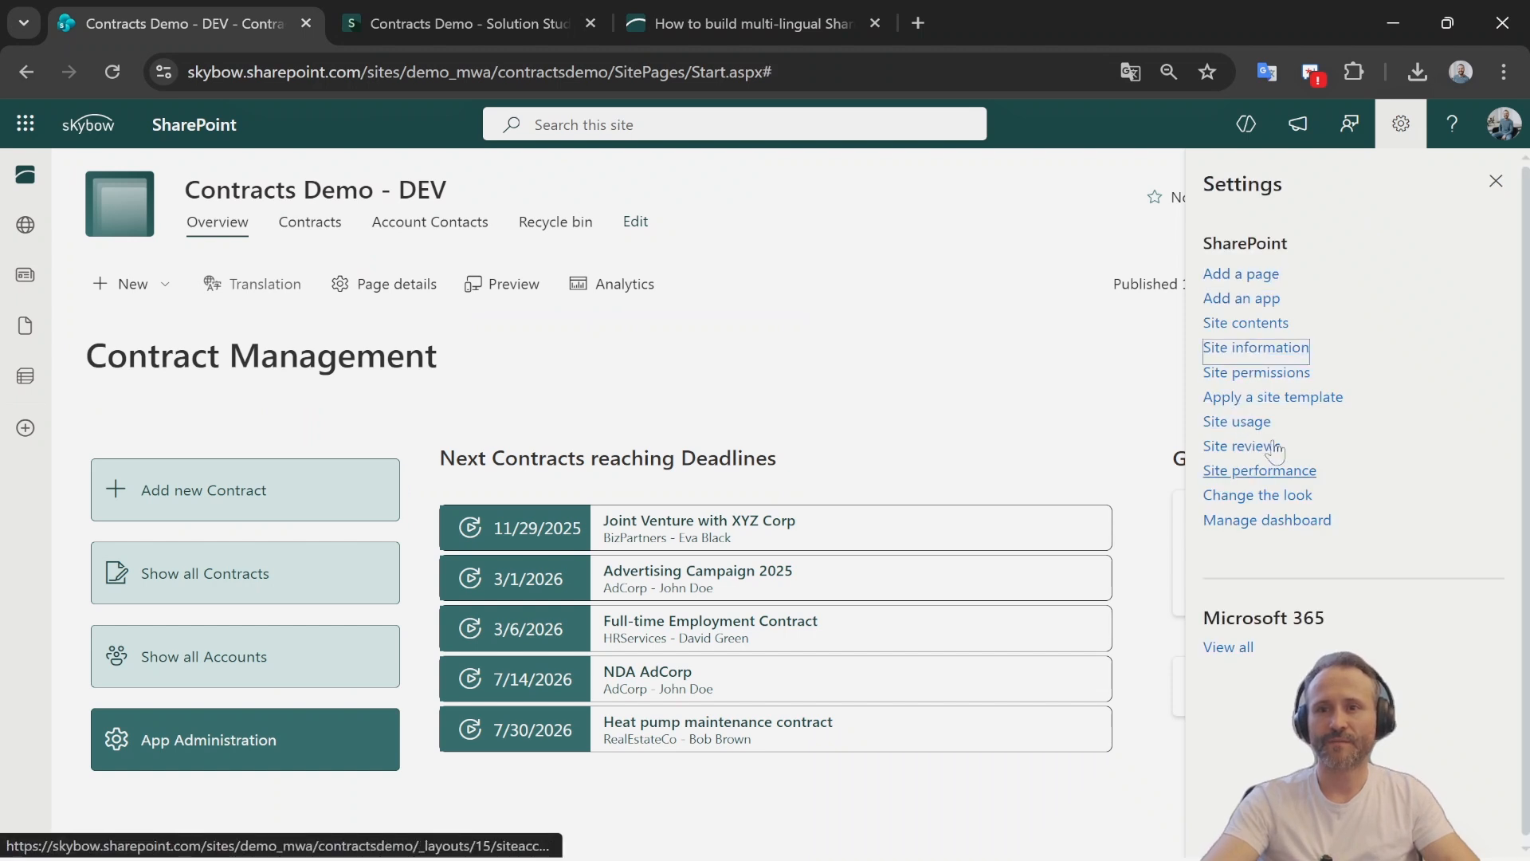
pyautogui.click(1243, 352)
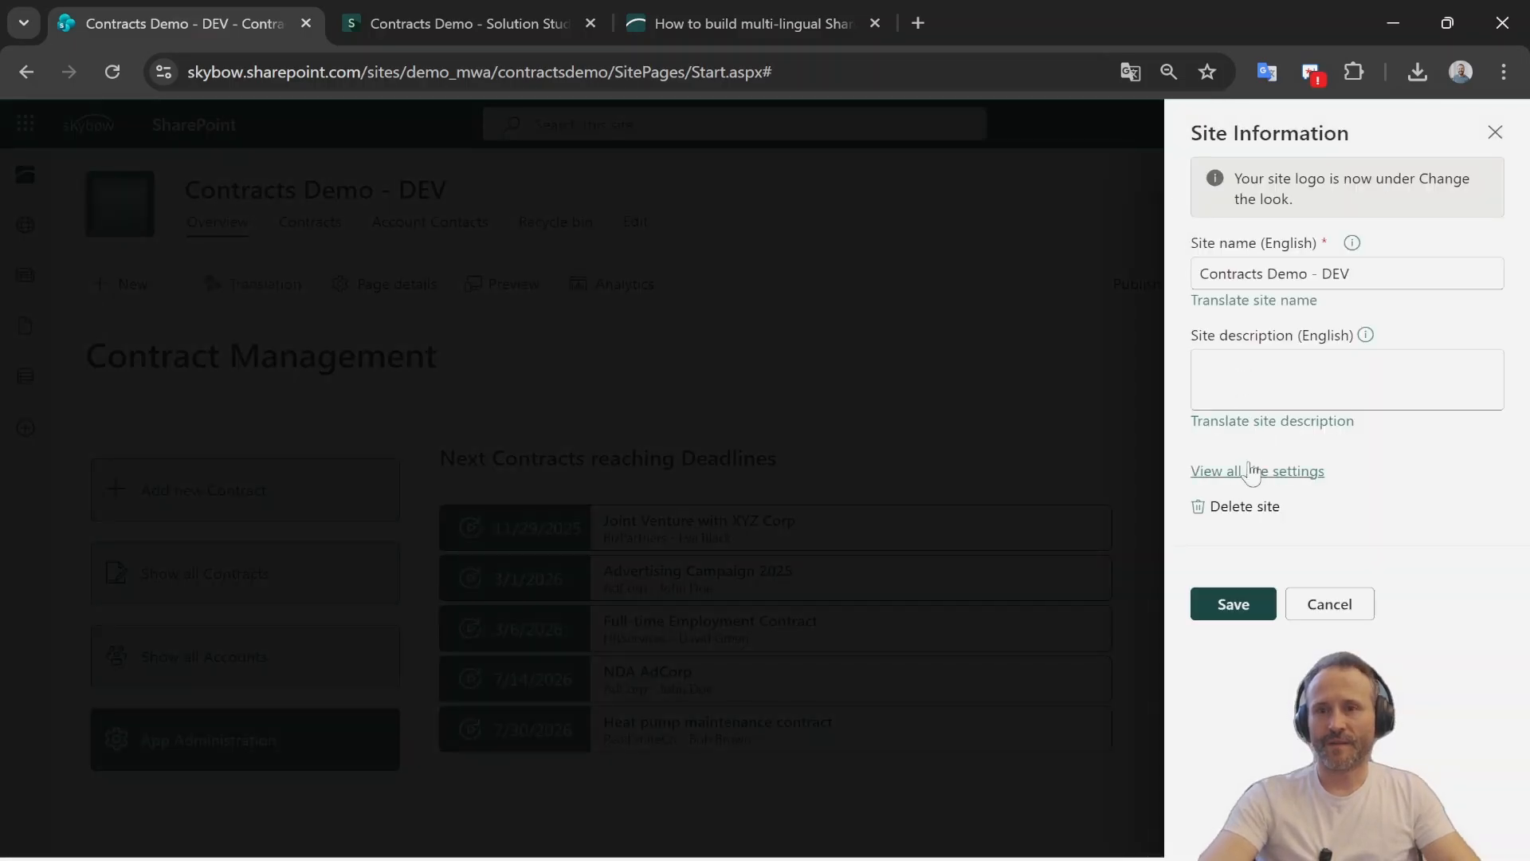
pyautogui.click(1240, 472)
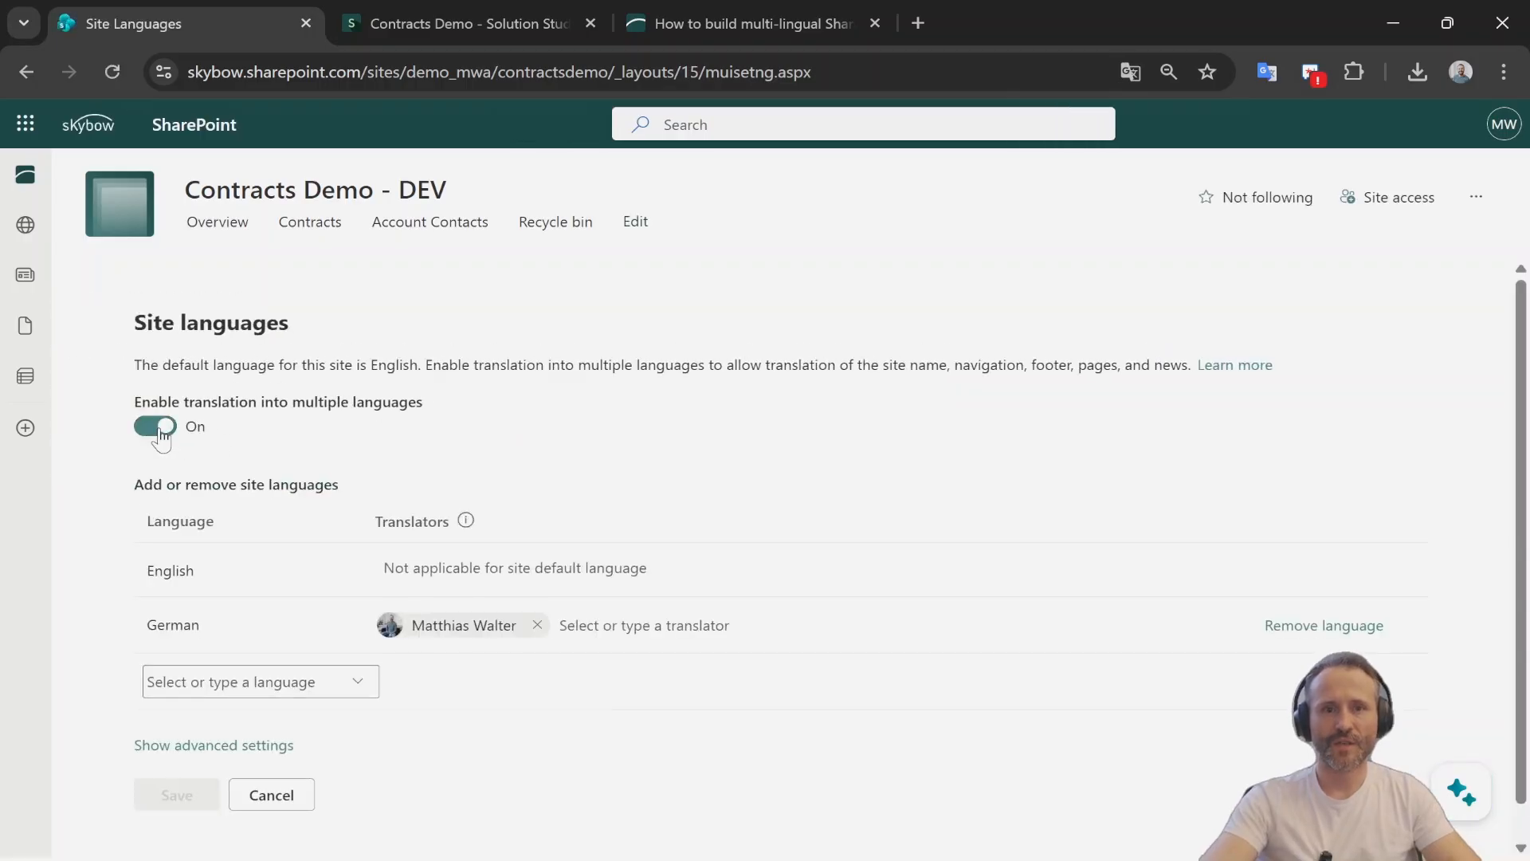
# - Turn translation into multiple languages off to examine the available languages in the advanced settings, and turn it back on
pyautogui.click(160, 430)
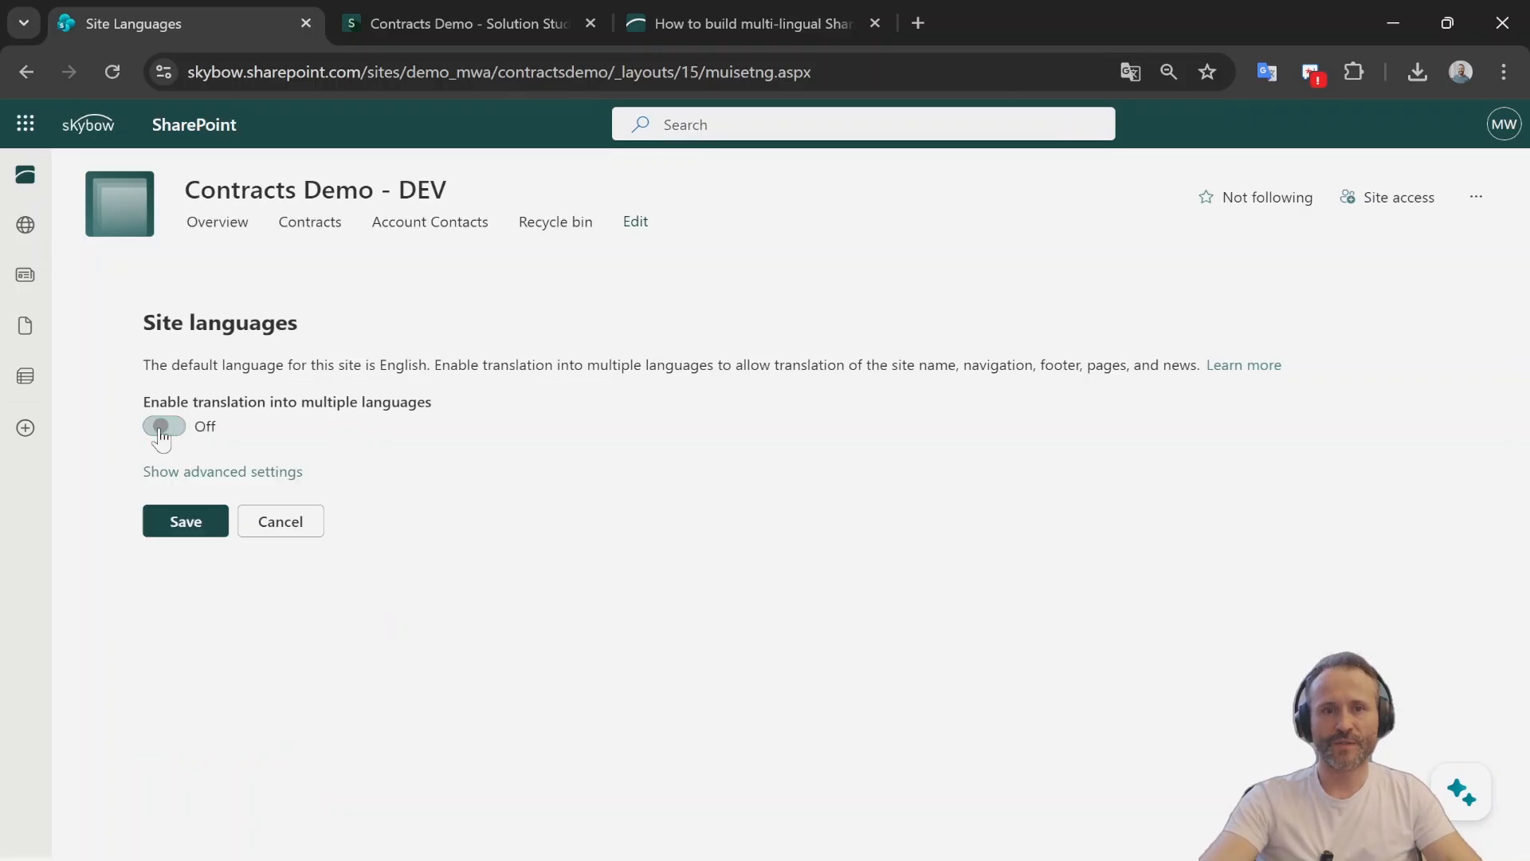
pyautogui.click(171, 470)
pyautogui.scroll(-3, 278, 653)
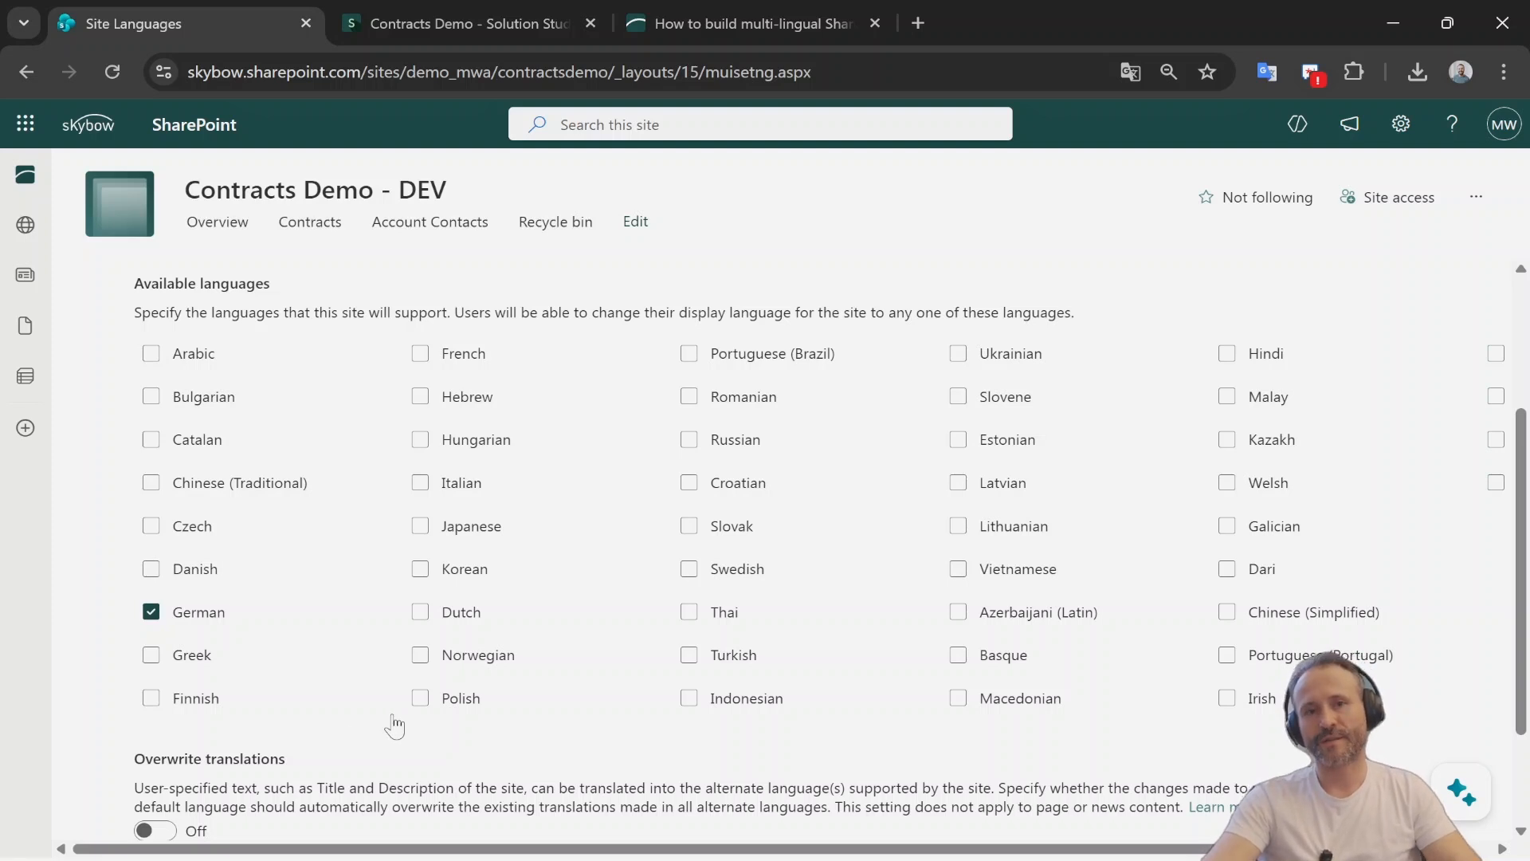
pyautogui.scroll(3, 256, 673)
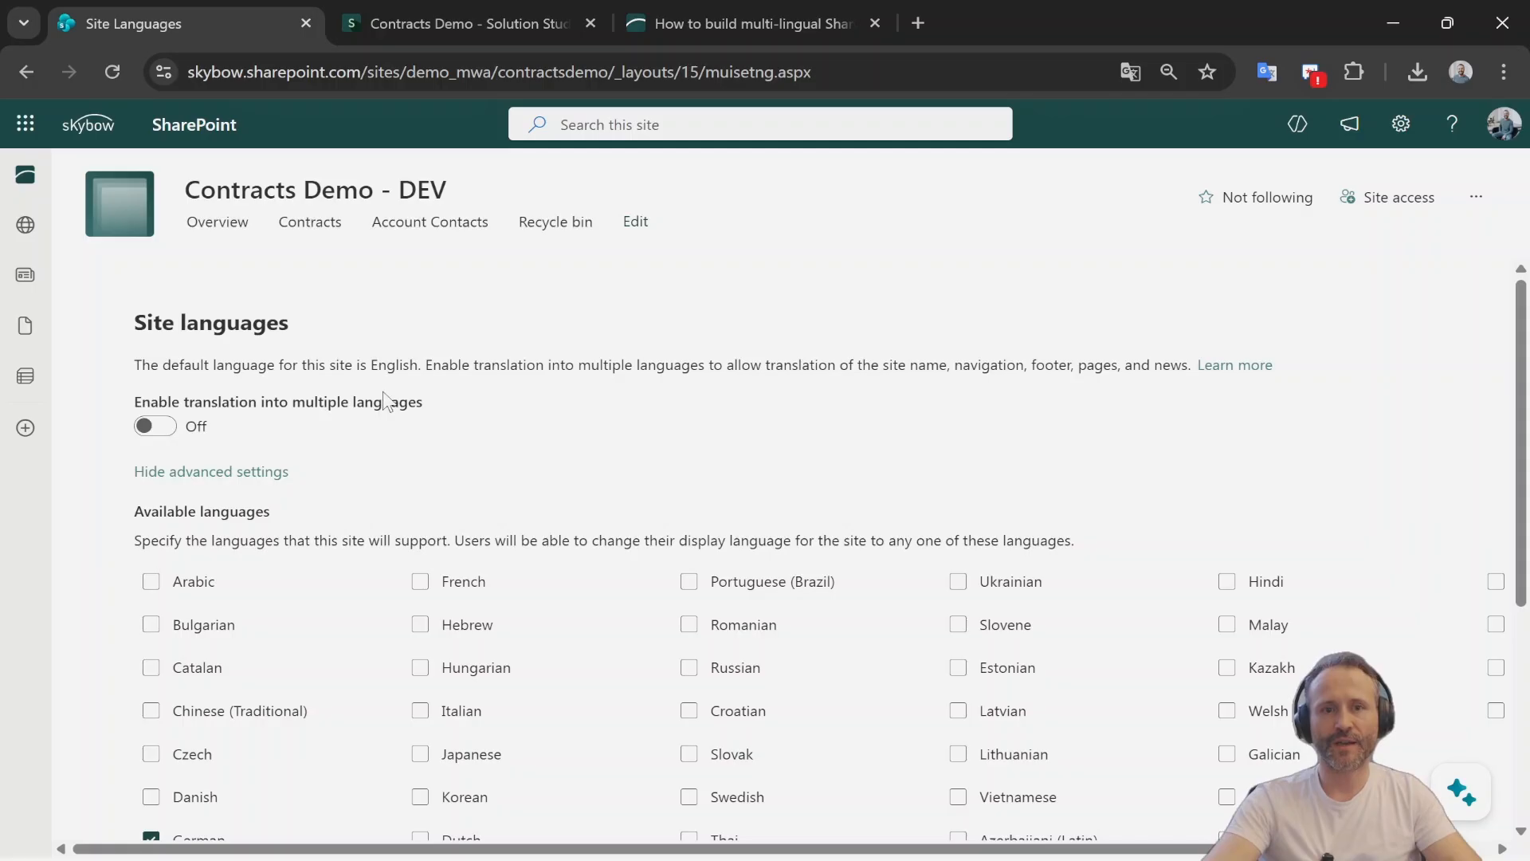
pyautogui.click(153, 425)
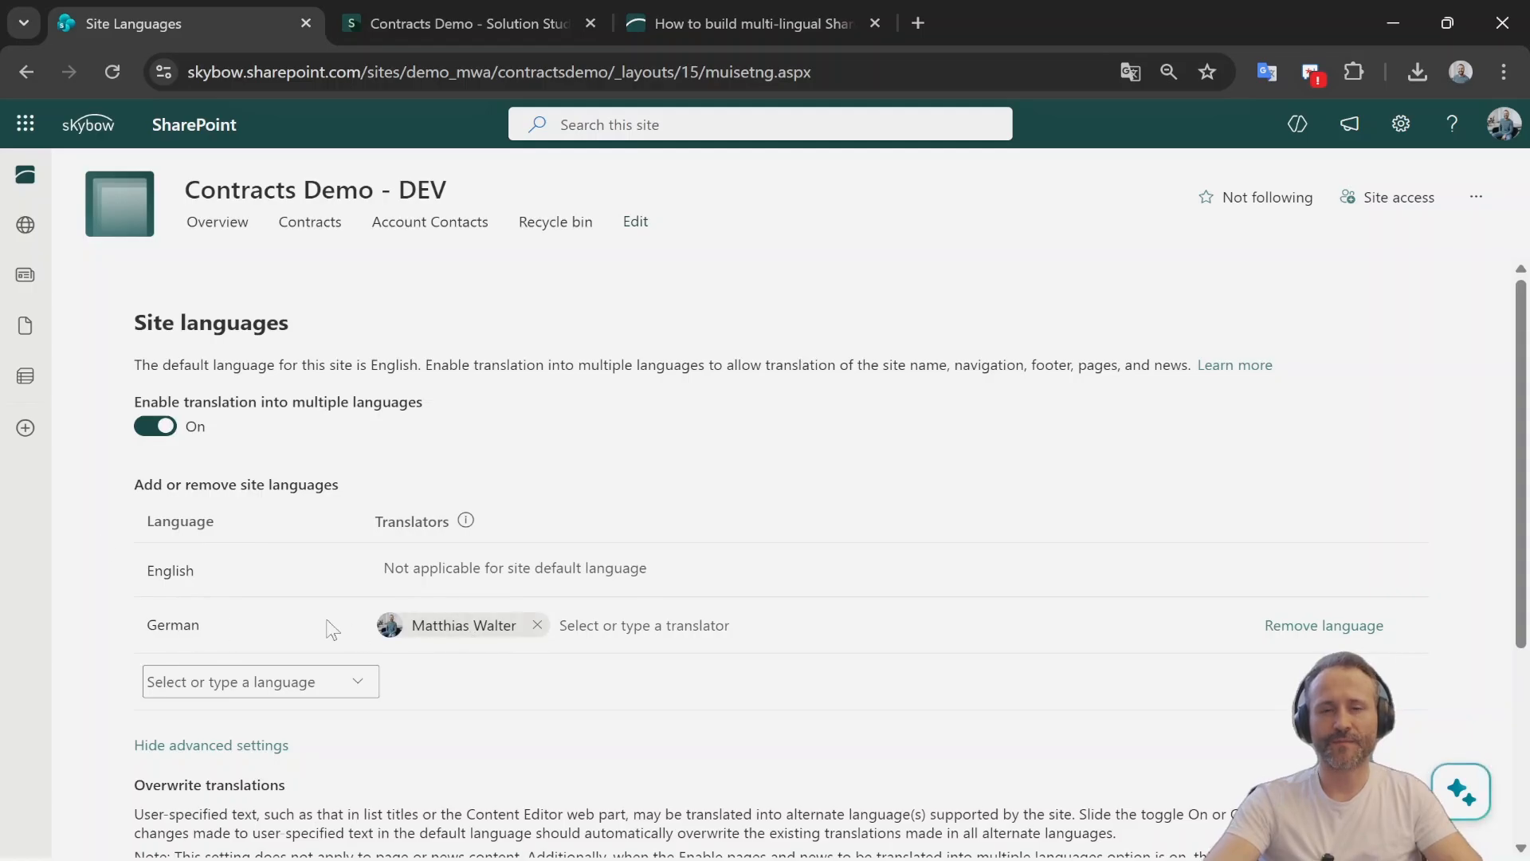
# - Try adding Danish to the available languages with translation off, check the site languages list, and remove Danish again with translation re-enabled
pyautogui.click(158, 427)
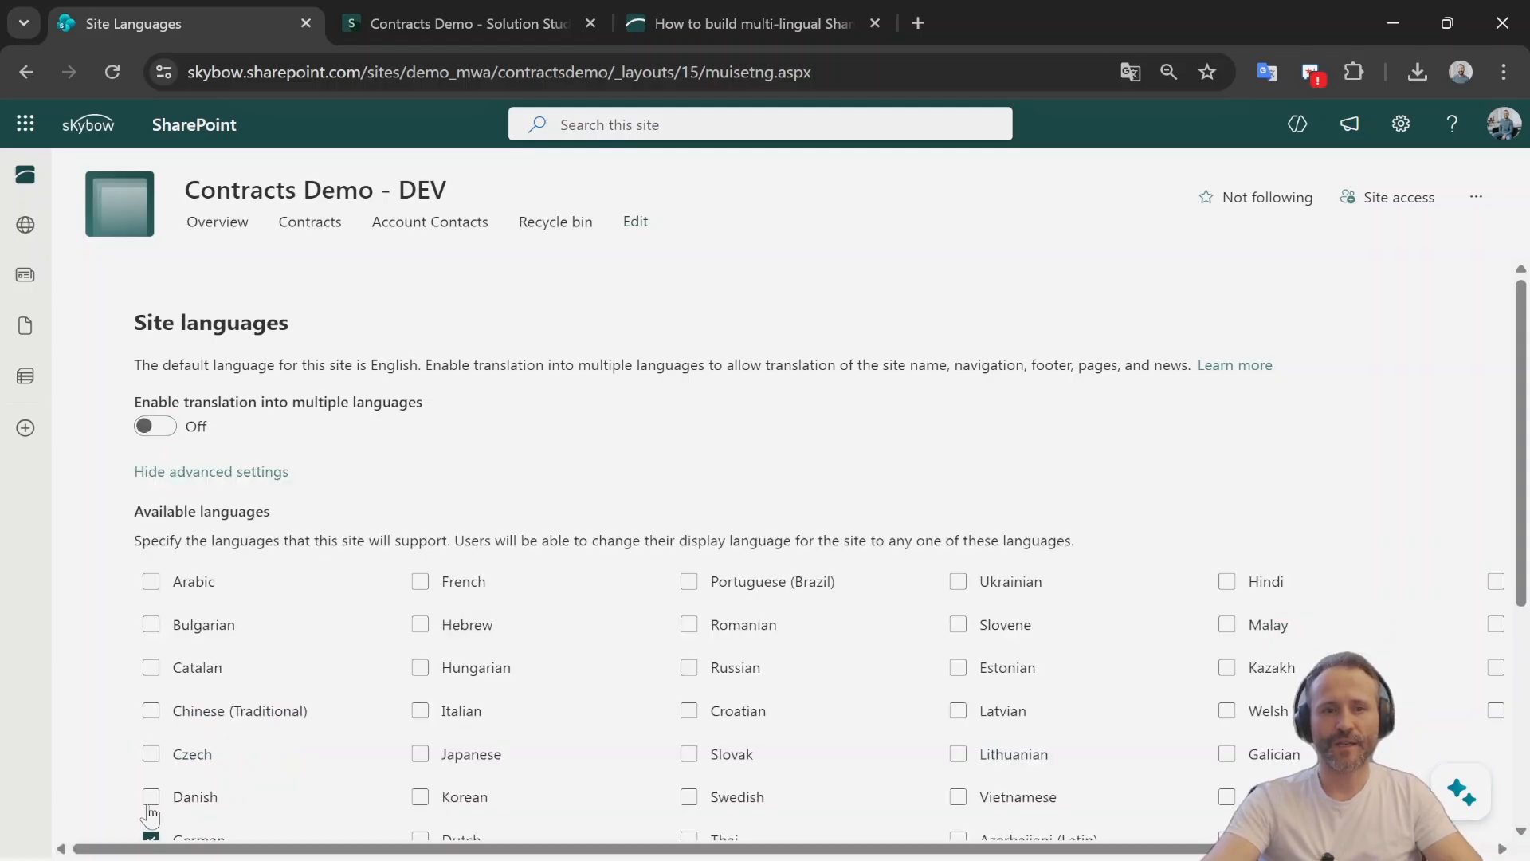
pyautogui.click(159, 427)
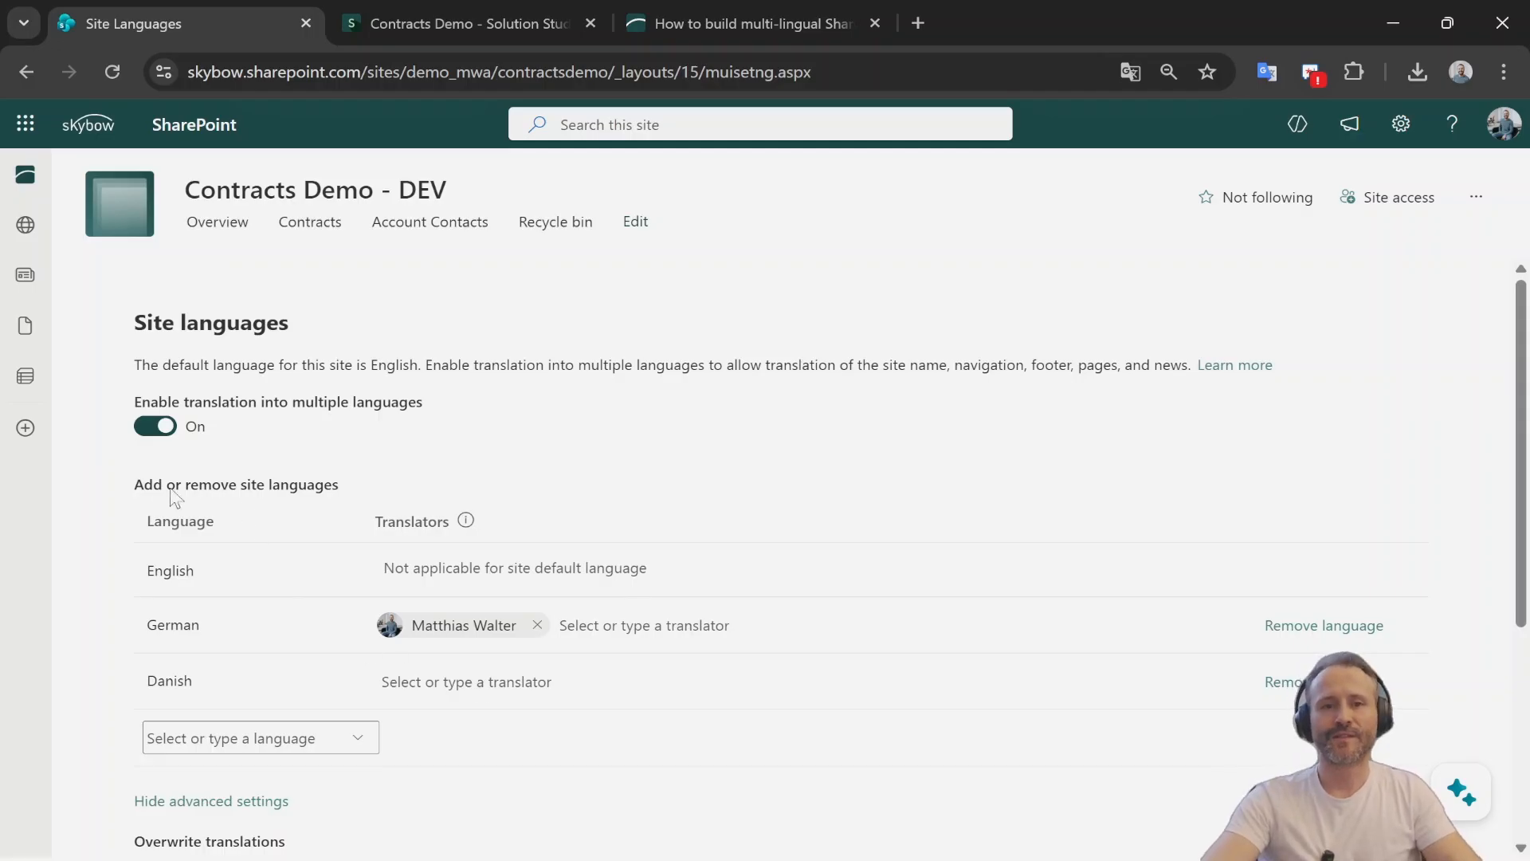
pyautogui.click(162, 425)
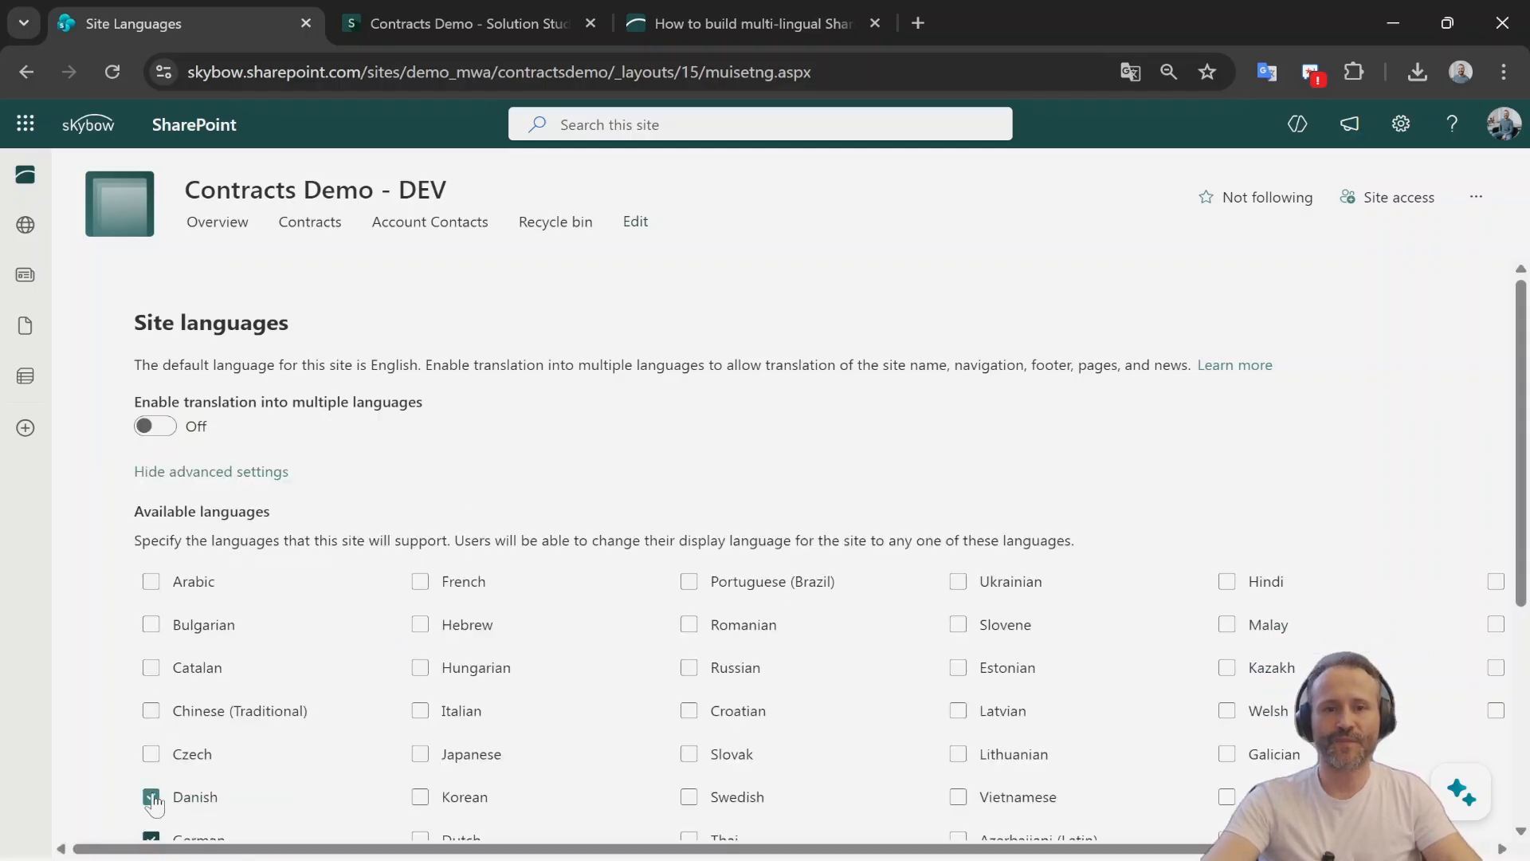
pyautogui.click(152, 796)
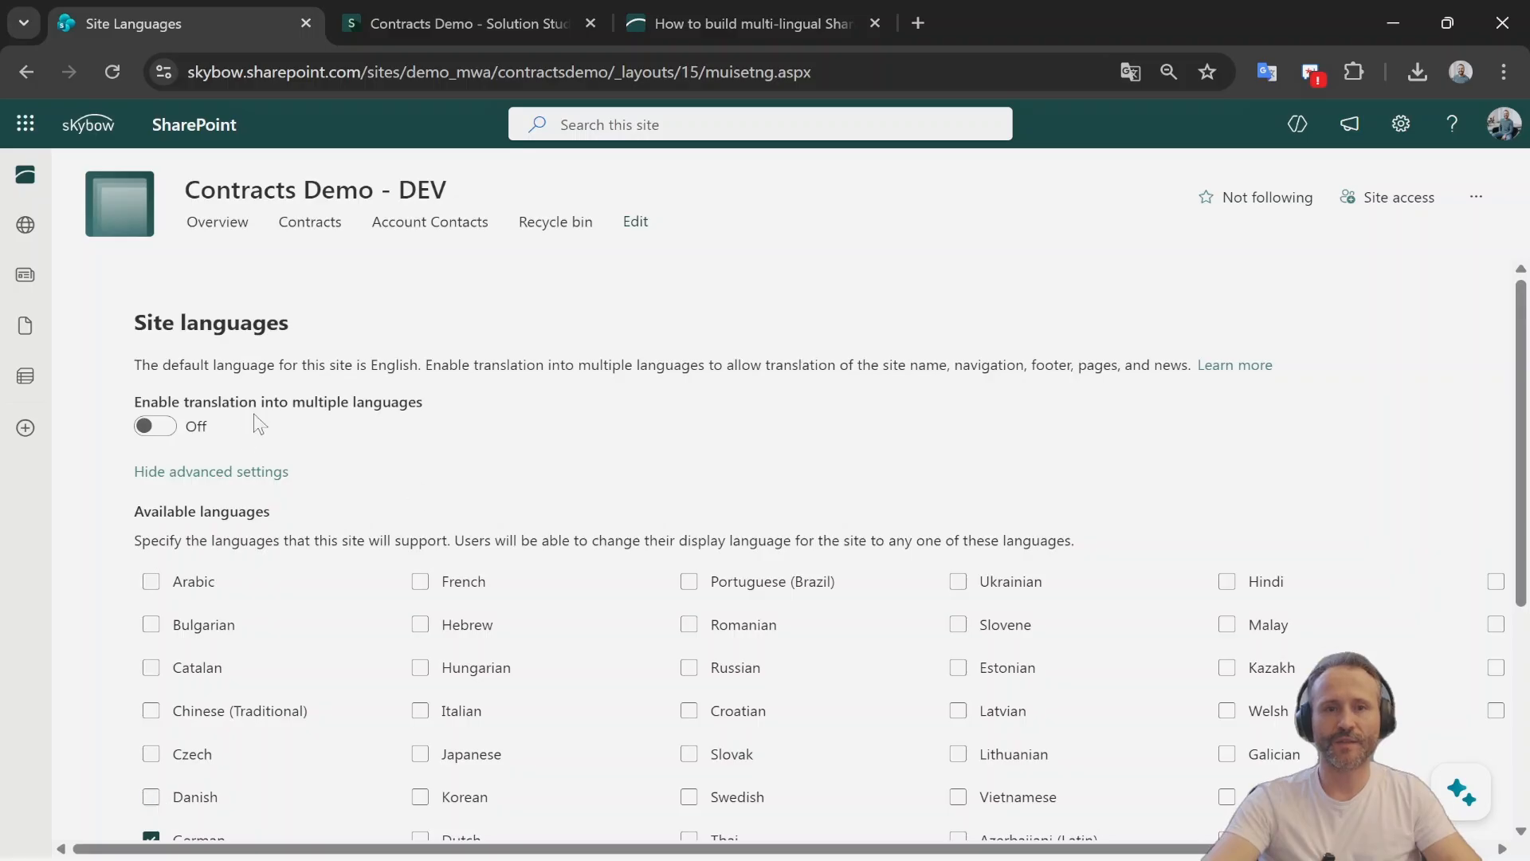
pyautogui.click(161, 427)
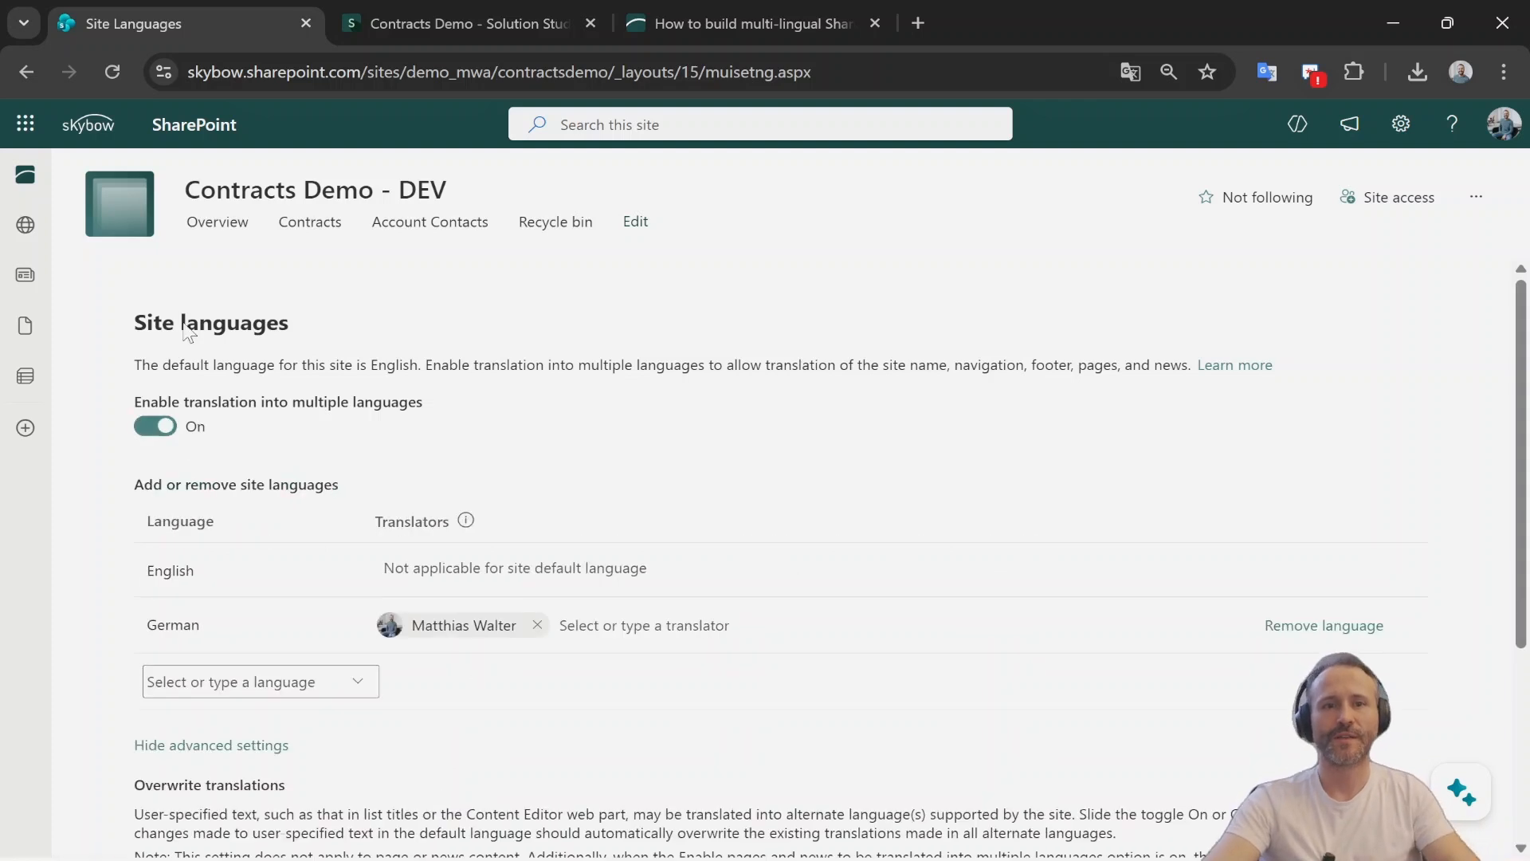
# - Return to the site's Overview page and switch its page language from English to German
pyautogui.click(218, 223)
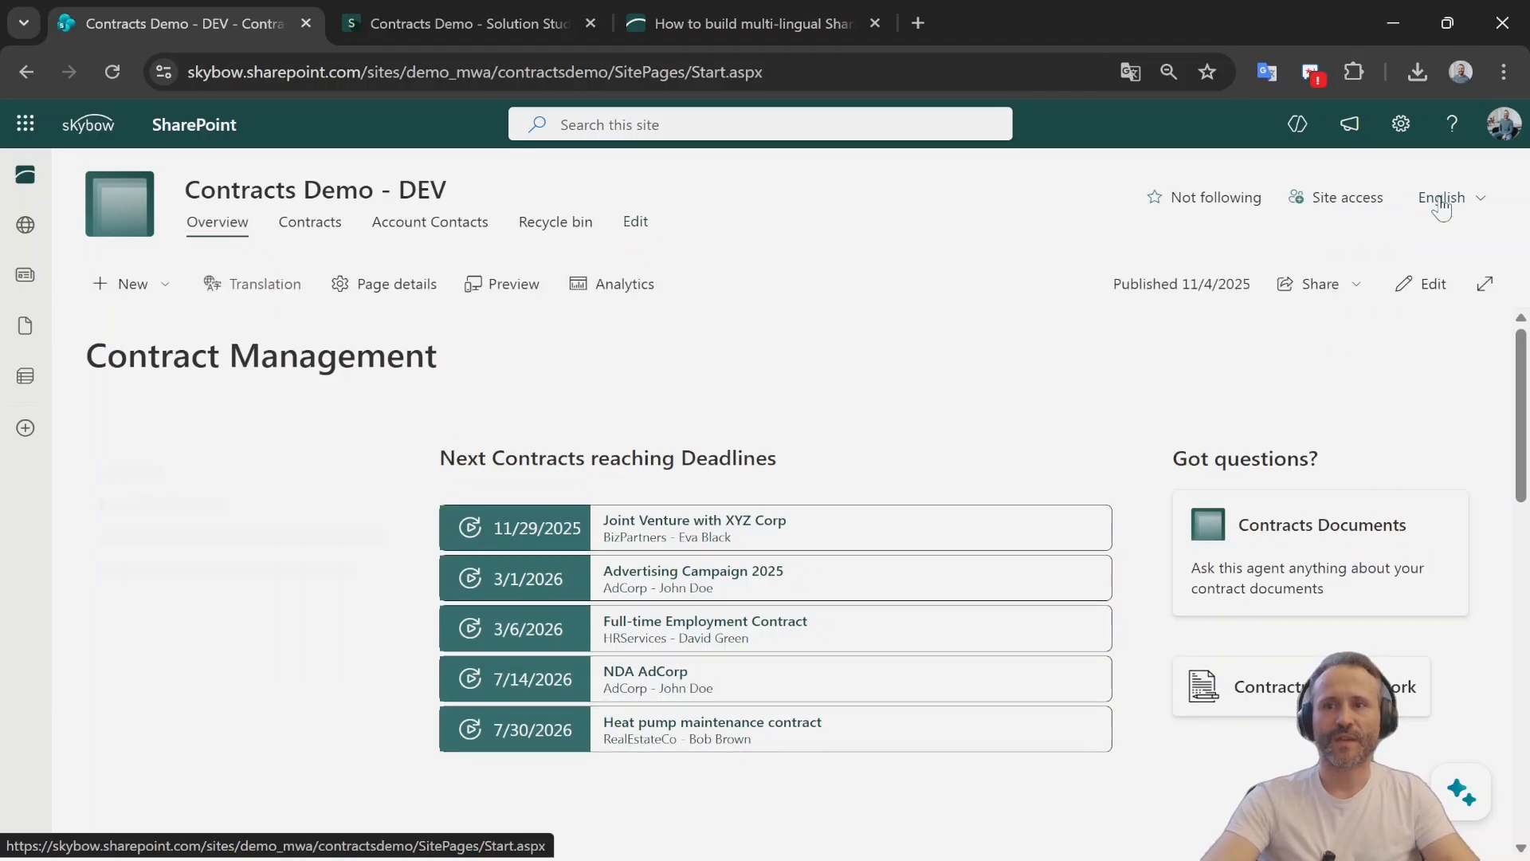
pyautogui.click(1444, 206)
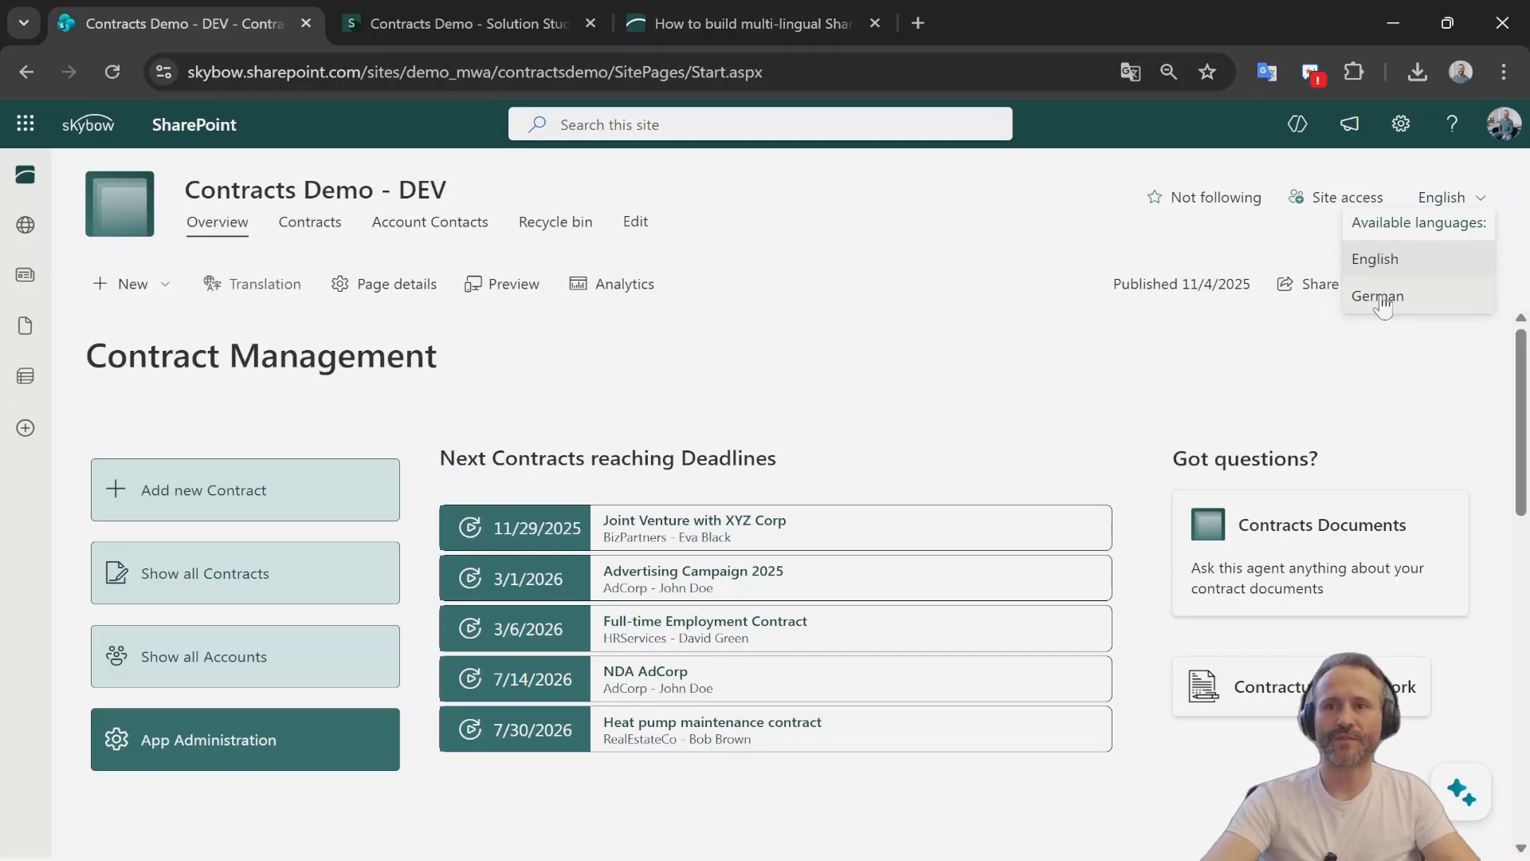
pyautogui.click(1381, 298)
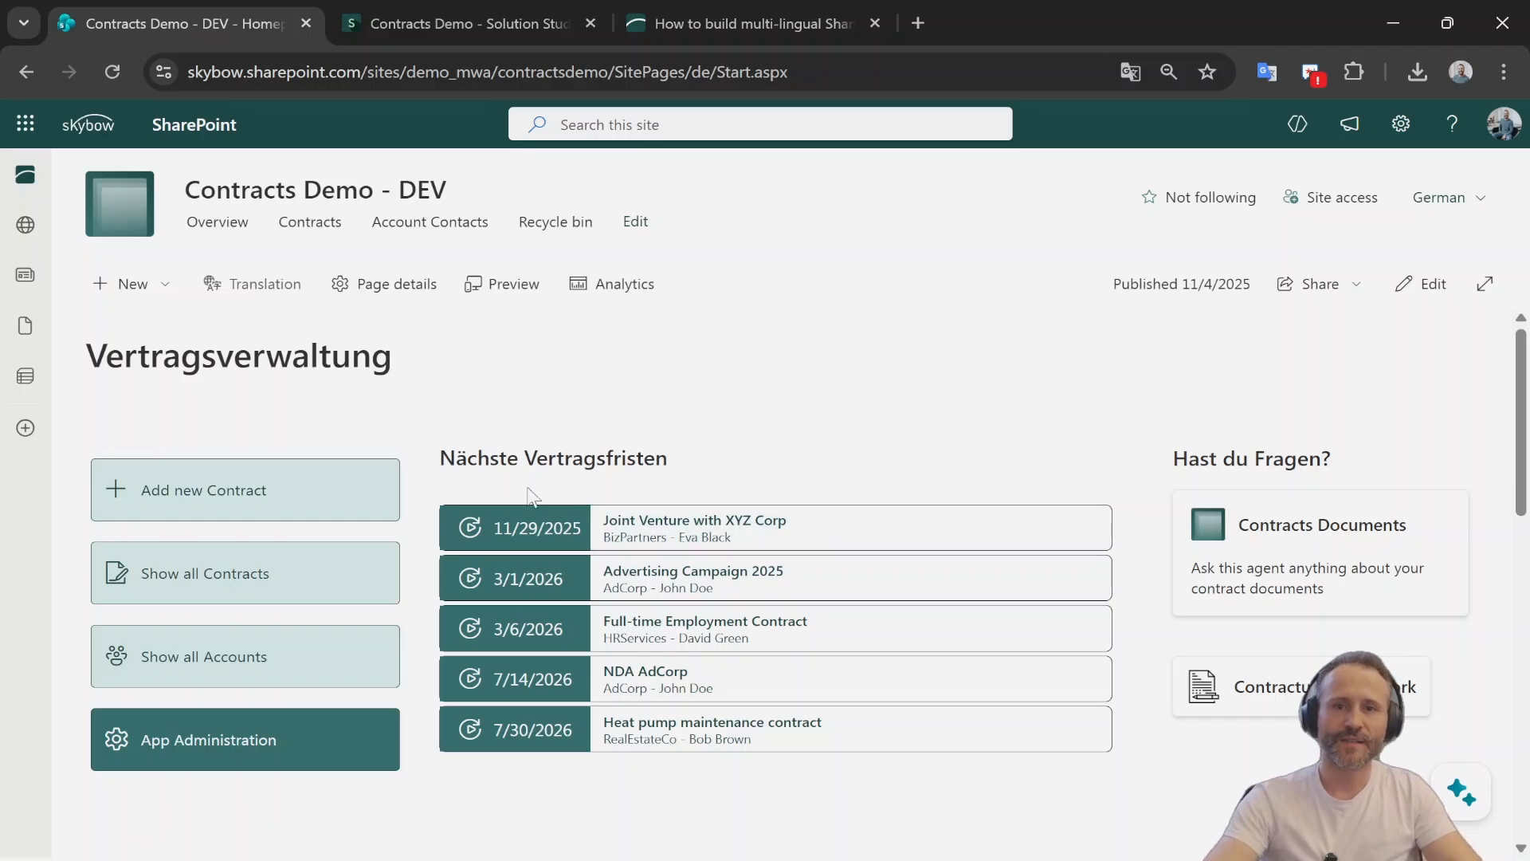
# - Examine the German page title and the translated headings above the contract deadlines and the active contracts
pyautogui.moveTo(440, 455); pyautogui.dragTo(685, 466)
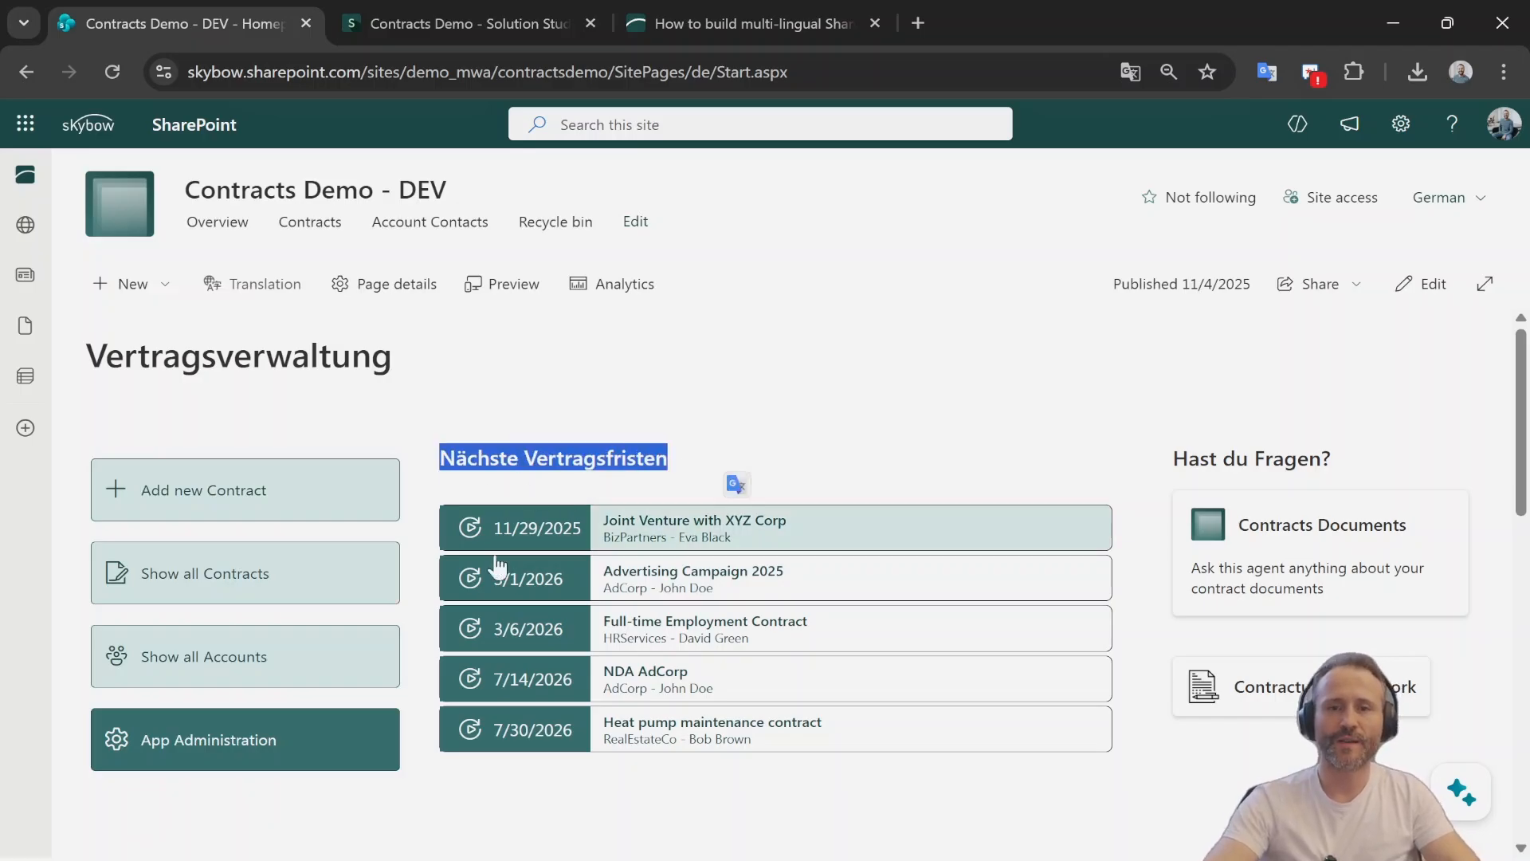
pyautogui.scroll(-5, 500, 565)
pyautogui.moveTo(99, 410); pyautogui.dragTo(387, 416)
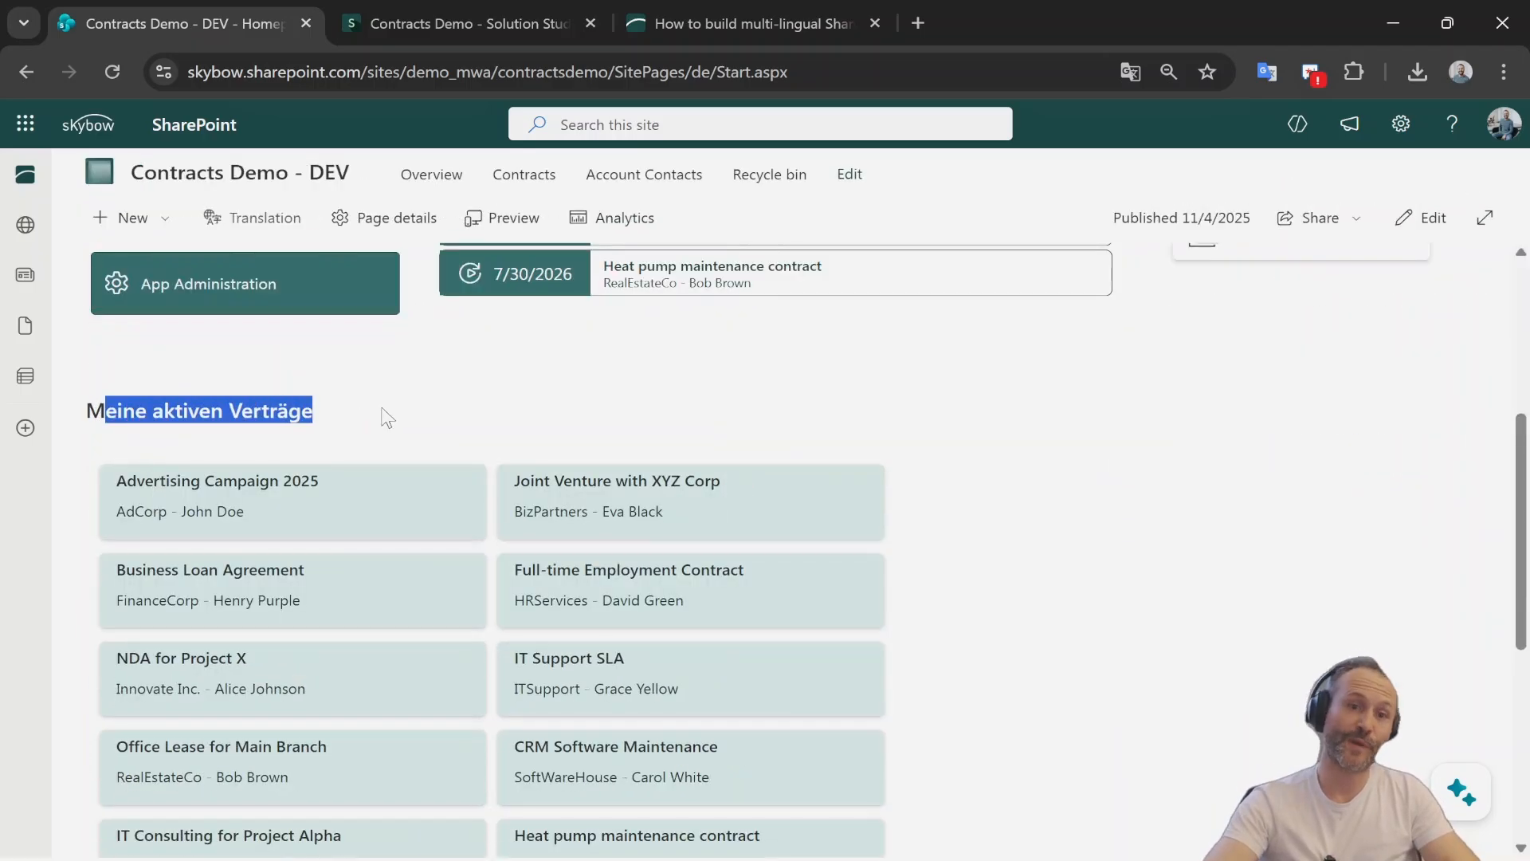
pyautogui.scroll(5, 480, 424)
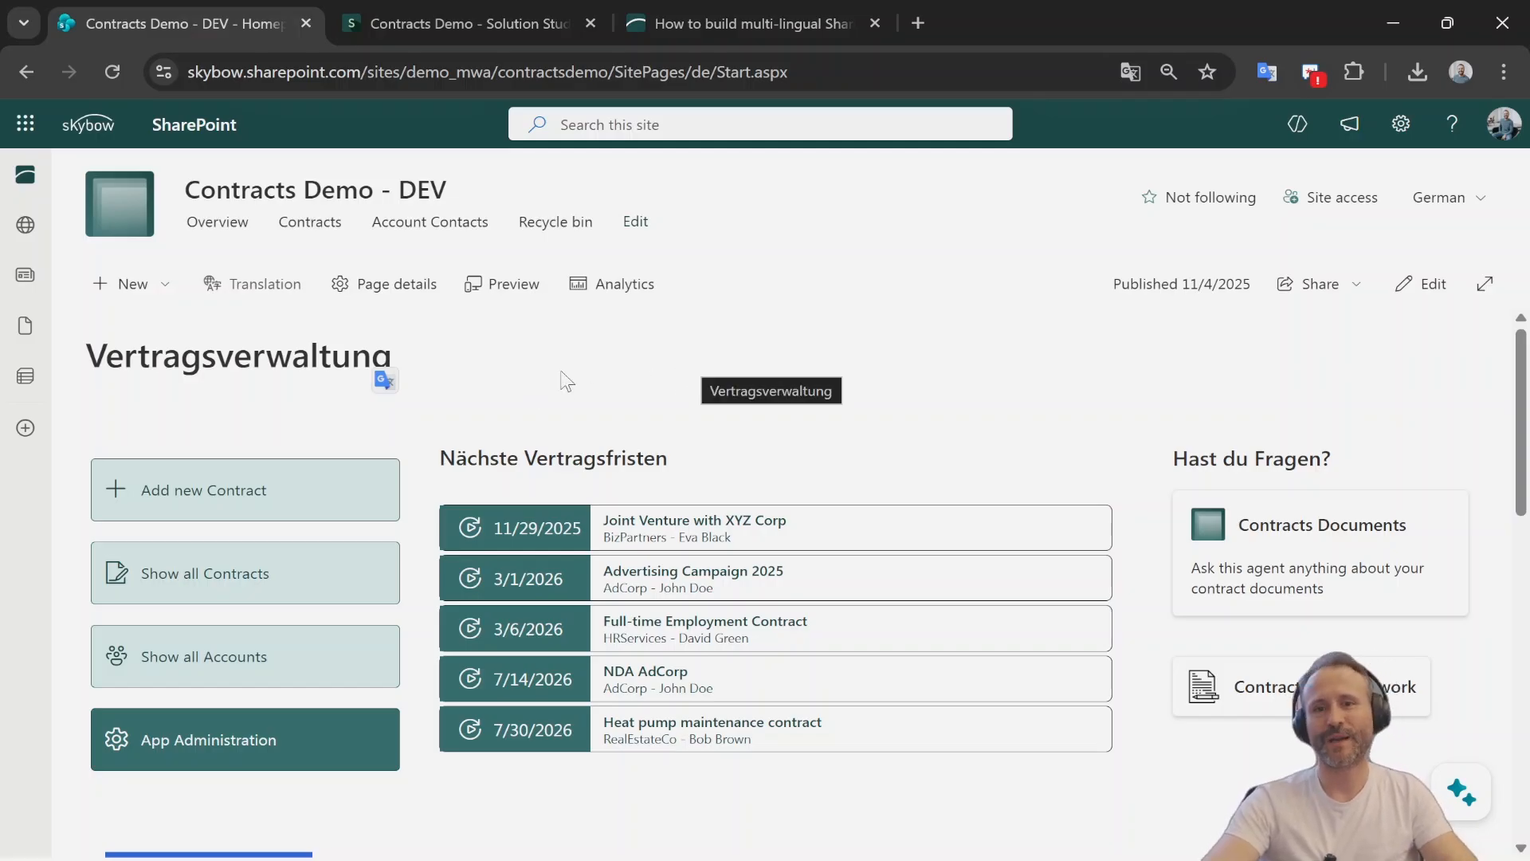
# - Open the translations of the Overview navigation link, examine its German display name, and cancel the navigation editing
pyautogui.click(637, 224)
pyautogui.click(103, 243)
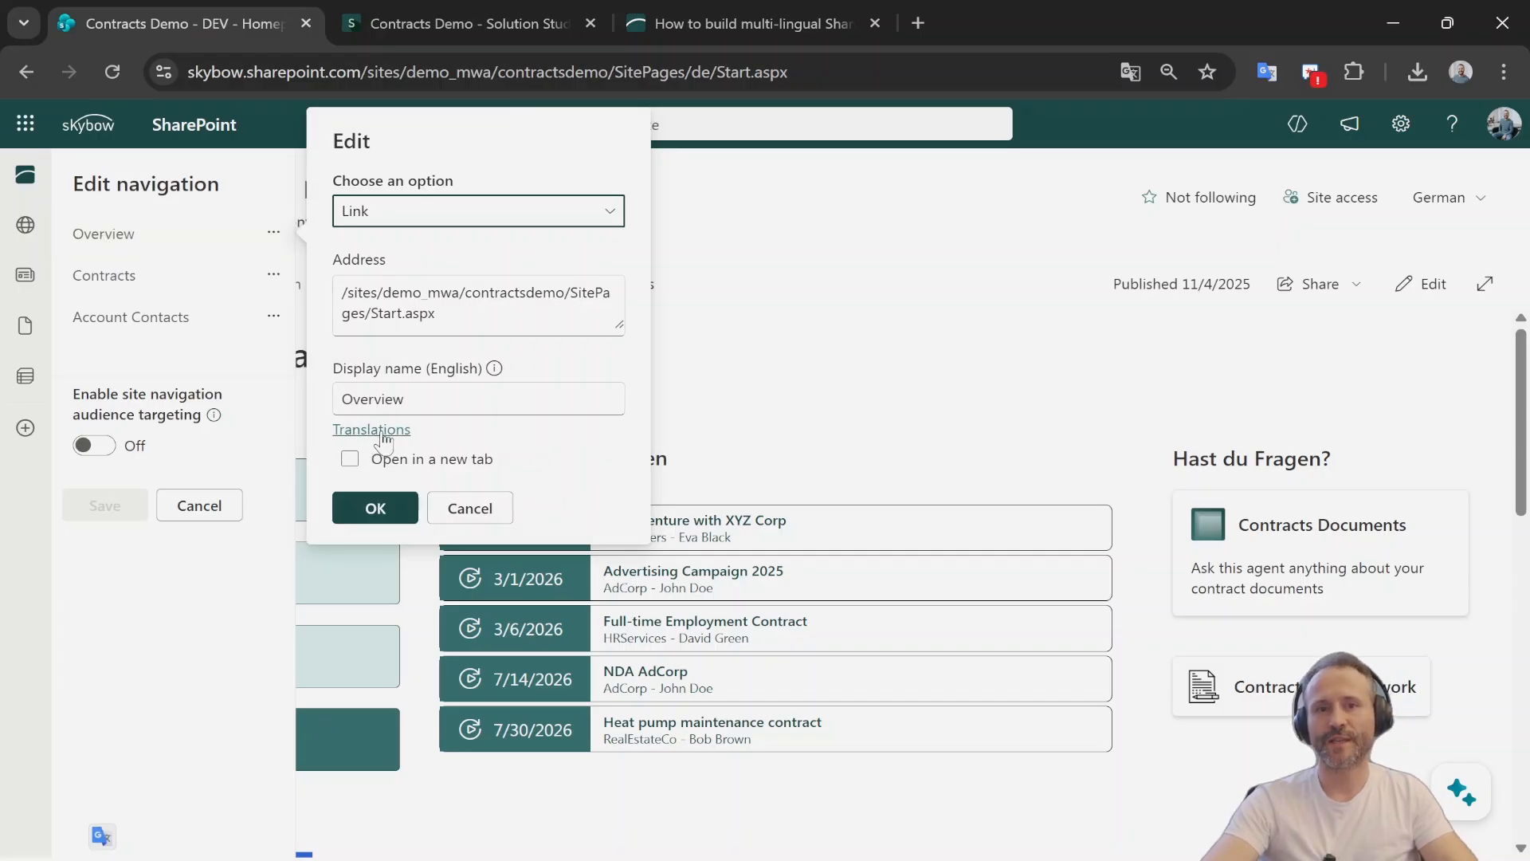
pyautogui.moveTo(436, 375); pyautogui.dragTo(472, 380)
pyautogui.click(355, 433)
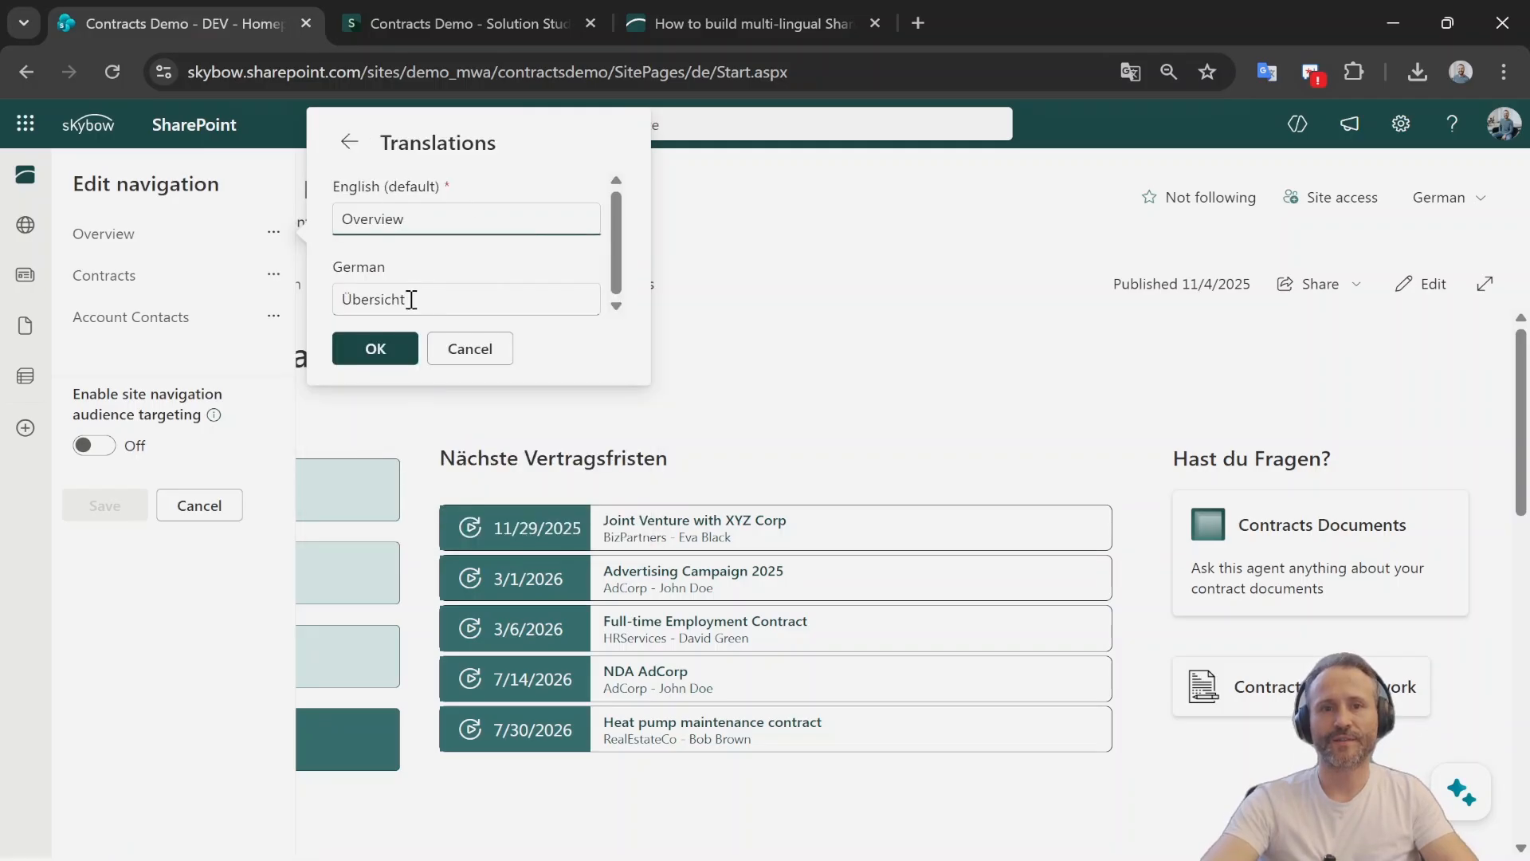
pyautogui.doubleClick(411, 299)
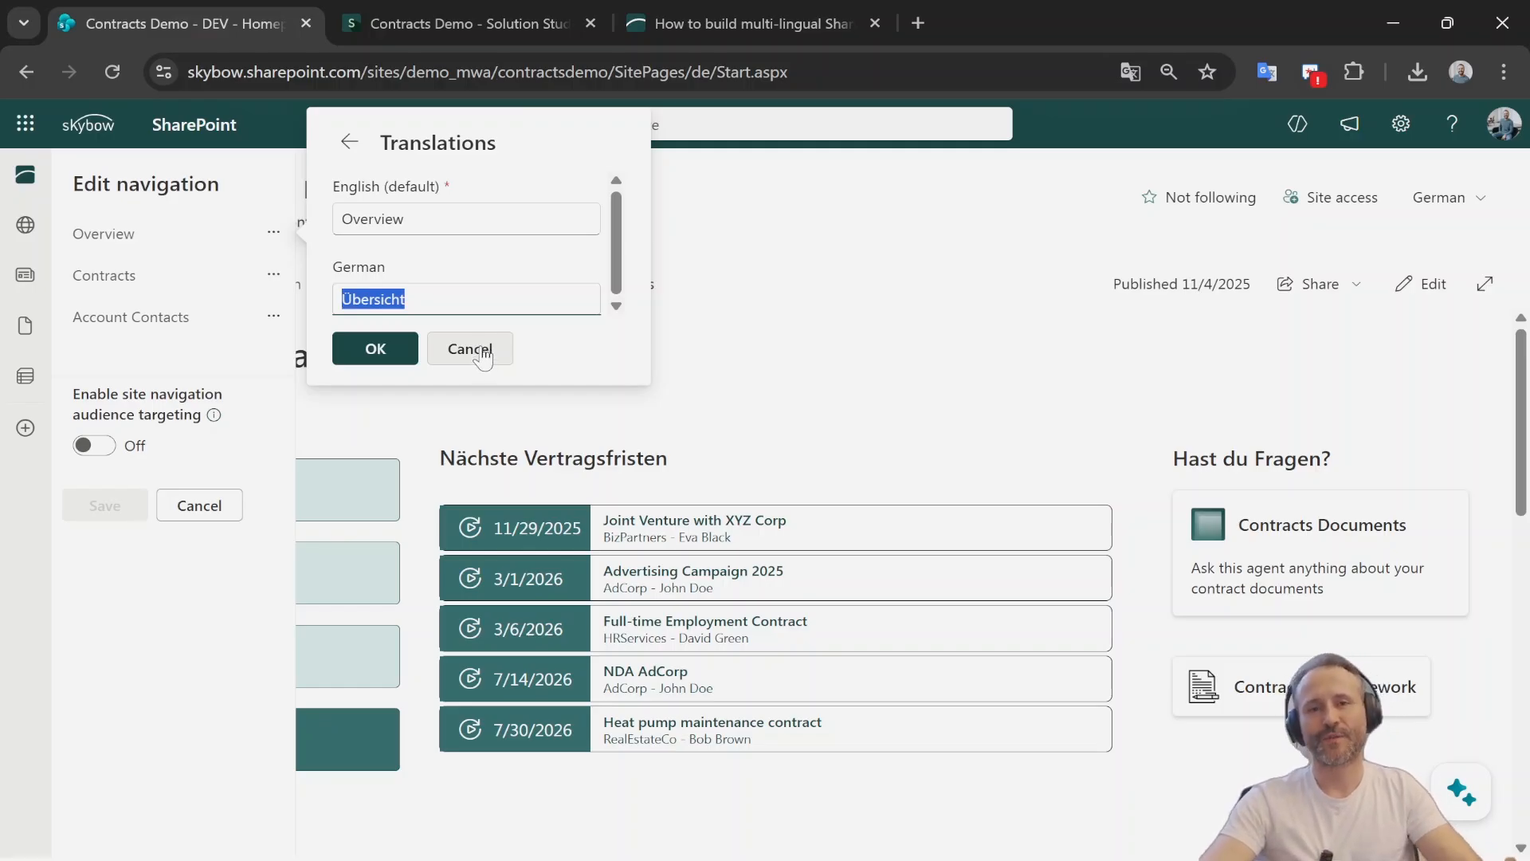
pyautogui.click(478, 351)
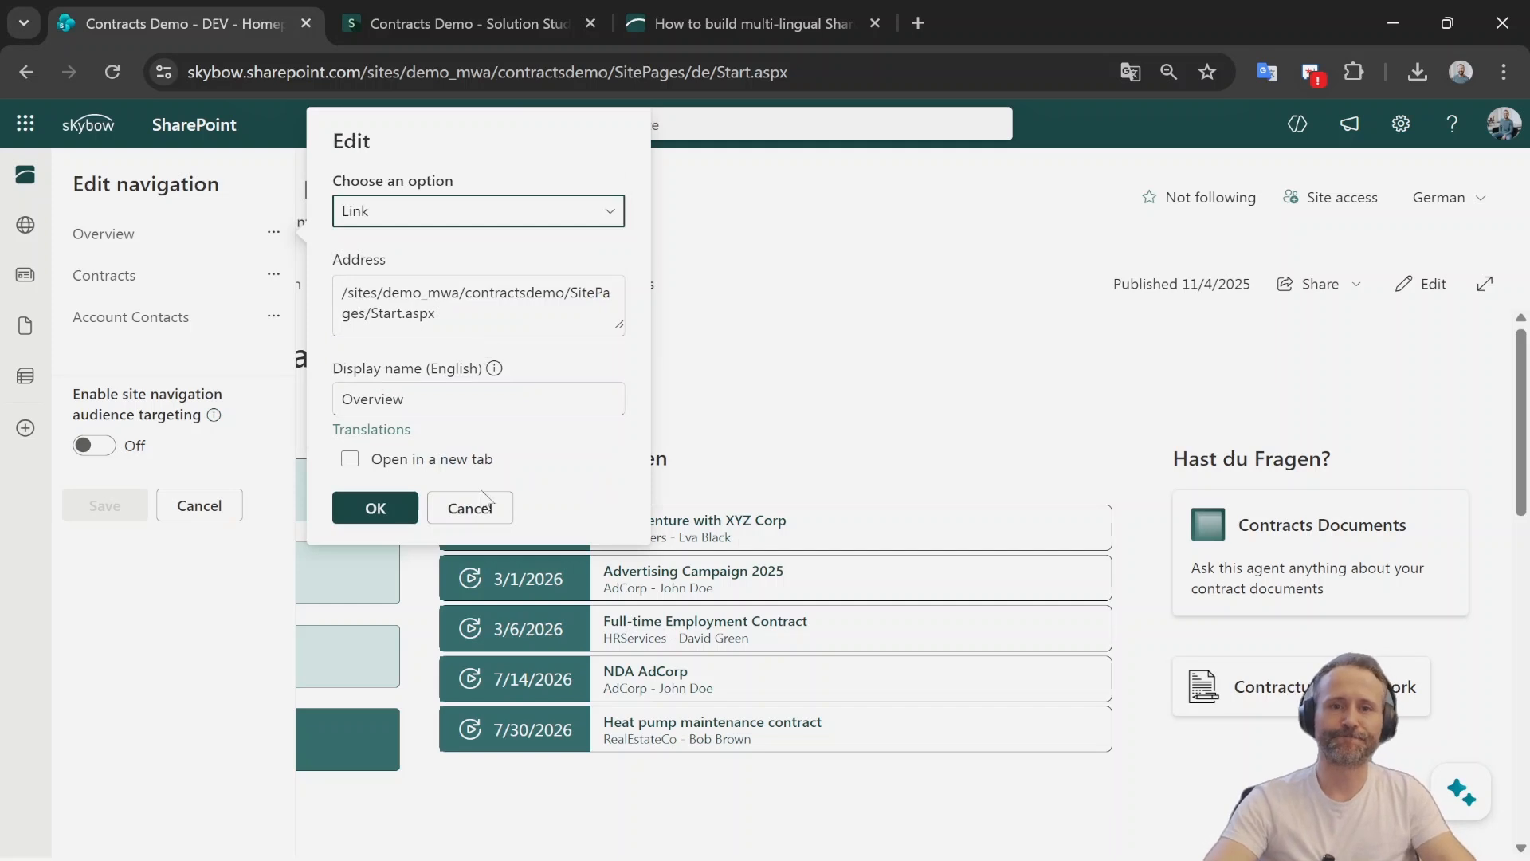
pyautogui.click(472, 509)
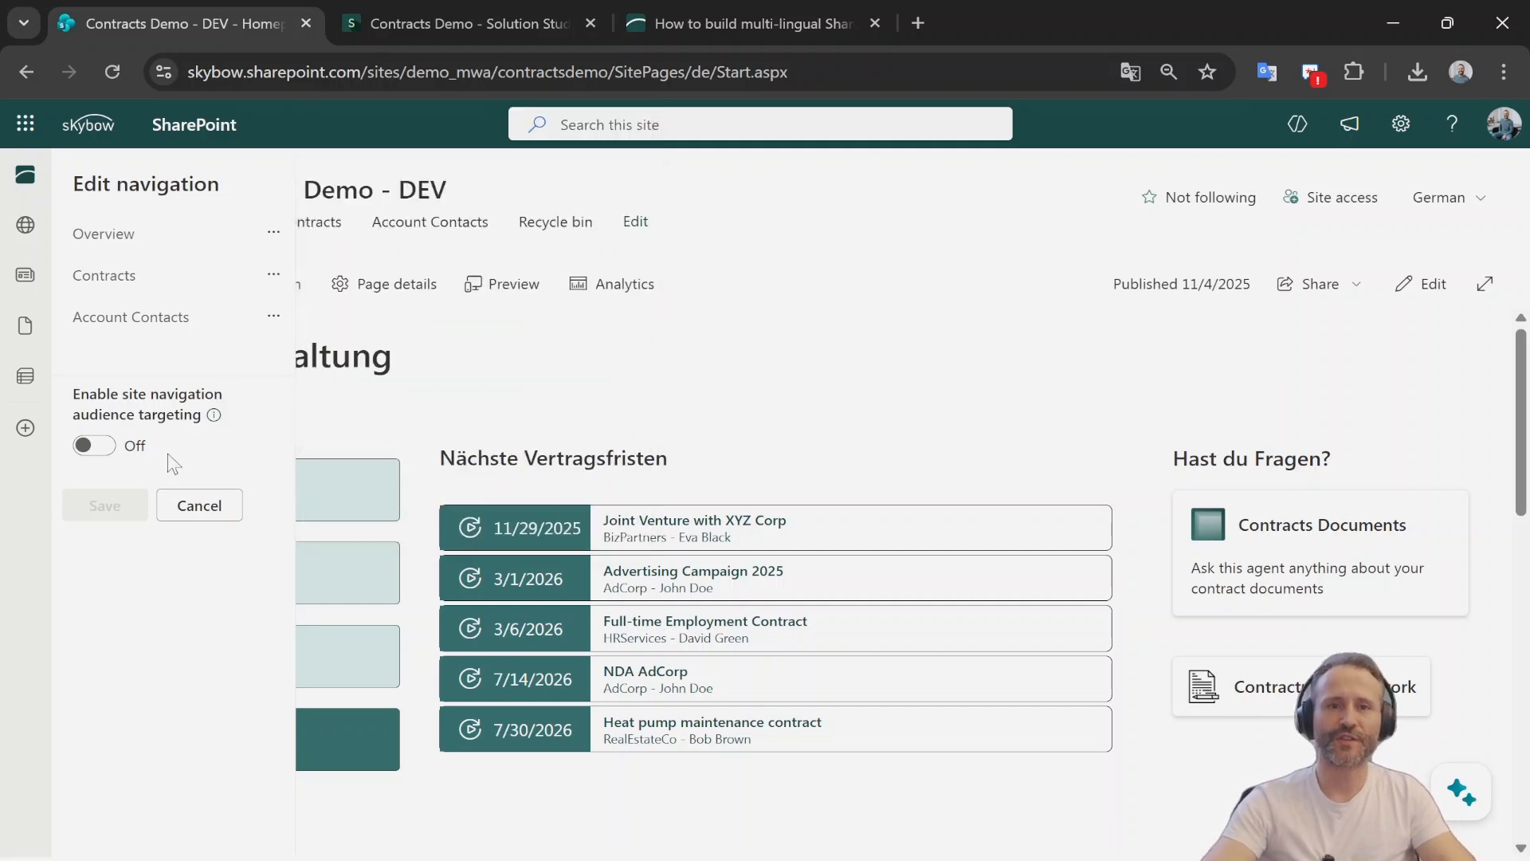
pyautogui.click(199, 508)
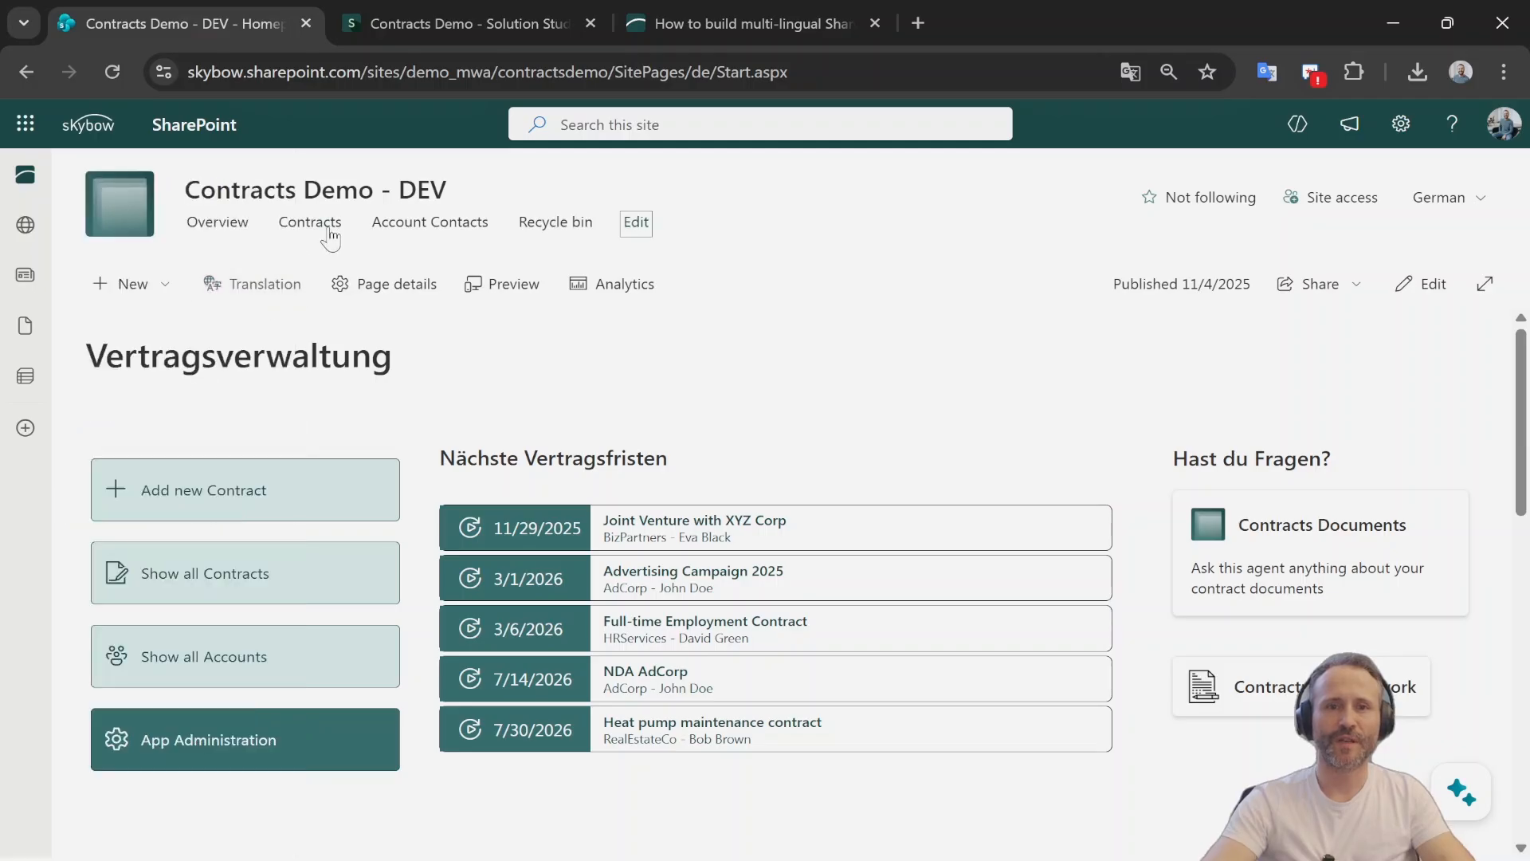
# - Go to the Contracts list and open its list settings, leaving the page without saving changes
pyautogui.click(1401, 134)
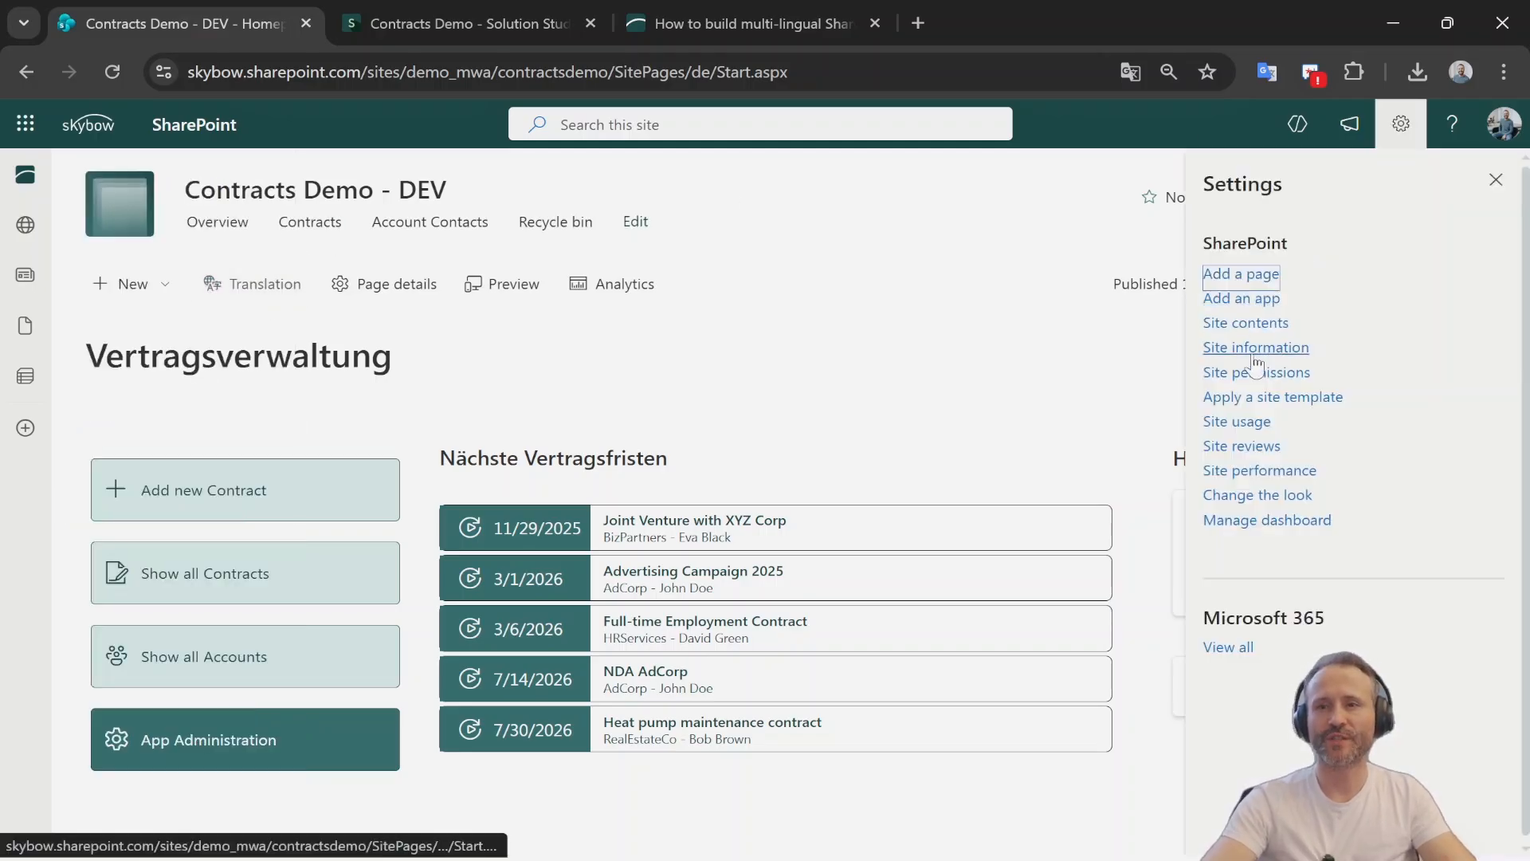
pyautogui.click(310, 221)
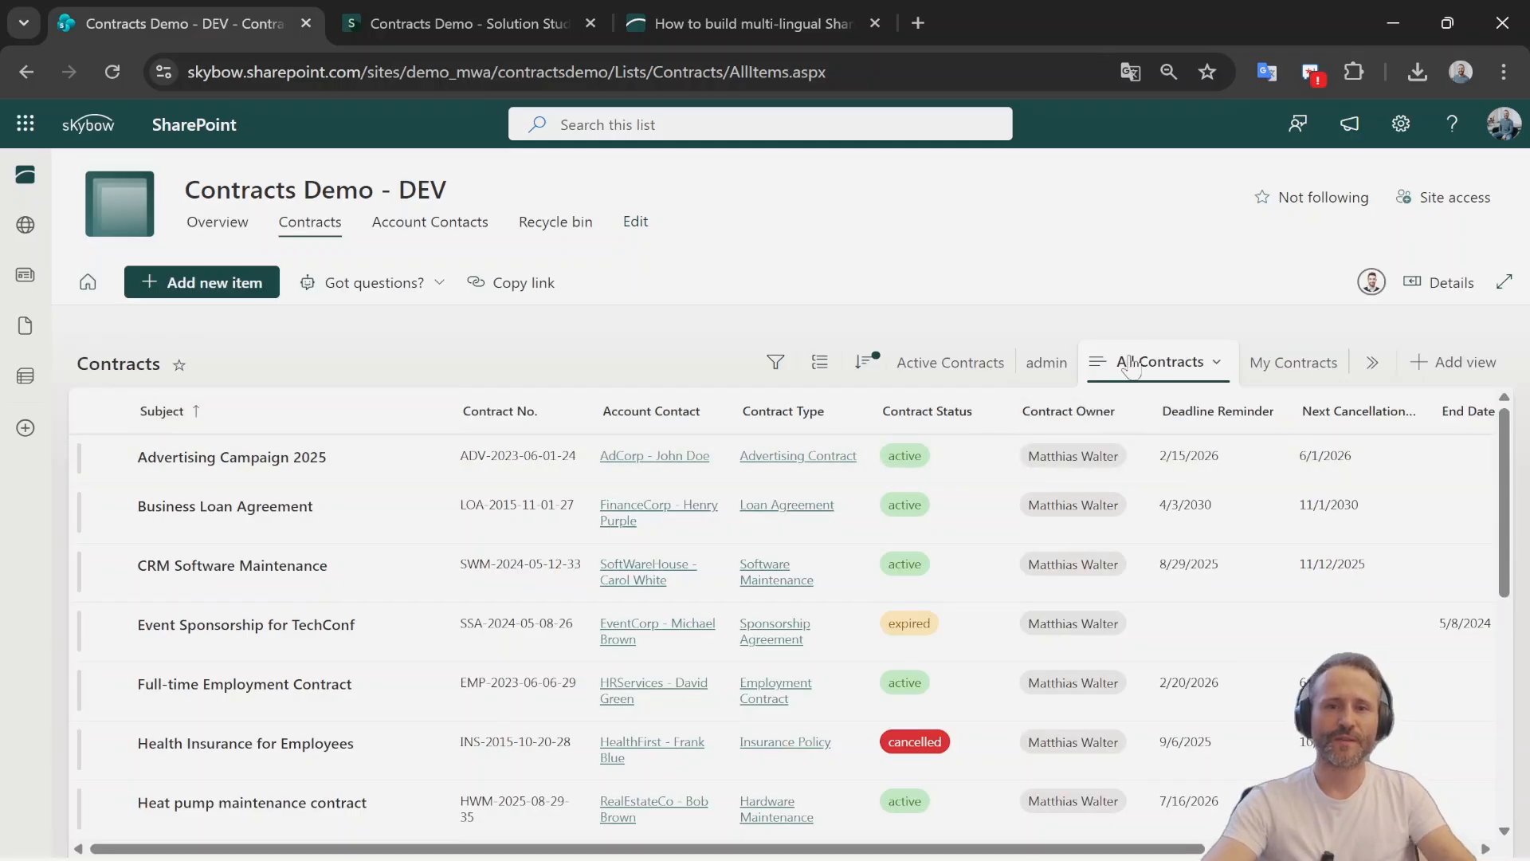
pyautogui.click(1400, 127)
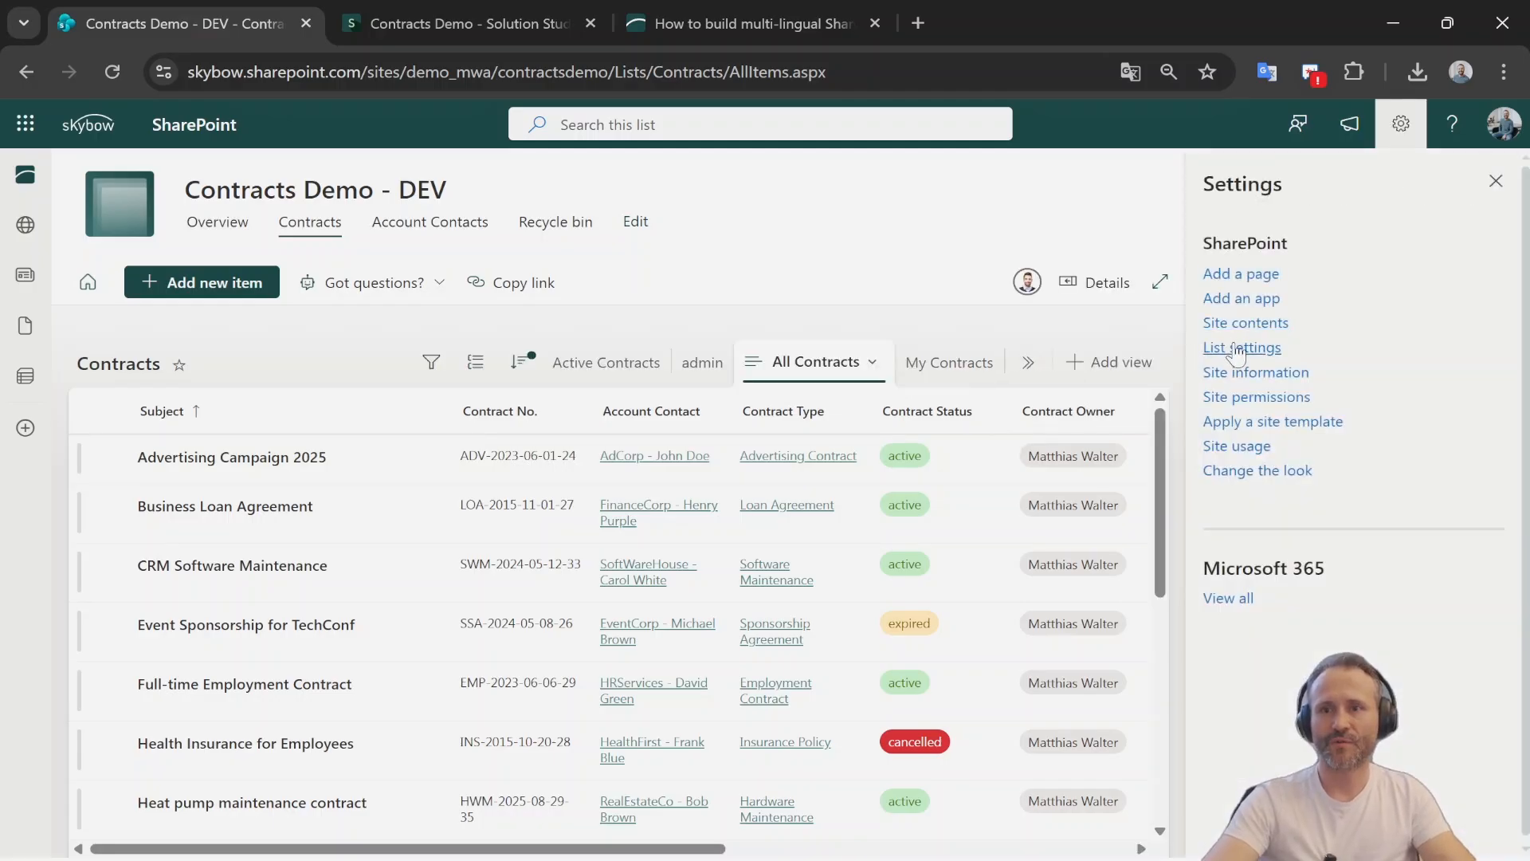
pyautogui.click(1228, 350)
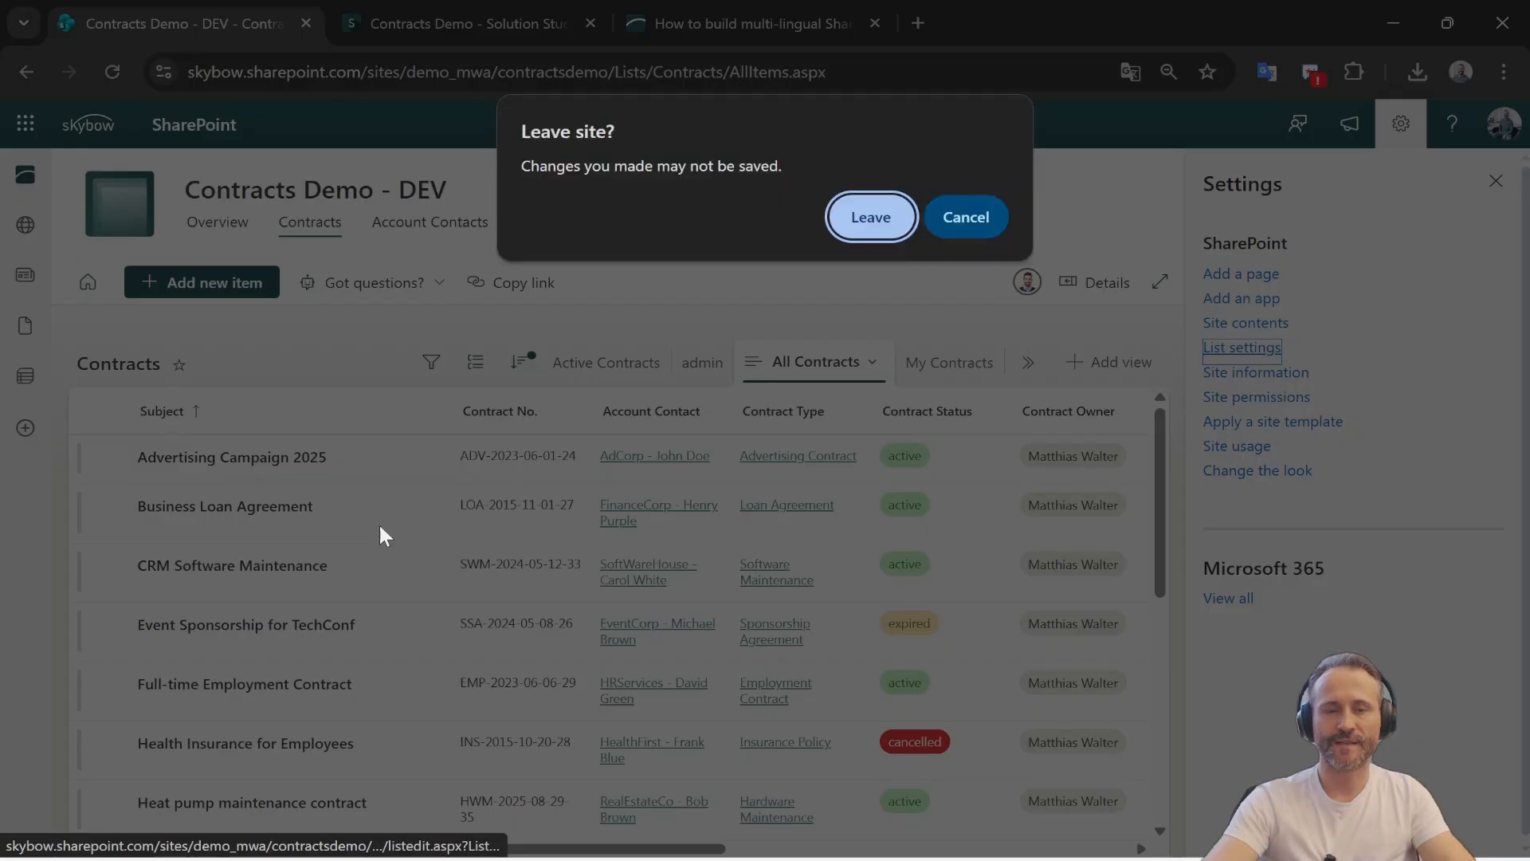
pyautogui.click(860, 219)
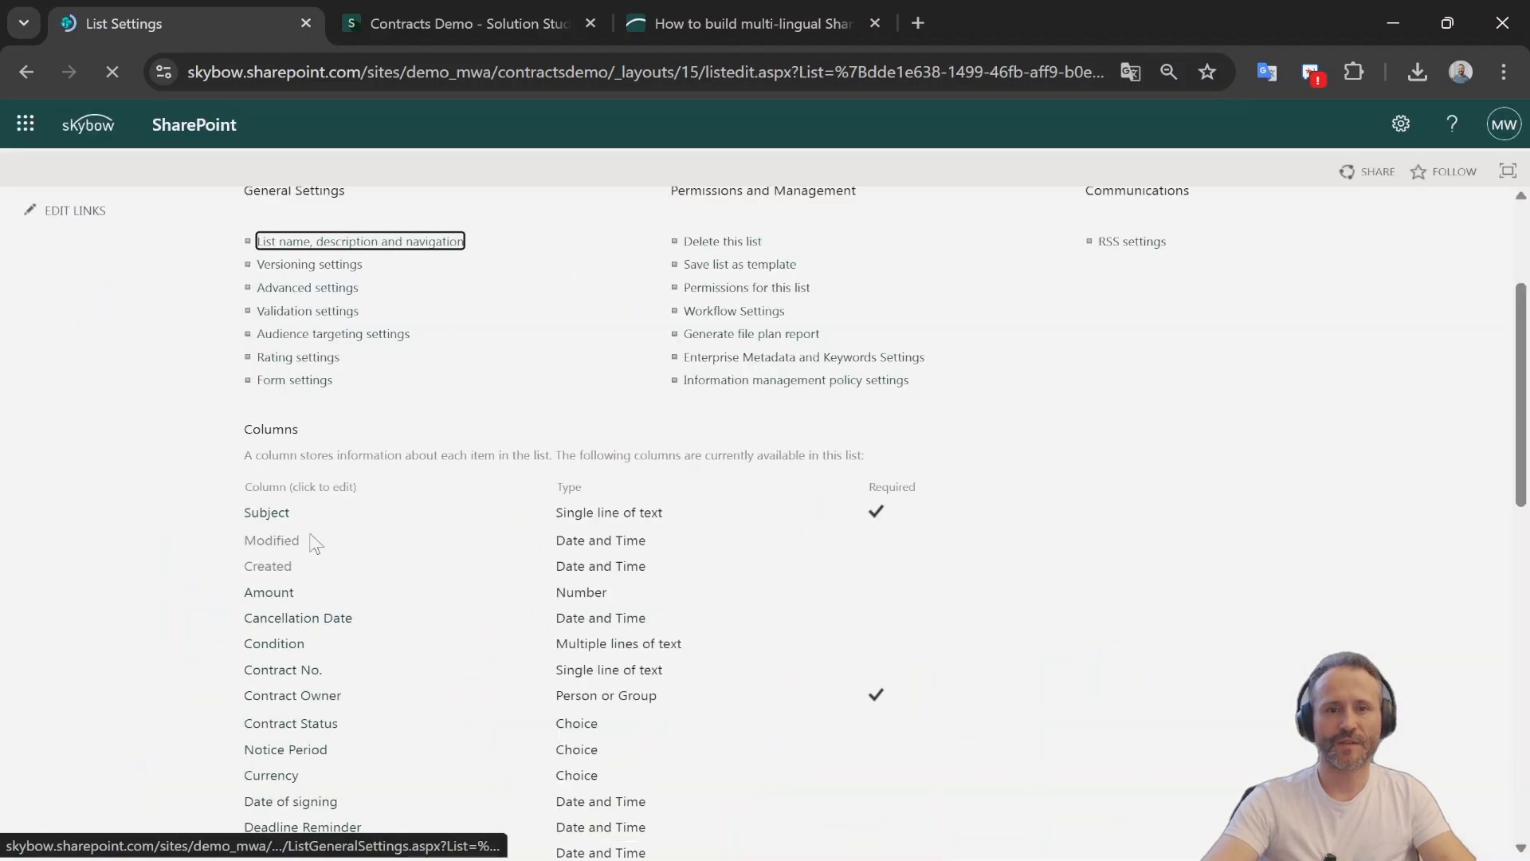
# - Review the list's columns and open the Contract Status column for editing
pyautogui.scroll(-8, 308, 540)
pyautogui.scroll(6, 300, 581)
pyautogui.click(275, 497)
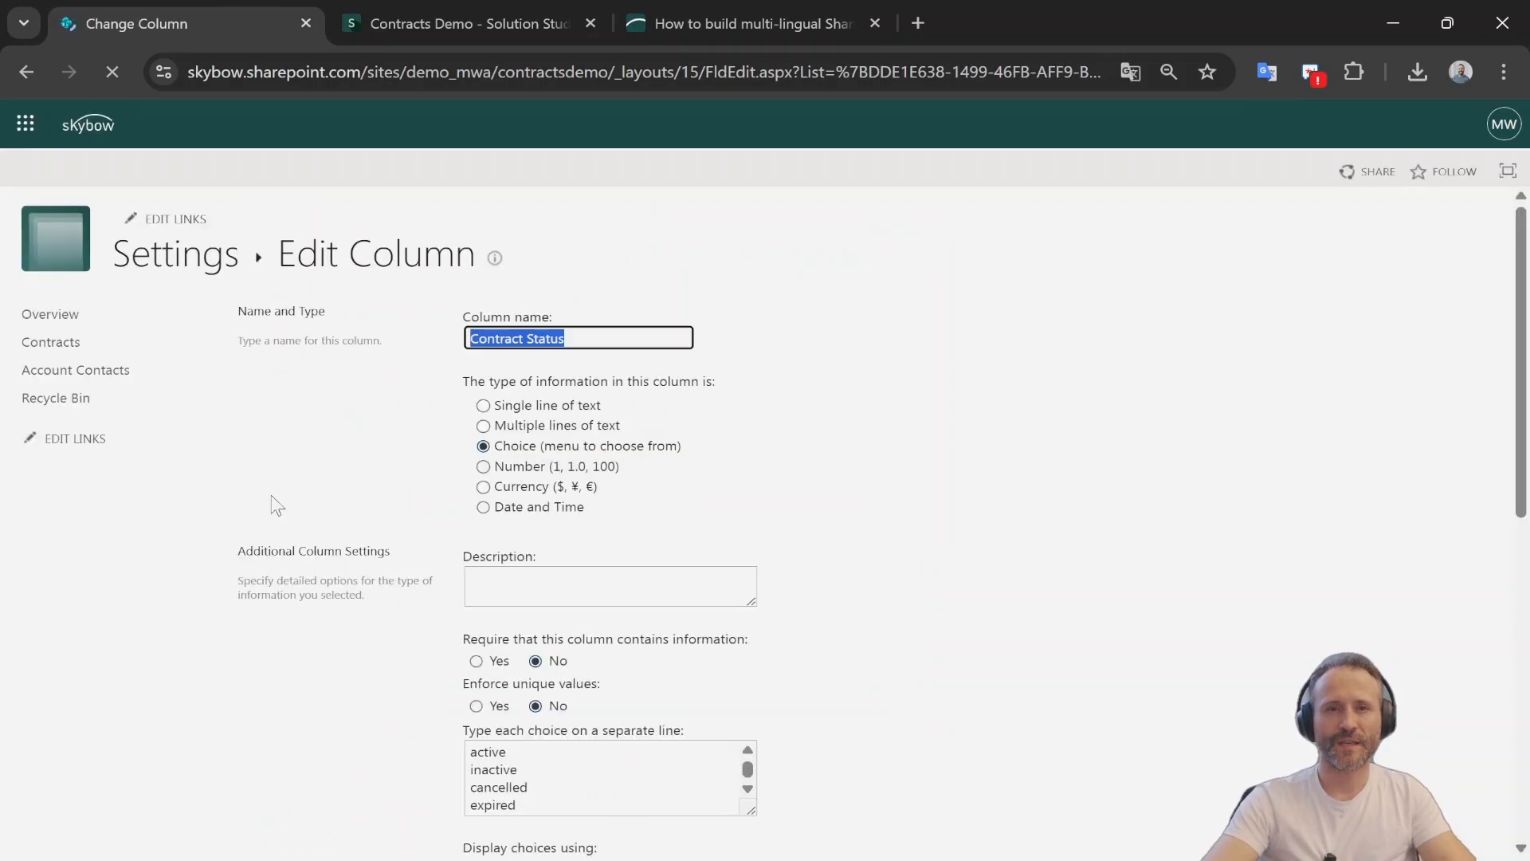
# - Review the Contract Status column settings, and open the Verträge list in the German site's Microsoft Edge window
pyautogui.scroll(-5, 375, 766)
pyautogui.scroll(5, 375, 766)
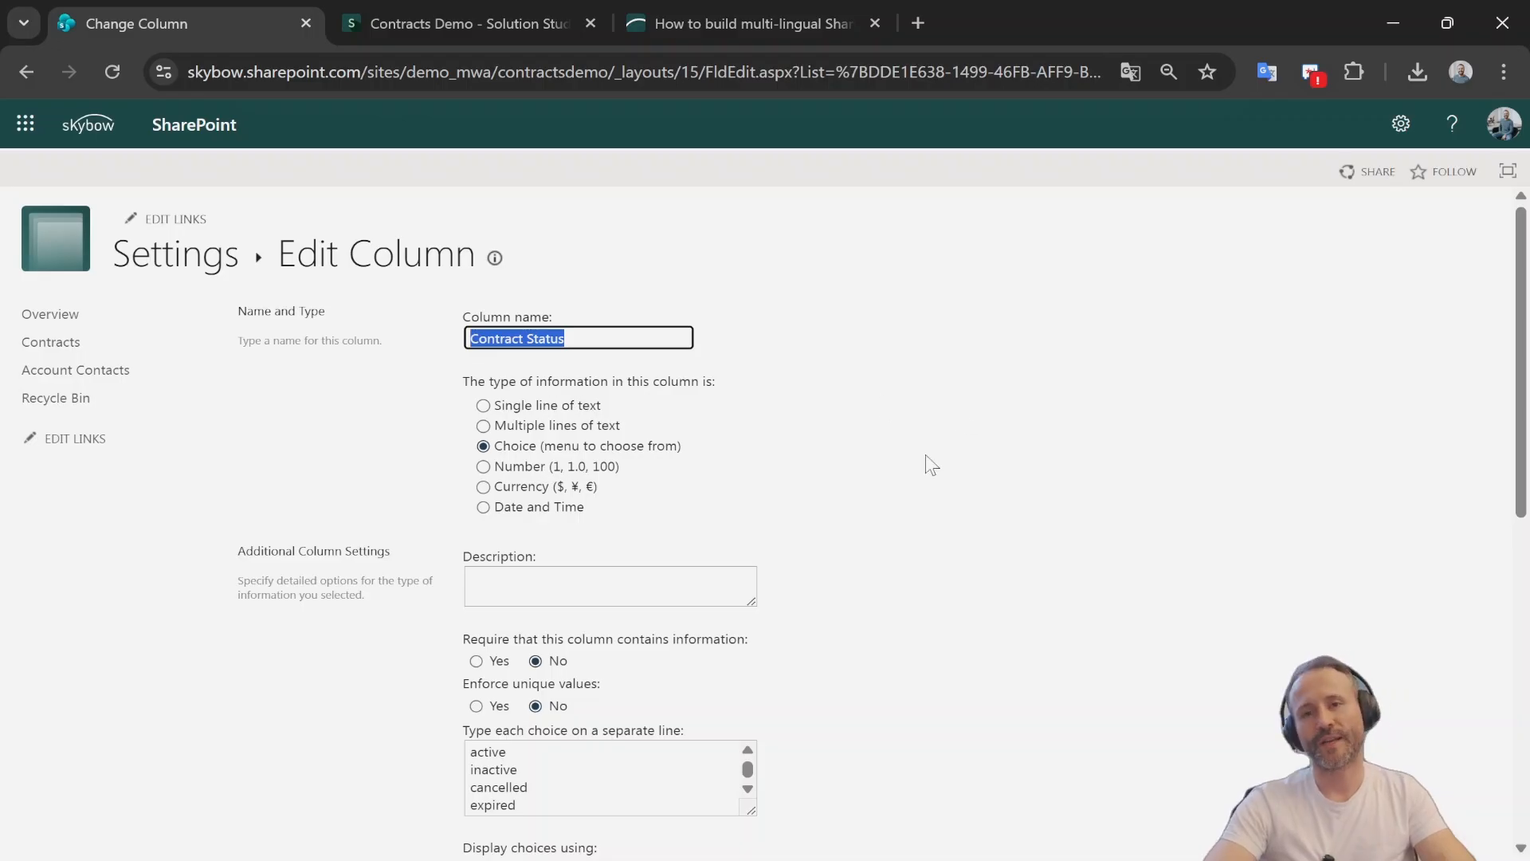
pyautogui.hotkey('alt', 'Tab')
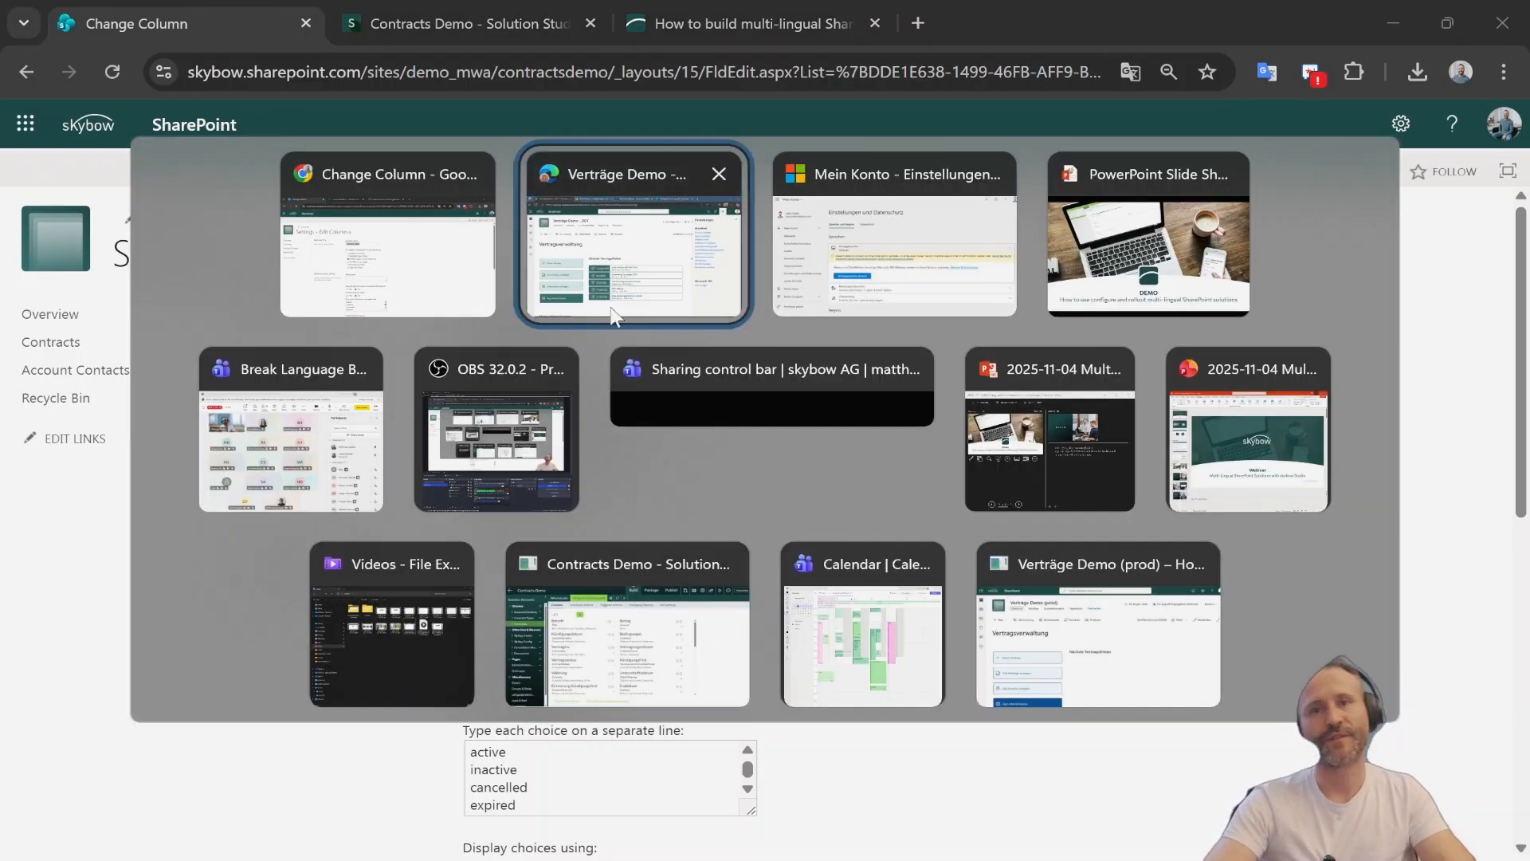
pyautogui.click(623, 263)
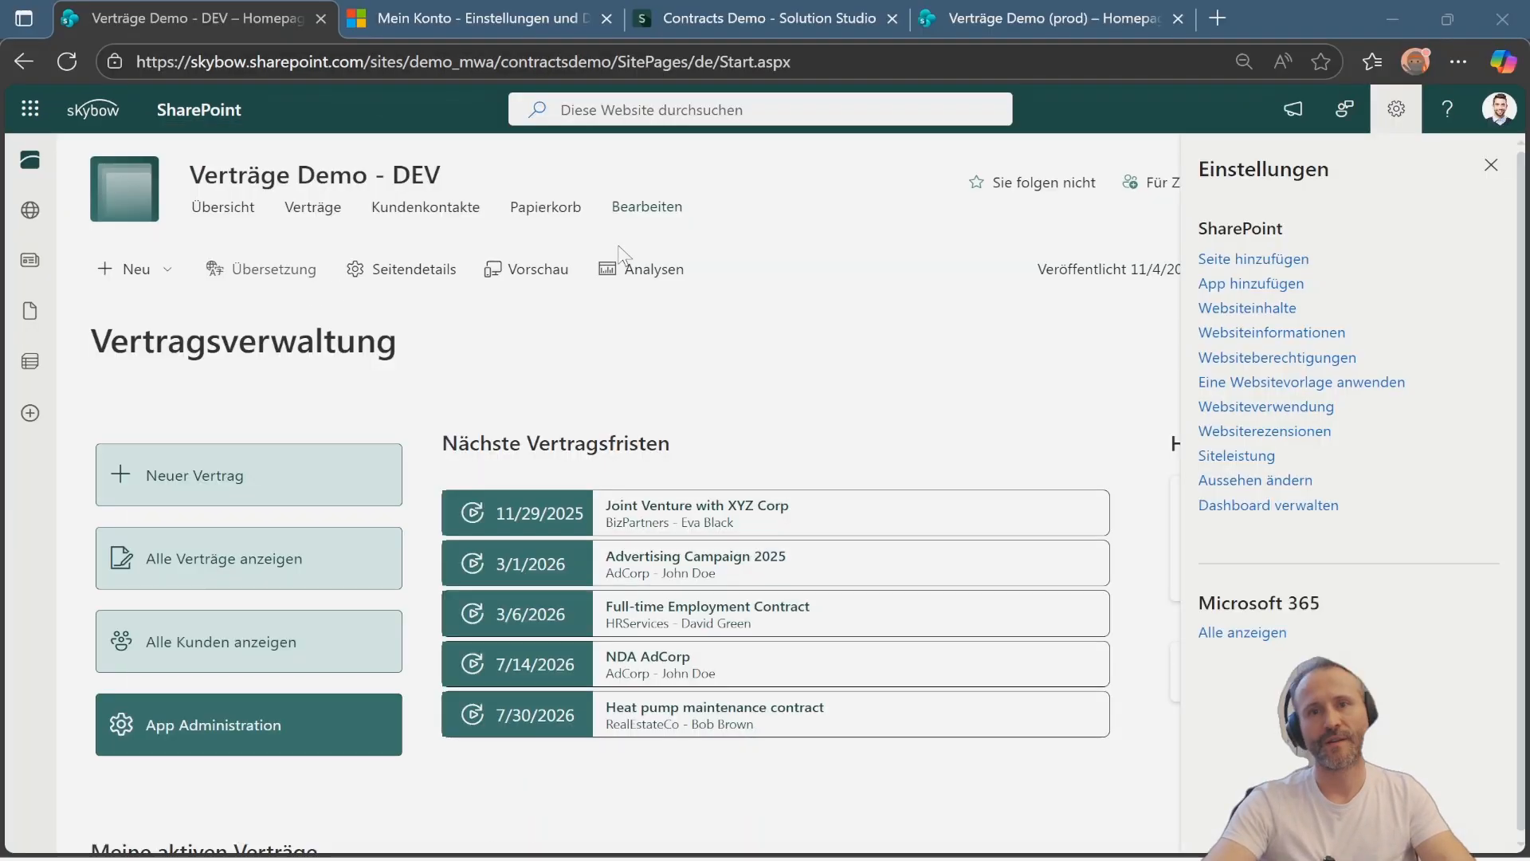
pyautogui.click(314, 207)
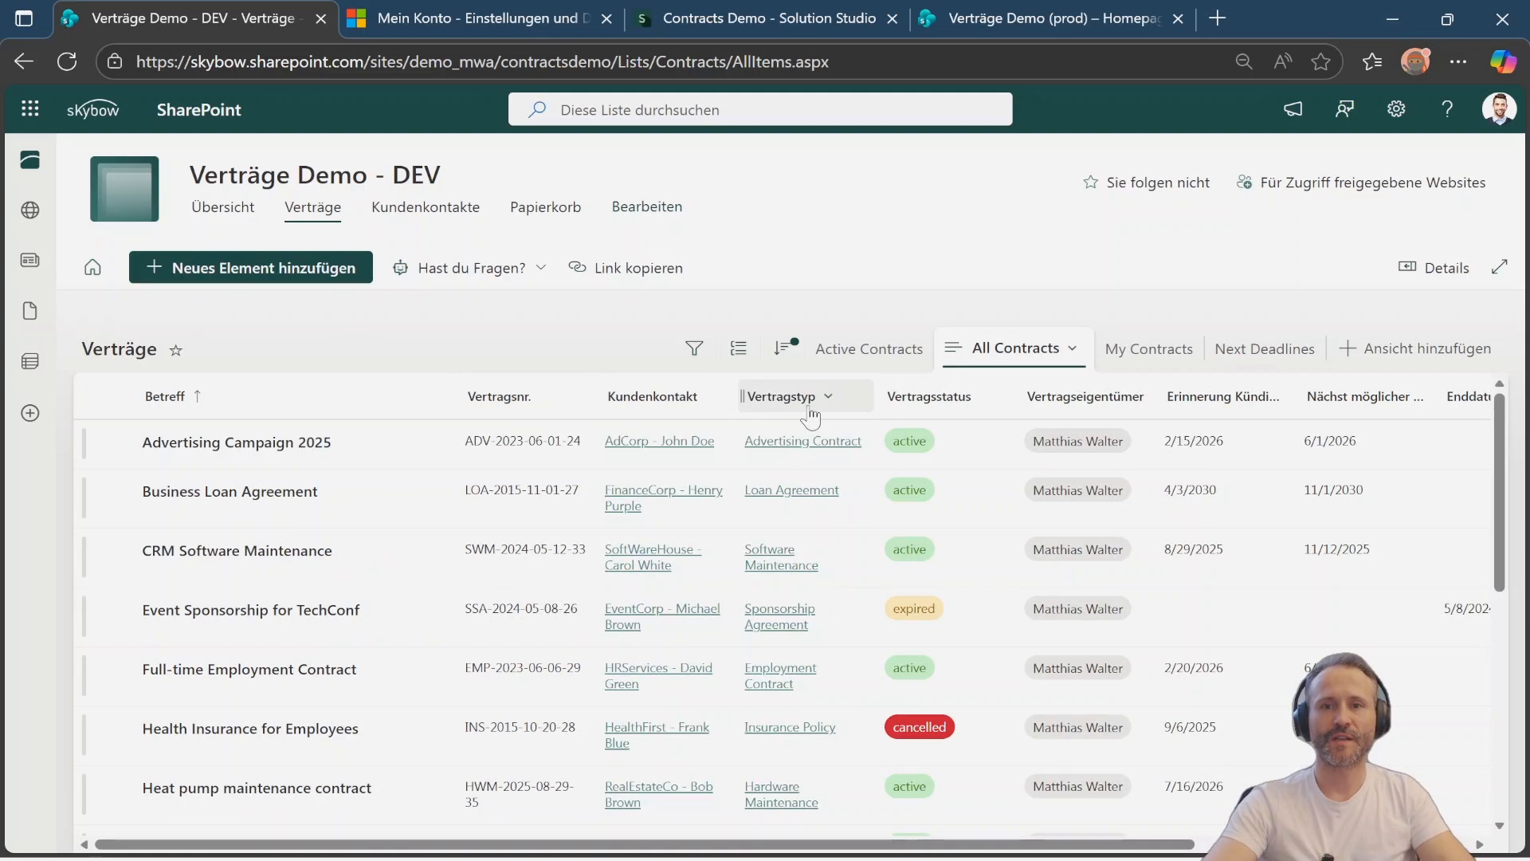
# - Open the settings of the Verträge list and examine its German column names and the site settings options
pyautogui.click(1396, 109)
pyautogui.click(1262, 332)
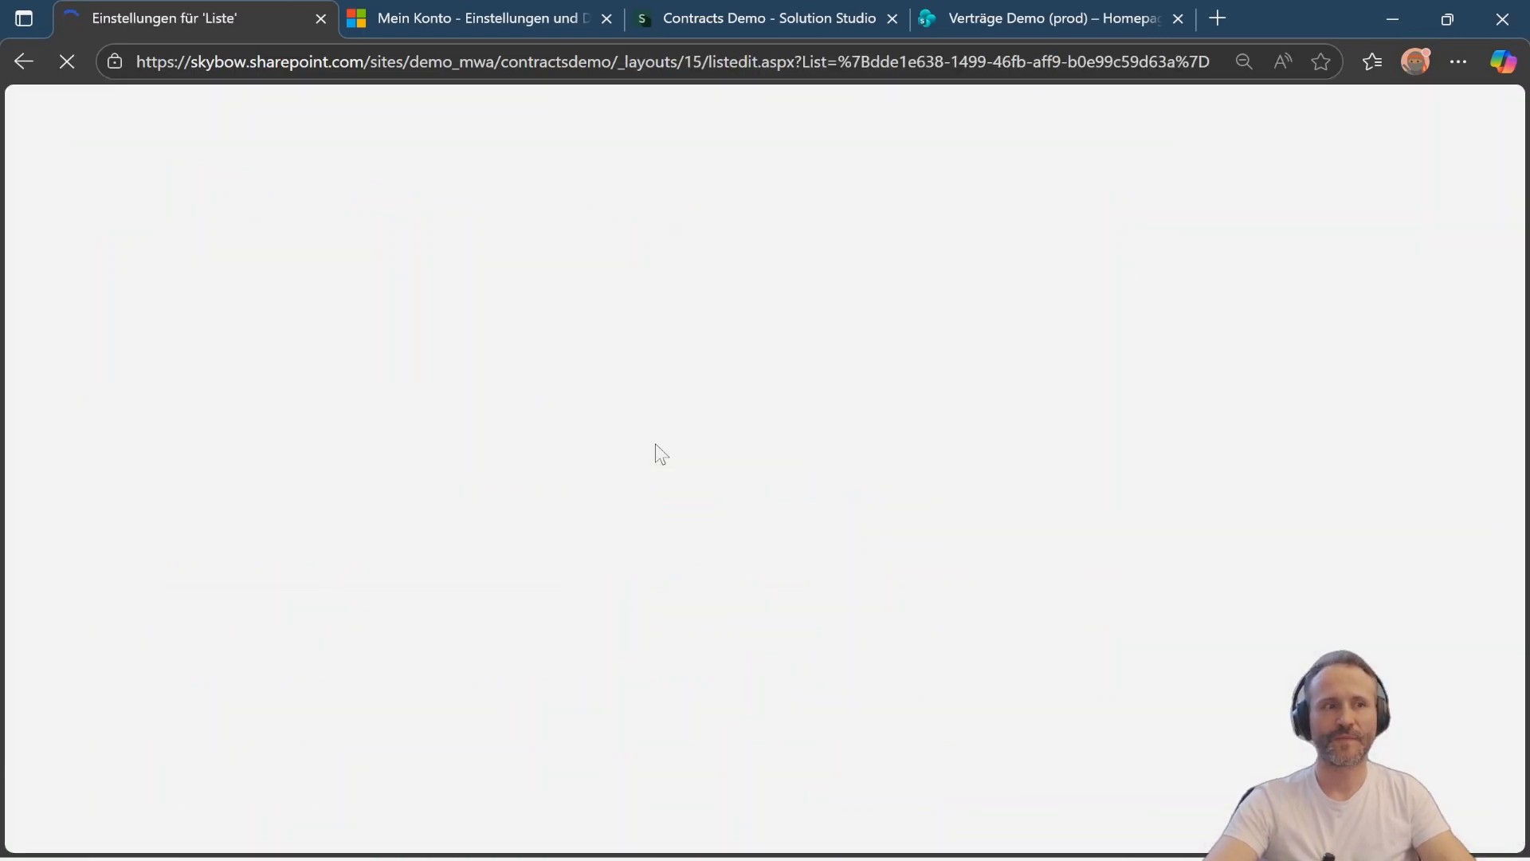
pyautogui.scroll(-3, 478, 574)
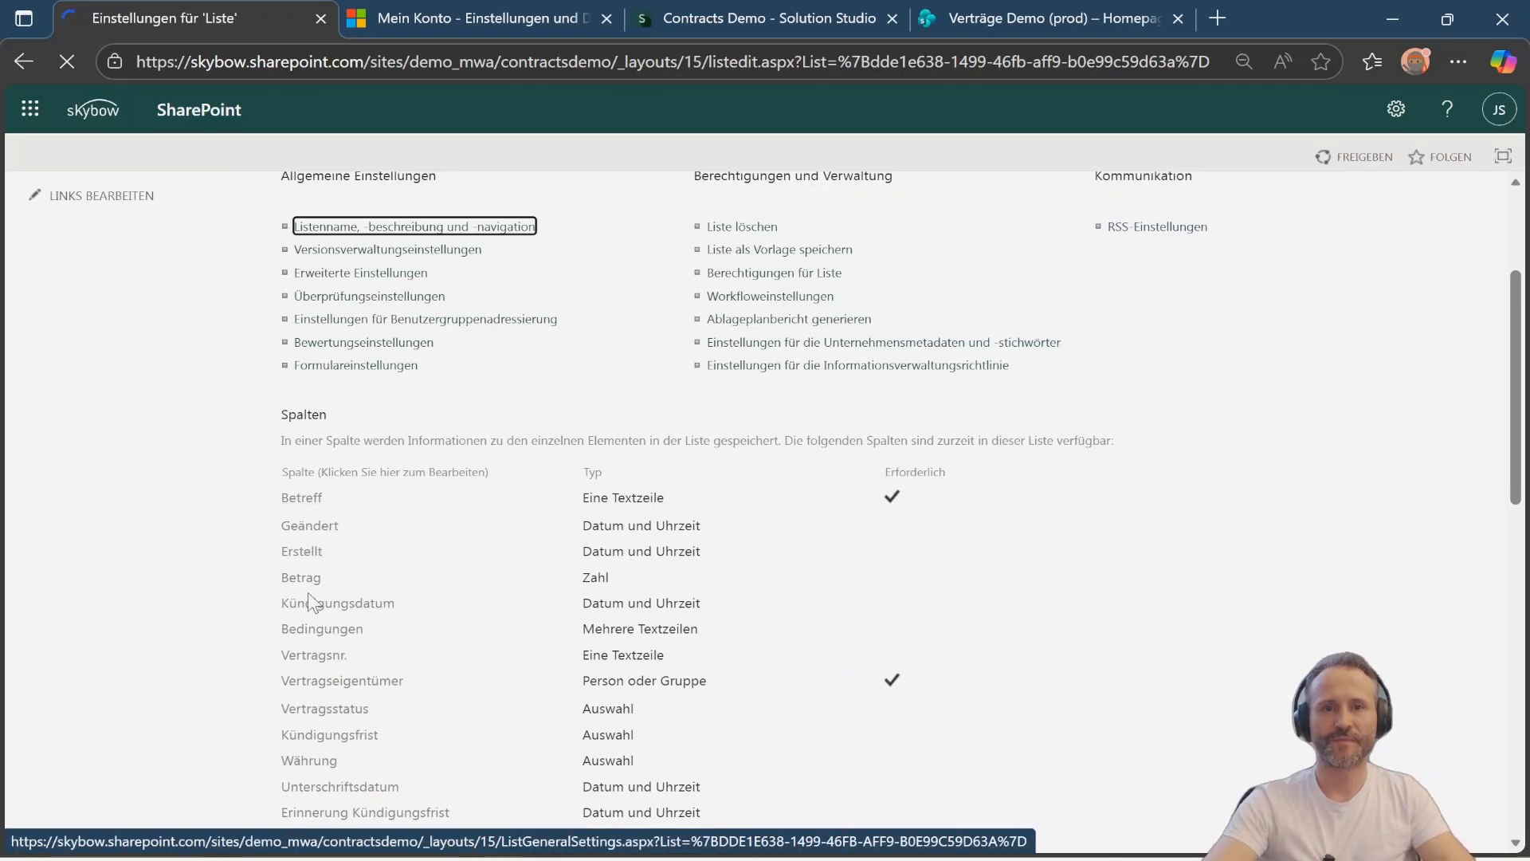
pyautogui.scroll(3, 477, 612)
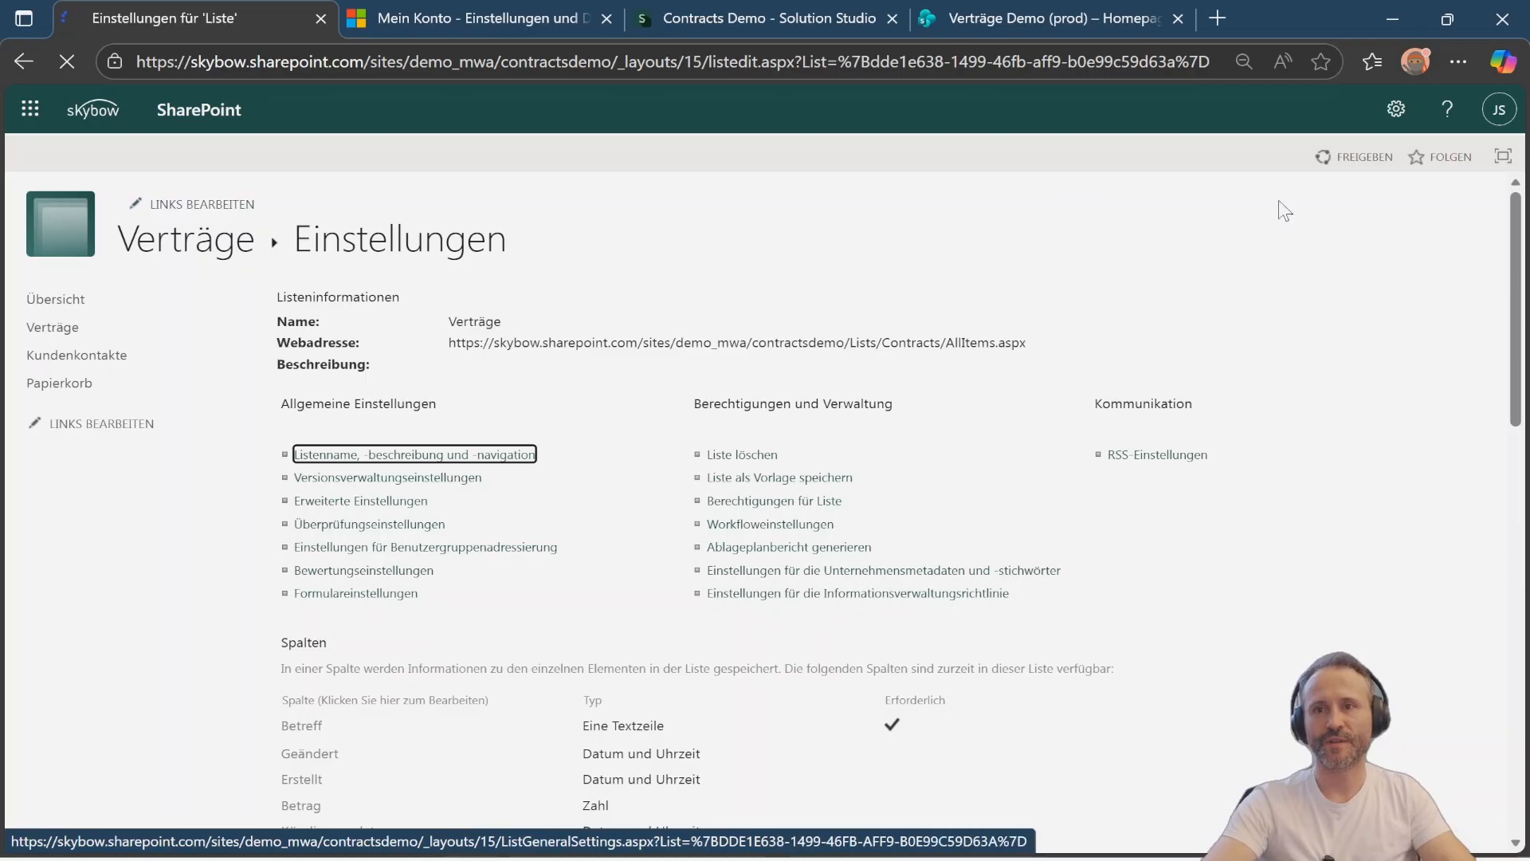
pyautogui.click(1395, 109)
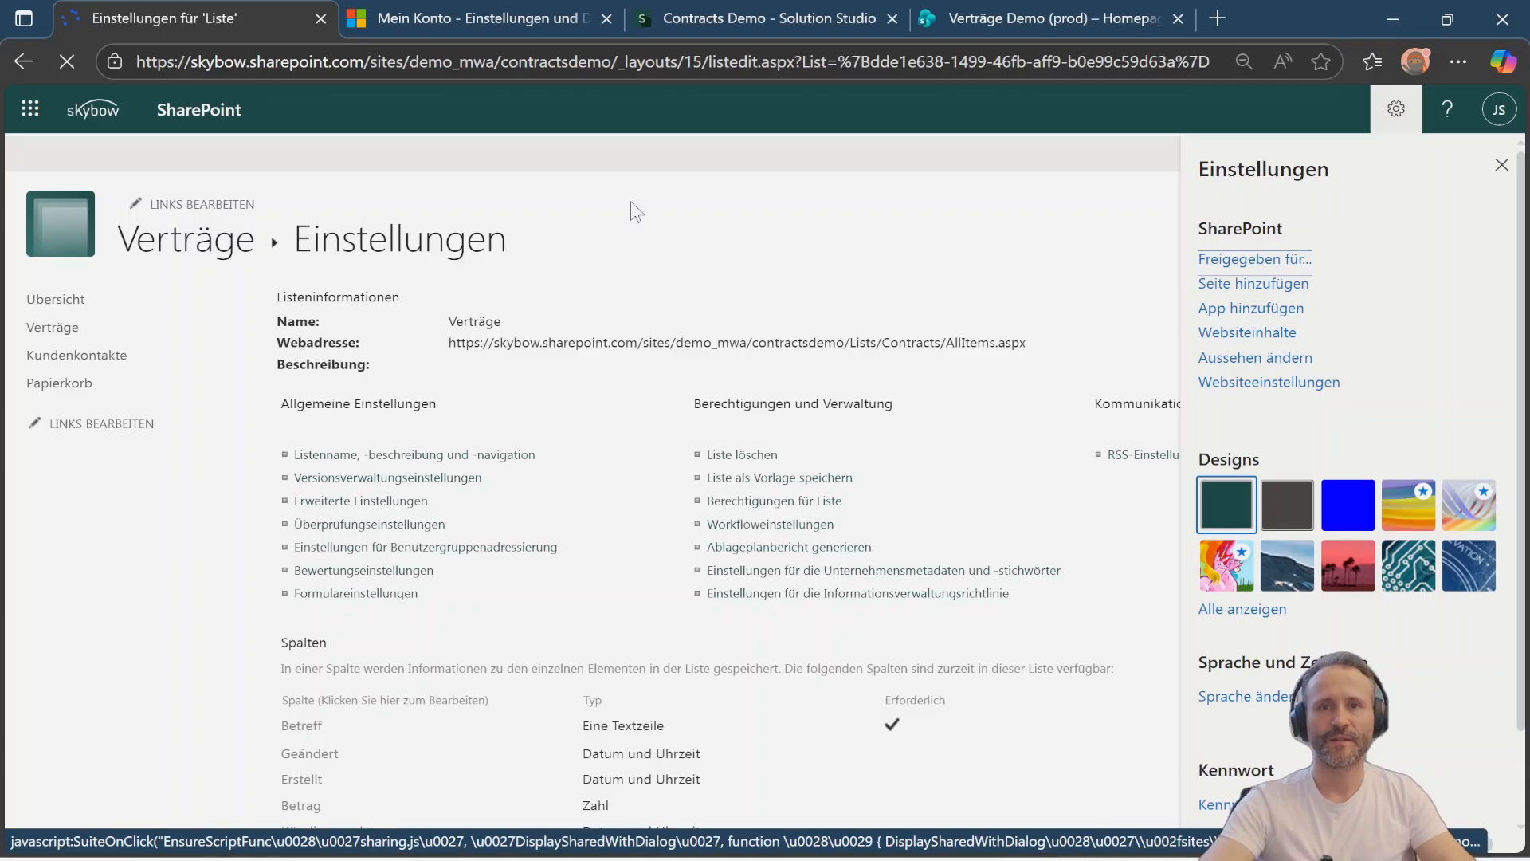
# - Switch to the Contracts Demo solution in Solution Studio in Chrome and open the Contracts dossier's display form
pyautogui.hotkey('alt', 'Tab')
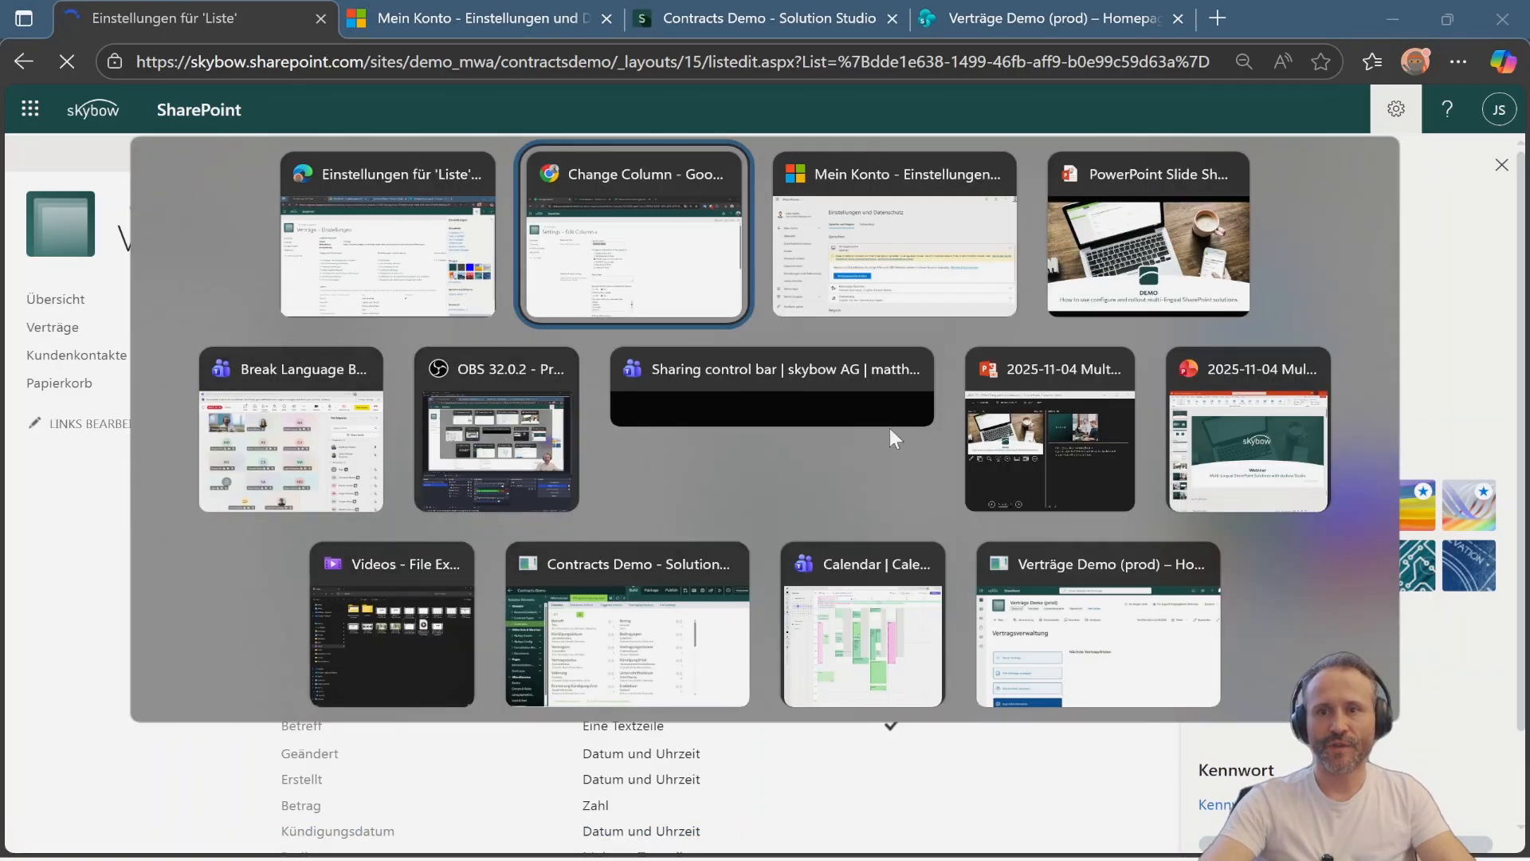
pyautogui.click(621, 267)
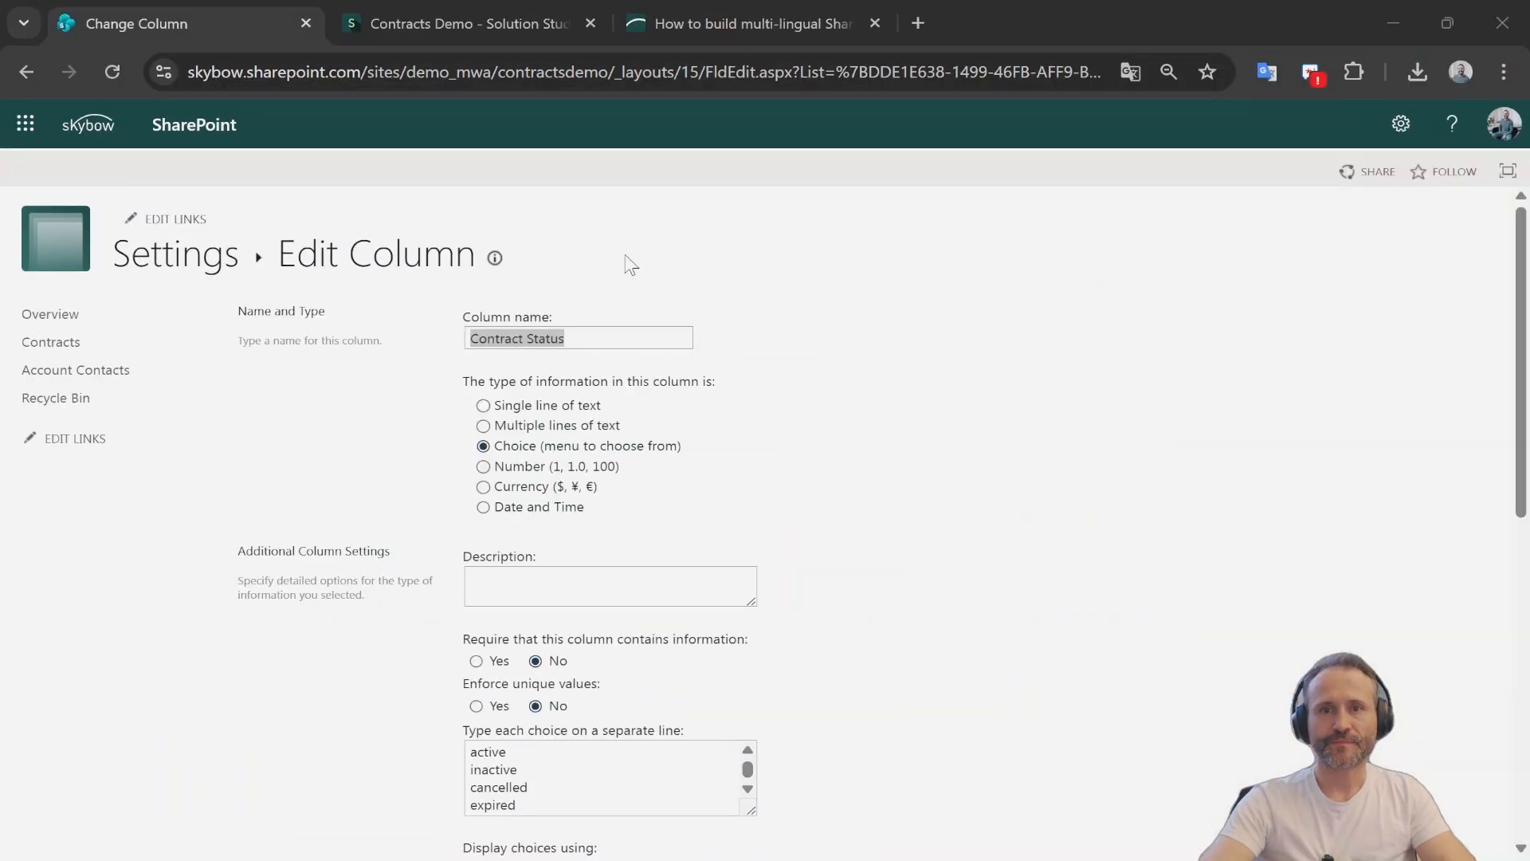
pyautogui.click(424, 23)
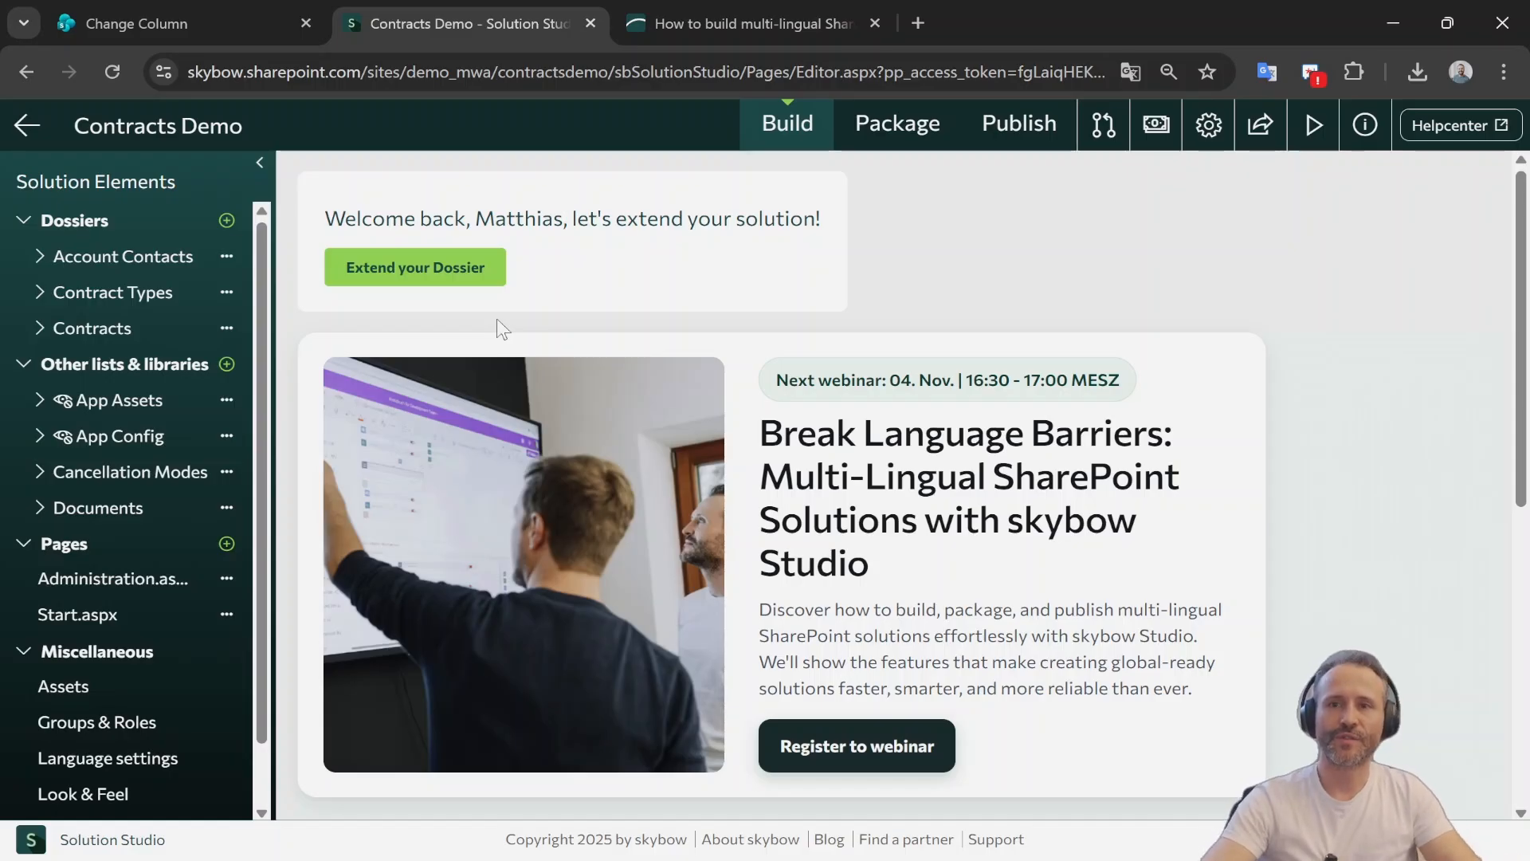
pyautogui.click(89, 328)
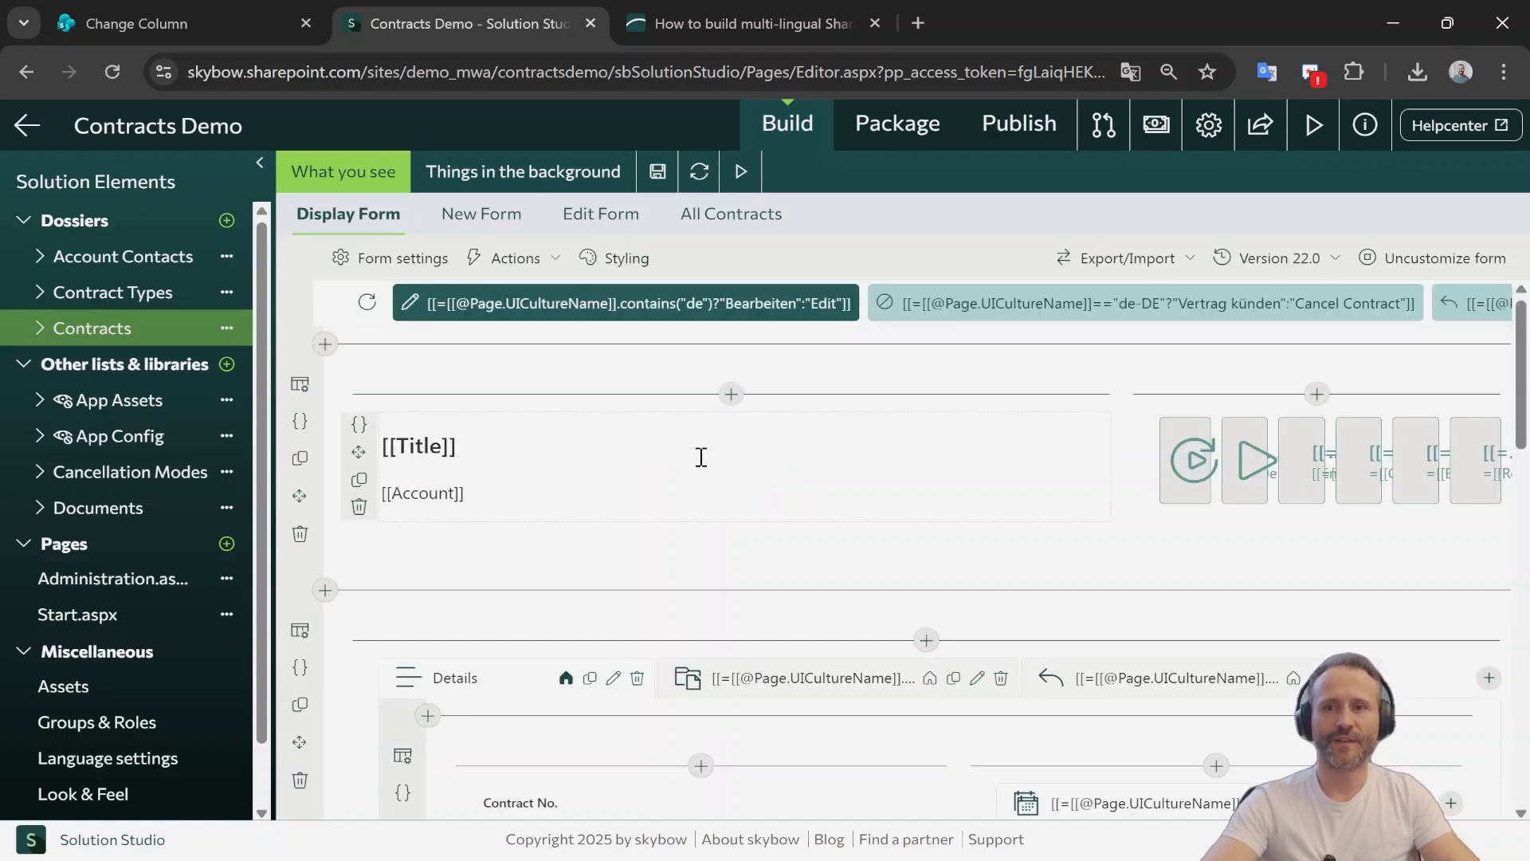
pyautogui.click(610, 382)
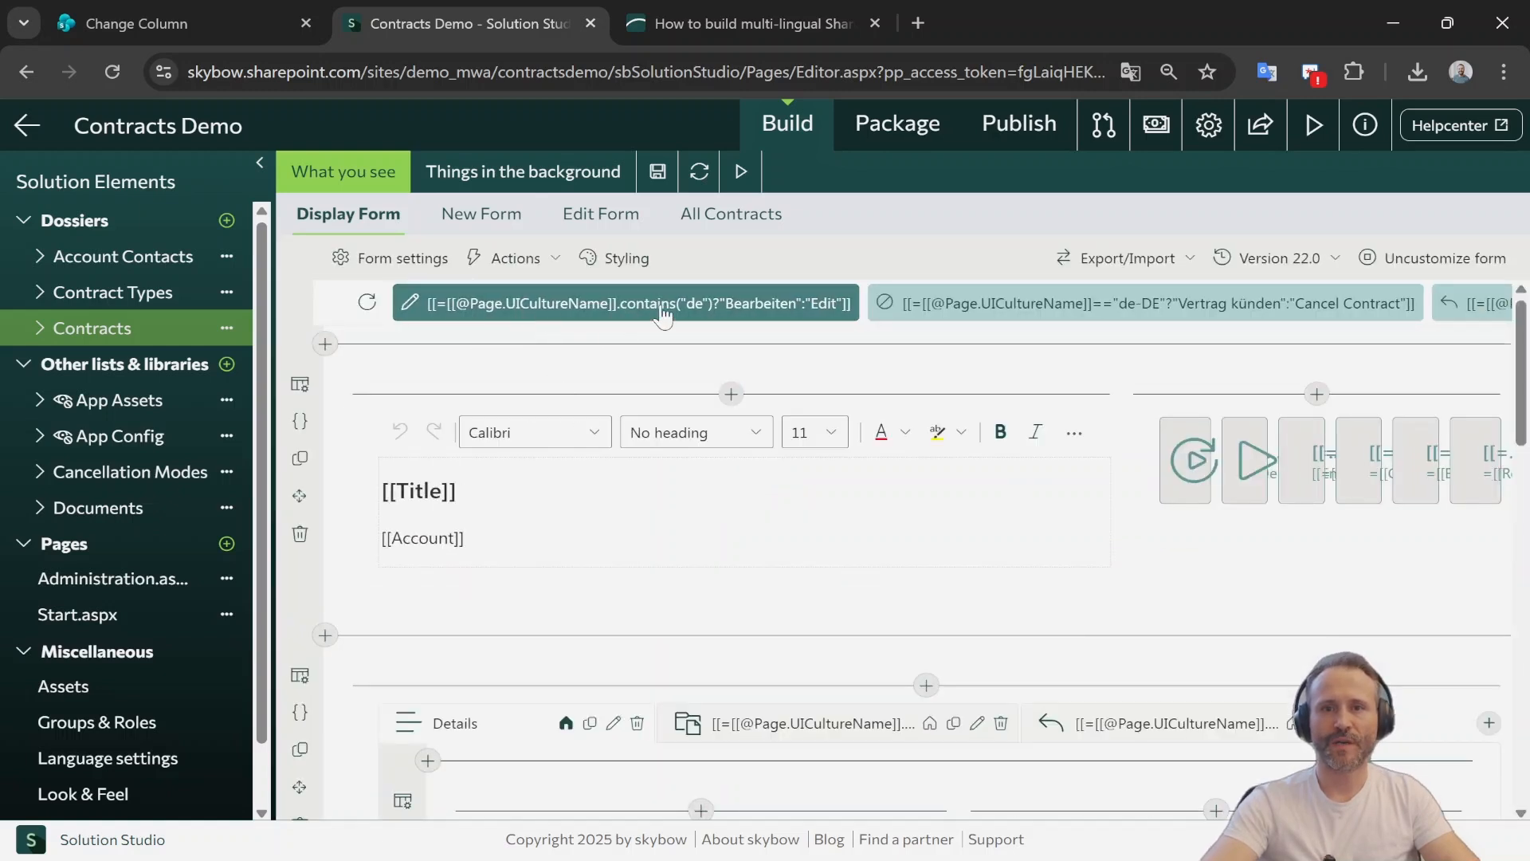
# - Open the Edit action's display name in the Expression Builder and examine its UICultureName expression
pyautogui.click(505, 313)
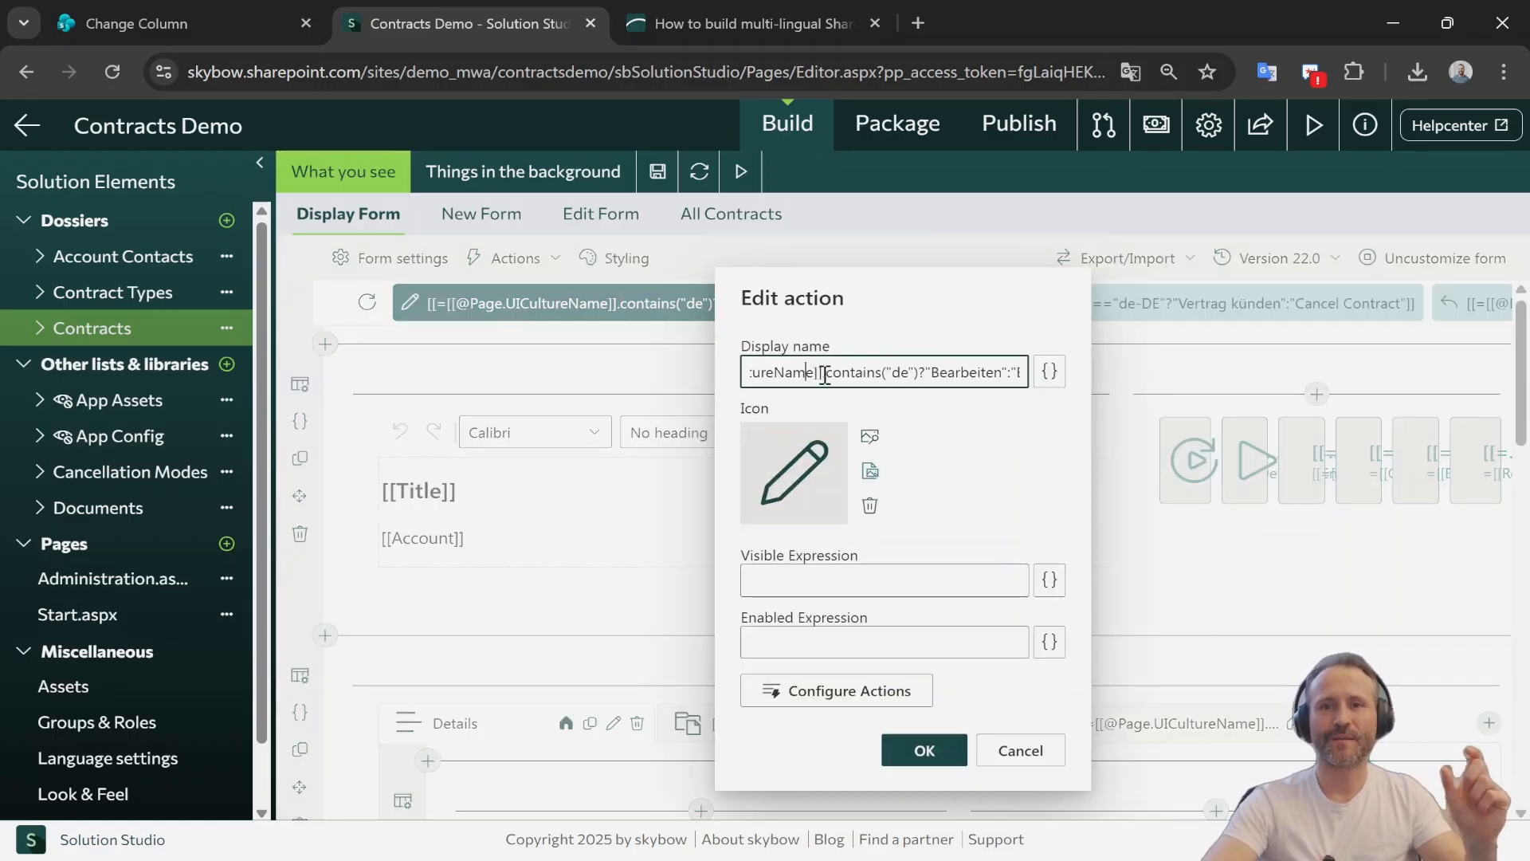
pyautogui.moveTo(824, 375); pyautogui.dragTo(706, 377)
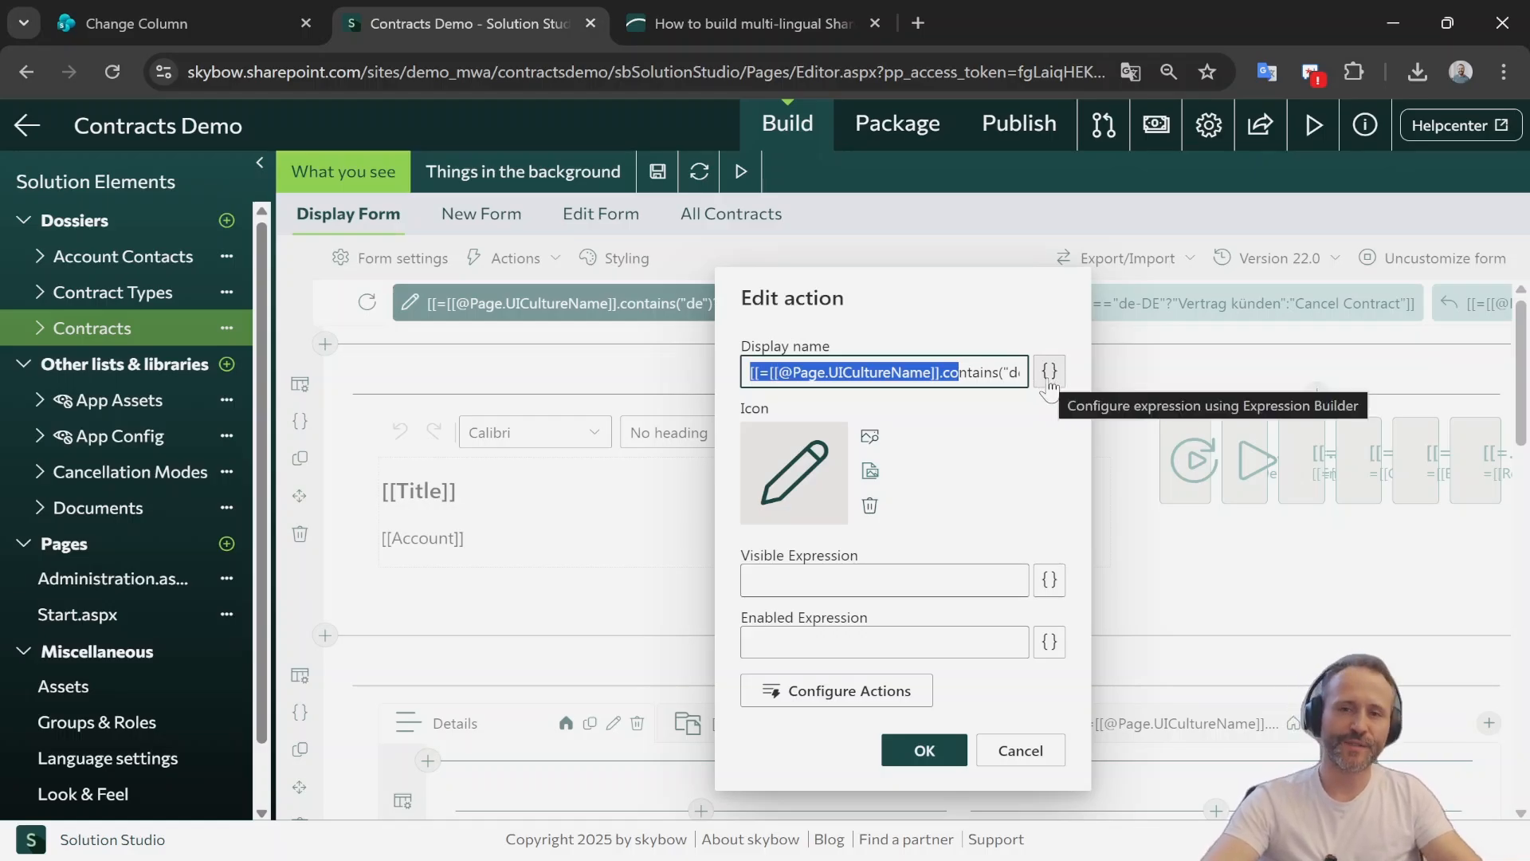
pyautogui.click(1049, 372)
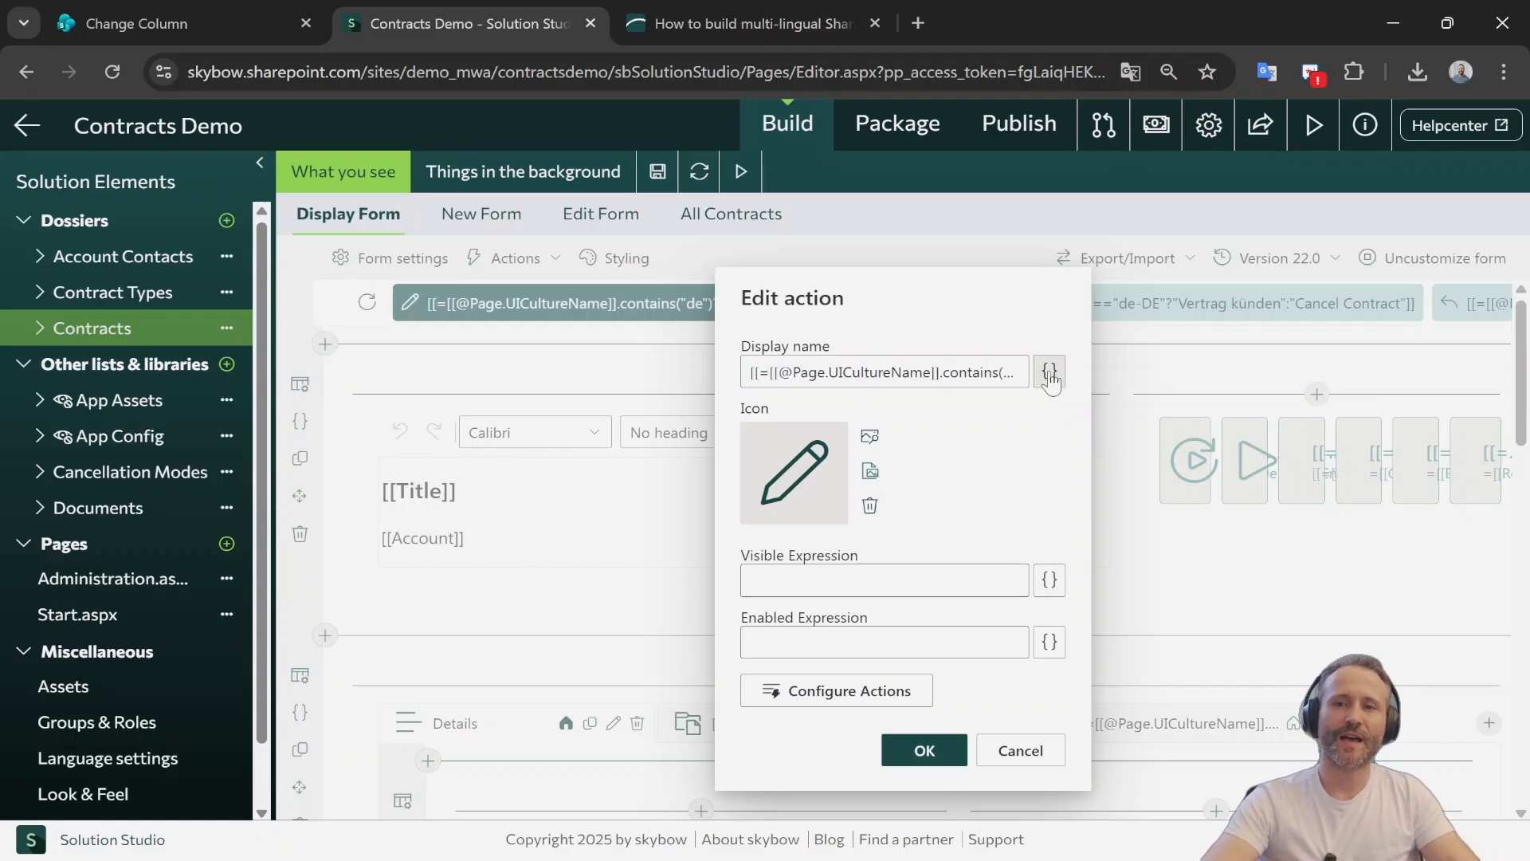
pyautogui.click(1303, 306)
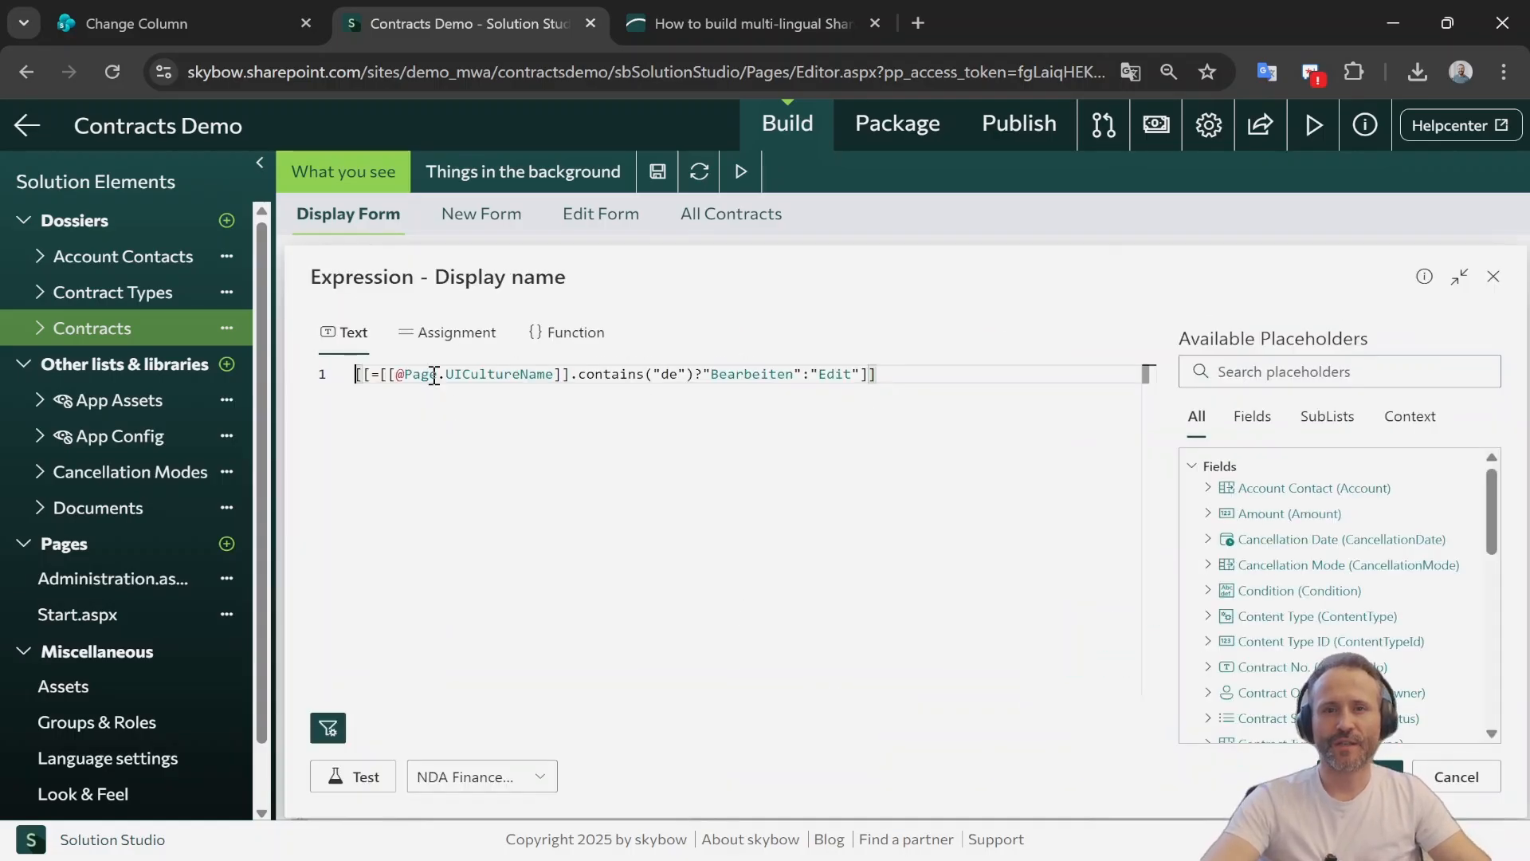
pyautogui.doubleClick(517, 375)
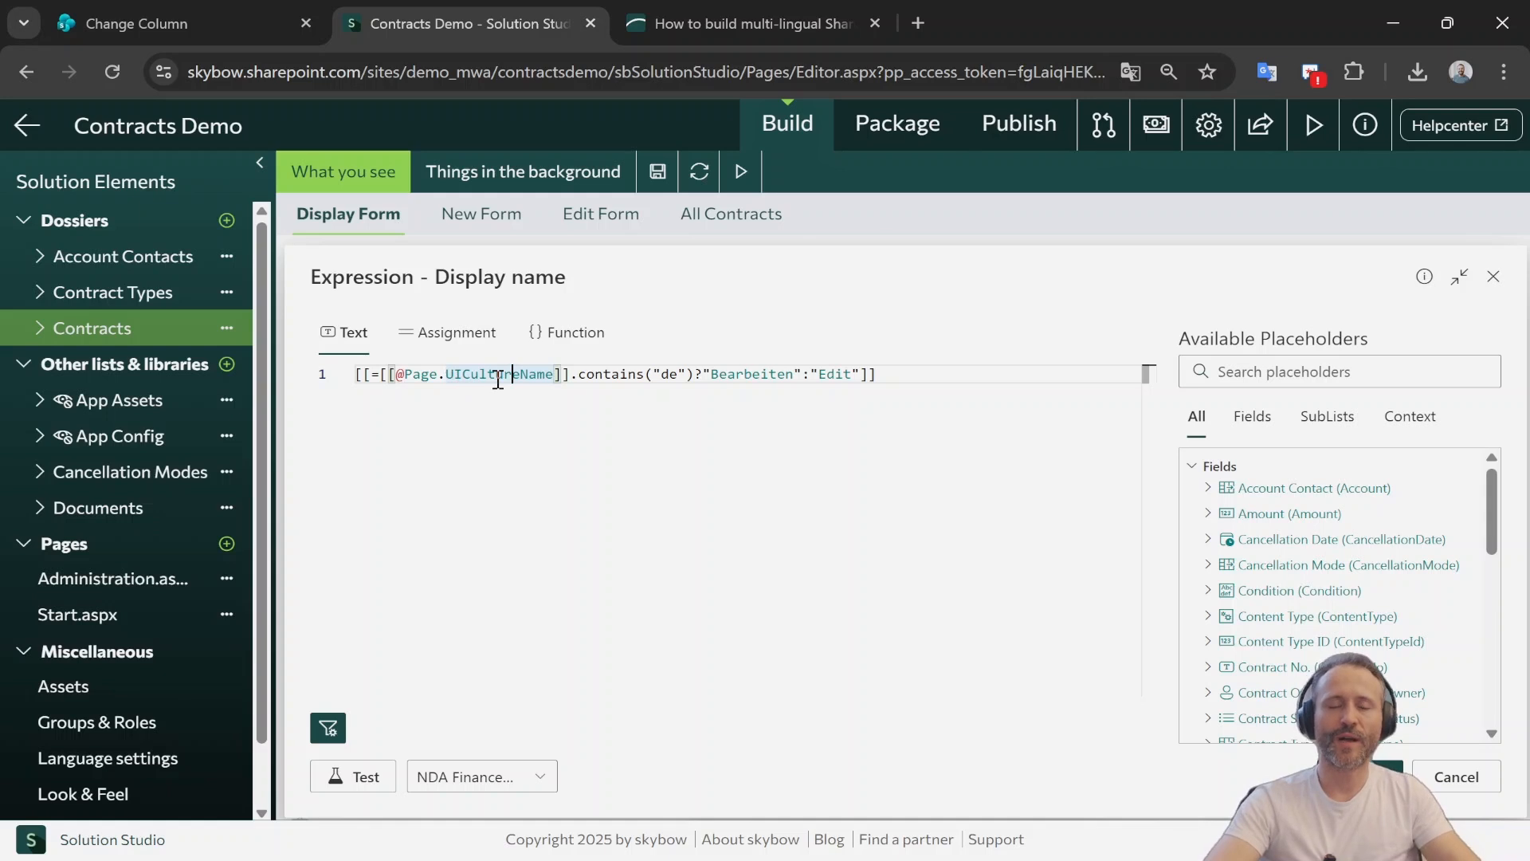
pyautogui.click(934, 392)
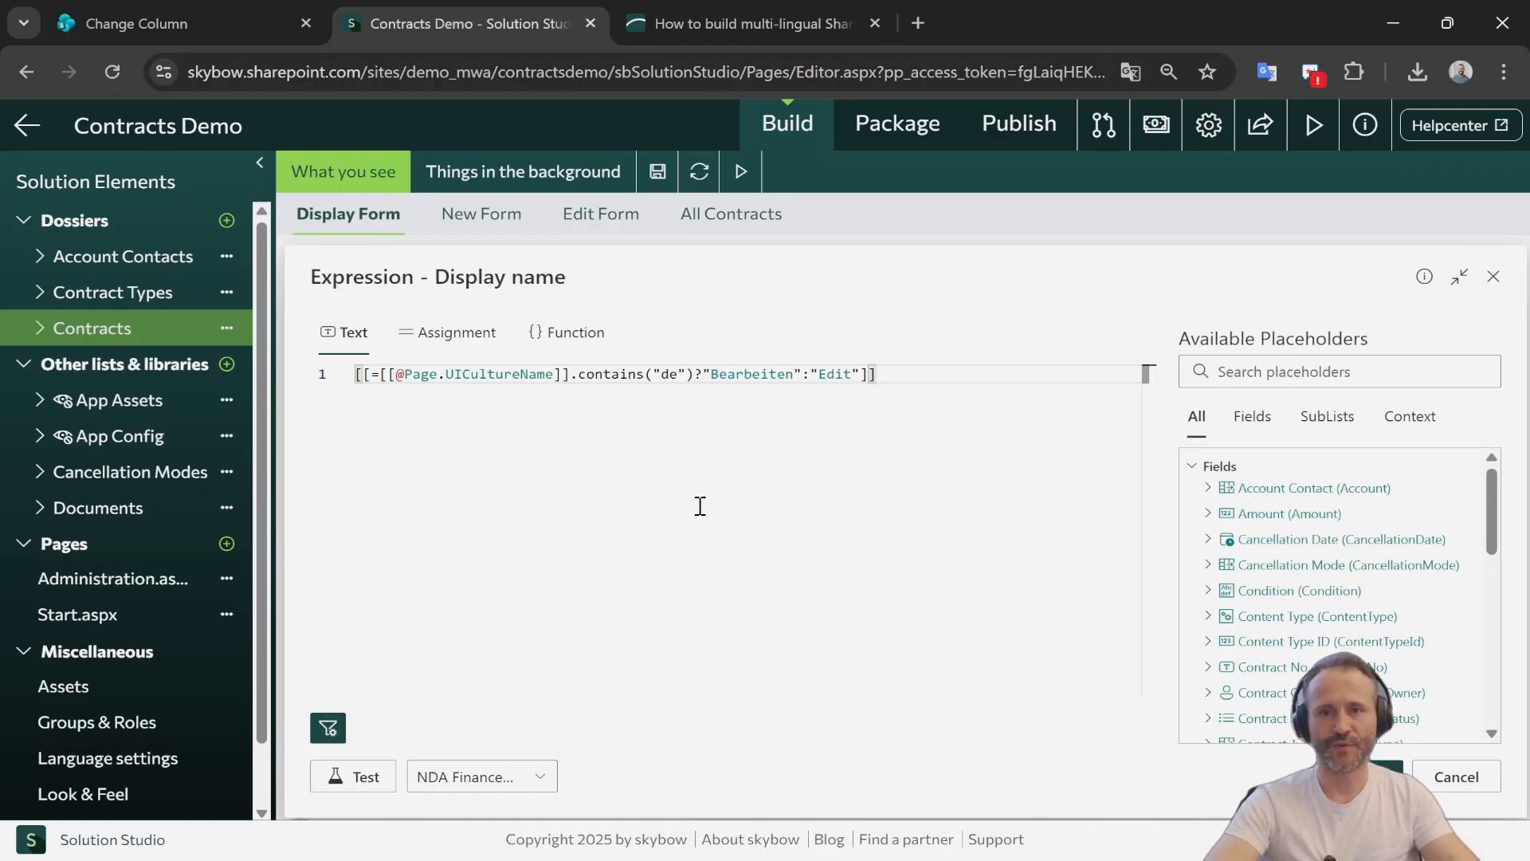
# - Copy the display name expression, replace it with the Page context placeholder UICultureName, and test the evaluation
pyautogui.hotkey('ctrl', 'a')
pyautogui.hotkey('ctrl', 'c')
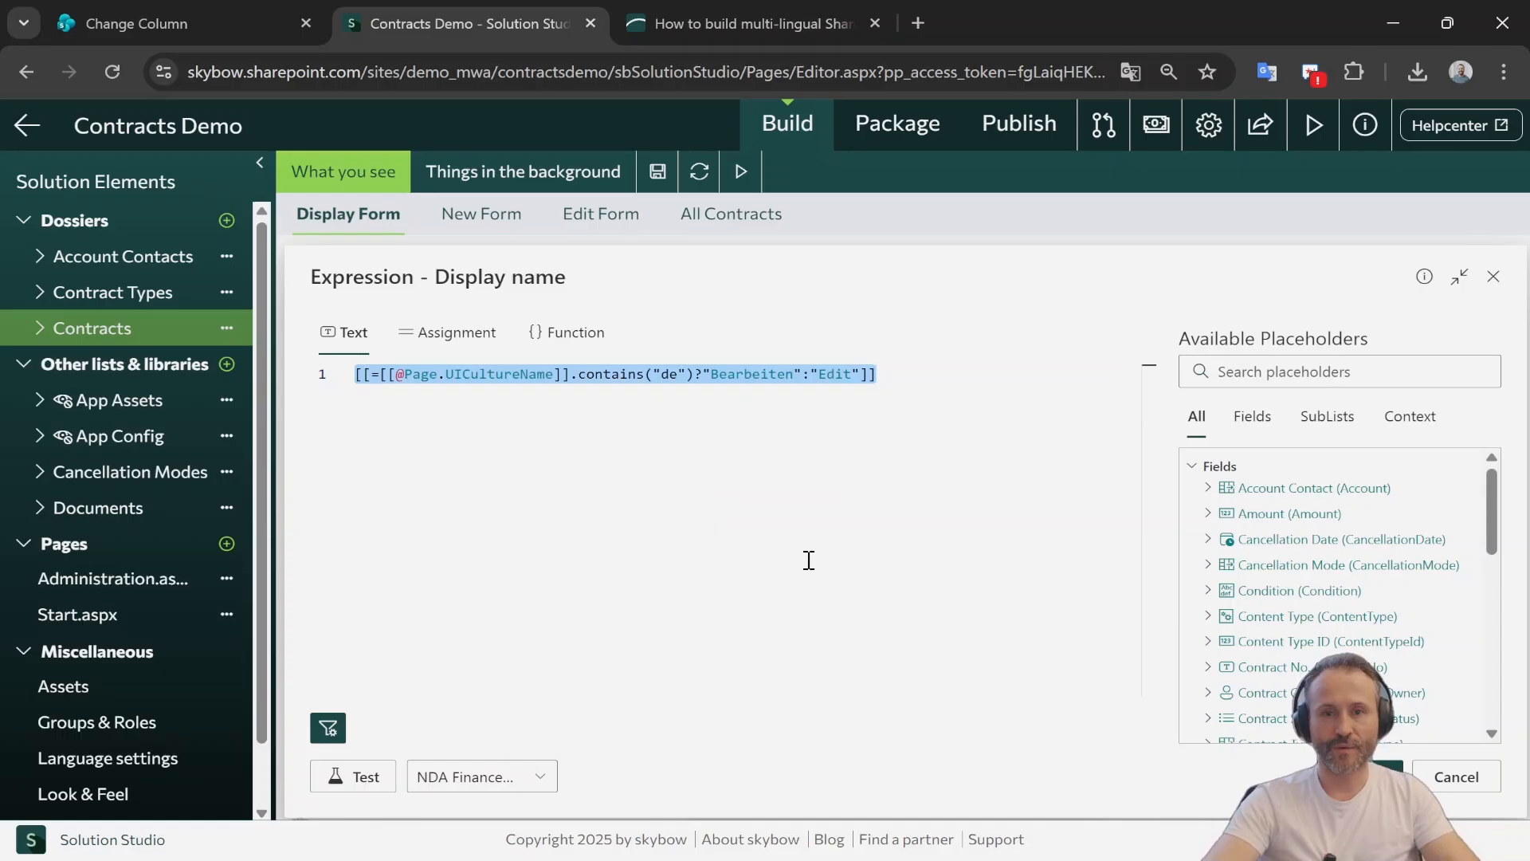
pyautogui.press('Delete')
pyautogui.click(1408, 422)
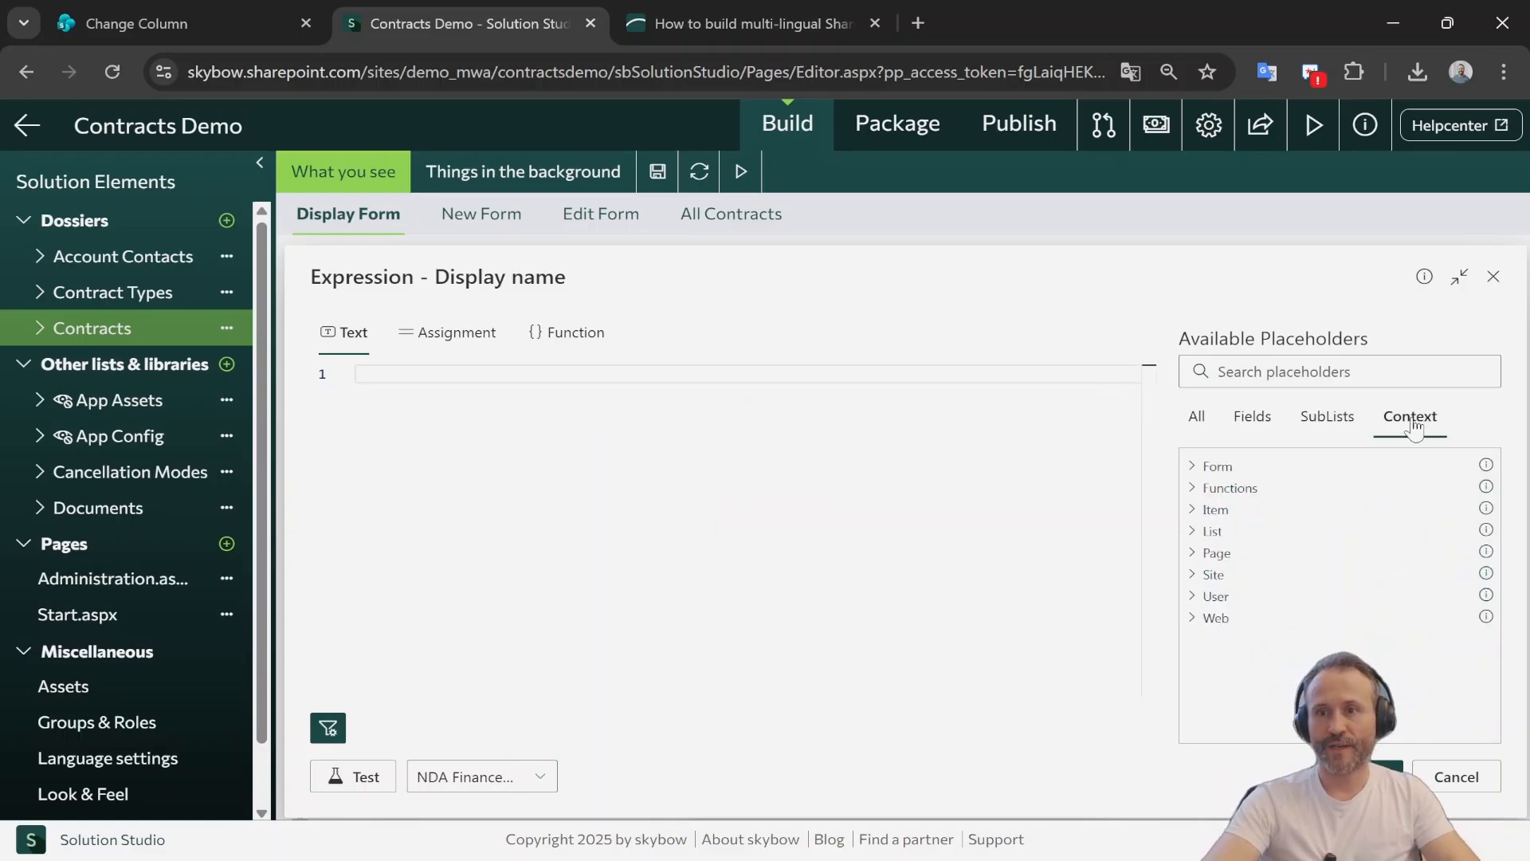
pyautogui.click(1193, 556)
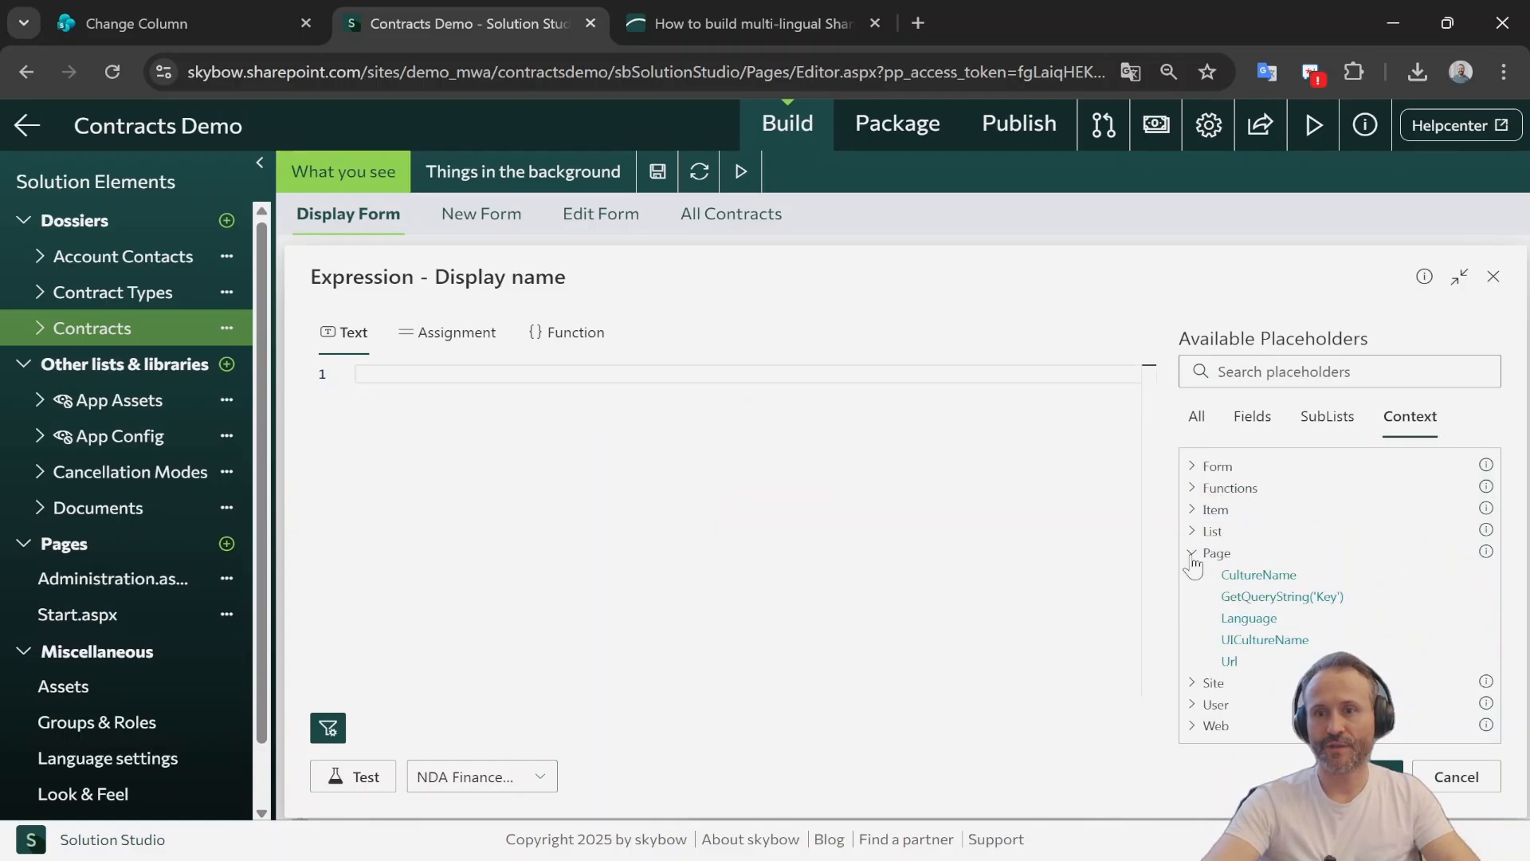
pyautogui.click(1247, 643)
pyautogui.click(358, 778)
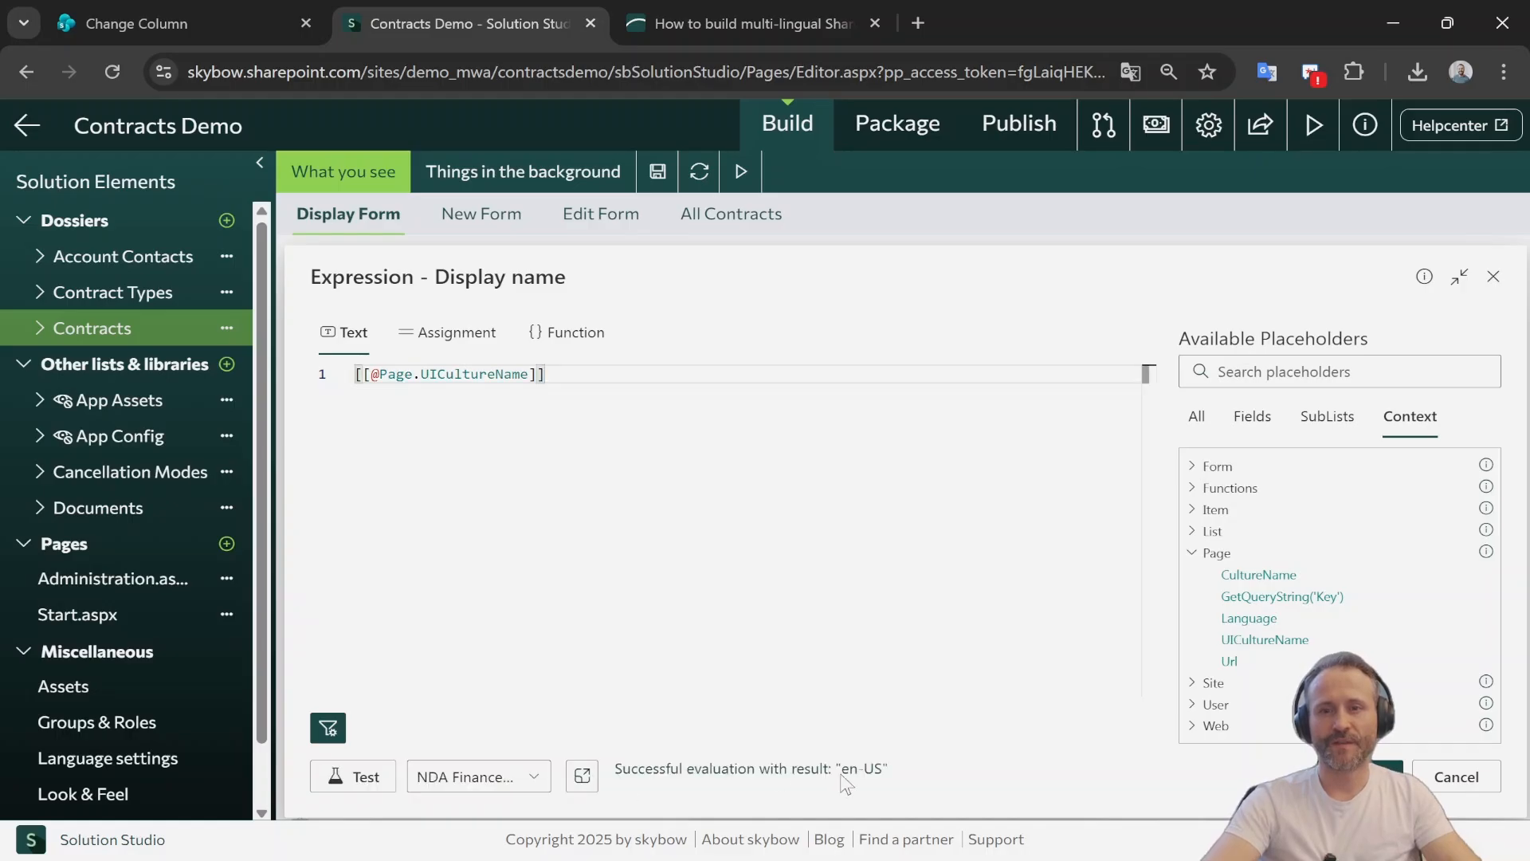
pyautogui.moveTo(874, 781); pyautogui.dragTo(885, 780)
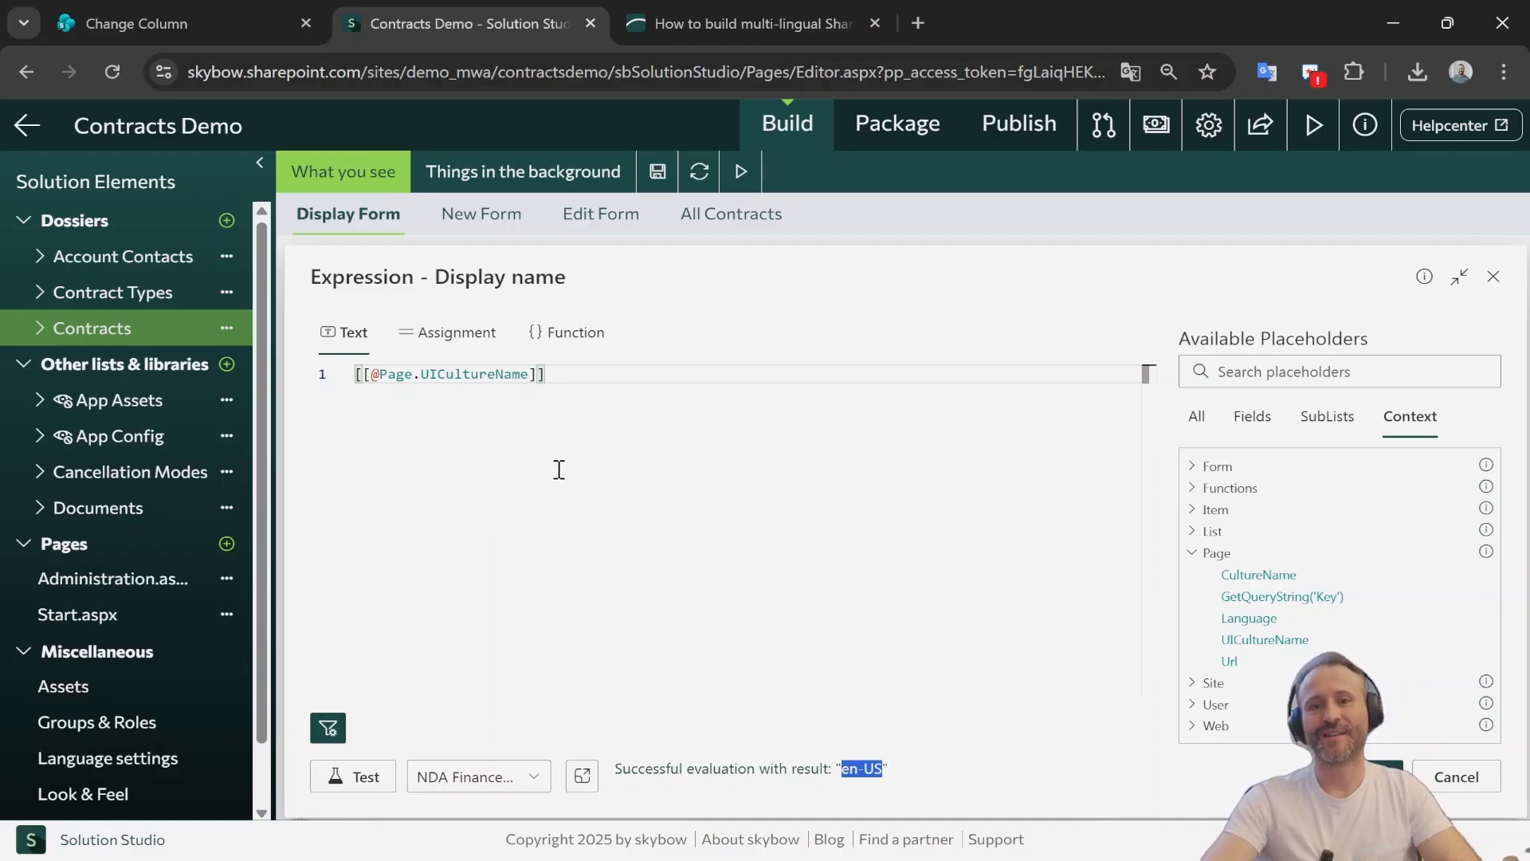
pyautogui.click(584, 372)
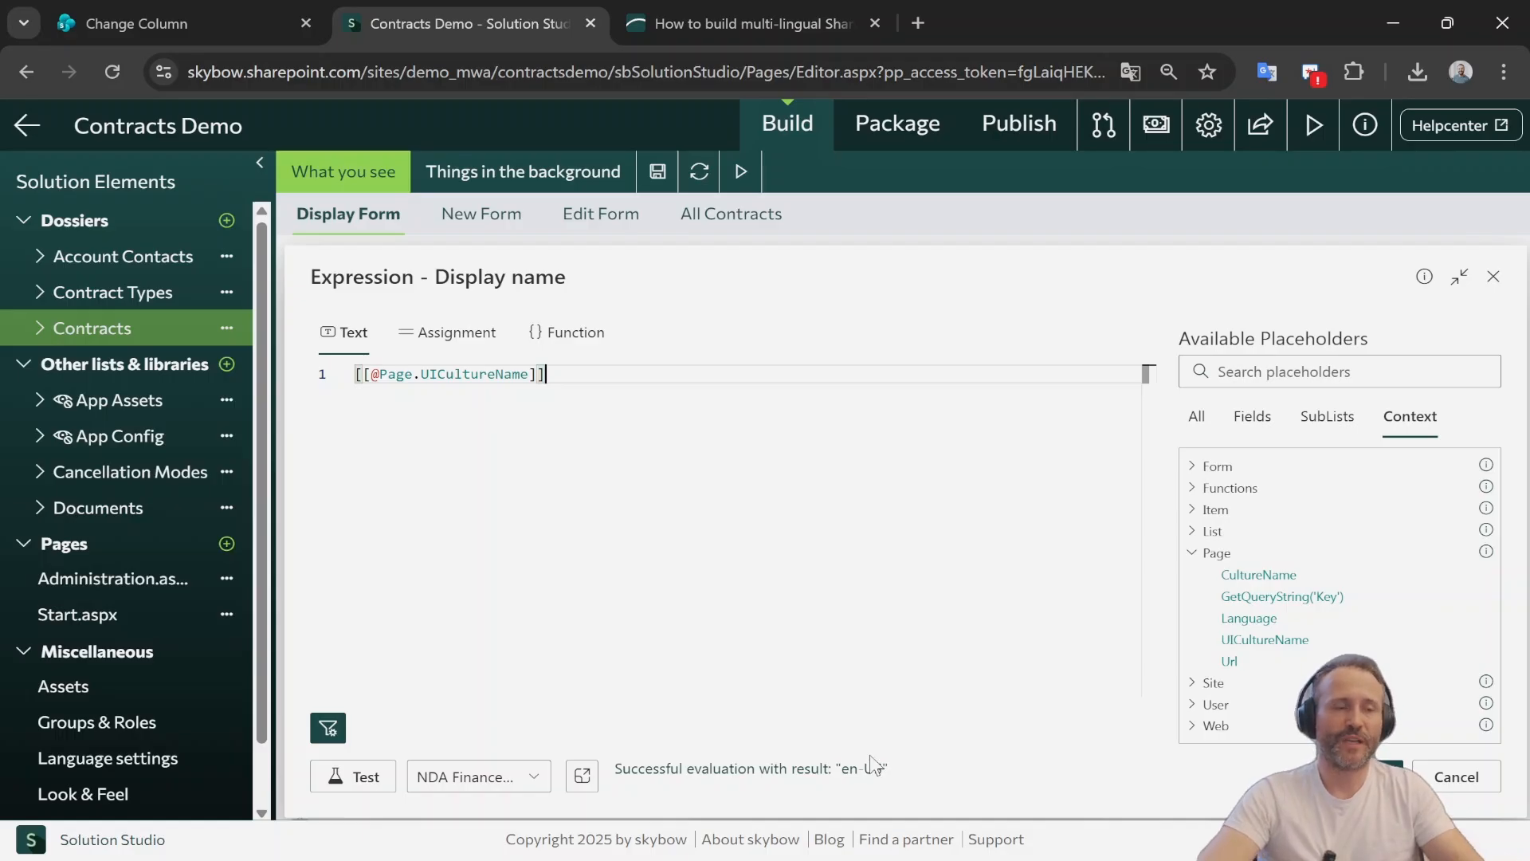
pyautogui.hotkey('ctrl', 'a')
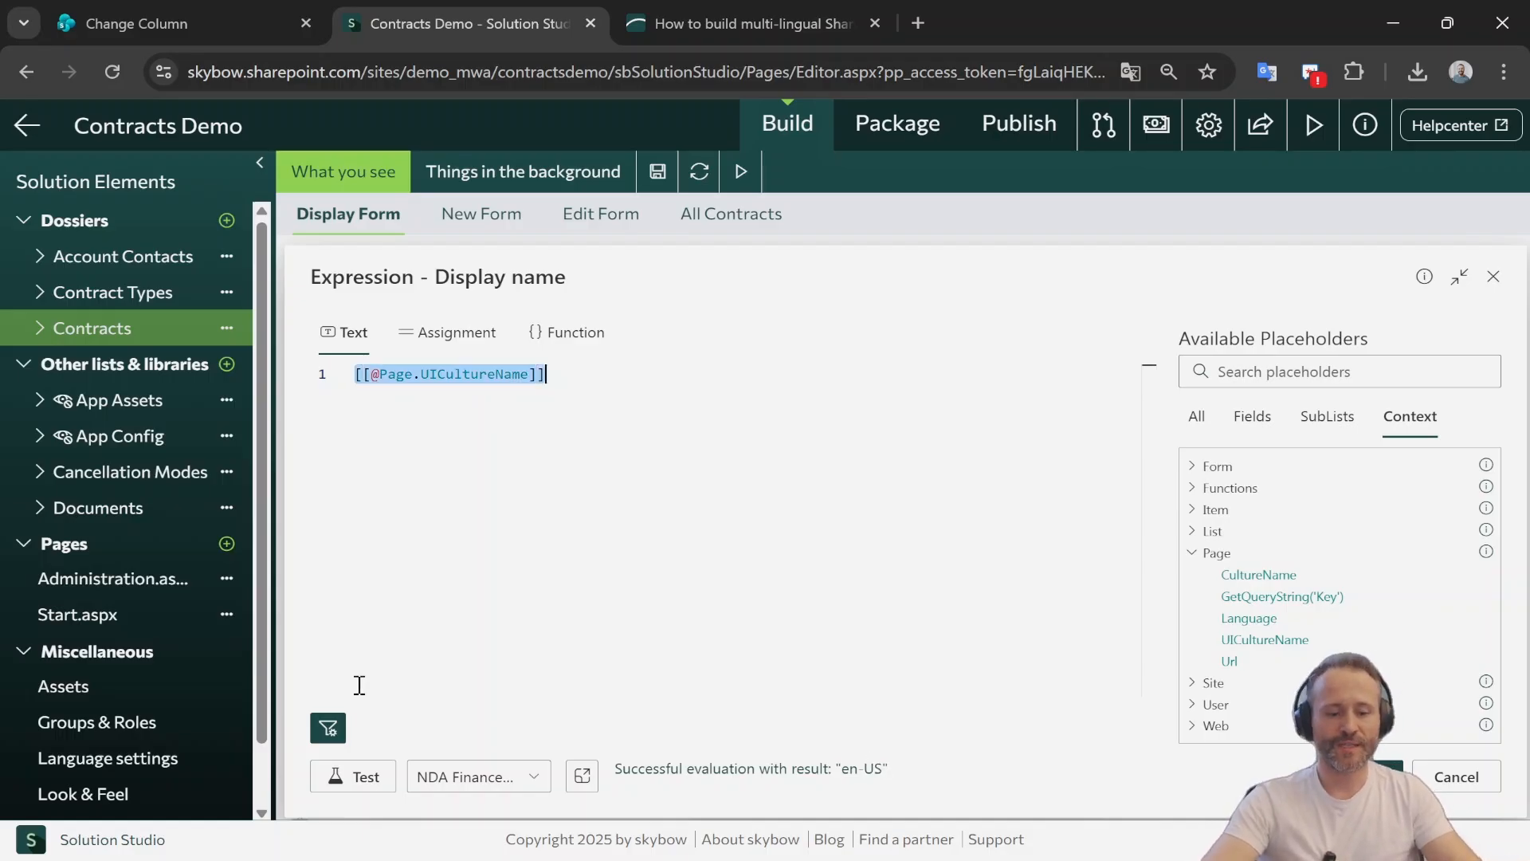
pyautogui.hotkey('ctrl', 'v')
# - Examine the expression's culture name placeholder, its contains("de") condition, and the "Bearbeiten" and "Edit" outputs
pyautogui.click(576, 374)
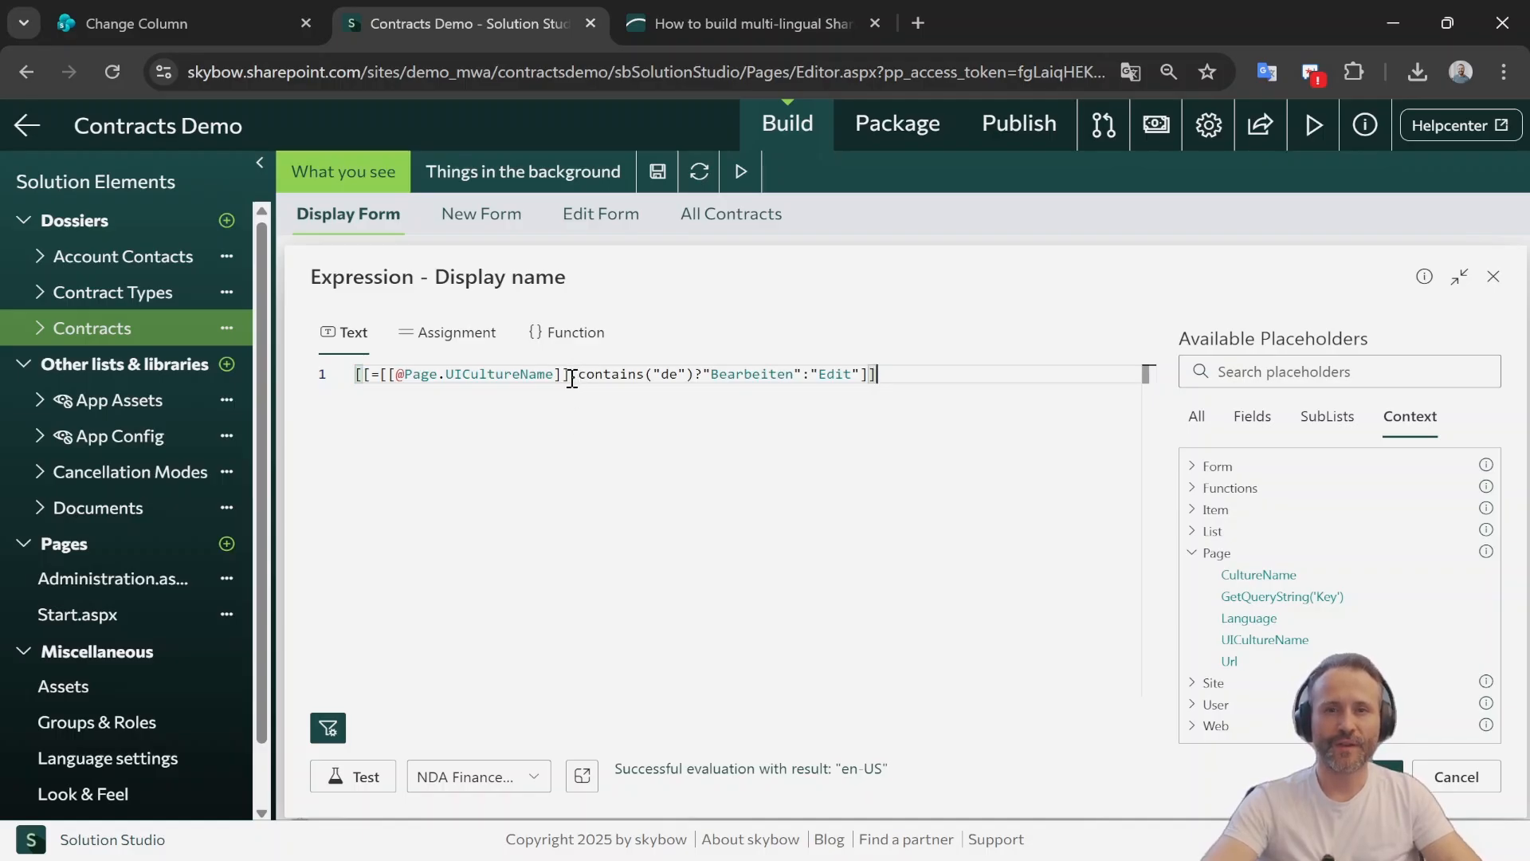
pyautogui.click(567, 374)
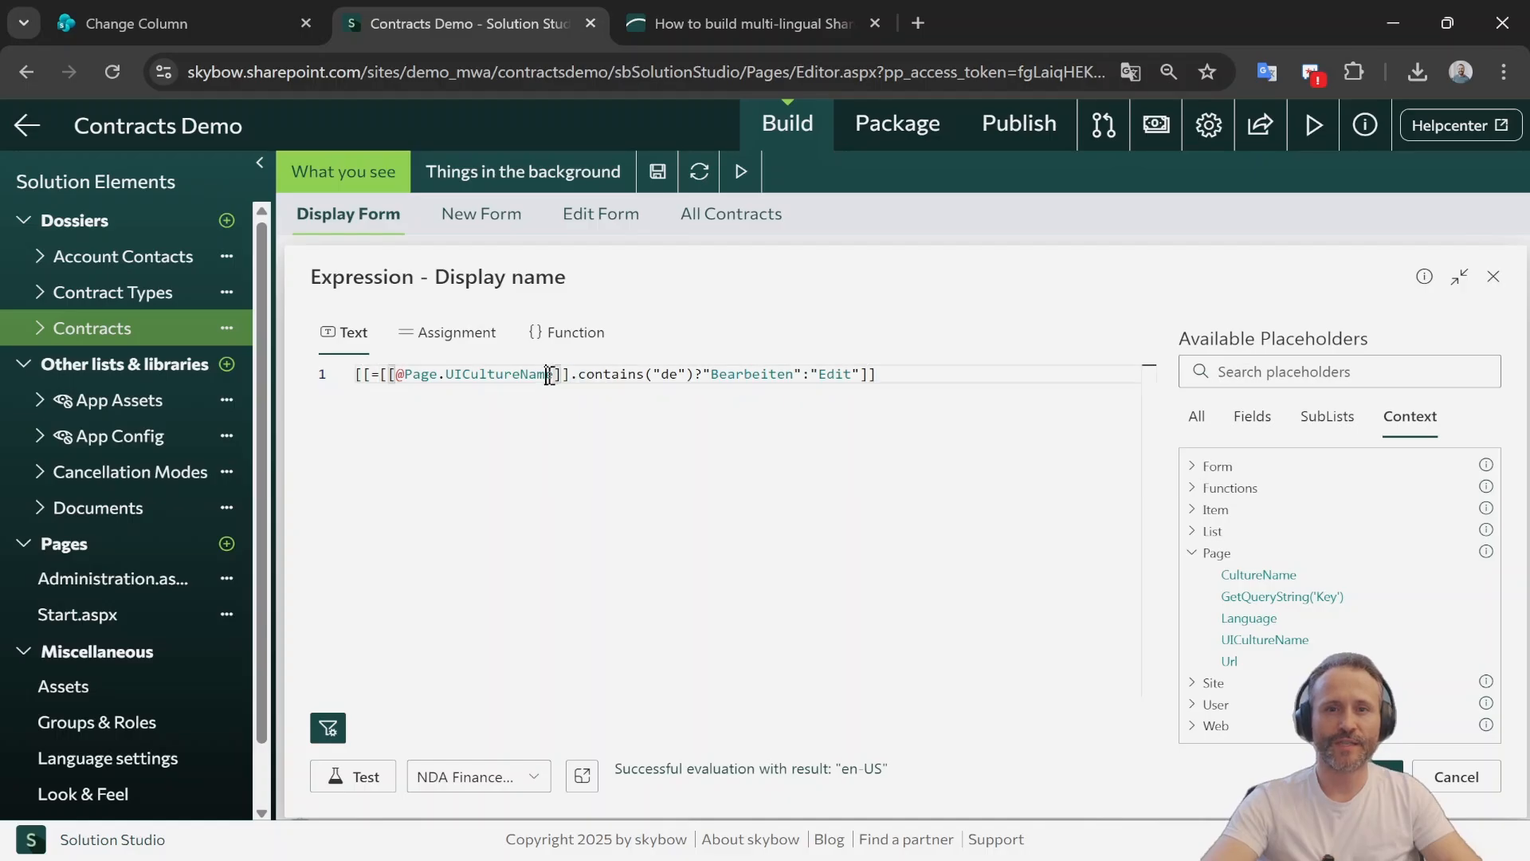
pyautogui.doubleClick(550, 374)
pyautogui.moveTo(571, 374); pyautogui.dragTo(699, 374)
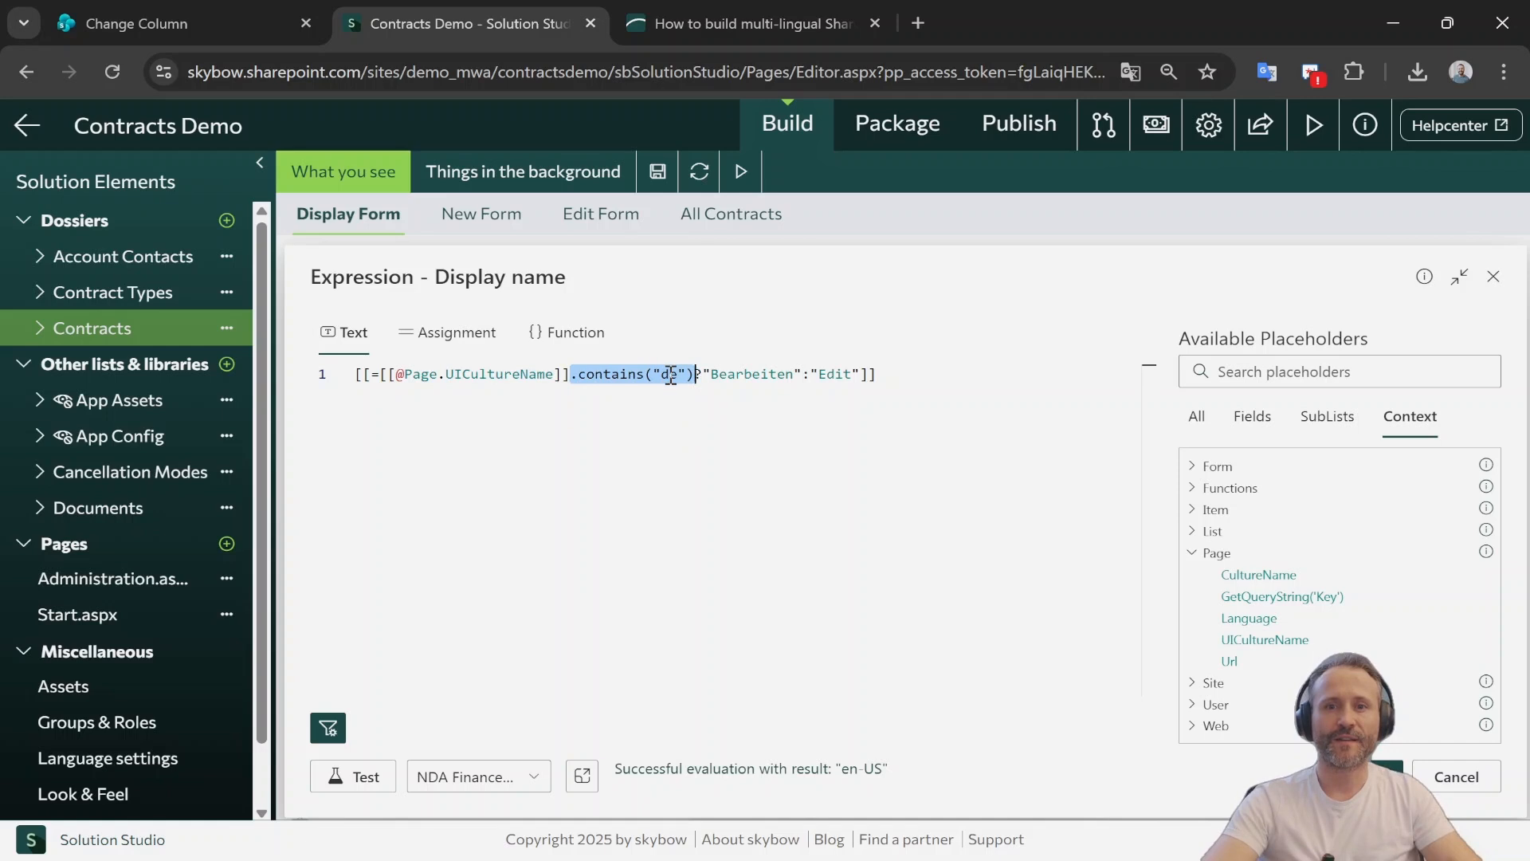
pyautogui.click(669, 378)
pyautogui.doubleClick(739, 377)
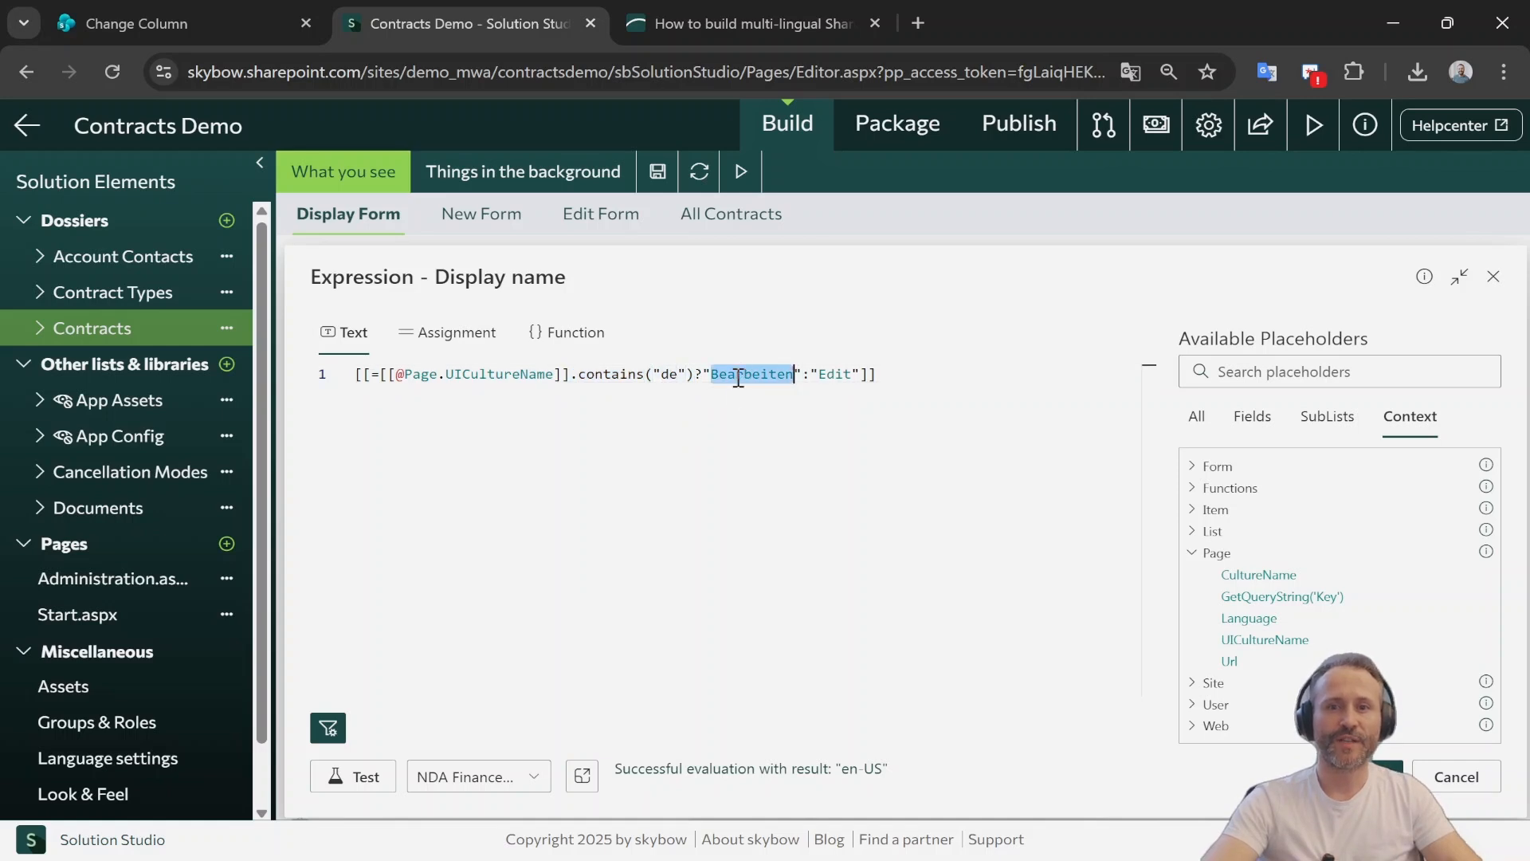
pyautogui.doubleClick(834, 374)
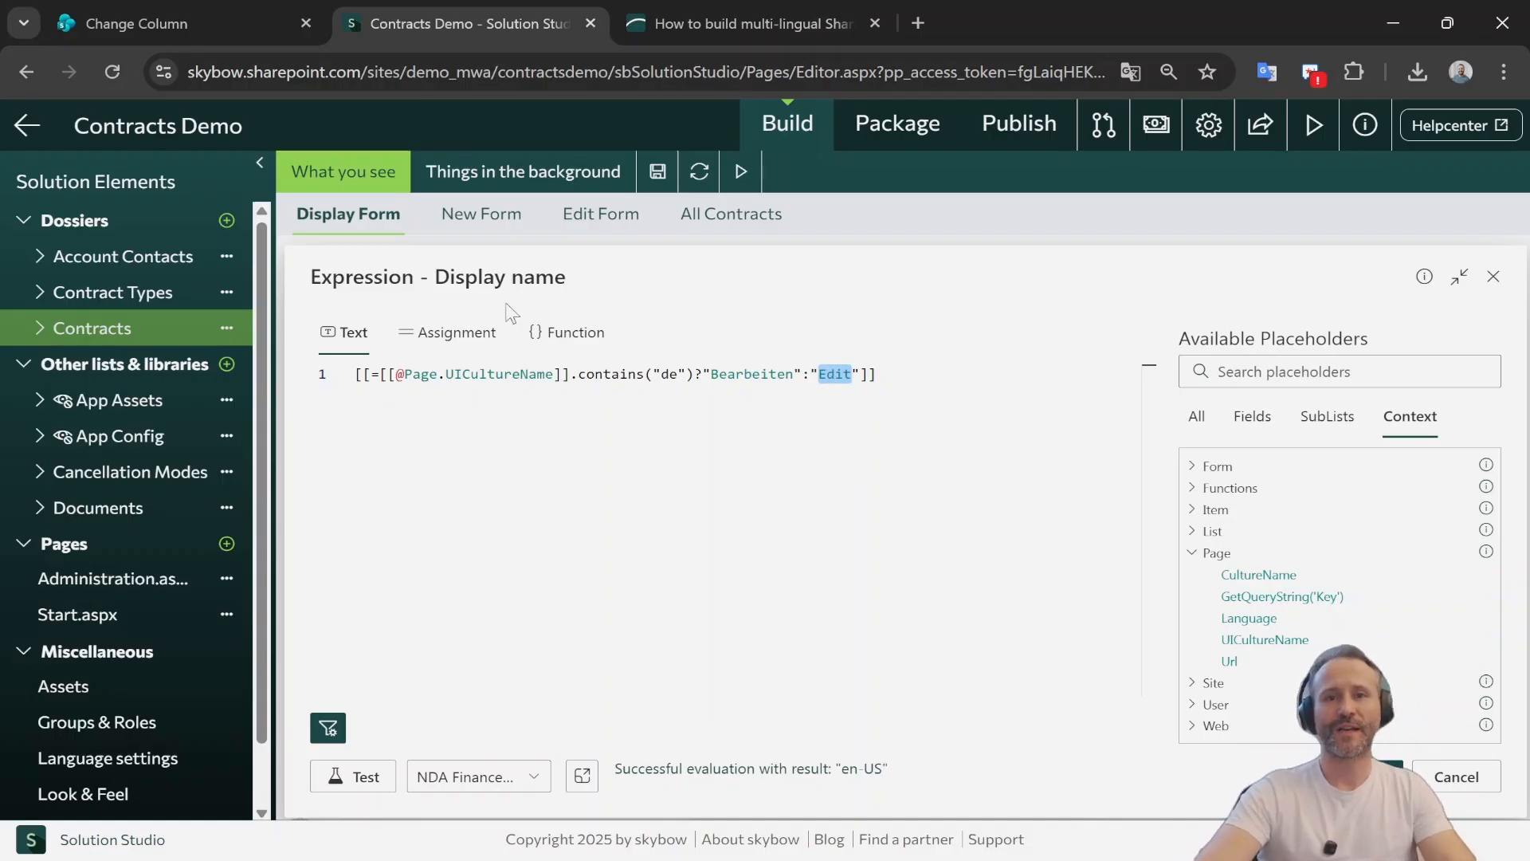
# - View the display name expression in the Function and Assignment modes, and cancel the Expression Builder
pyautogui.click(568, 333)
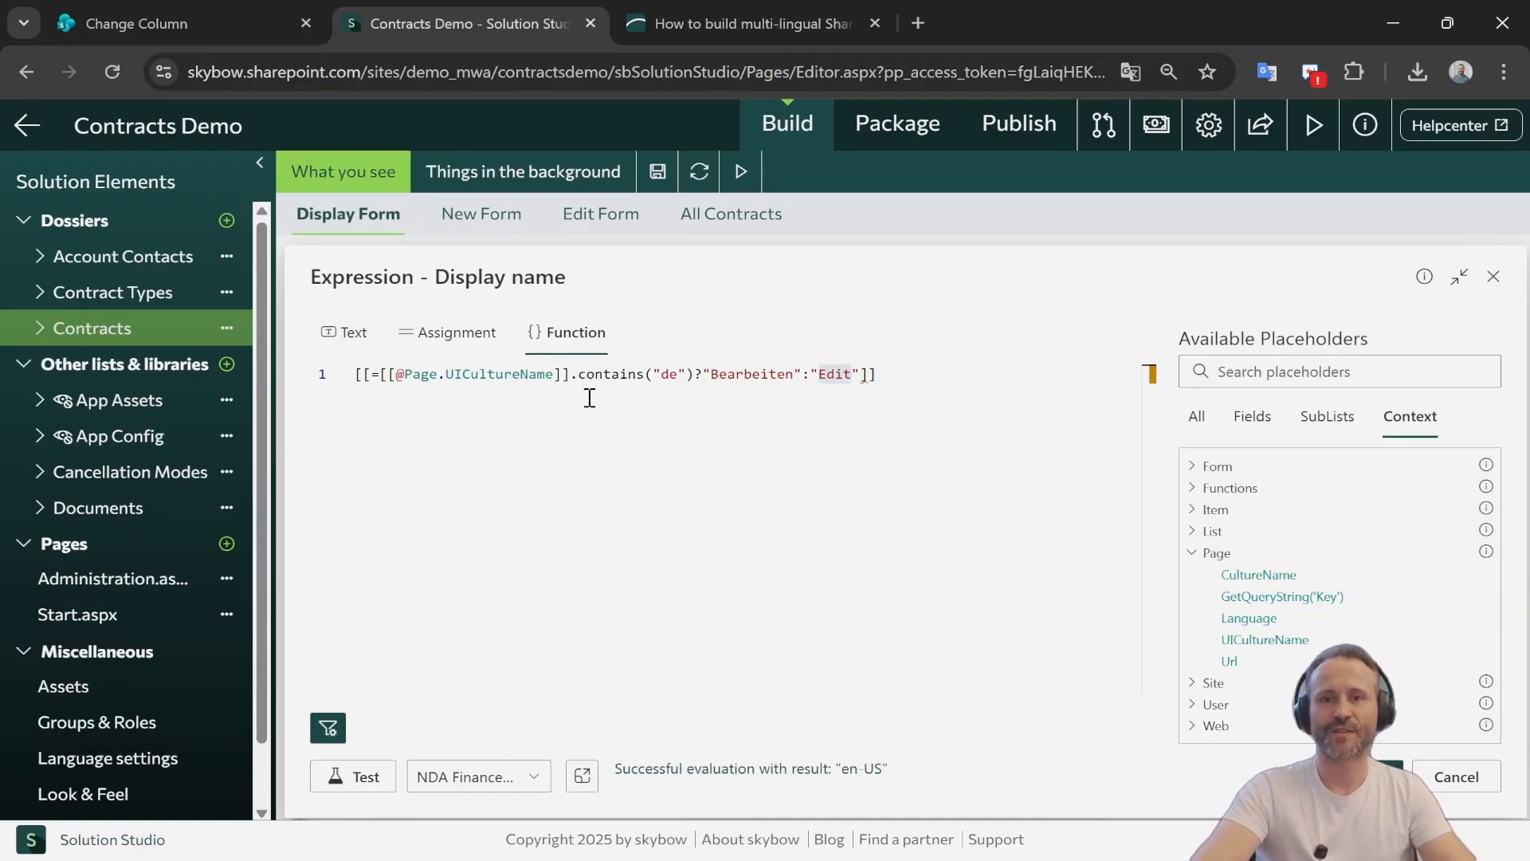
pyautogui.click(443, 332)
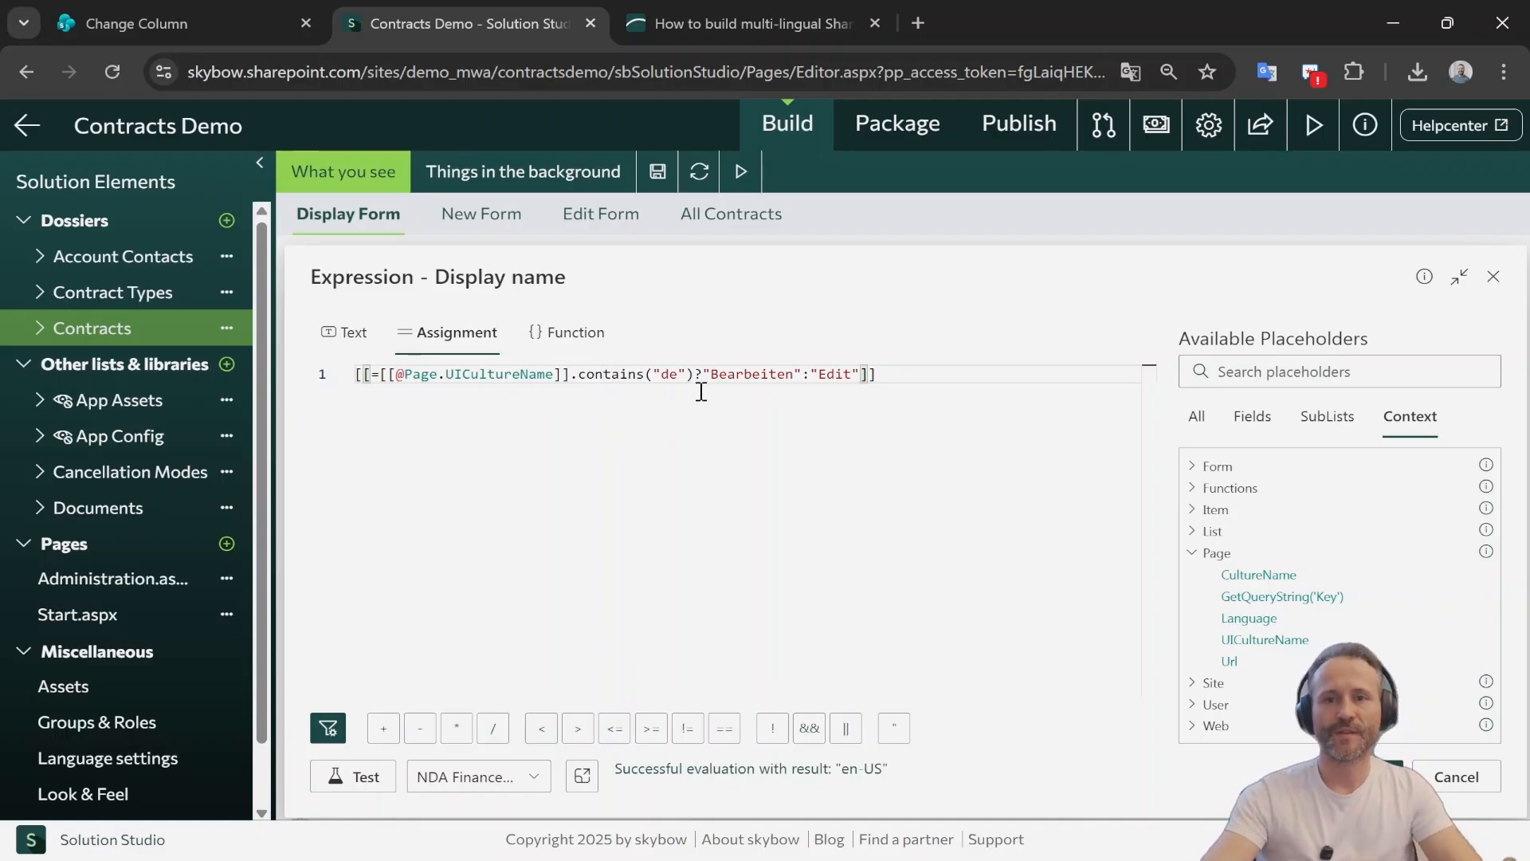
pyautogui.moveTo(922, 374); pyautogui.dragTo(236, 365)
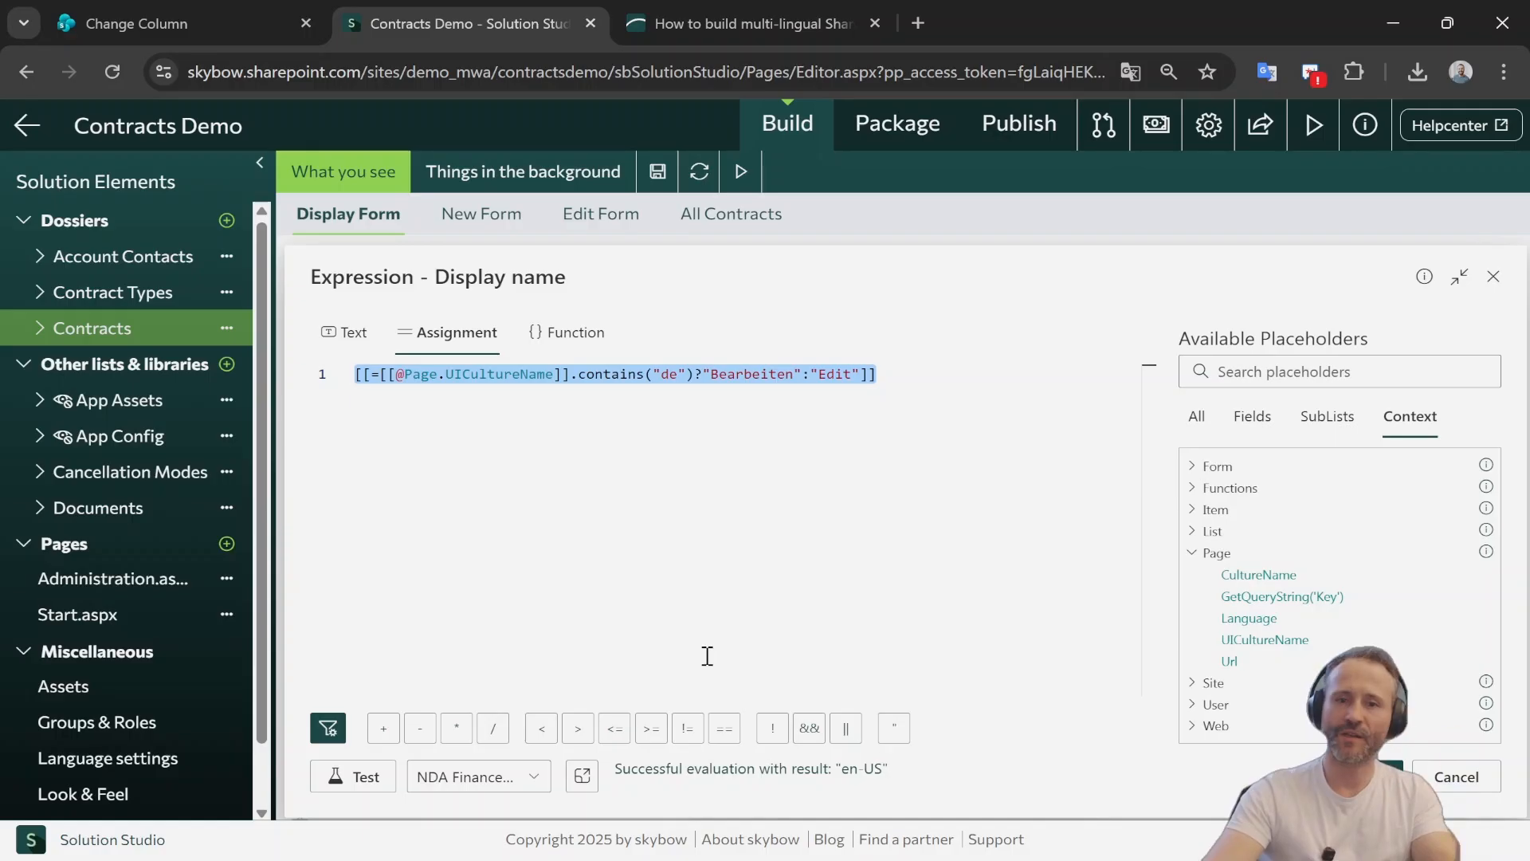
pyautogui.click(1455, 777)
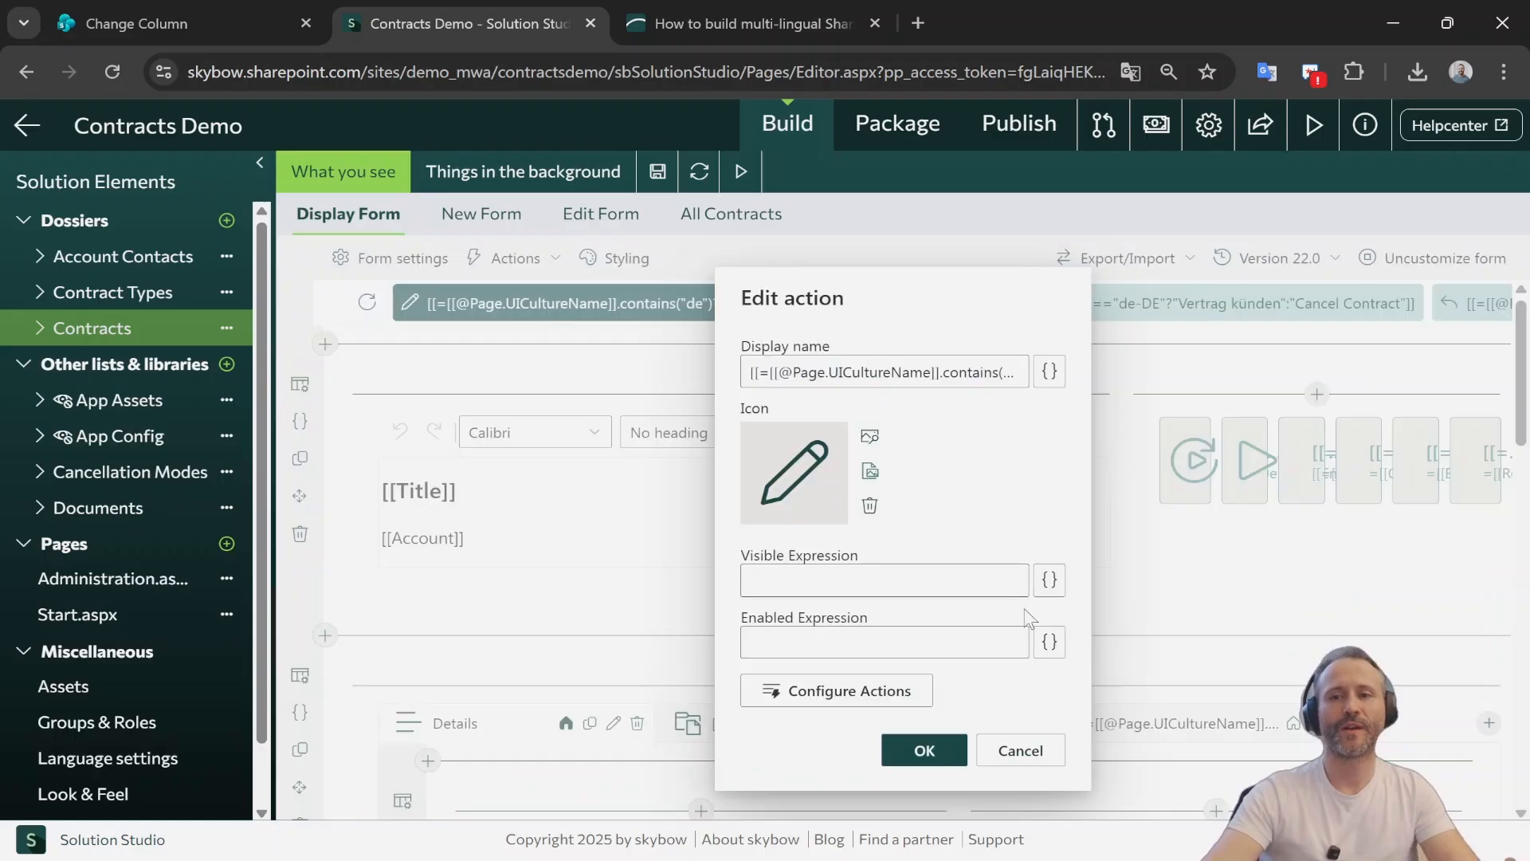
# - Cancel the action editing and open the name expression of the tab next to Details in the display form
pyautogui.click(1021, 752)
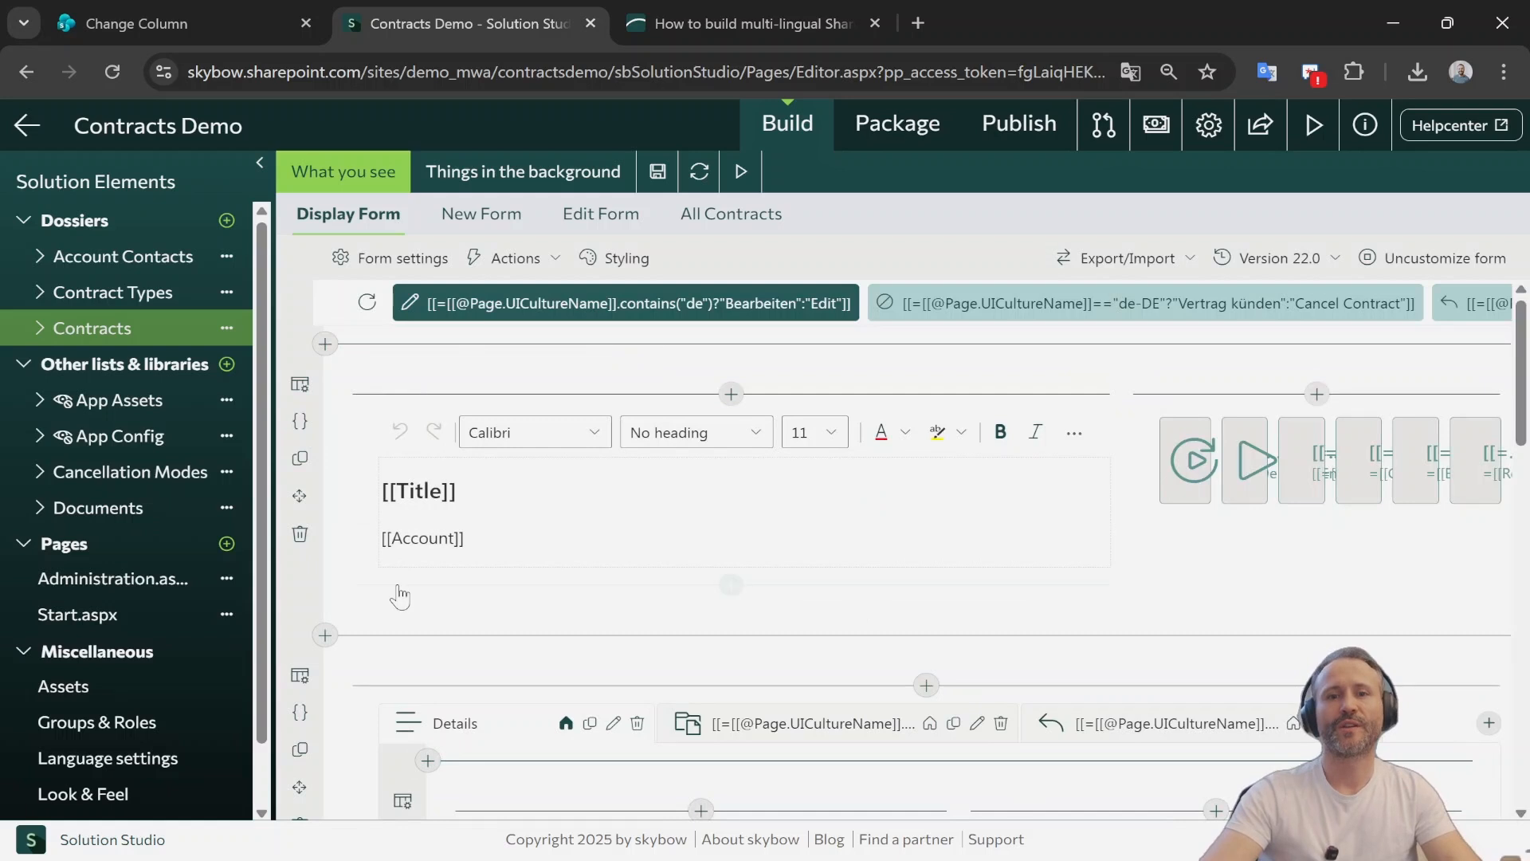
pyautogui.scroll(-3, 535, 536)
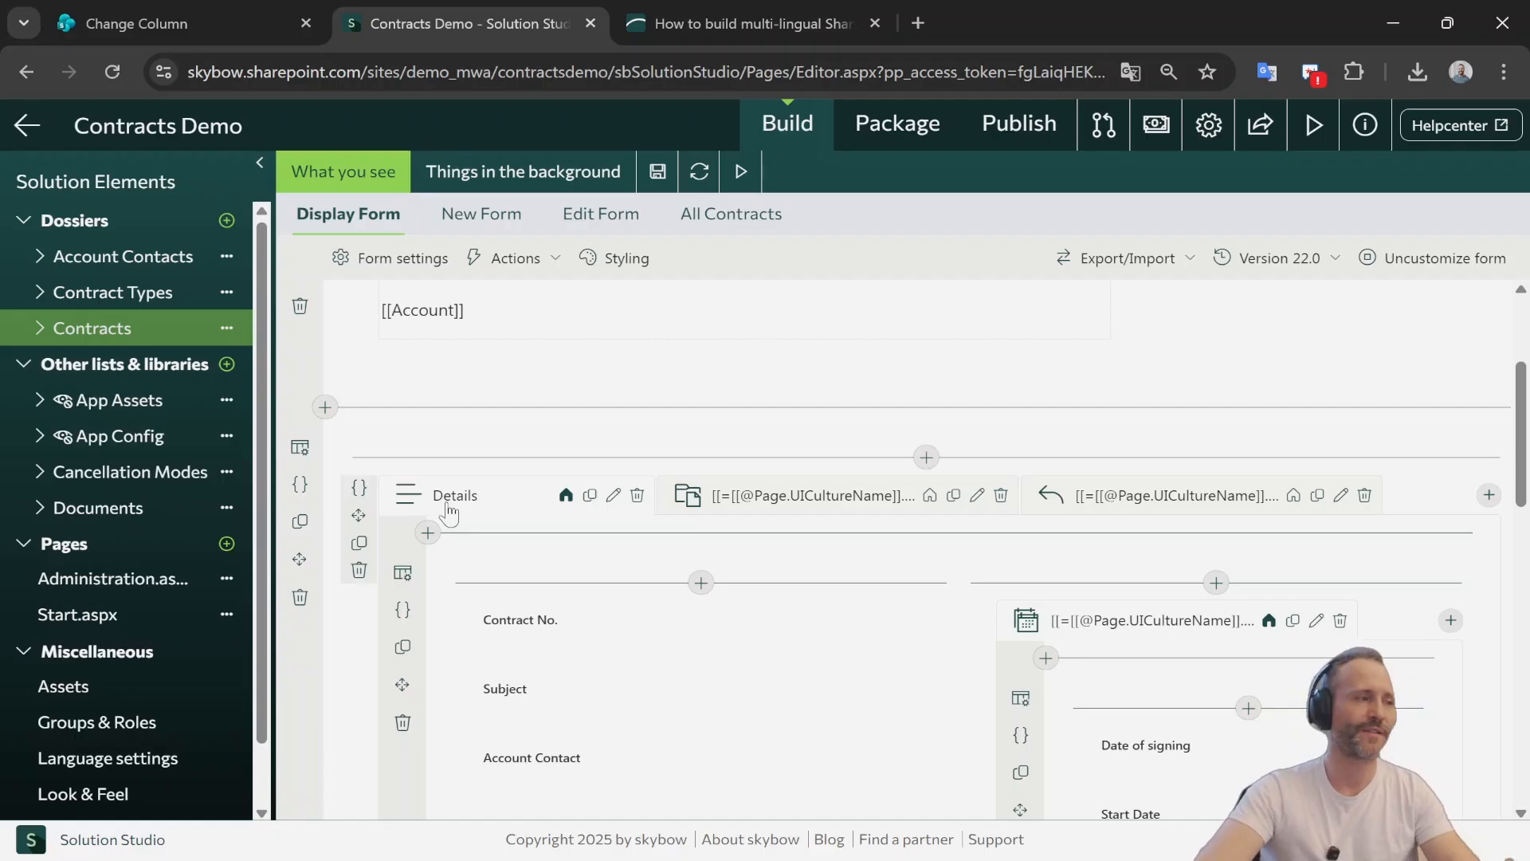
pyautogui.doubleClick(801, 504)
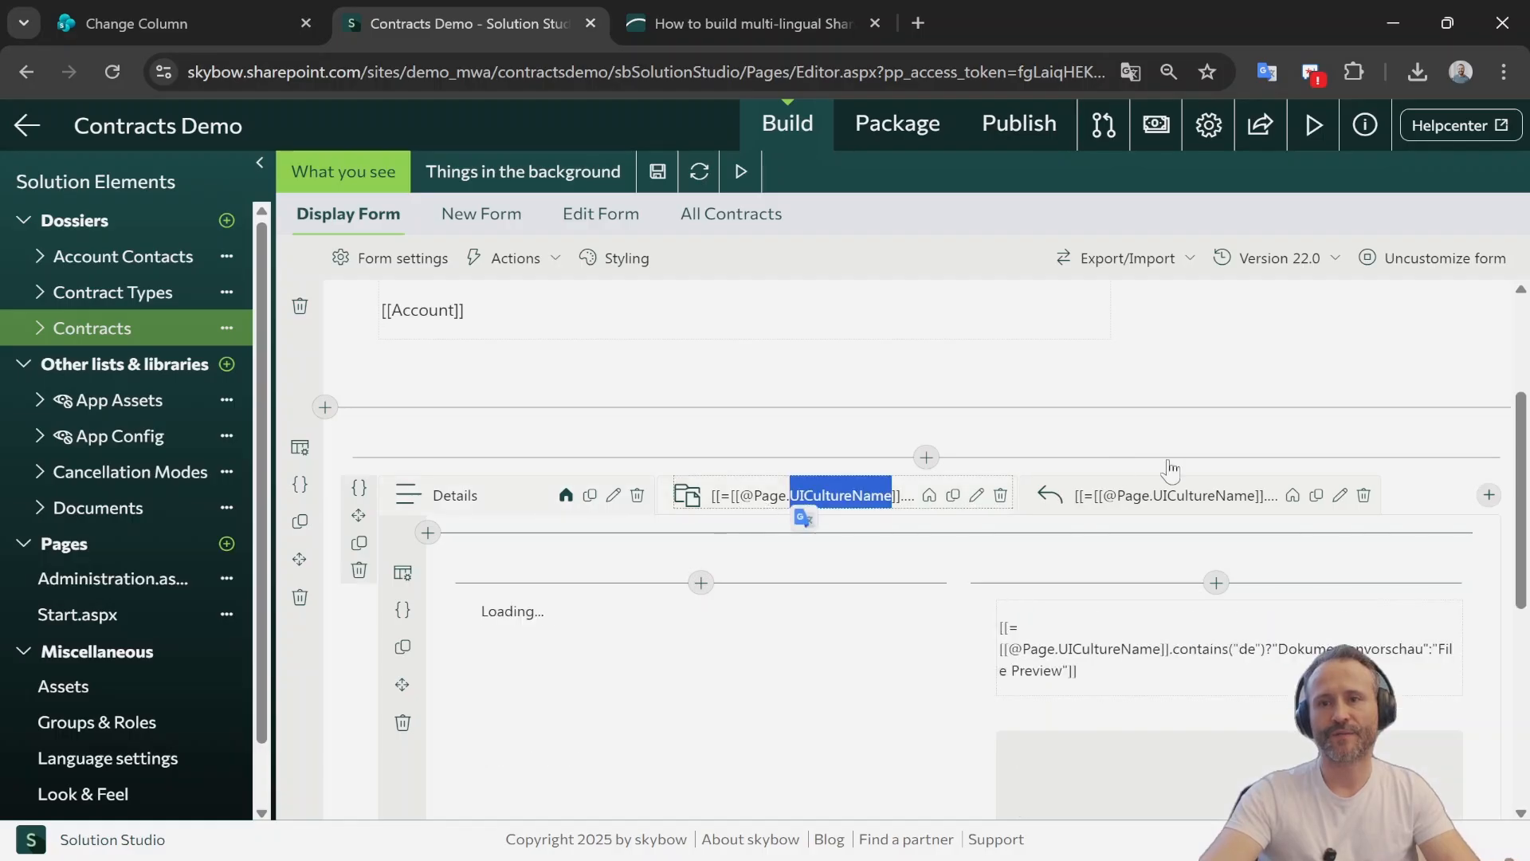
pyautogui.click(977, 495)
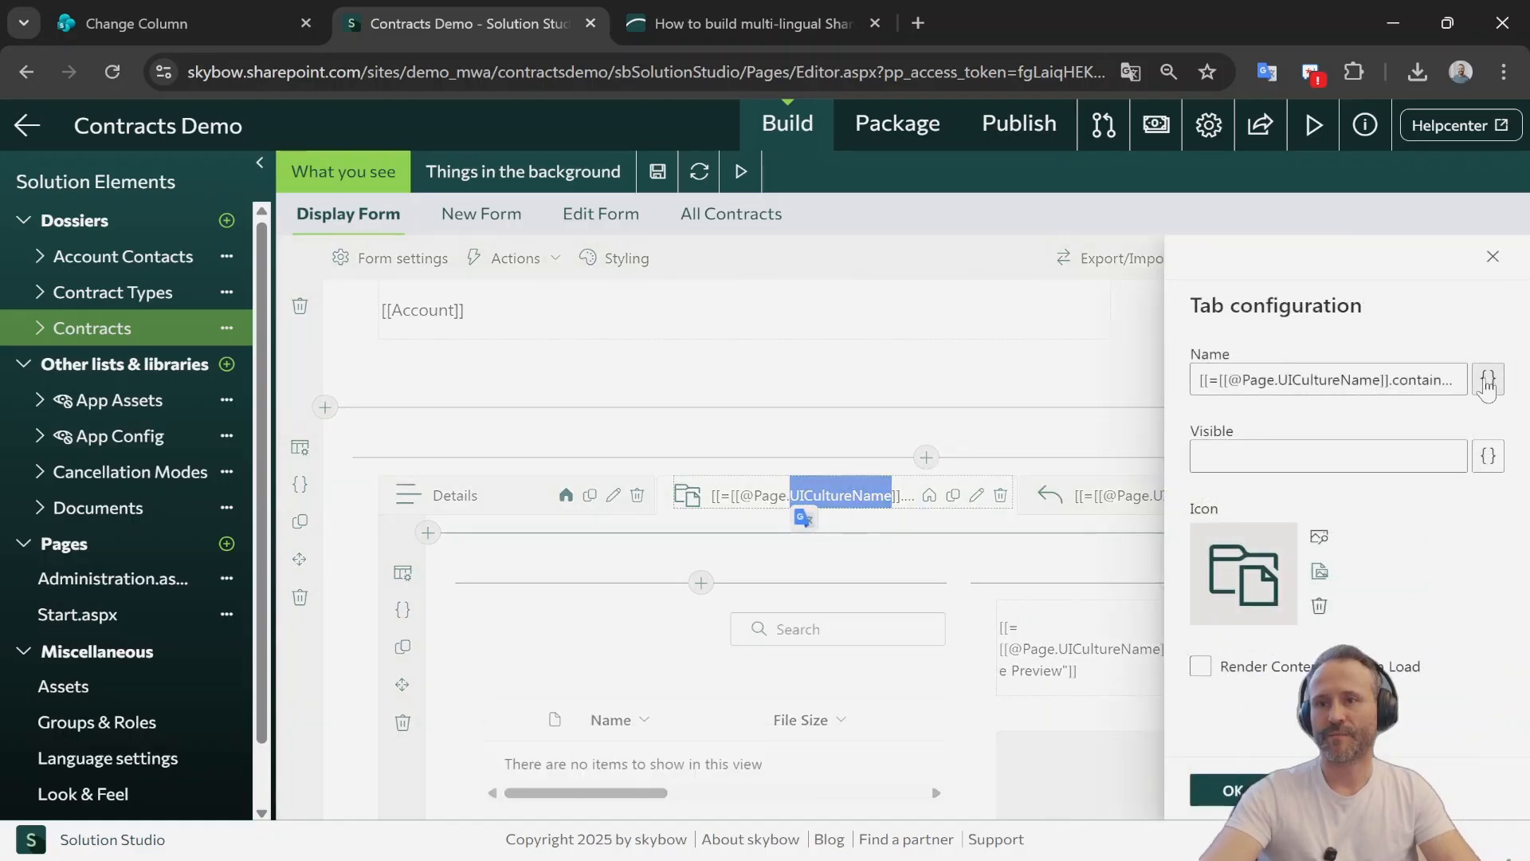
pyautogui.click(1487, 381)
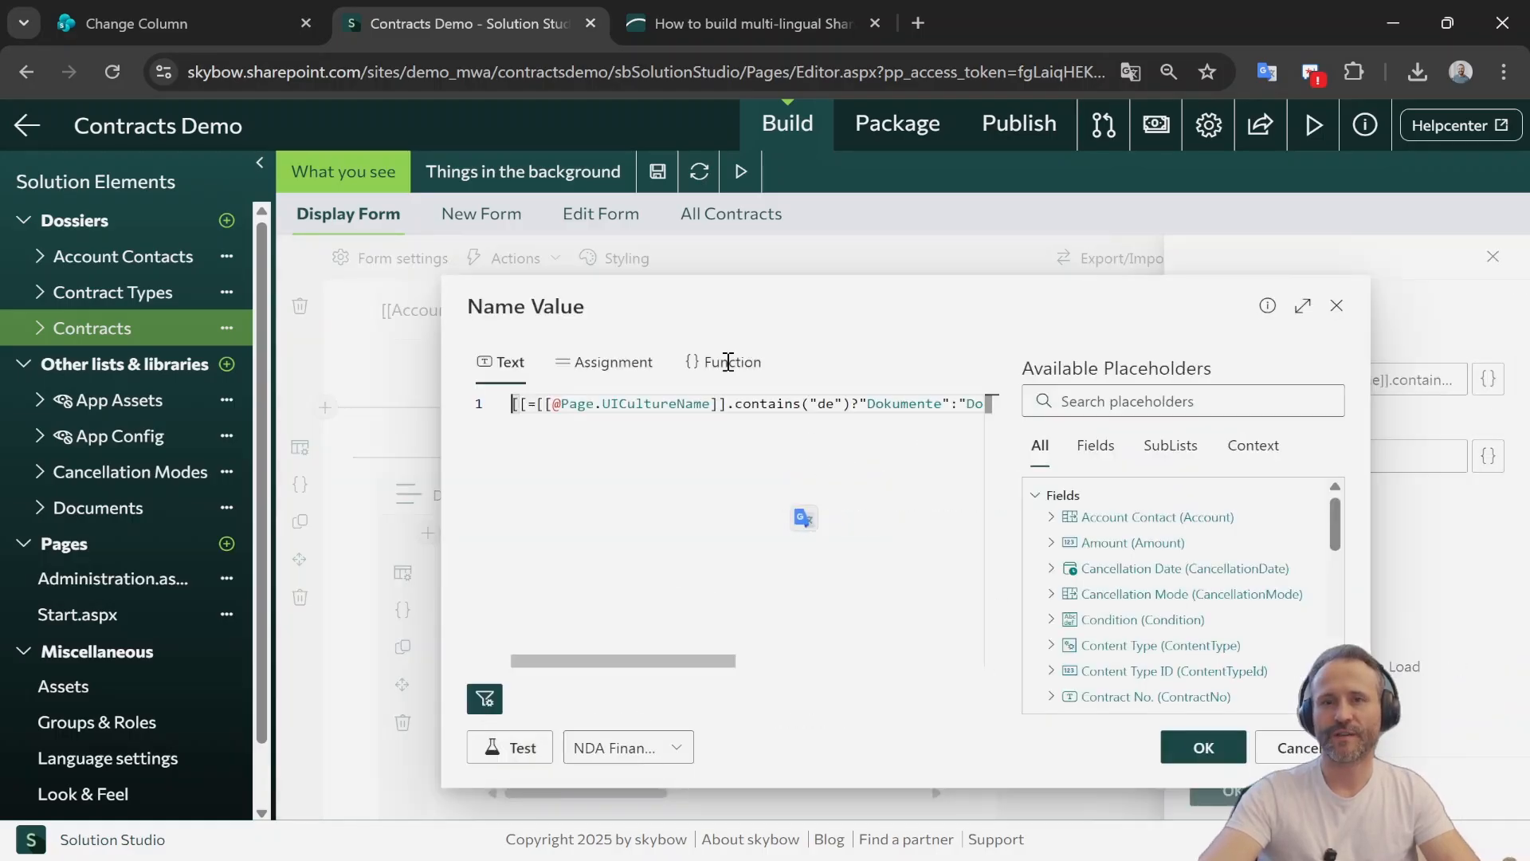
# - Examine the tab name's ContractDocuments count placeholder and its "Dokumente" and "Documents" outputs in the enlarged editor, and close the tab configuration
pyautogui.click(810, 403)
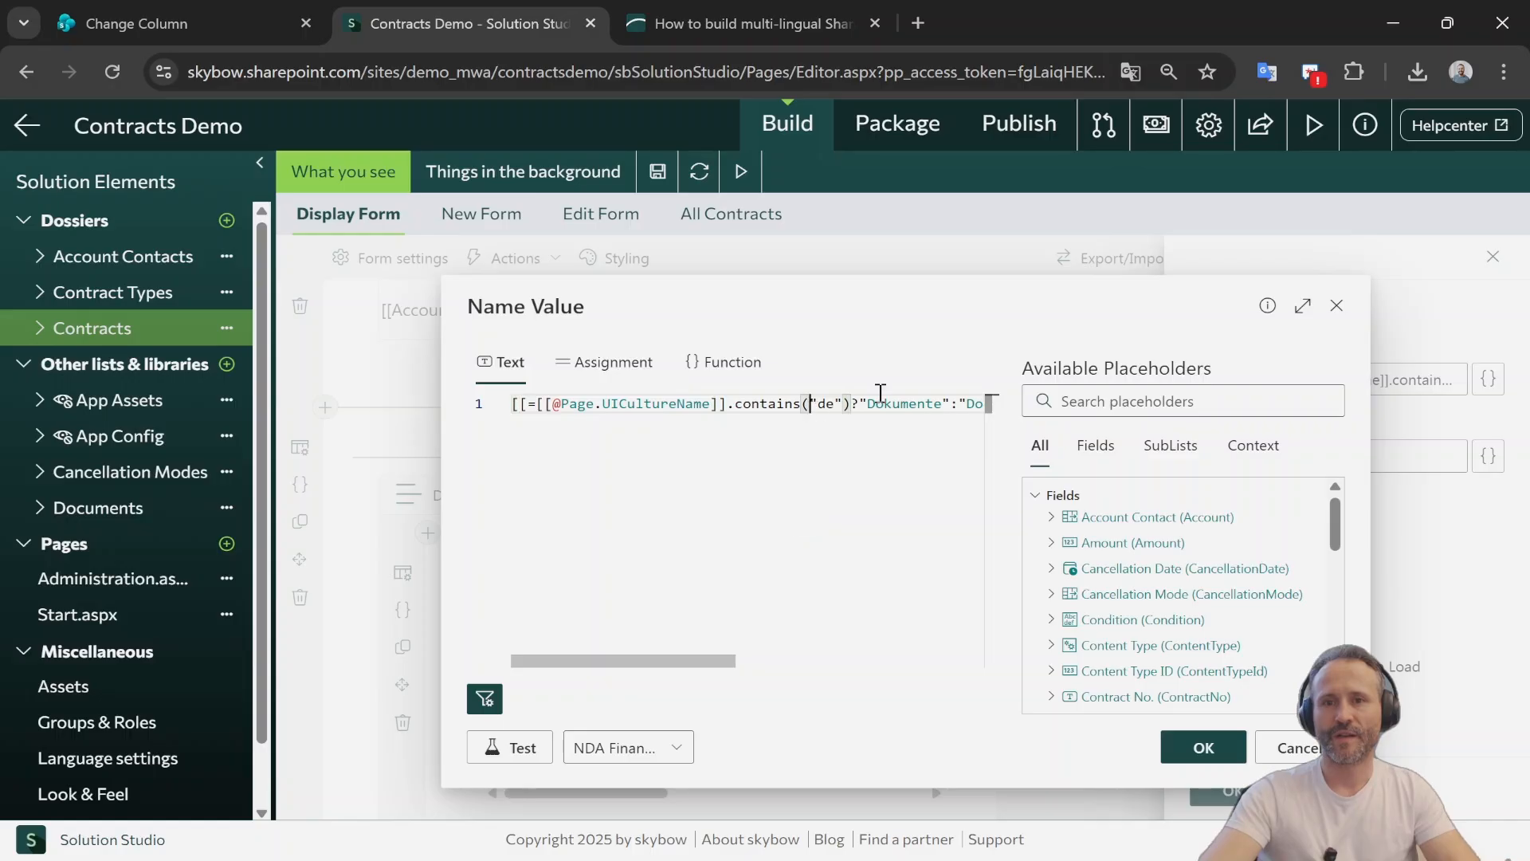
pyautogui.click(1301, 310)
pyautogui.moveTo(923, 374); pyautogui.dragTo(1133, 374)
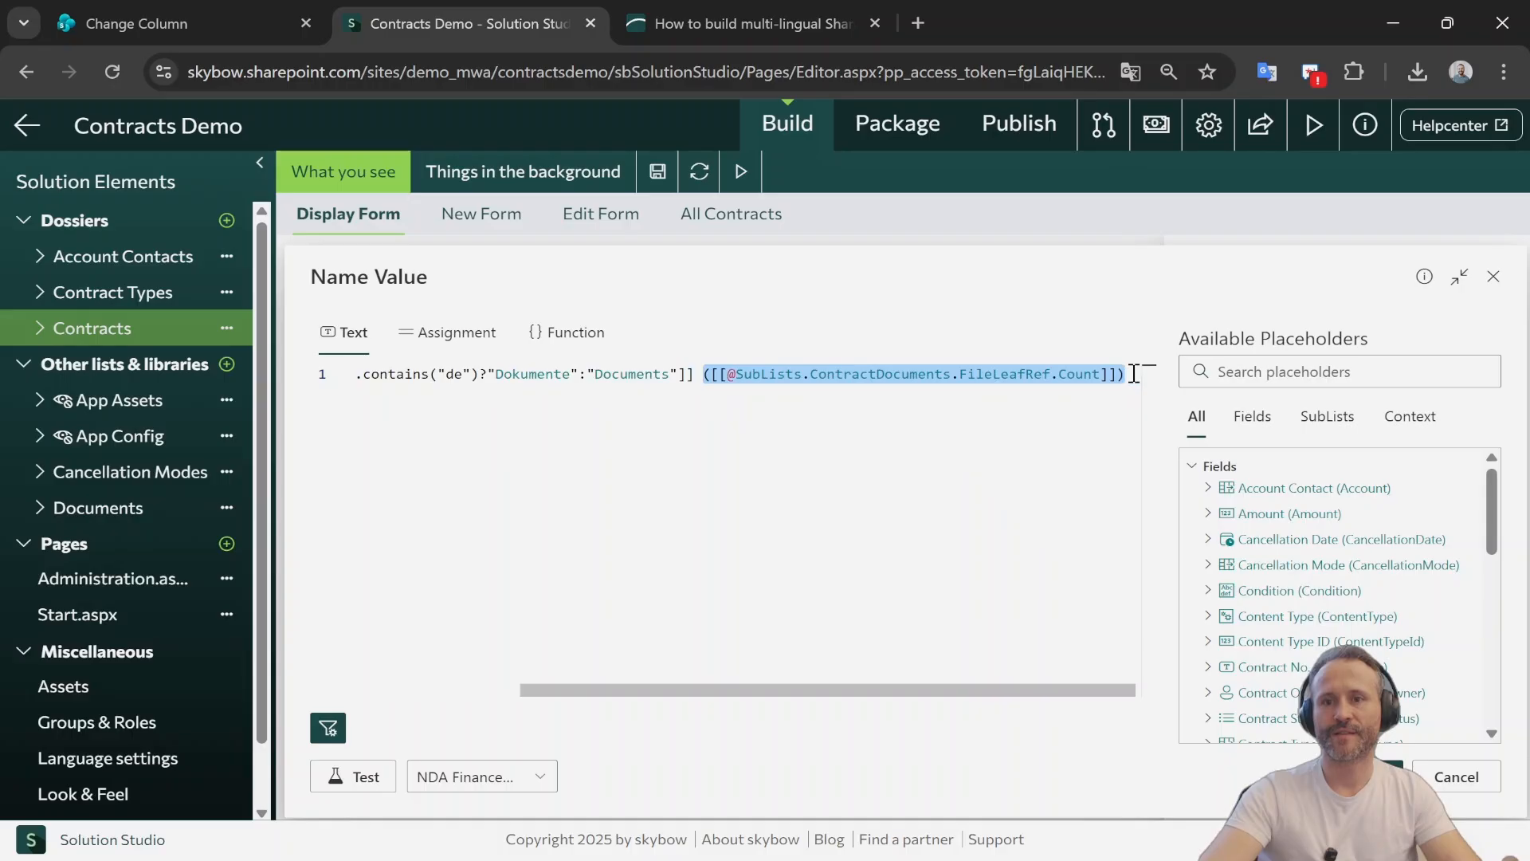
pyautogui.moveTo(695, 374); pyautogui.dragTo(504, 380)
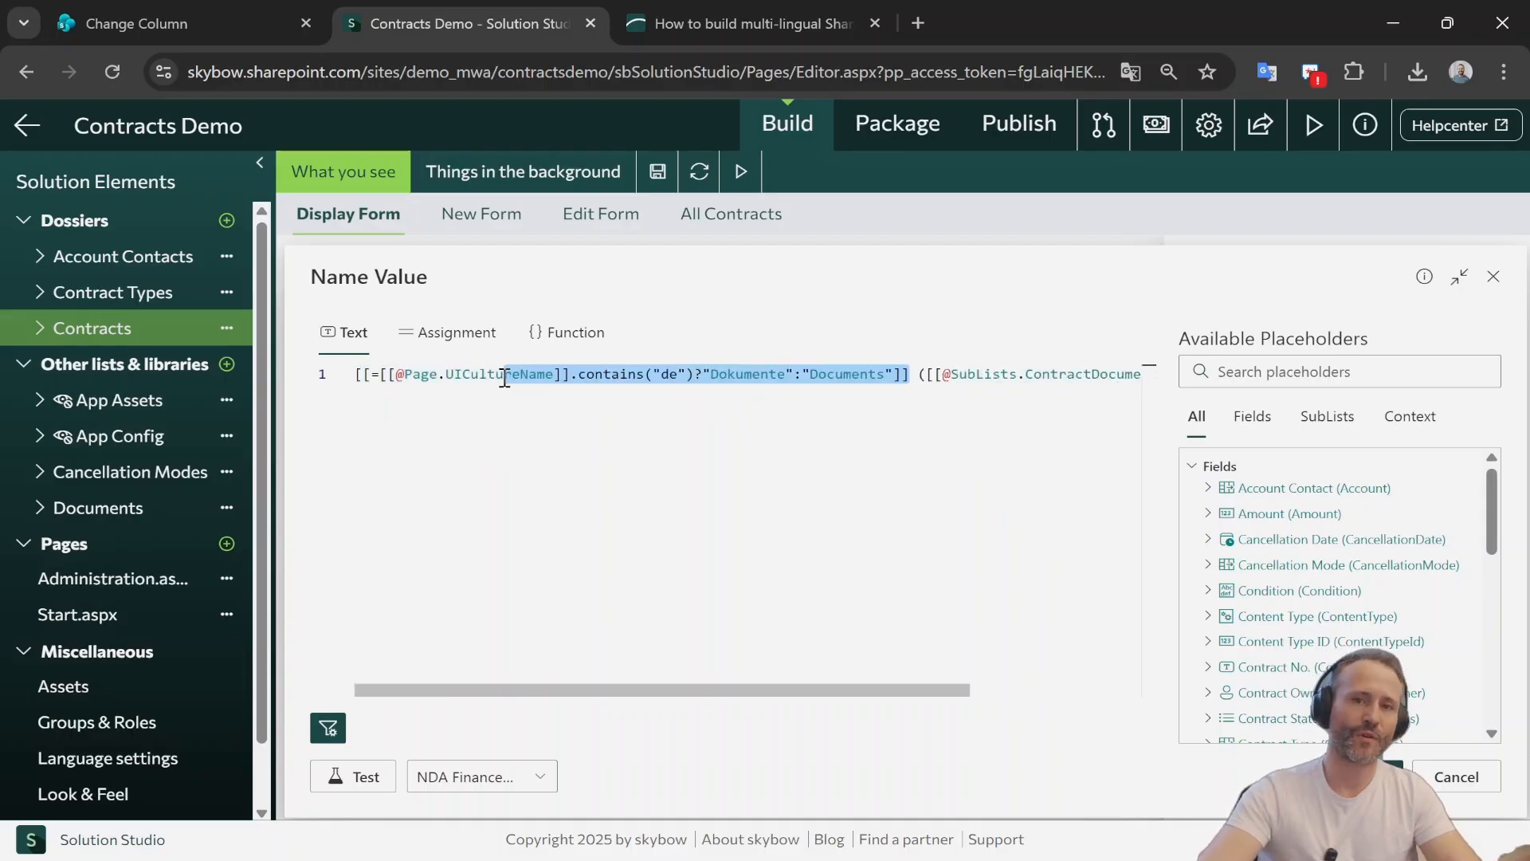
pyautogui.click(1493, 277)
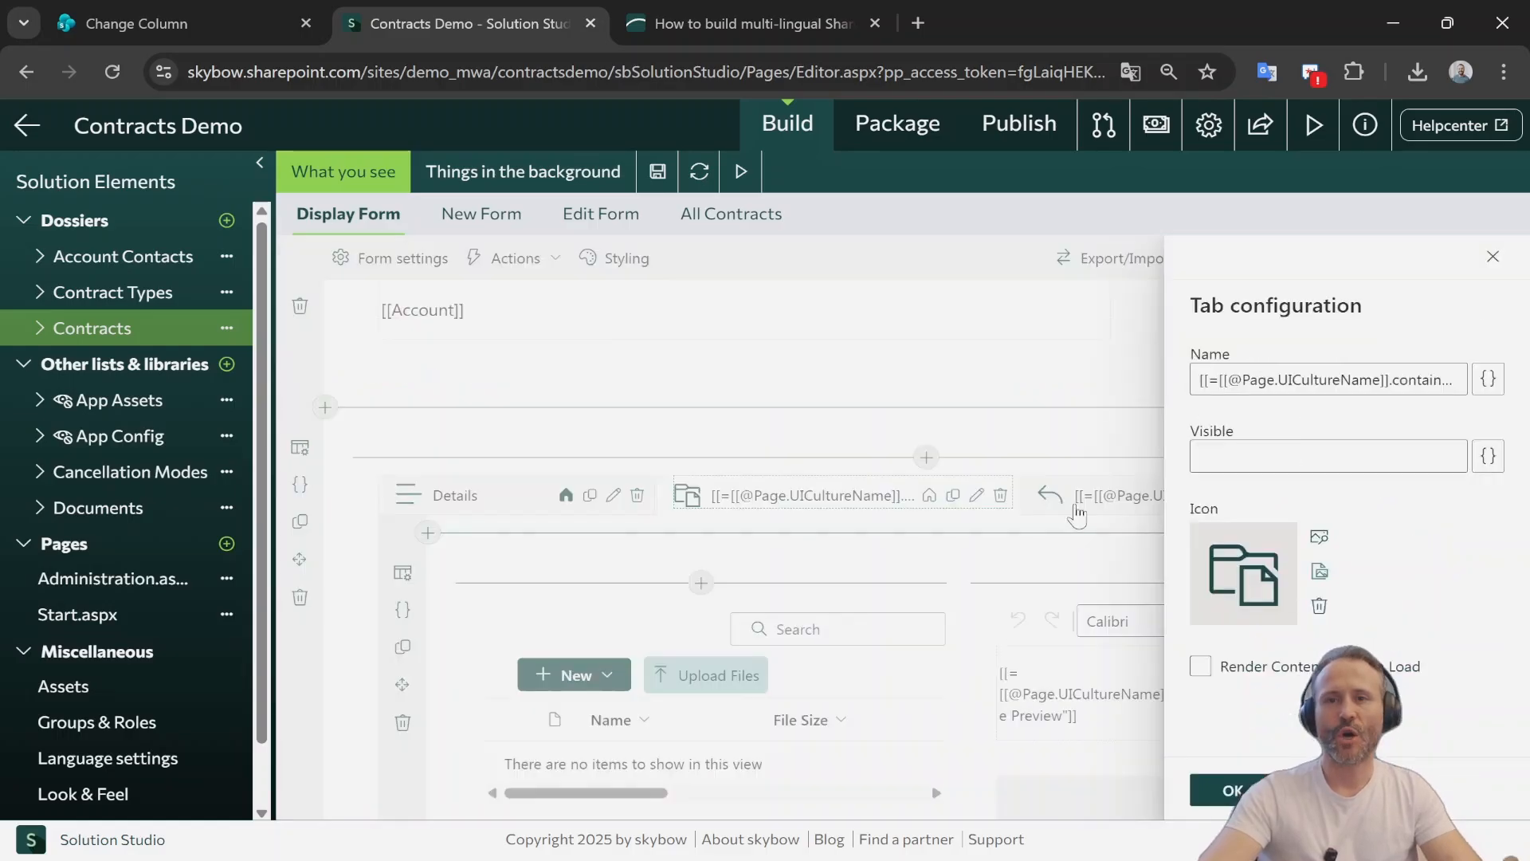
pyautogui.click(519, 716)
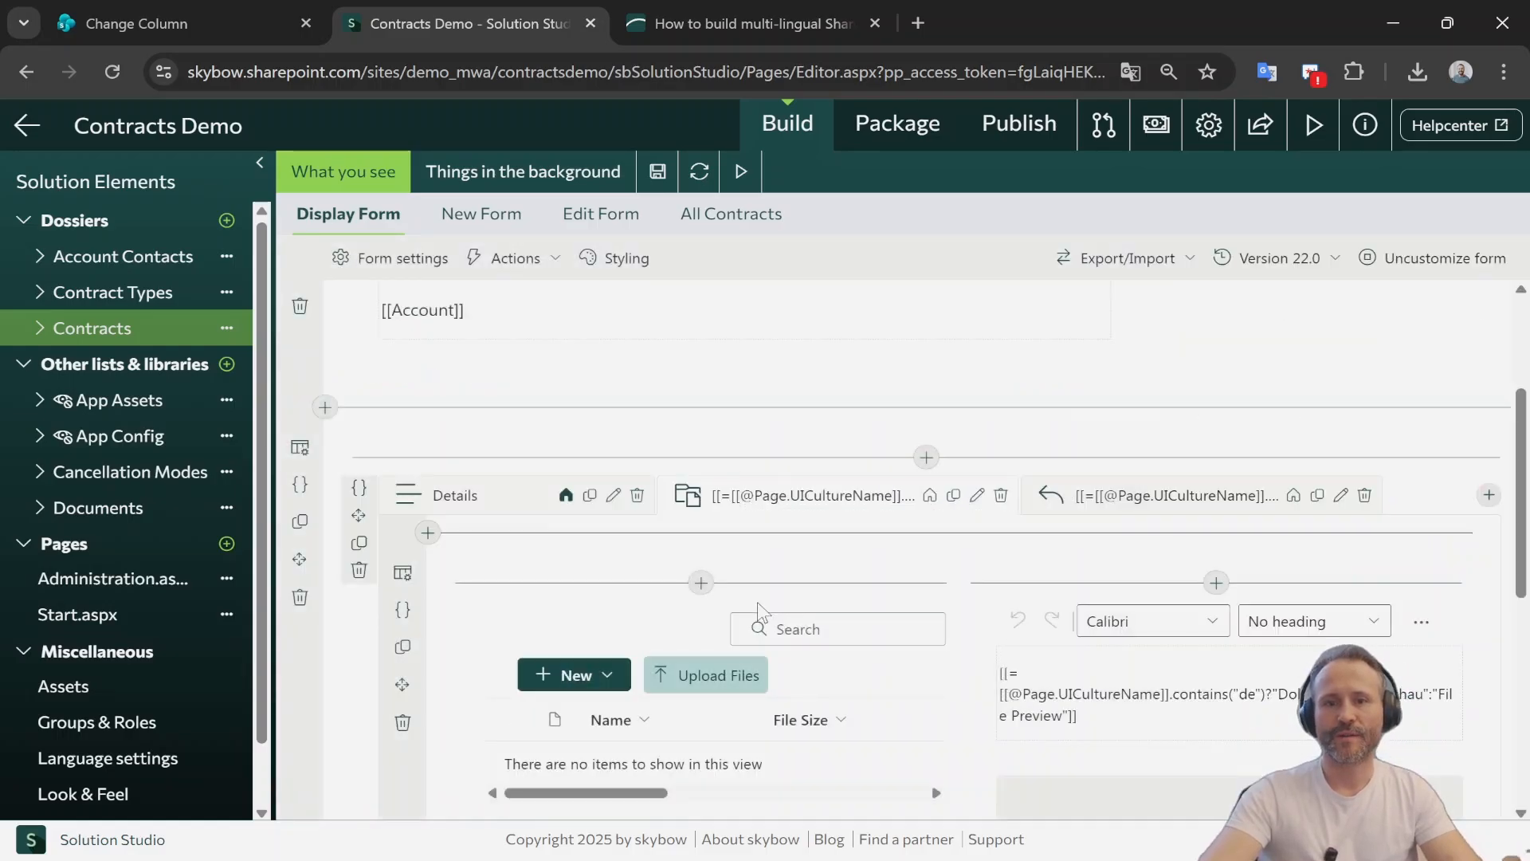
# - Review the display form's preview text and fields, and open the Reminder Offset (weeks upfront) label expression in an enlarged editor
pyautogui.scroll(-3, 759, 613)
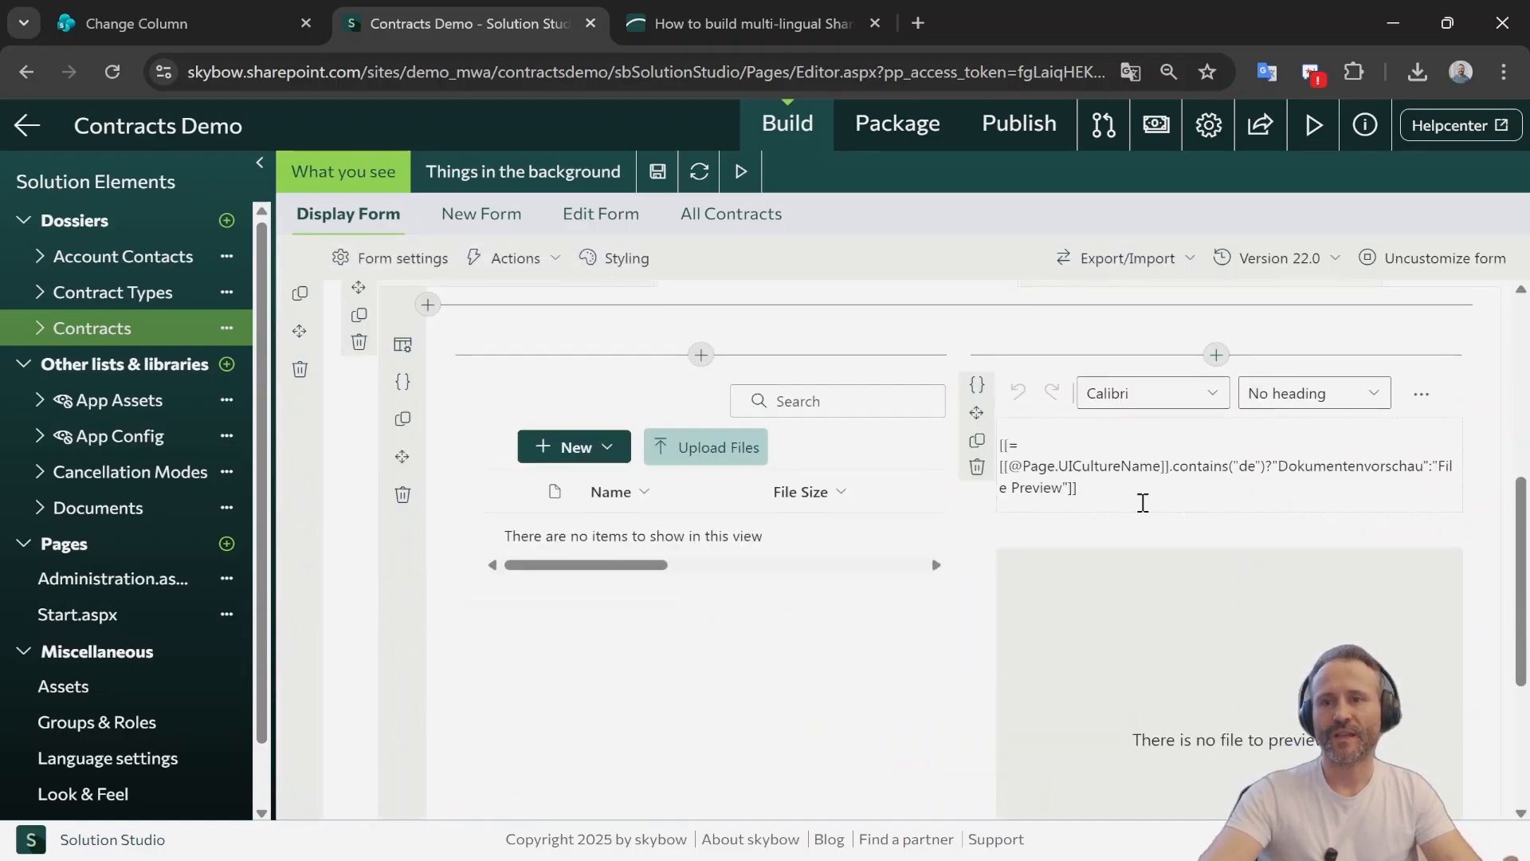
pyautogui.scroll(3, 462, 516)
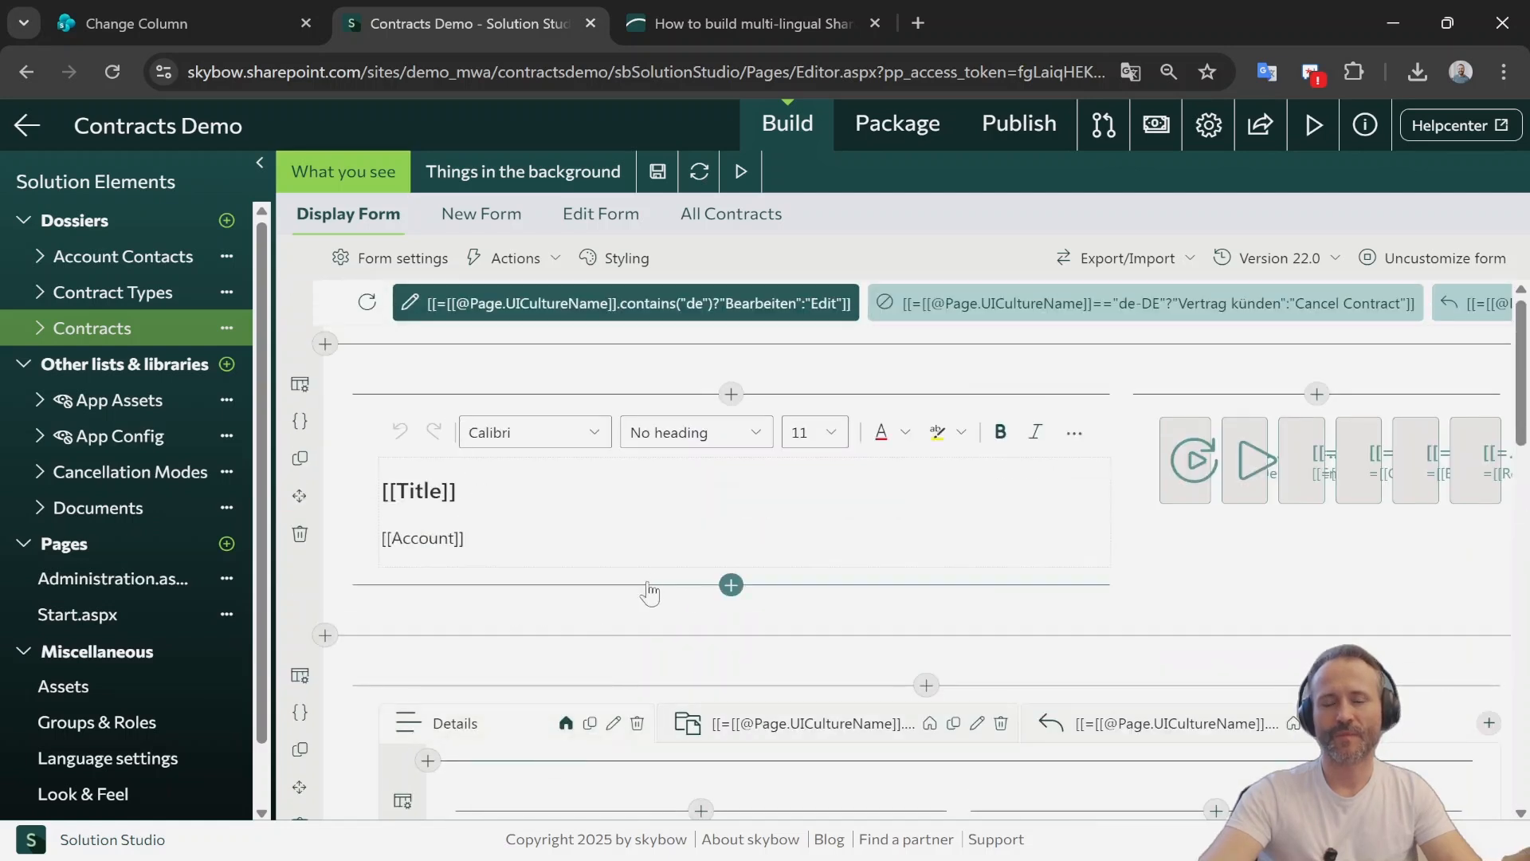
pyautogui.scroll(-5, 657, 563)
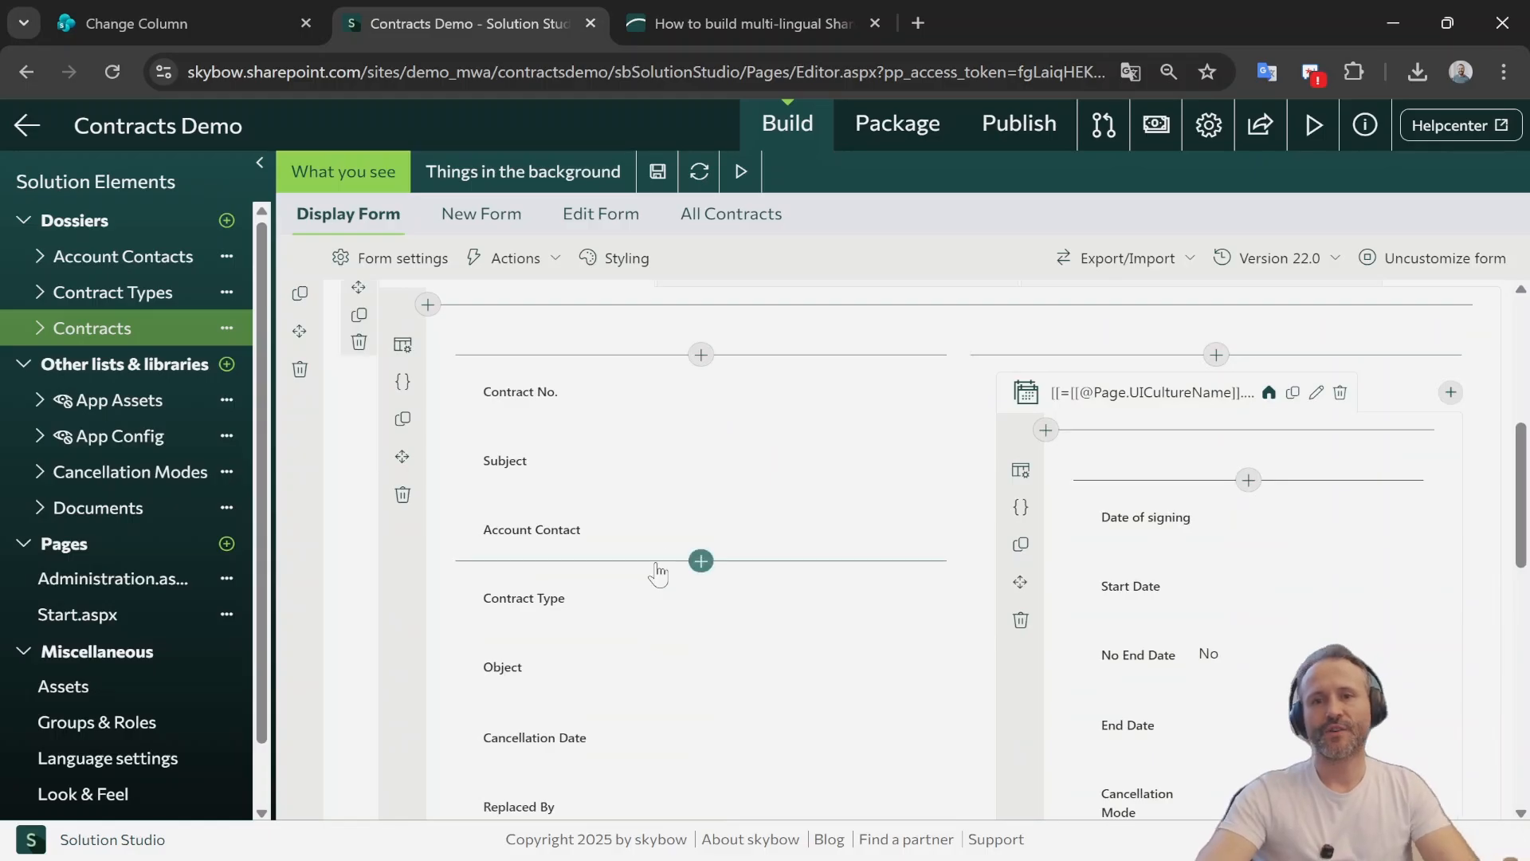
pyautogui.scroll(-11, 681, 549)
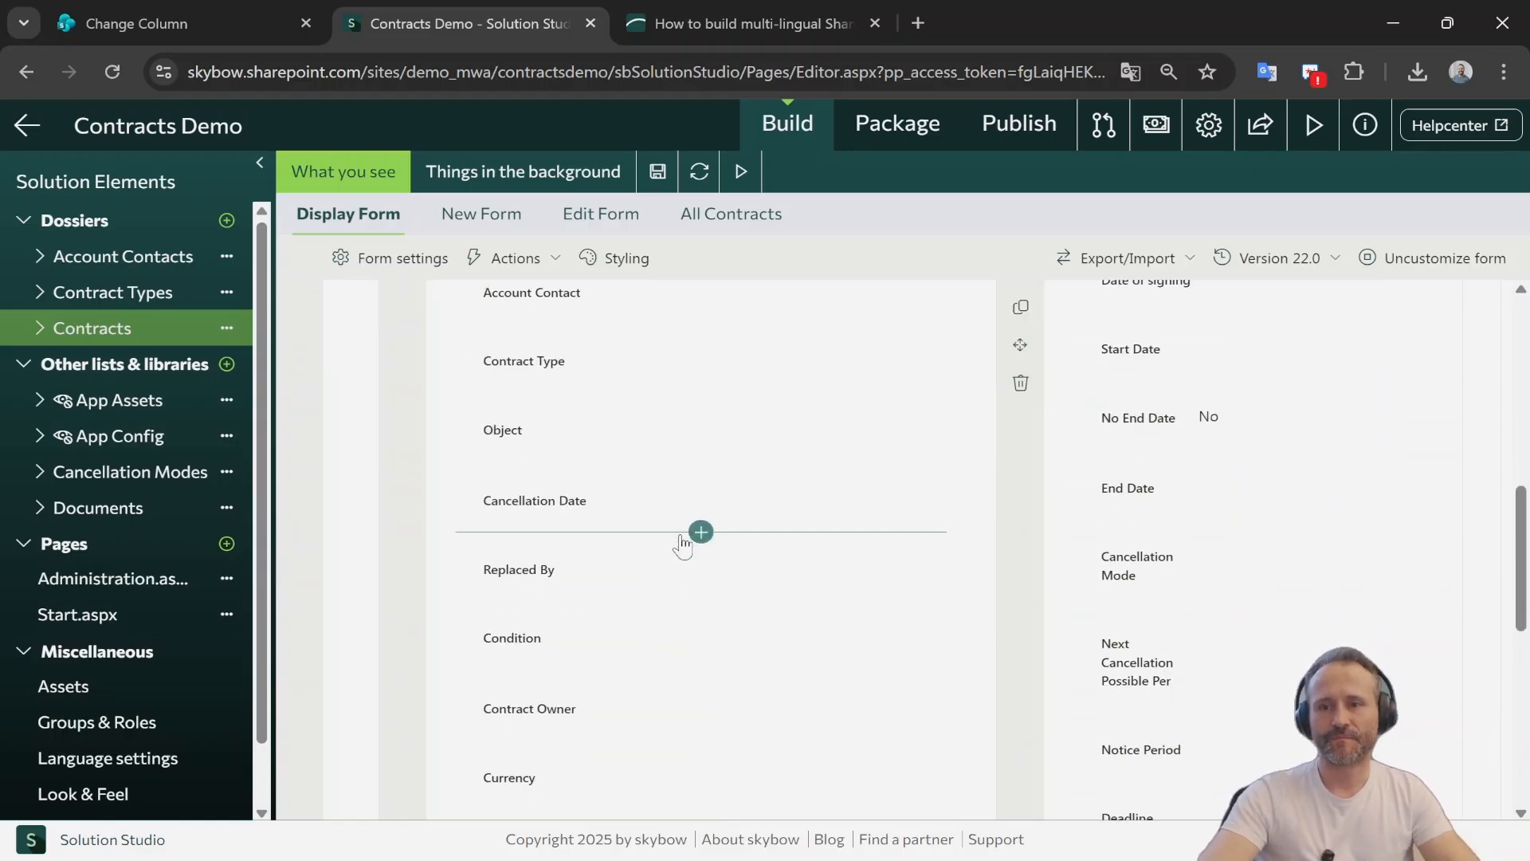
pyautogui.scroll(4, 694, 546)
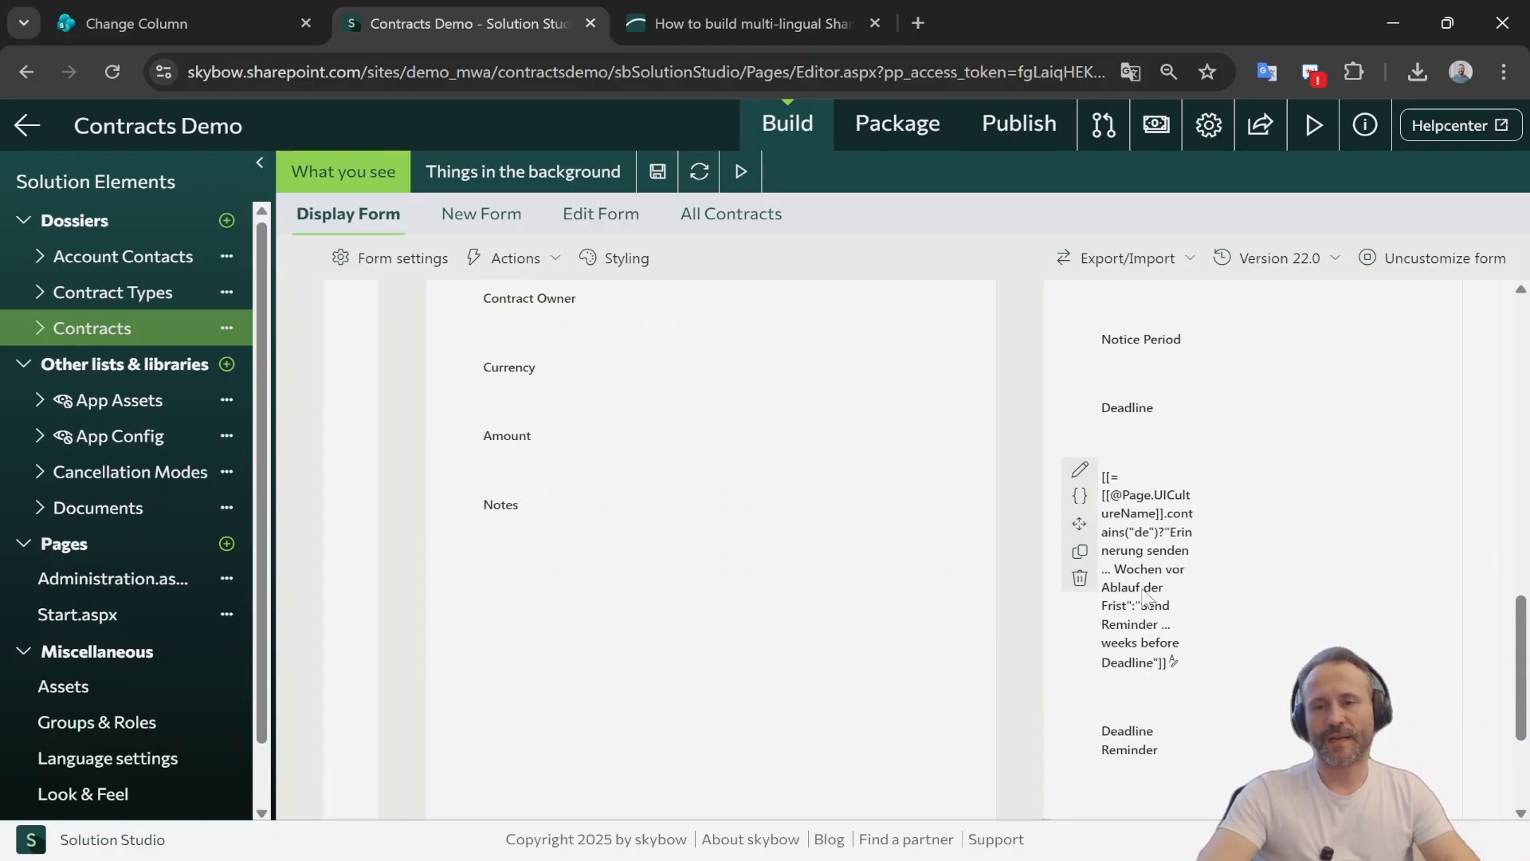
pyautogui.doubleClick(1137, 532)
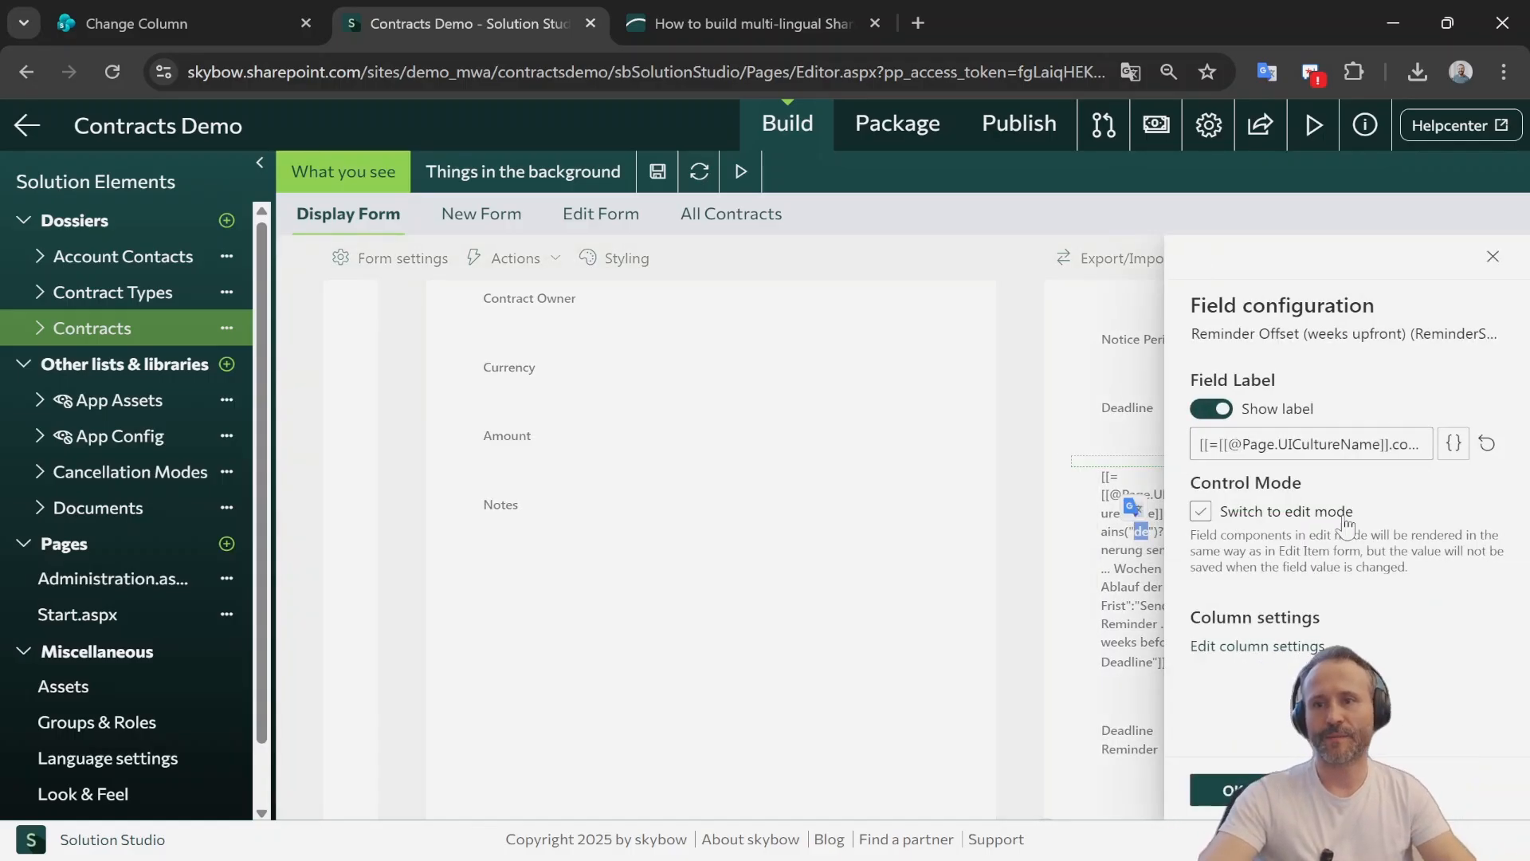
pyautogui.click(1454, 444)
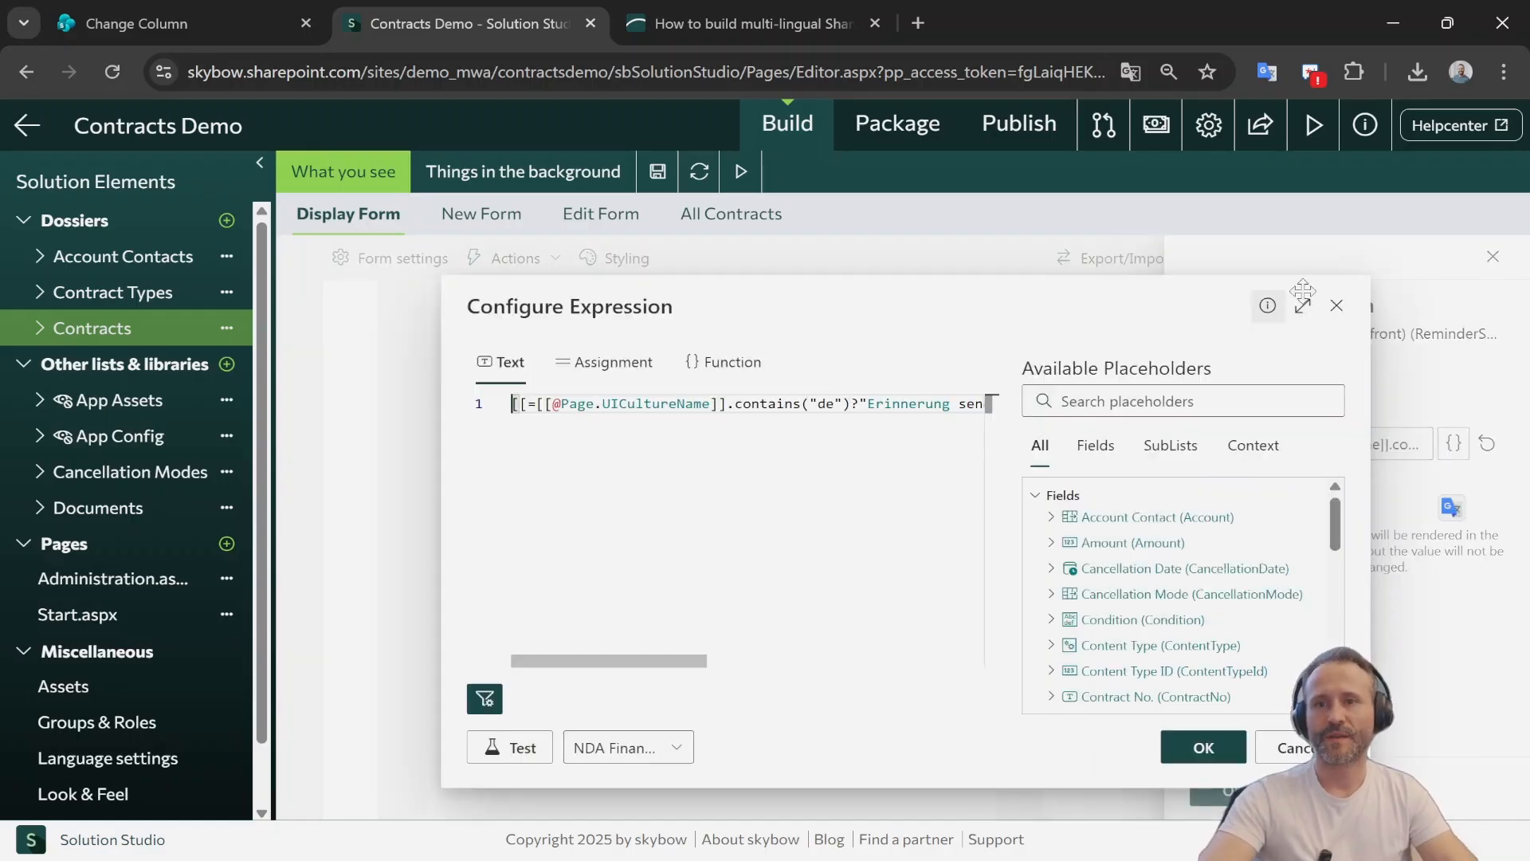
pyautogui.click(1304, 305)
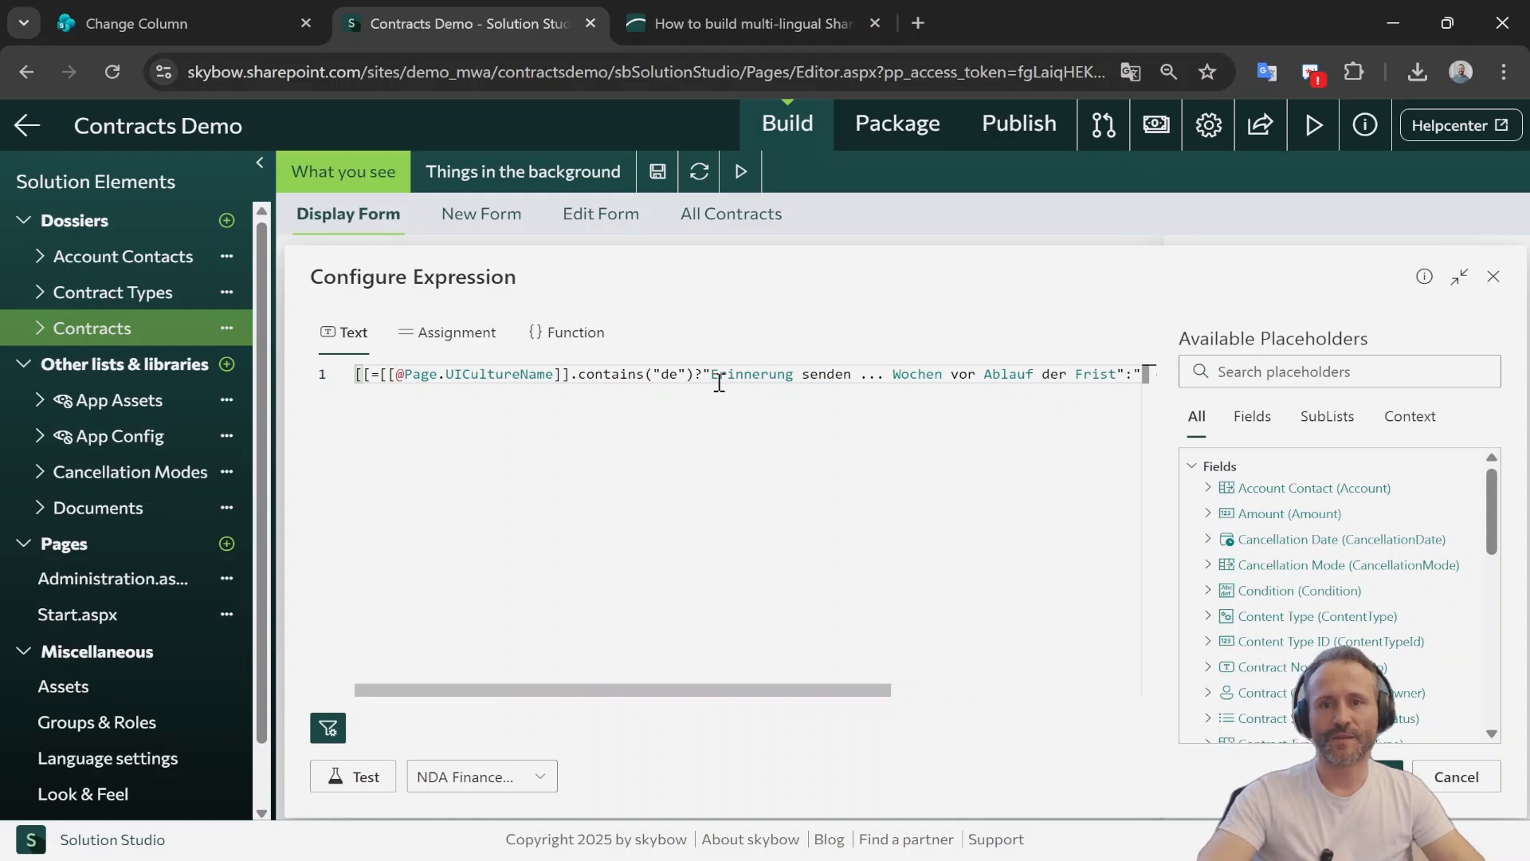
# - Examine the German and English reminder texts in the label expression, and cancel the expression and field configuration
pyautogui.moveTo(716, 690); pyautogui.dragTo(968, 690)
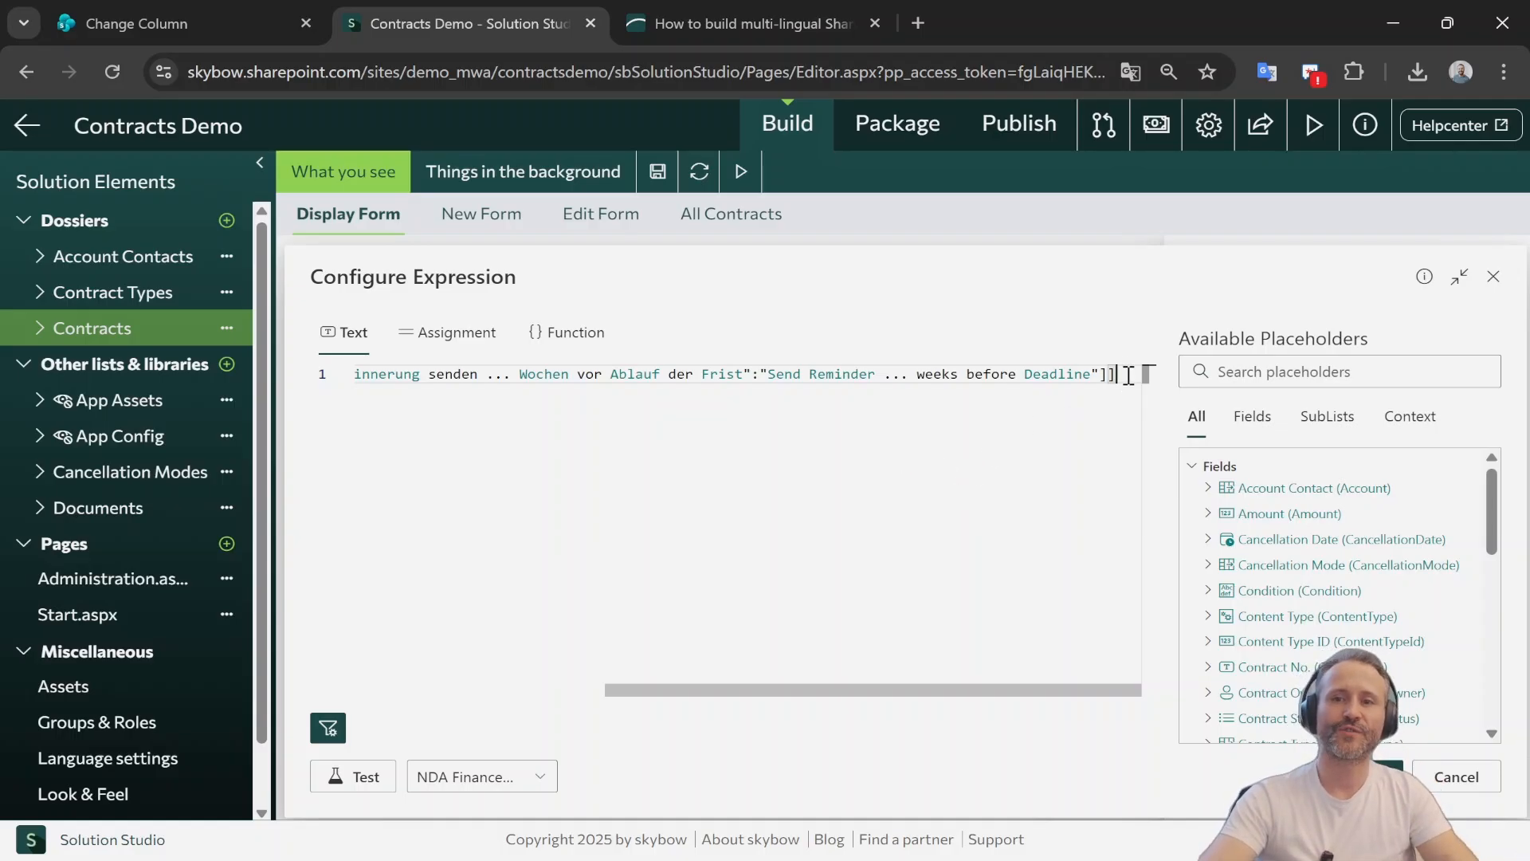
pyautogui.moveTo(1129, 375); pyautogui.dragTo(355, 375)
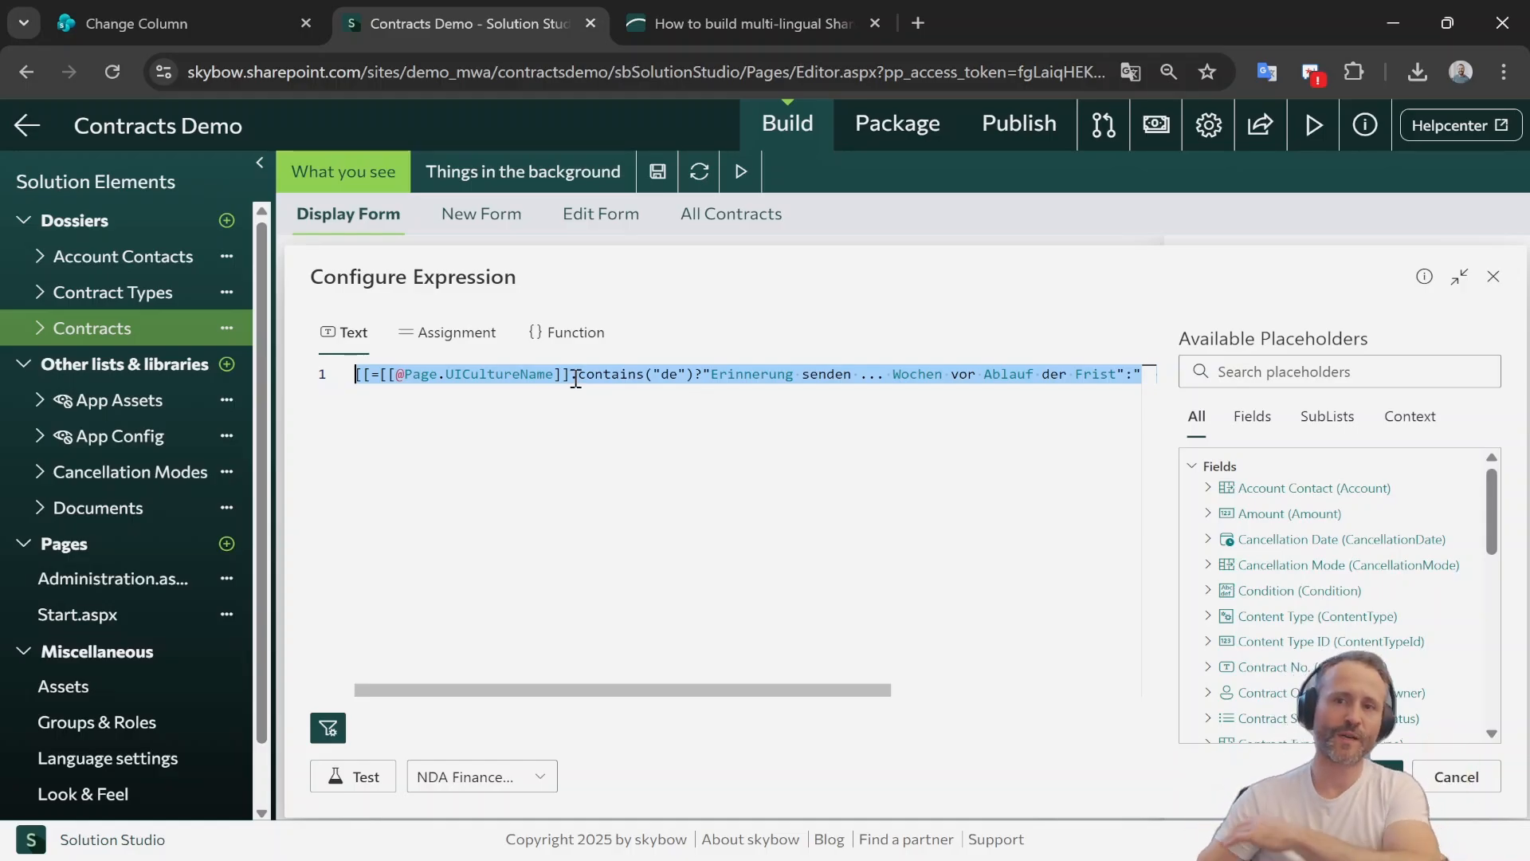
pyautogui.click(1461, 784)
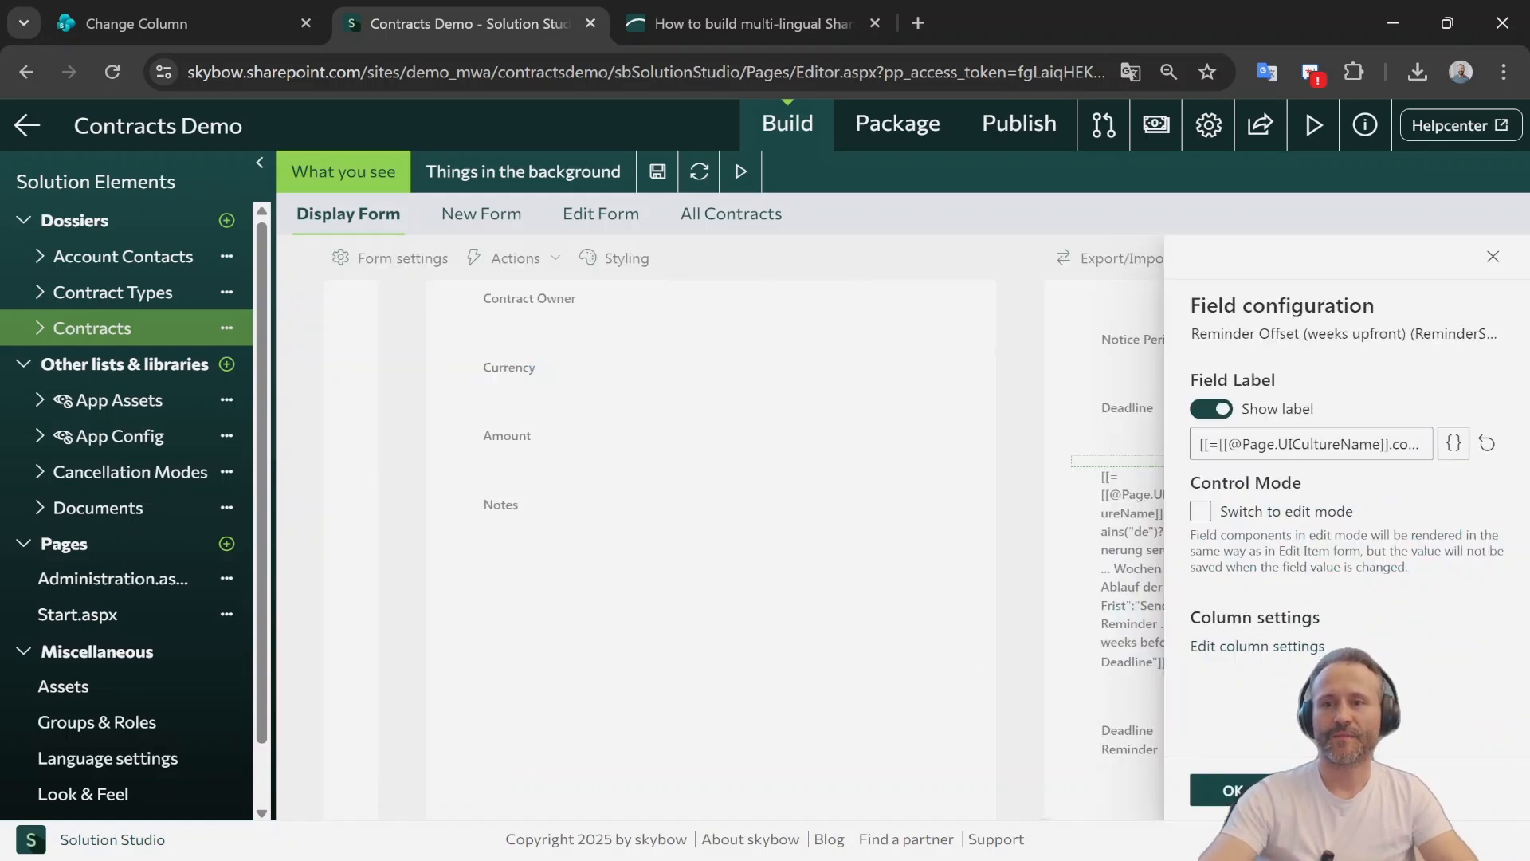
pyautogui.click(1340, 790)
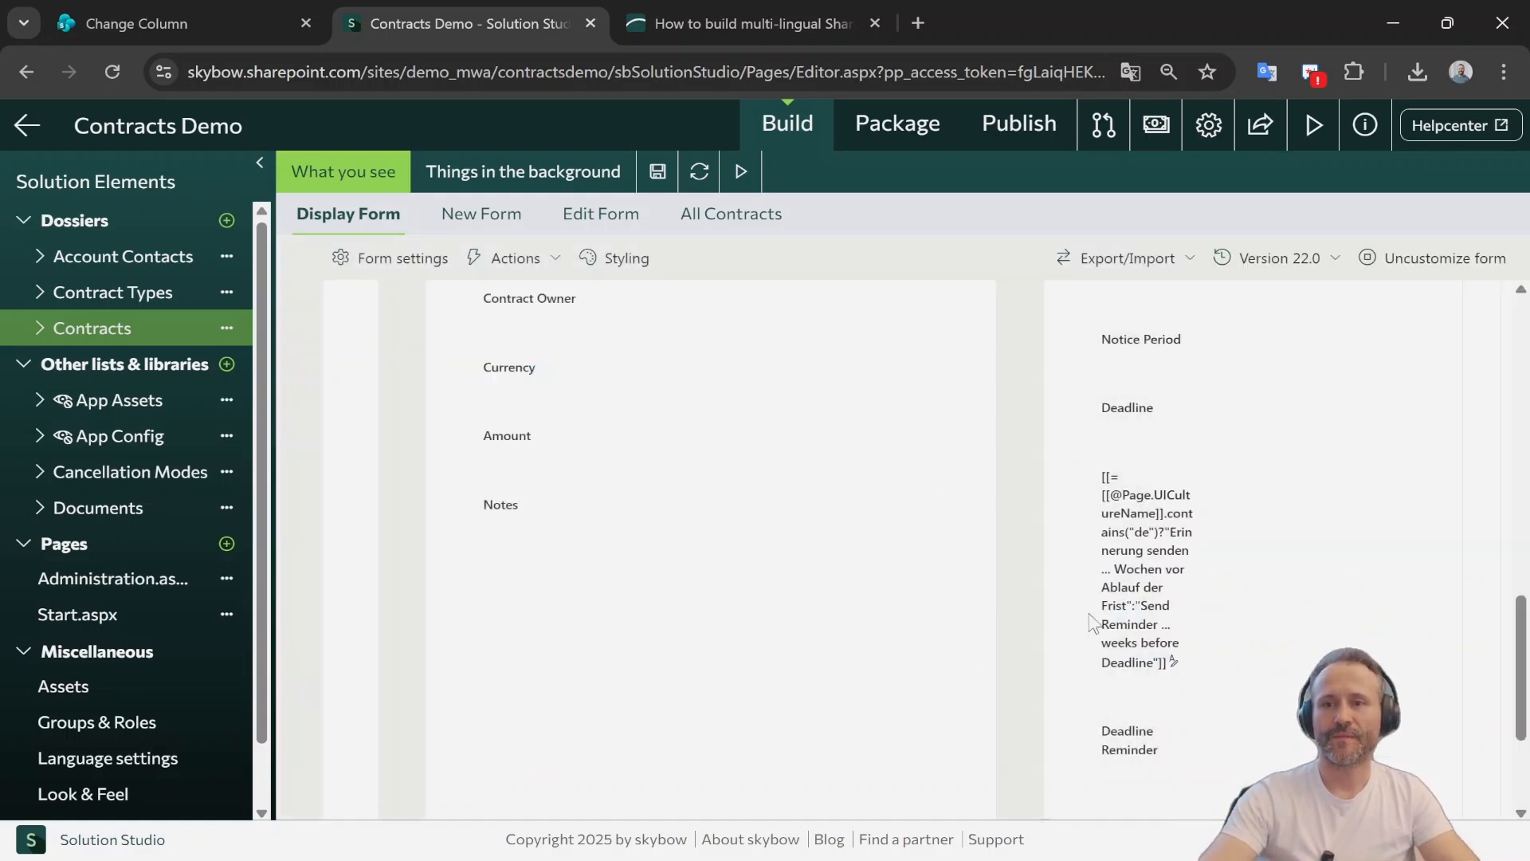
# - Switch to the New Form and focus the "in Monaten" and "in months" text block below Notice Period
pyautogui.click(472, 218)
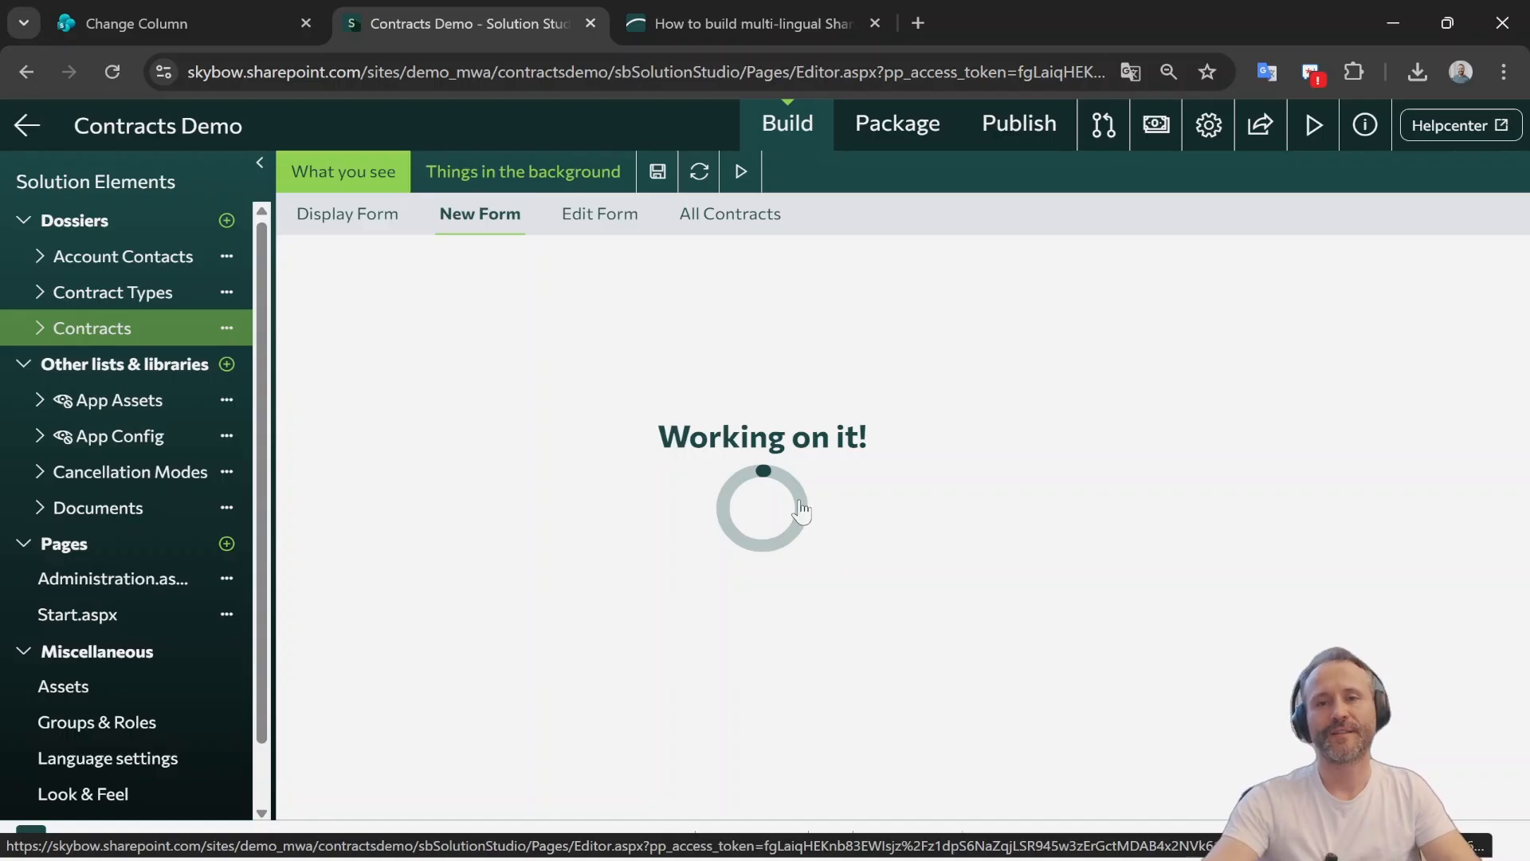
pyautogui.scroll(-5, 847, 592)
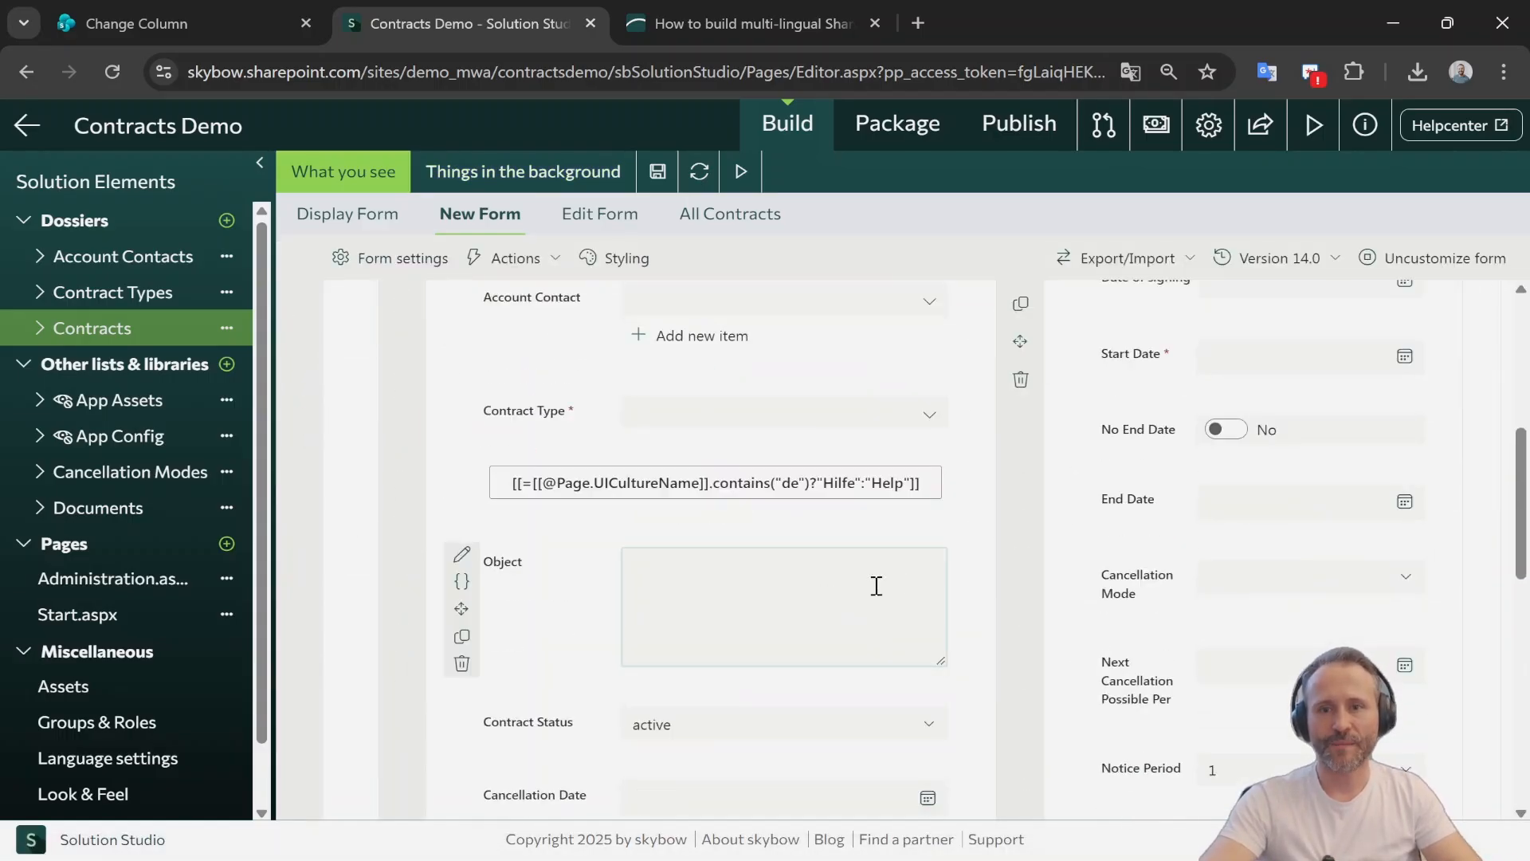
pyautogui.scroll(-3, 1164, 561)
pyautogui.click(1263, 649)
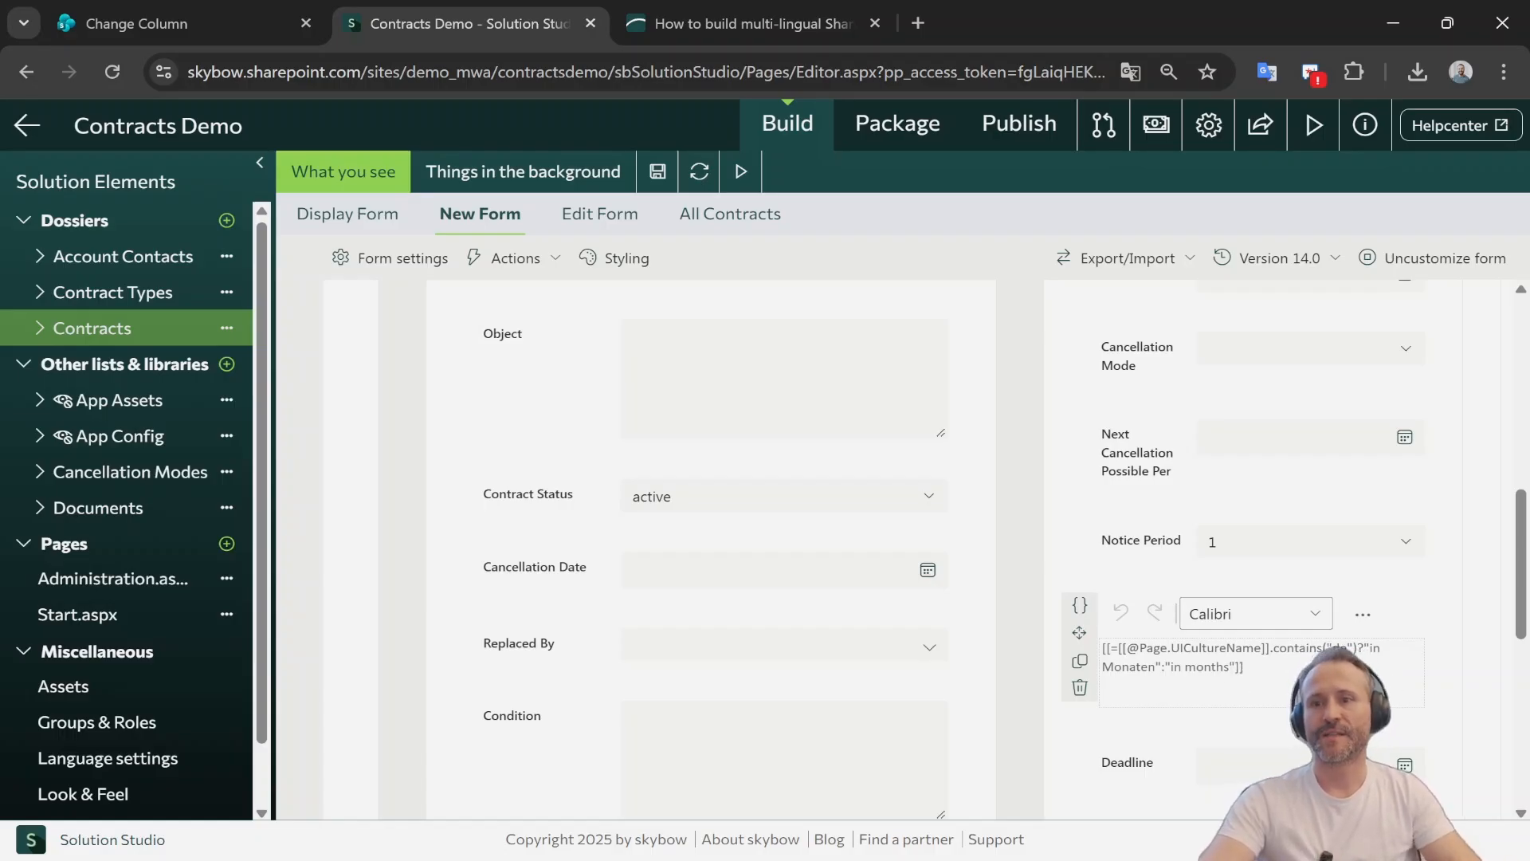
# - Search the elements that can be added below Notice Period for "rich t", and dismiss the list
pyautogui.moveTo(1247, 578)
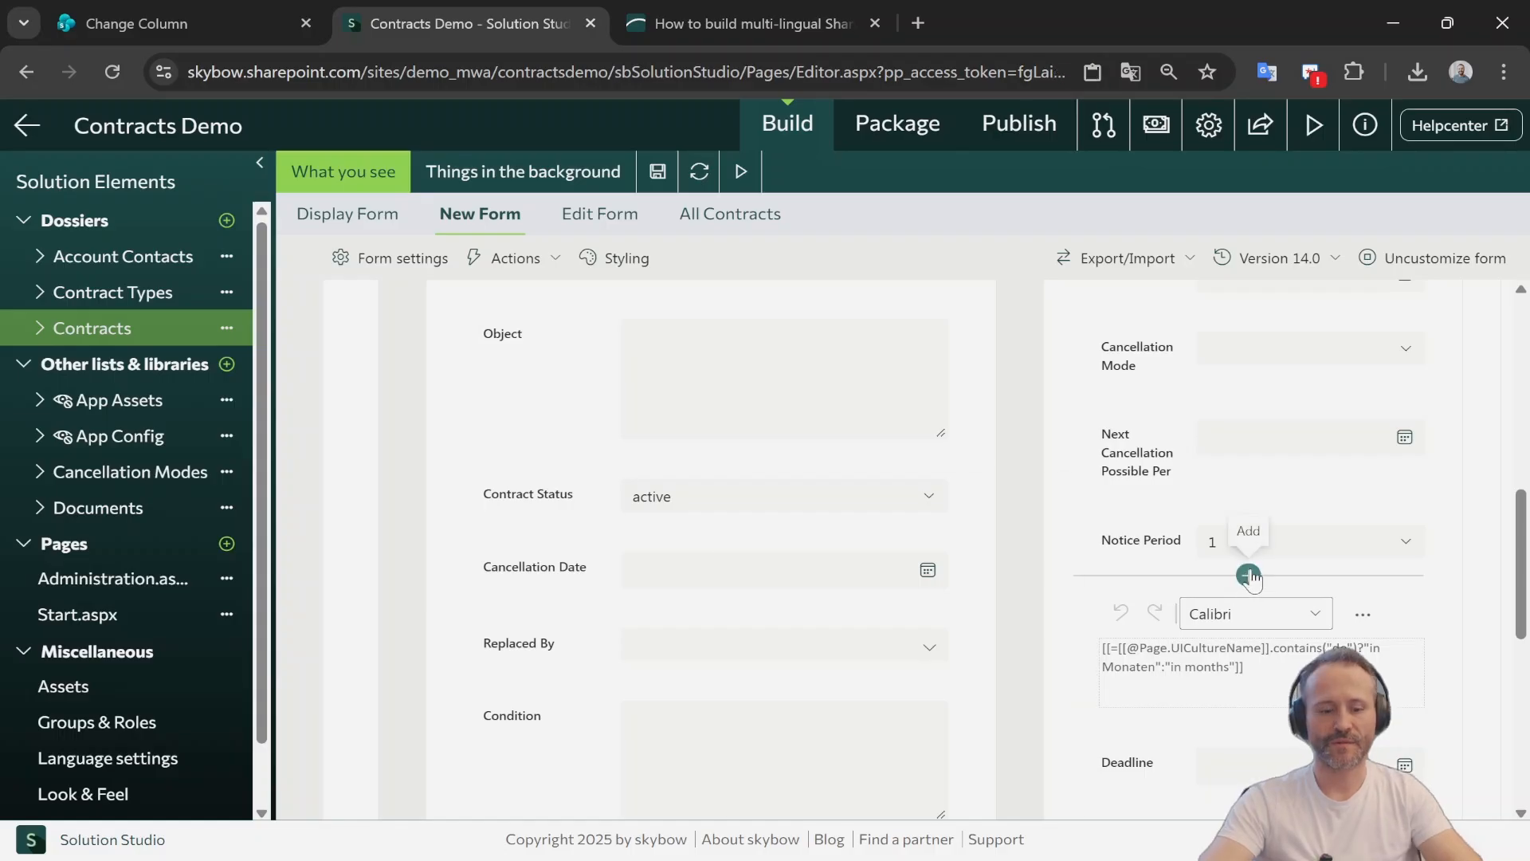
pyautogui.click(1248, 575)
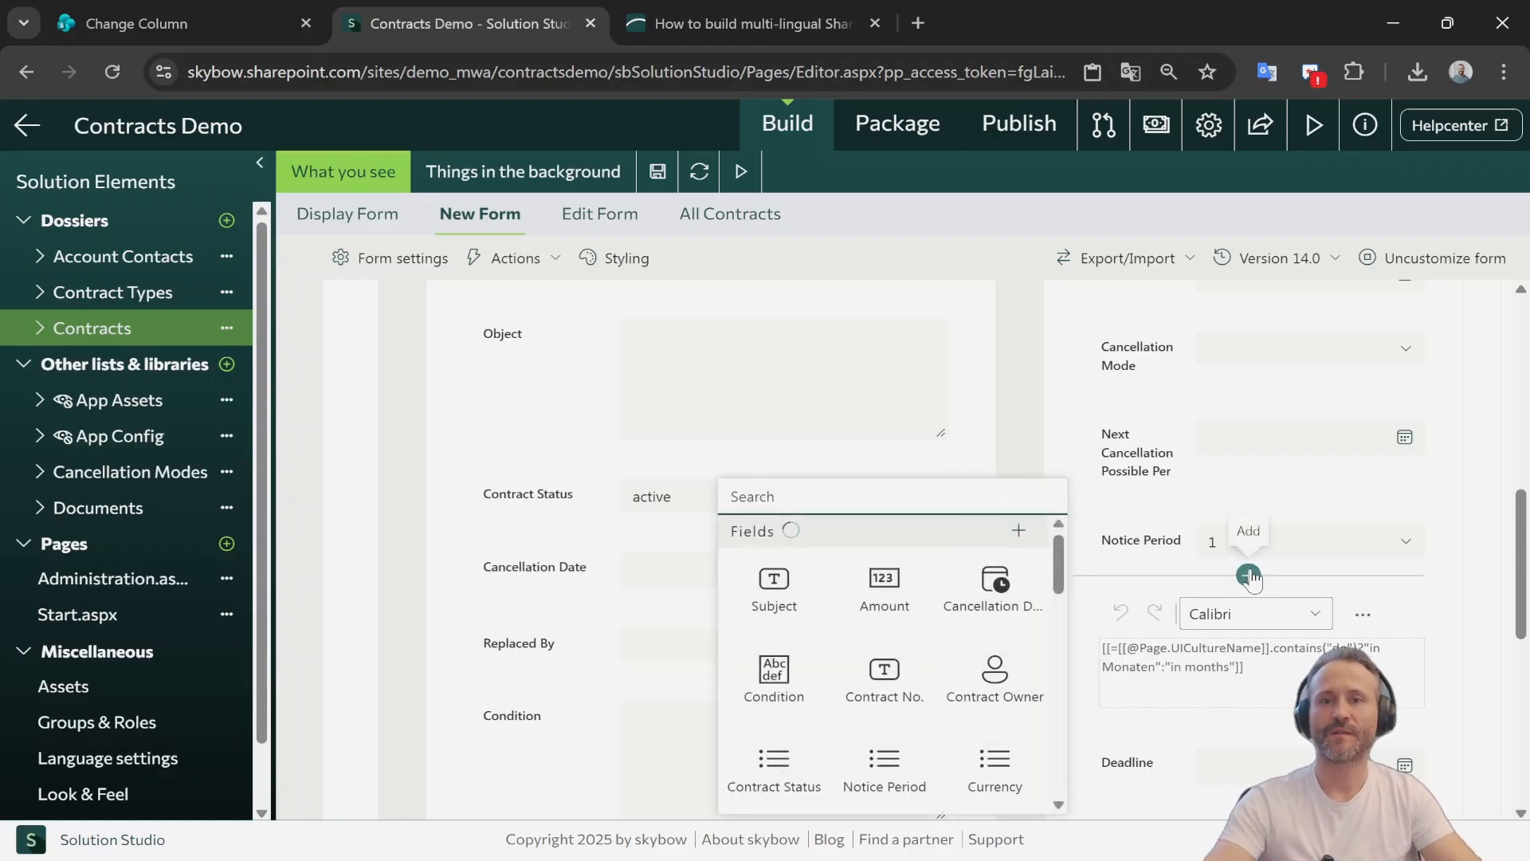
pyautogui.write('rich t')
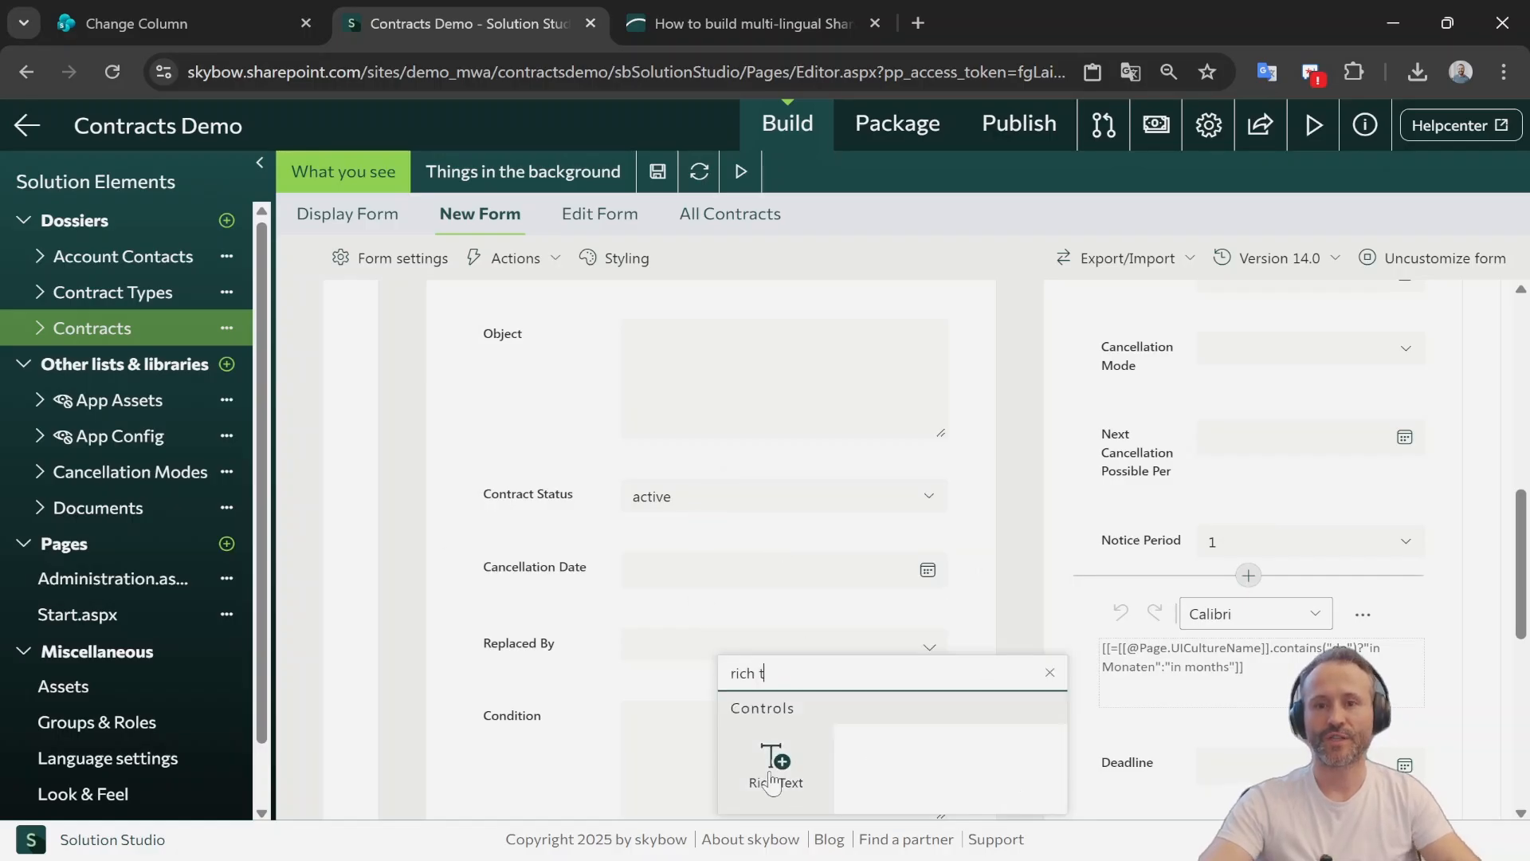
pyautogui.click(1200, 654)
# - Examine the complete UICultureName expression in the rich text block below Notice Period
pyautogui.moveTo(1275, 671); pyautogui.dragTo(1099, 653)
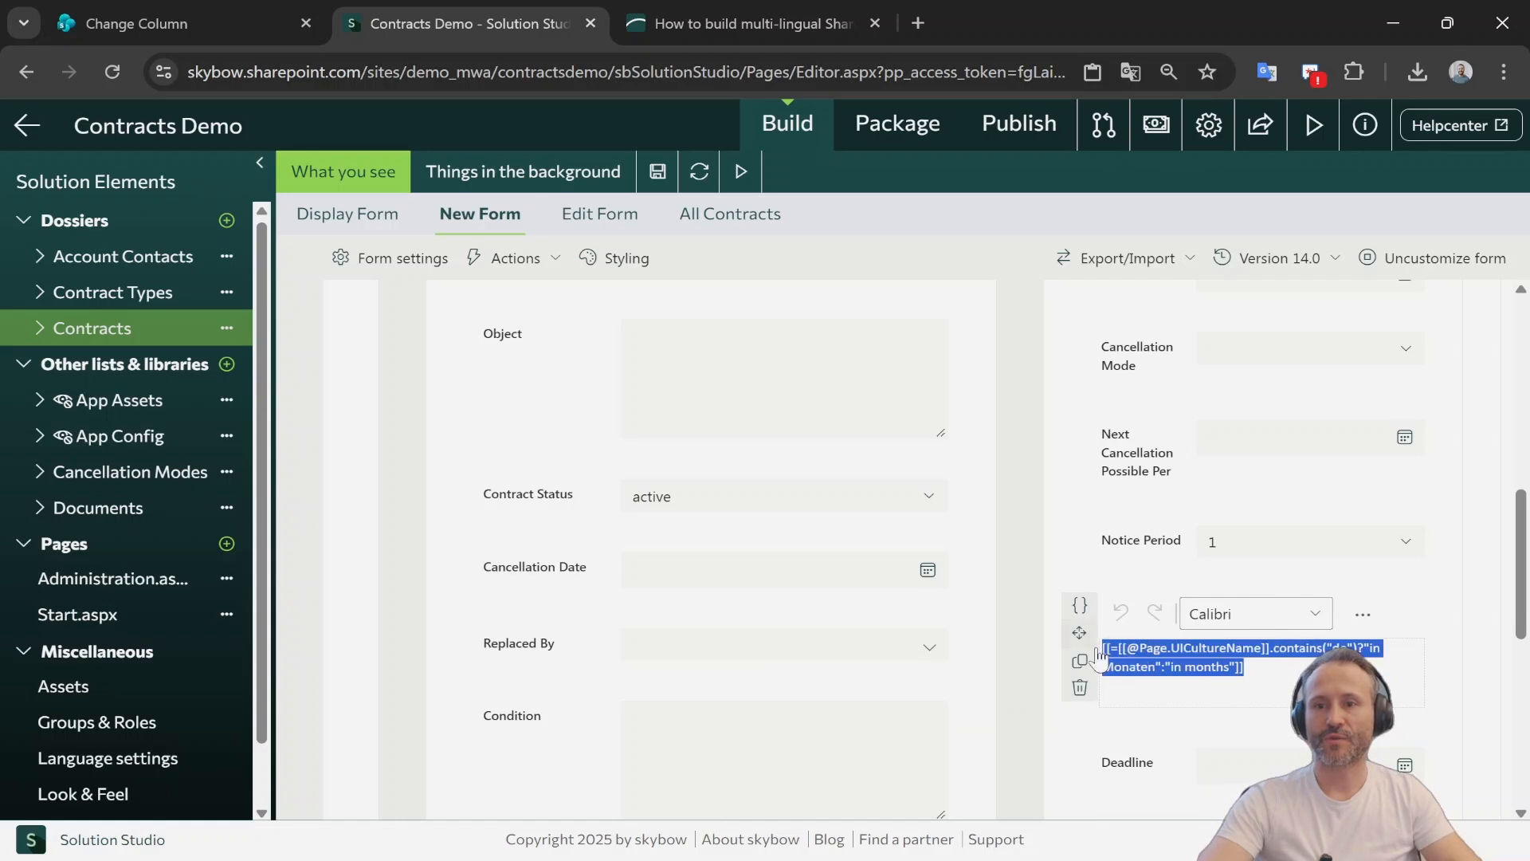
pyautogui.click(1271, 672)
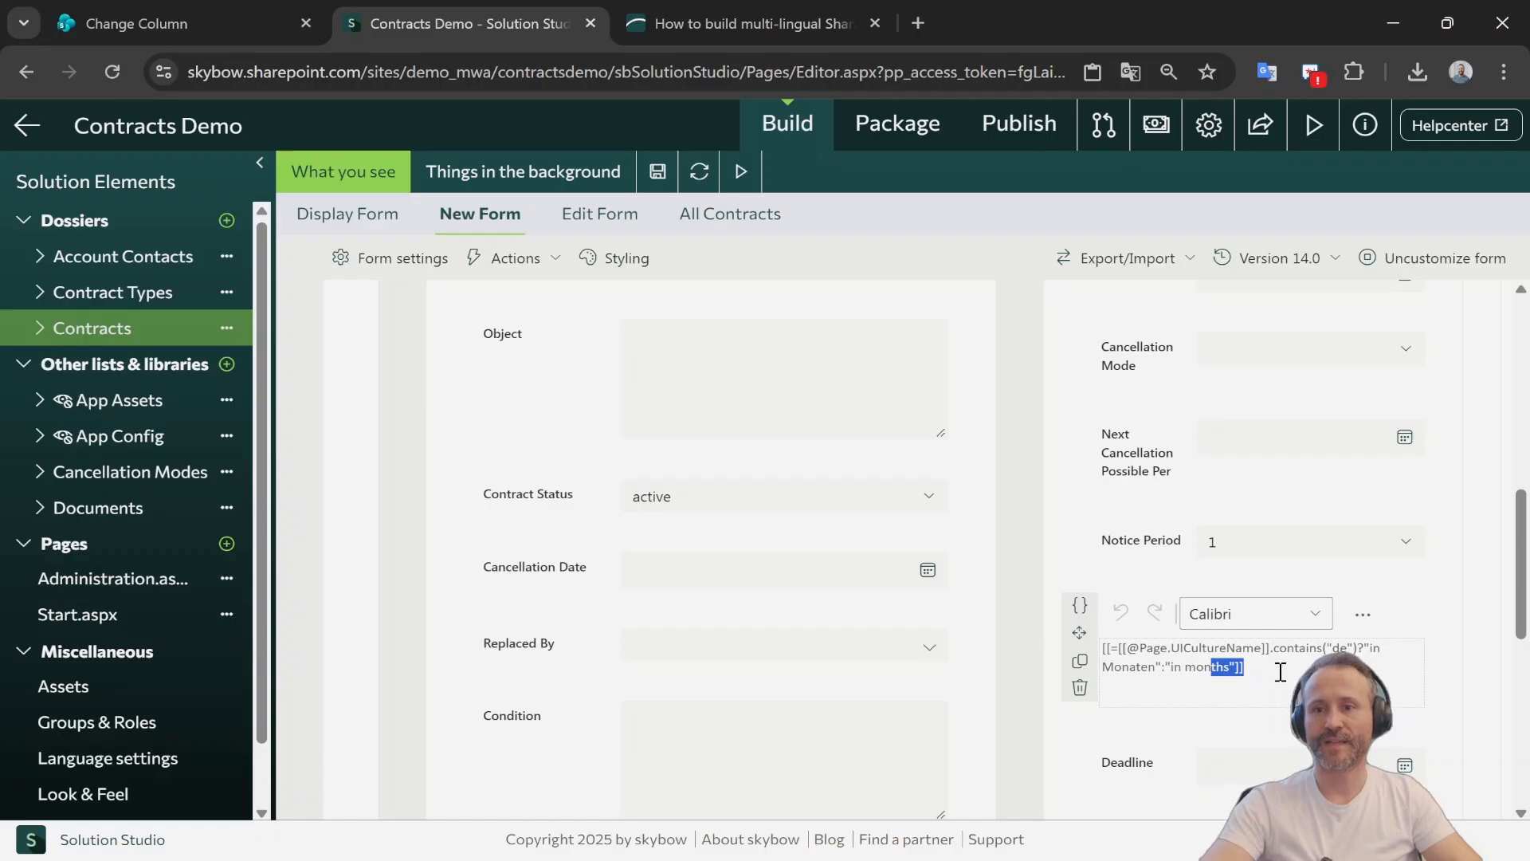
pyautogui.moveTo(1271, 671); pyautogui.dragTo(1121, 659)
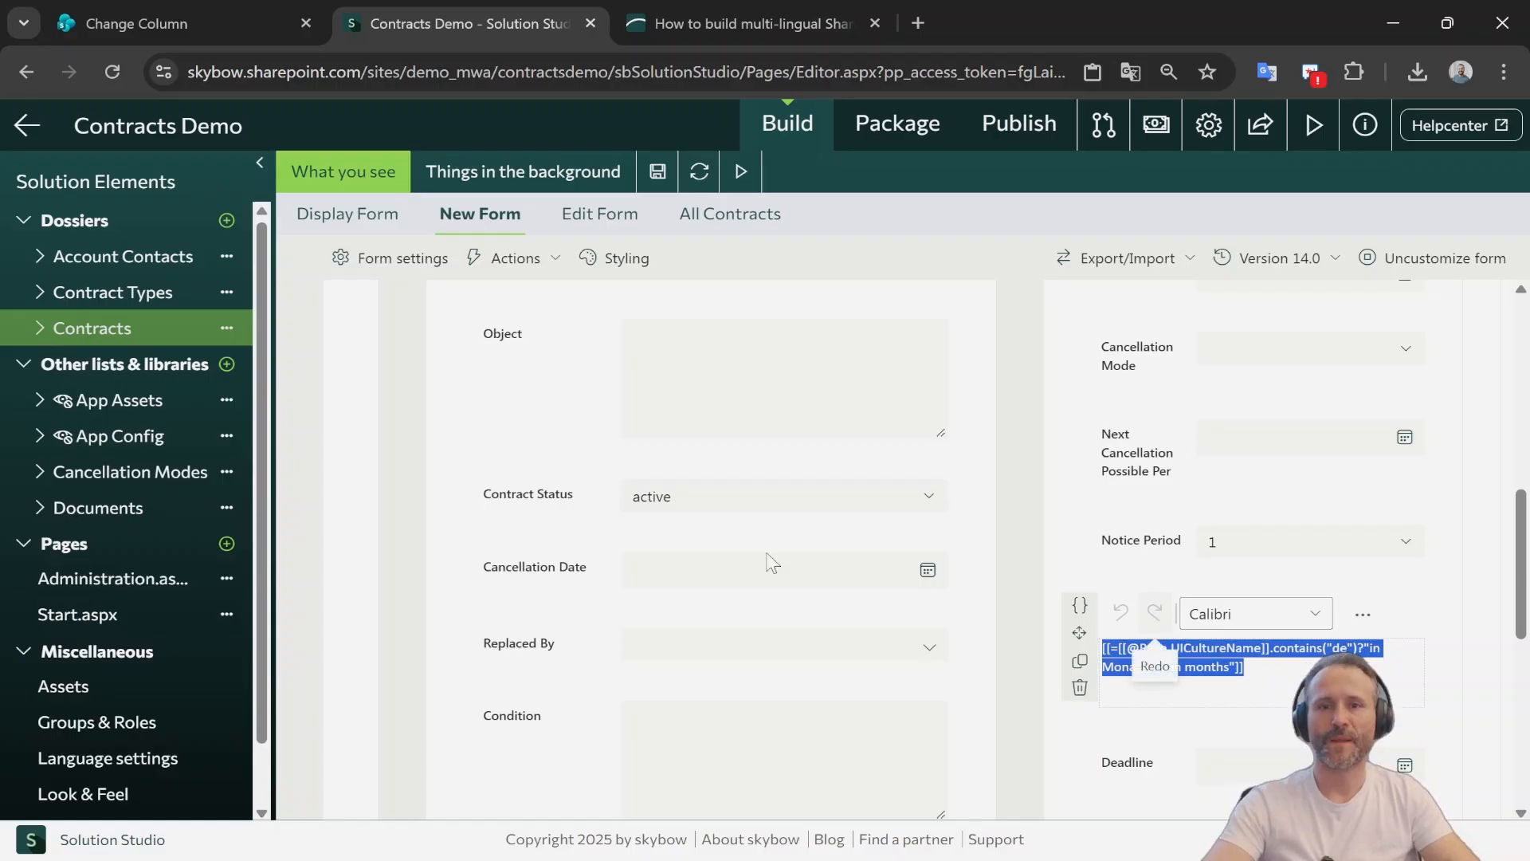
# - View the configuration of the "Hilfe"/"Help" button below Contract Type in the New Form, and close it
pyautogui.scroll(-8, 900, 488)
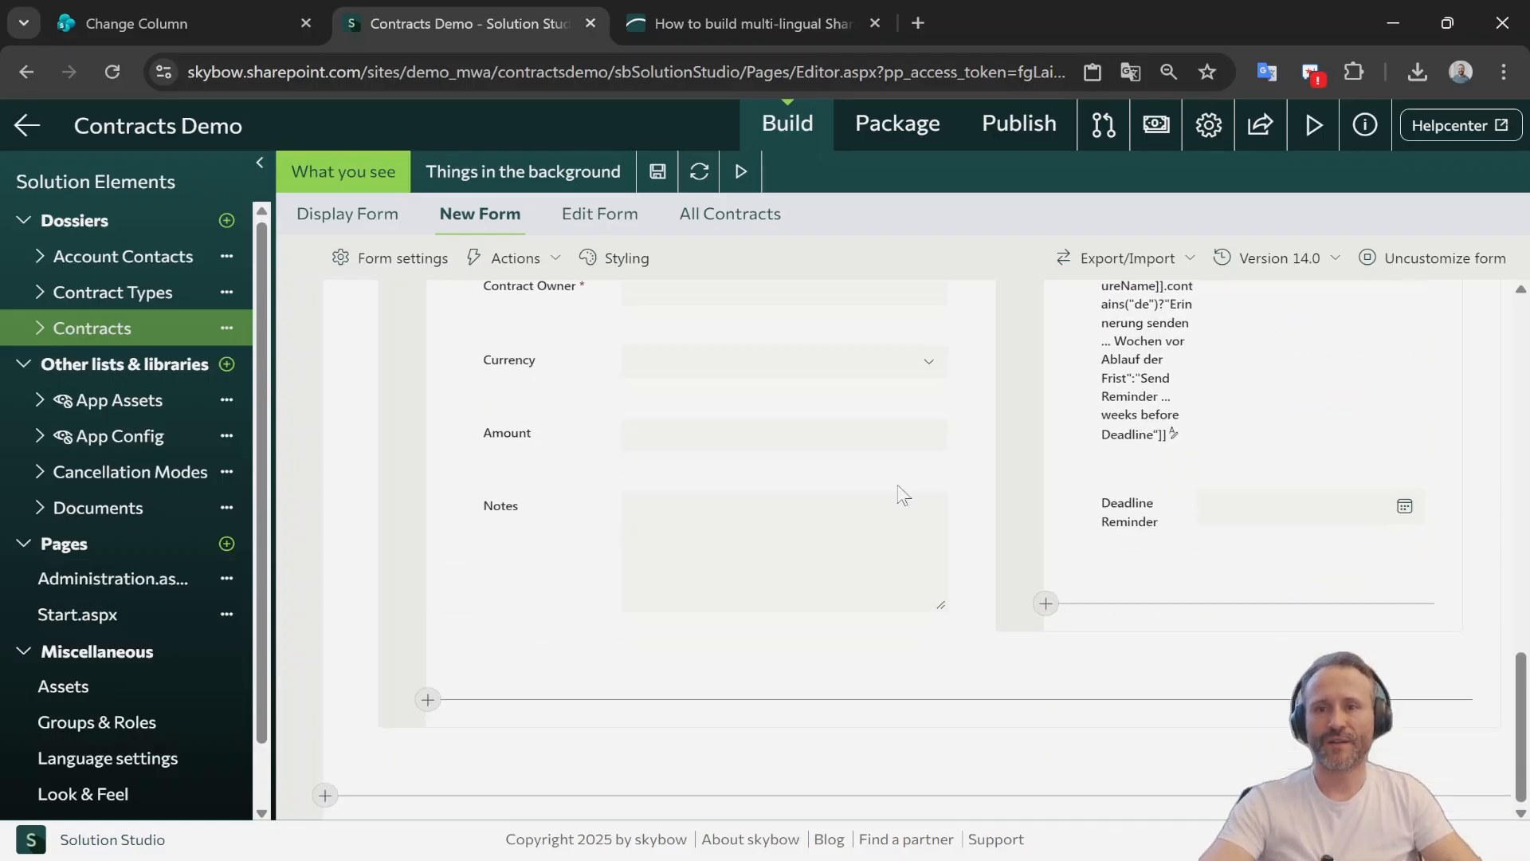
pyautogui.scroll(15, 908, 493)
pyautogui.scroll(-3, 911, 494)
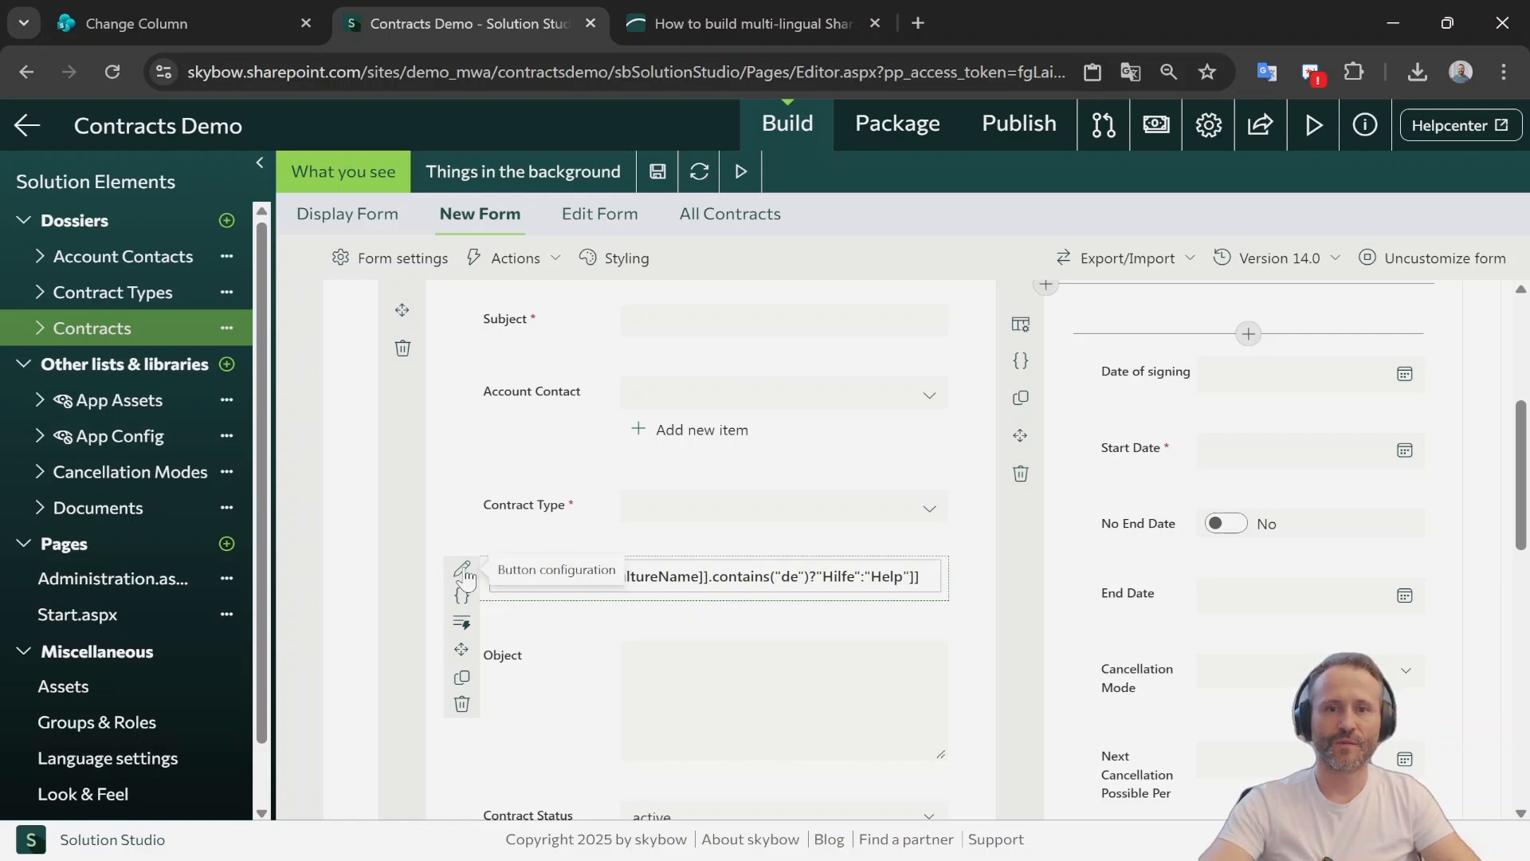
pyautogui.click(717, 576)
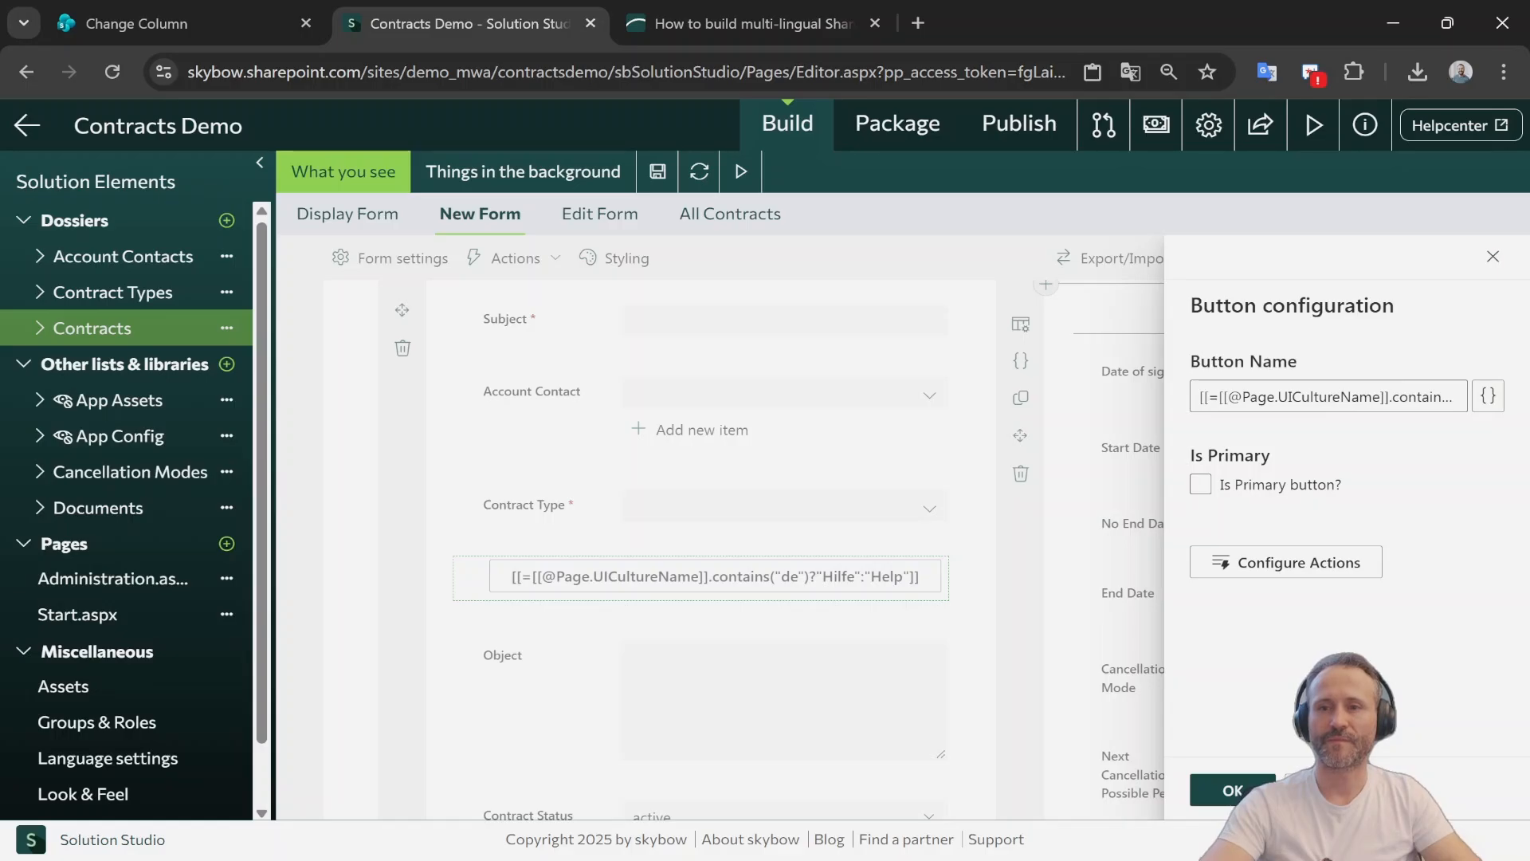
pyautogui.click(594, 550)
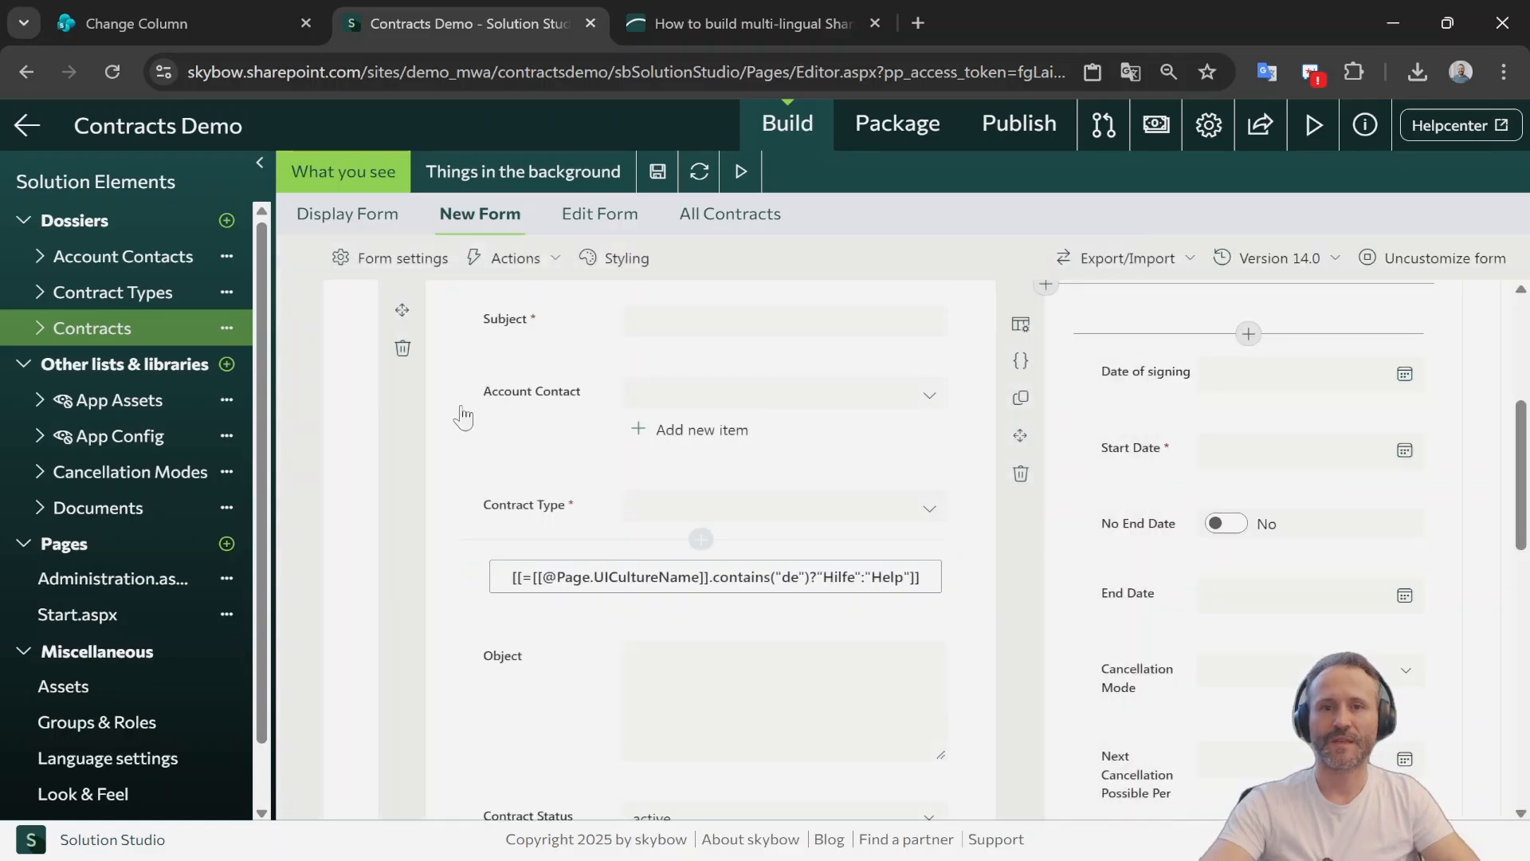
# - Open the Start.aspx page, discarding the unsaved form changes, and examine the display name expression of its "Neuer Vertrag" action button
pyautogui.click(79, 615)
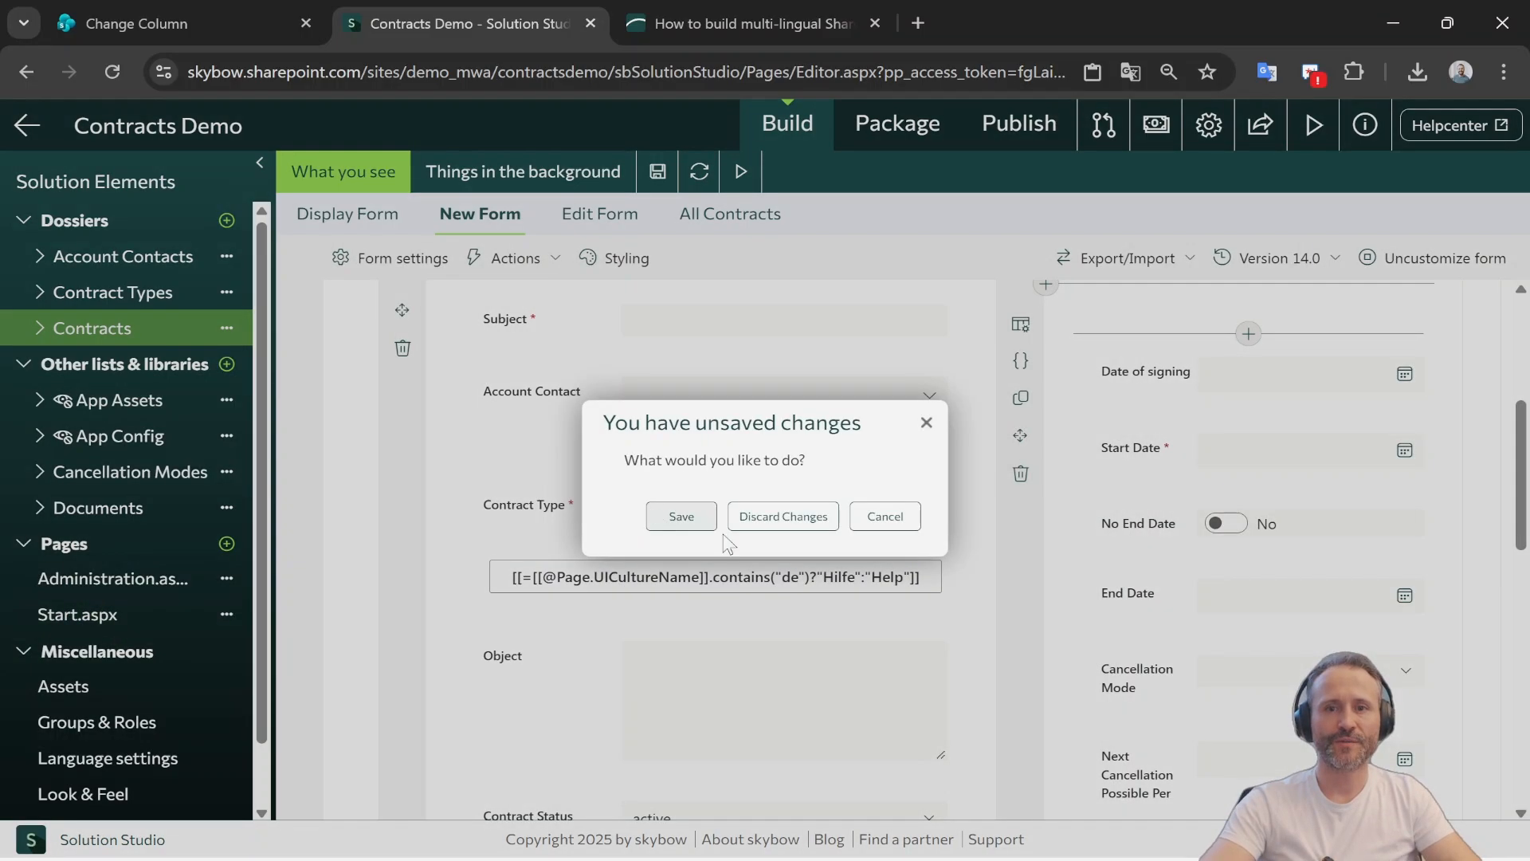
pyautogui.click(782, 517)
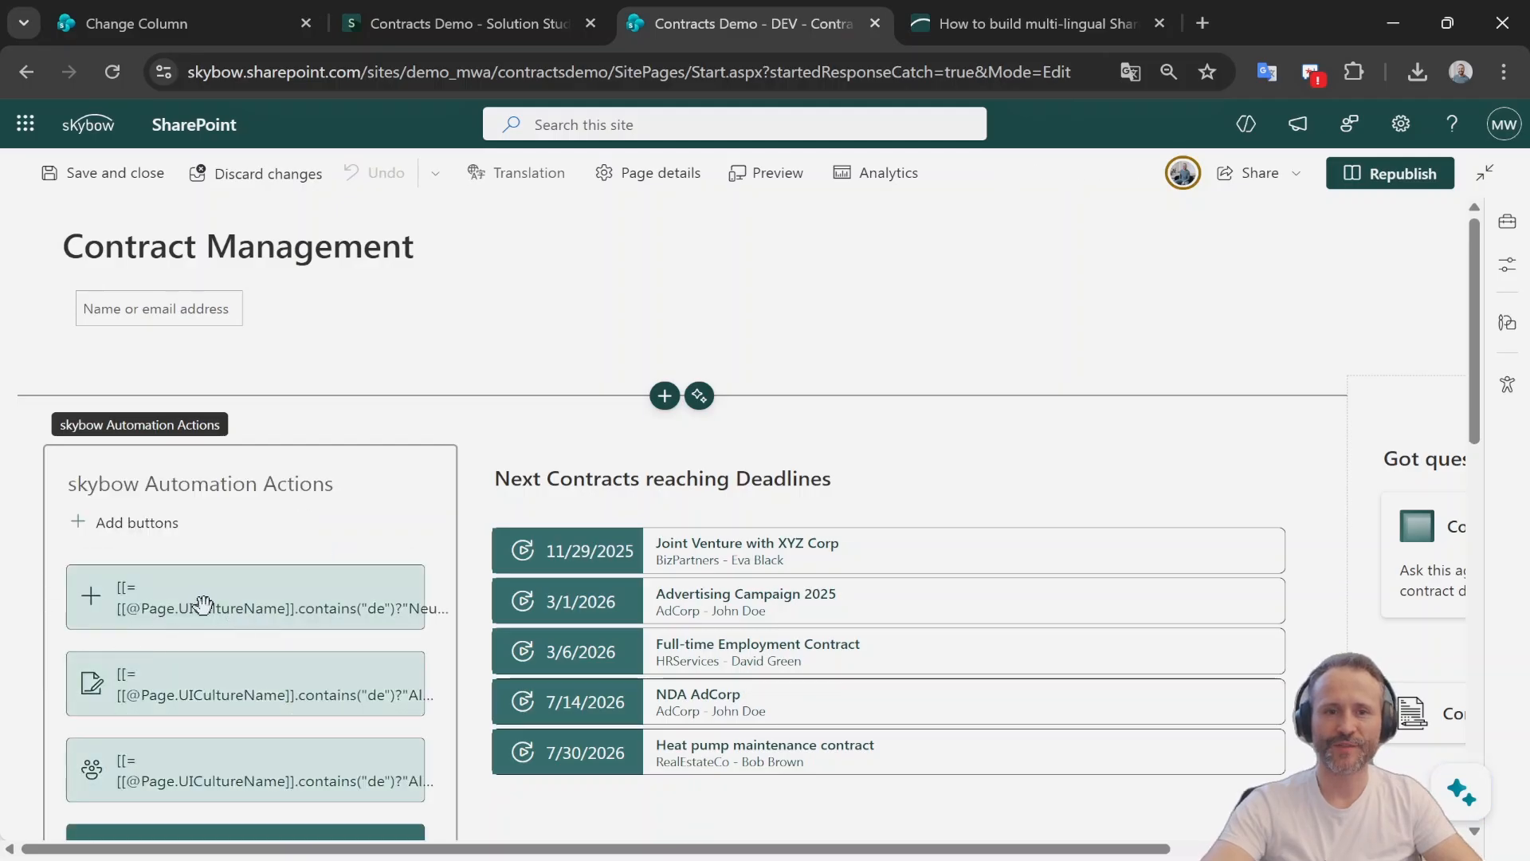
pyautogui.click(206, 608)
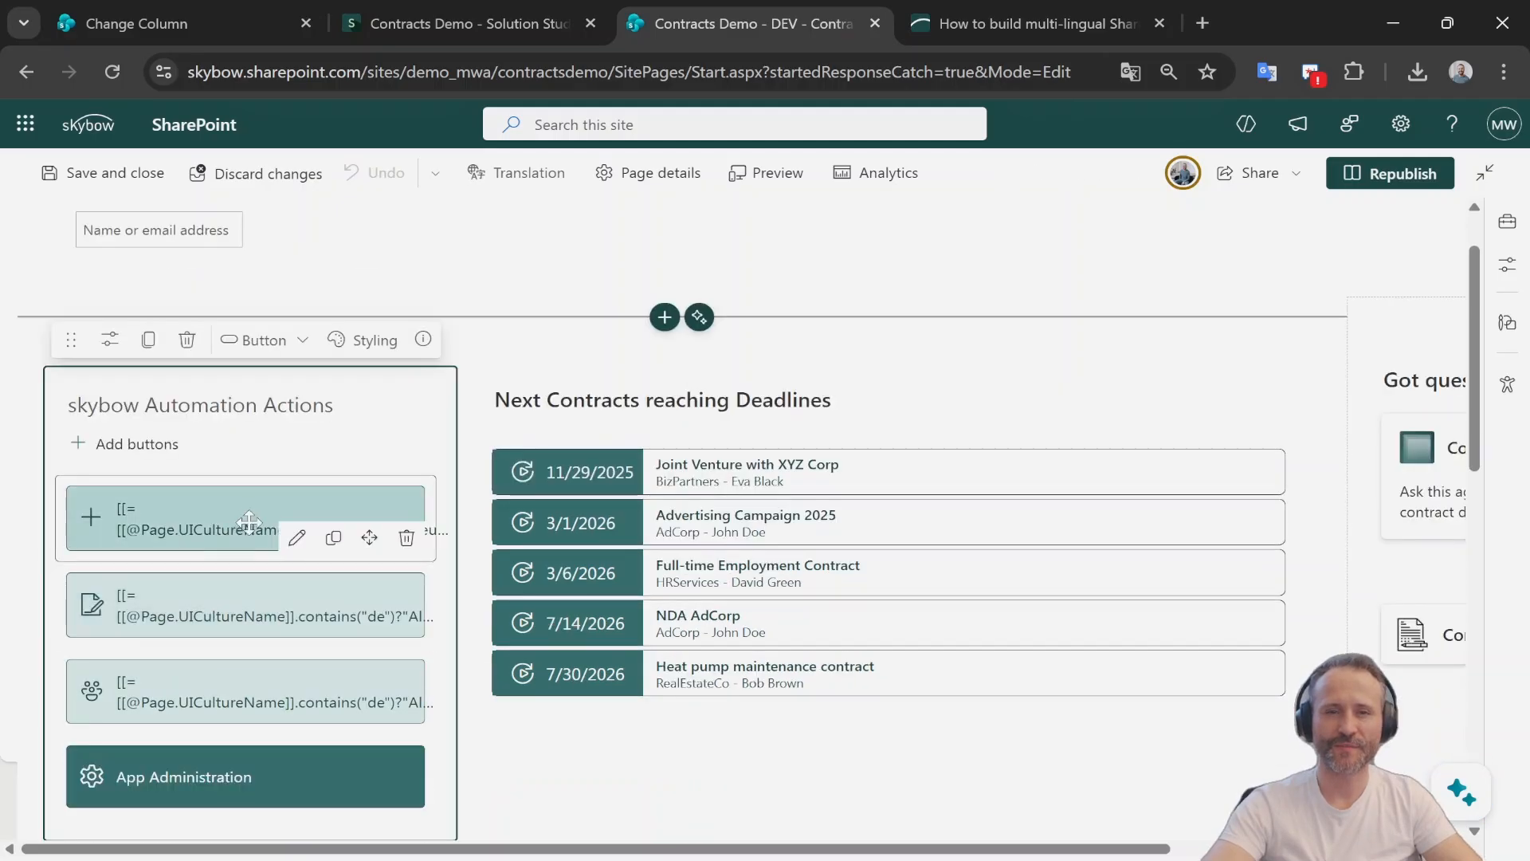
pyautogui.click(295, 539)
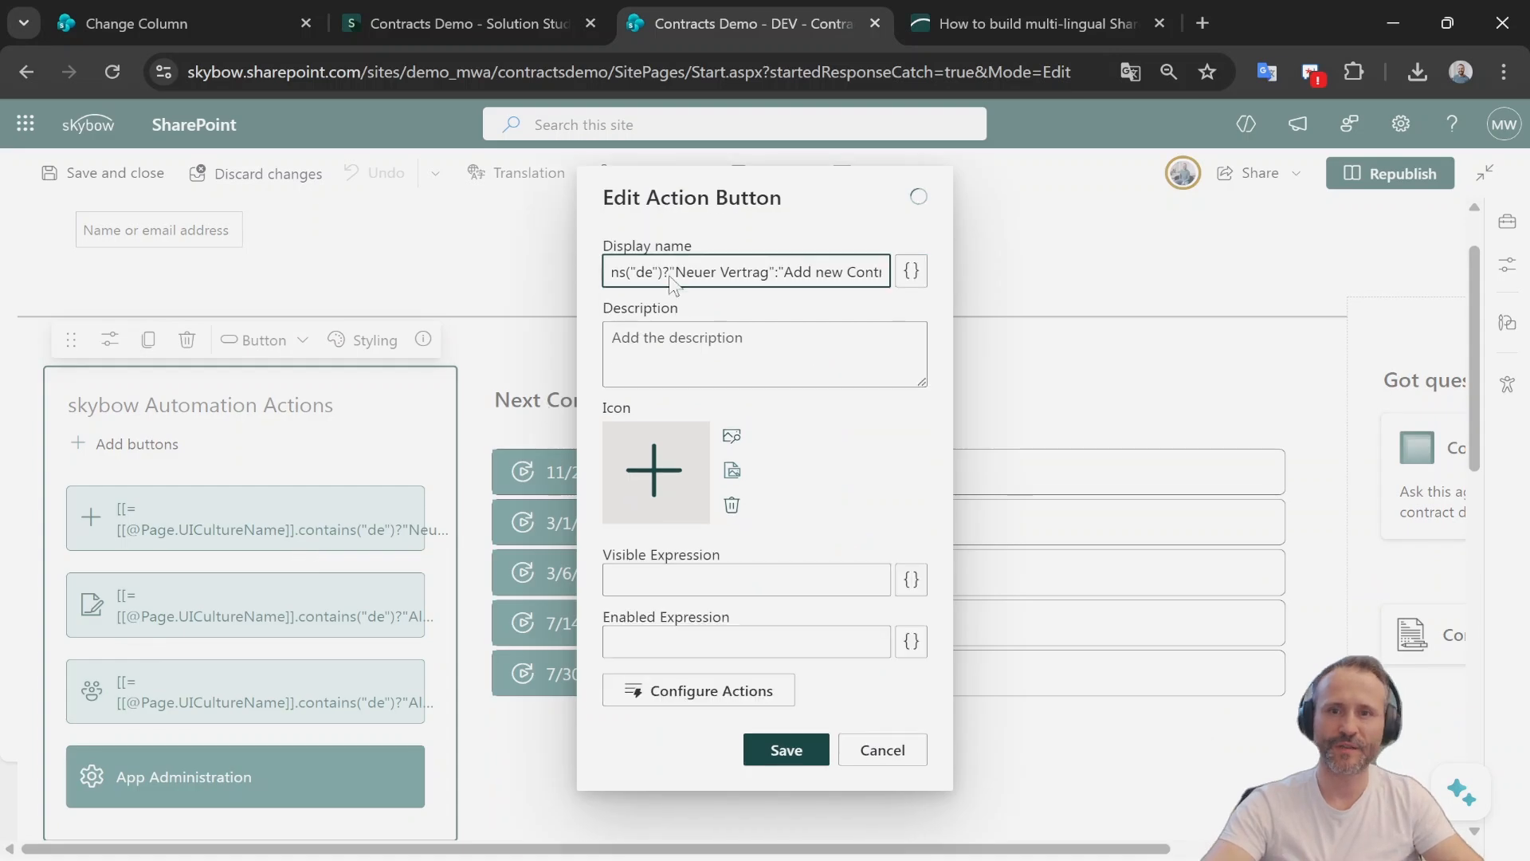
pyautogui.moveTo(829, 269); pyautogui.dragTo(558, 279)
pyautogui.click(791, 273)
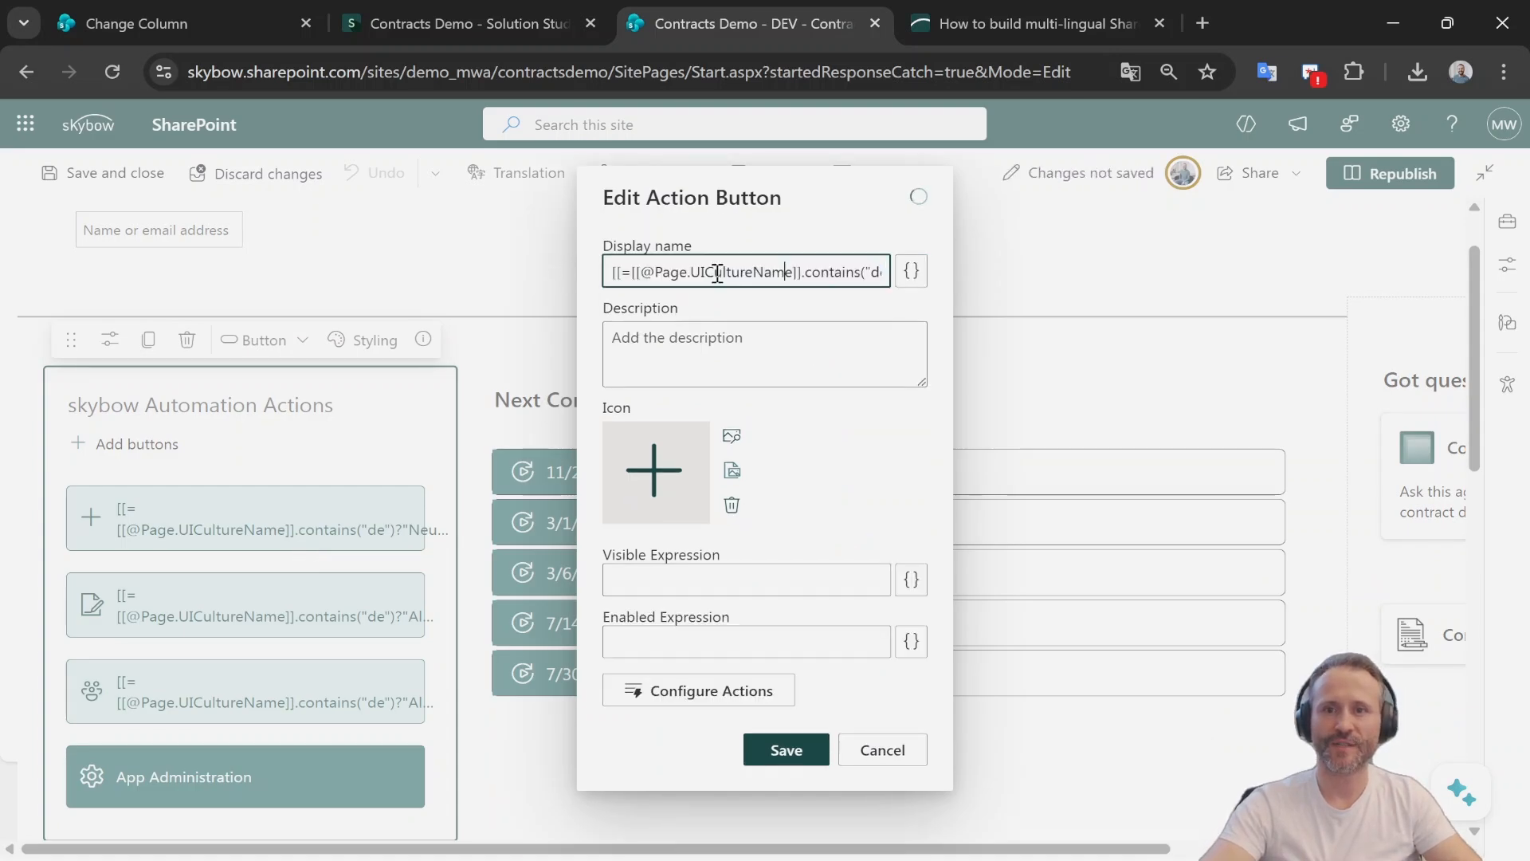
pyautogui.moveTo(812, 273); pyautogui.dragTo(991, 276)
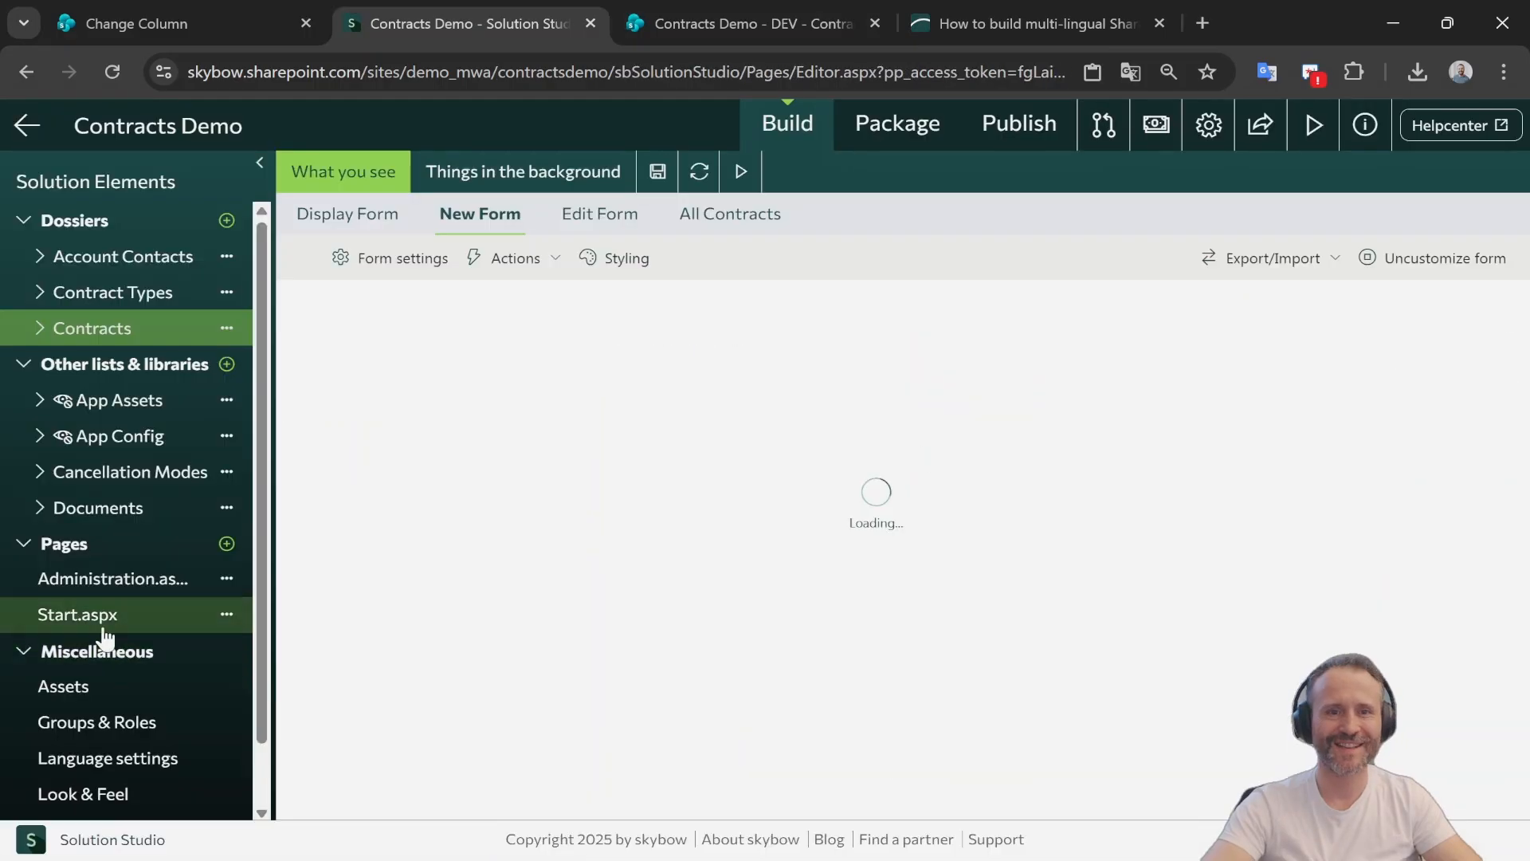
# - Open the site's languages page from the solution's Language settings, and examine its advanced translation settings
pyautogui.click(114, 763)
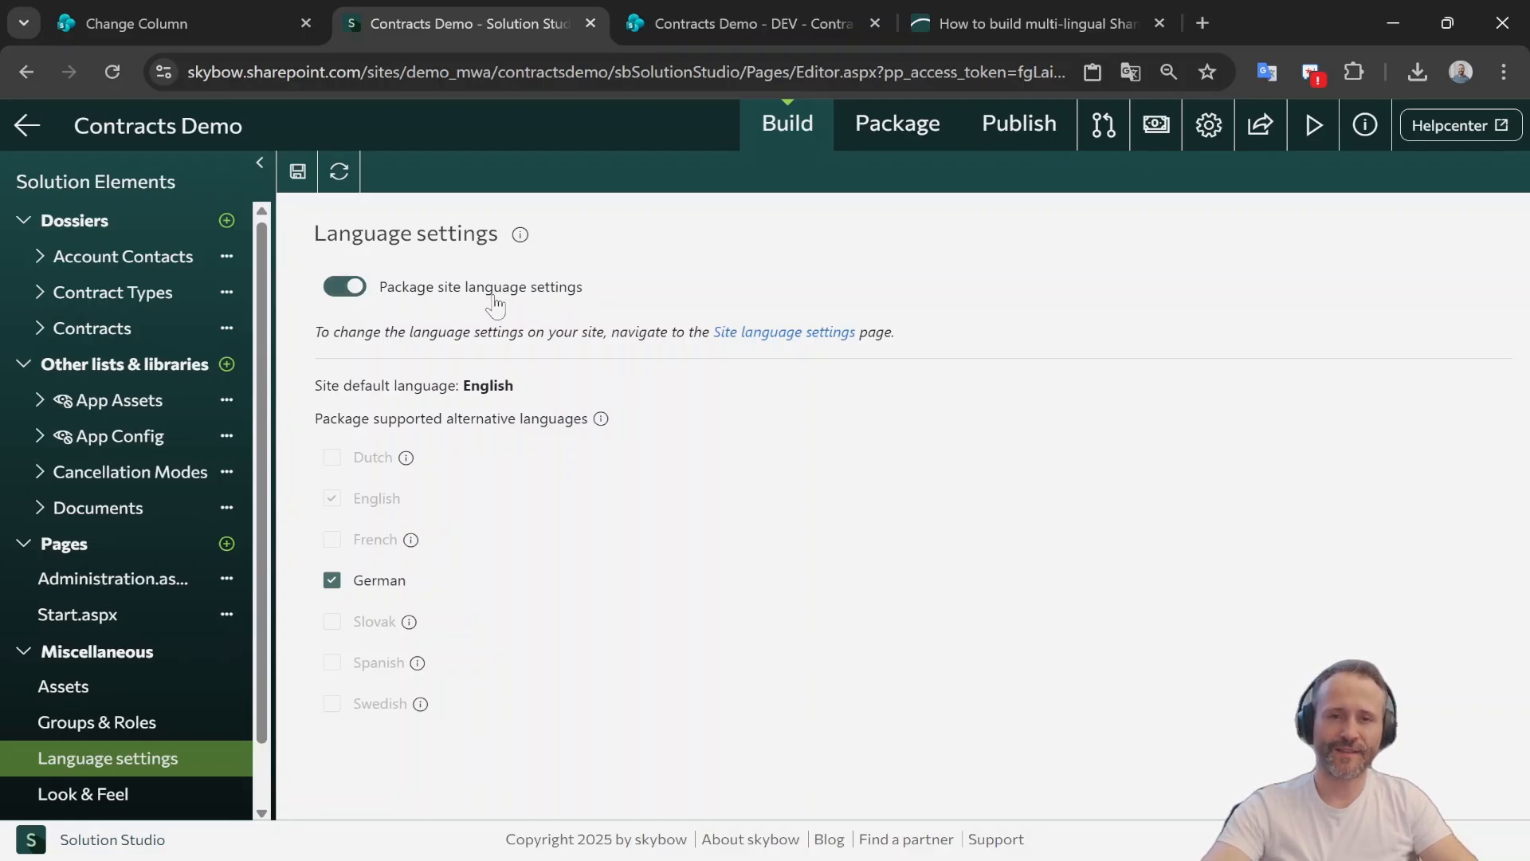
pyautogui.click(797, 333)
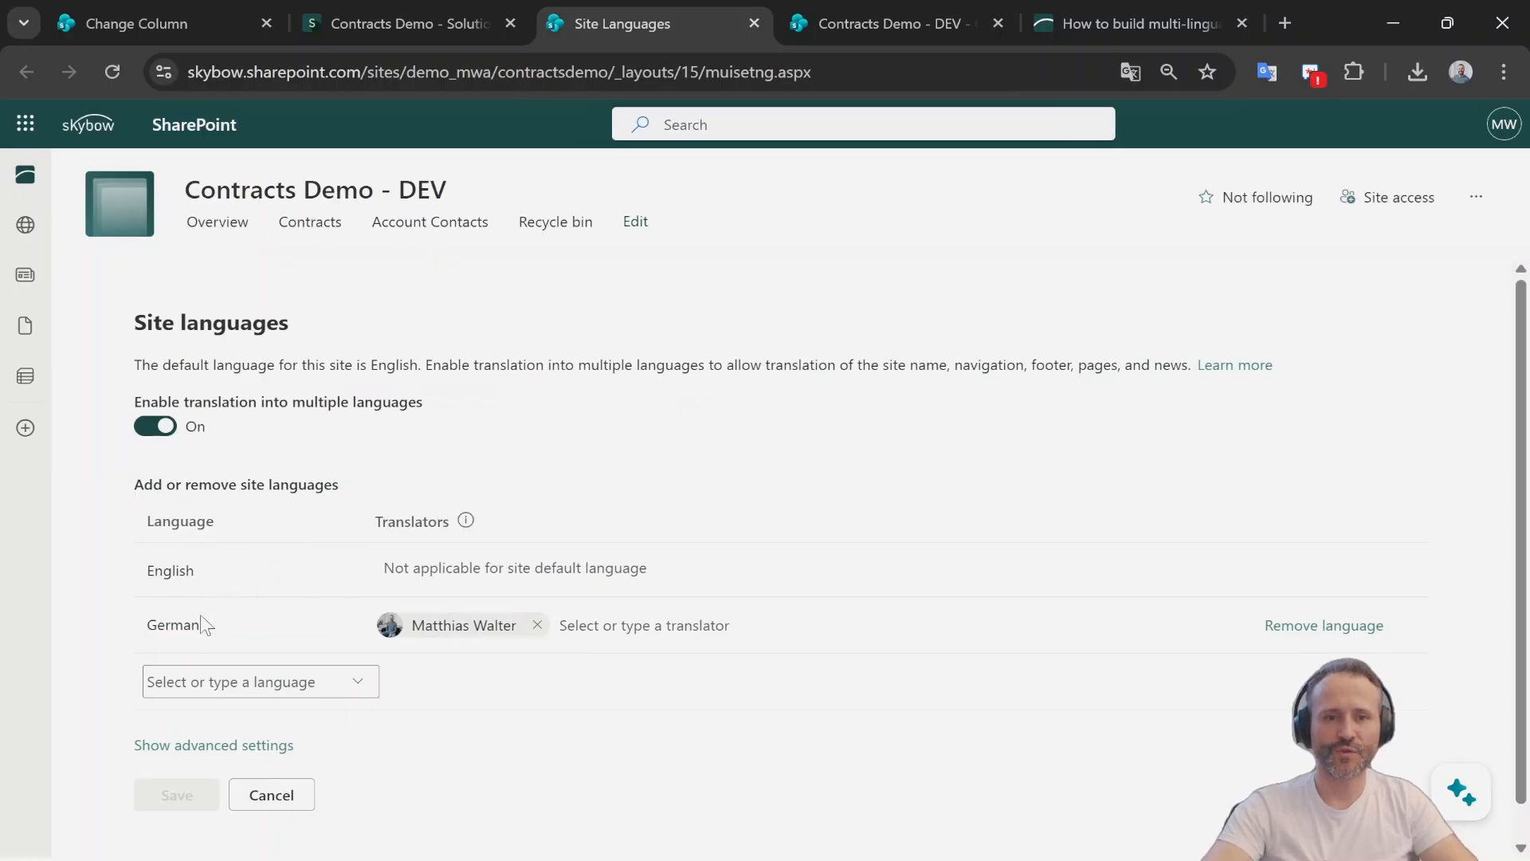
pyautogui.click(239, 745)
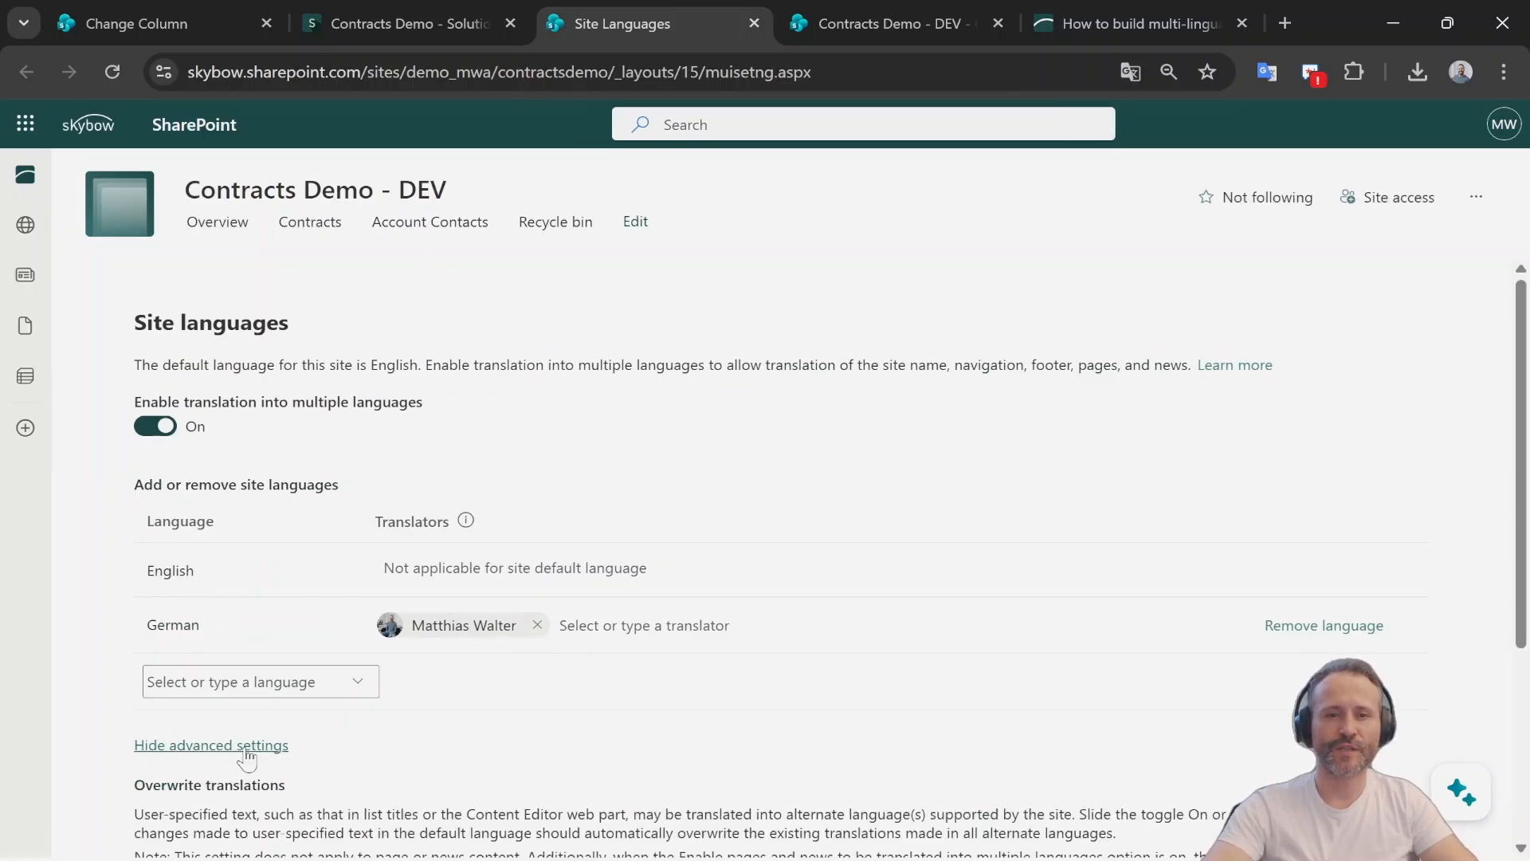
pyautogui.scroll(-3, 291, 737)
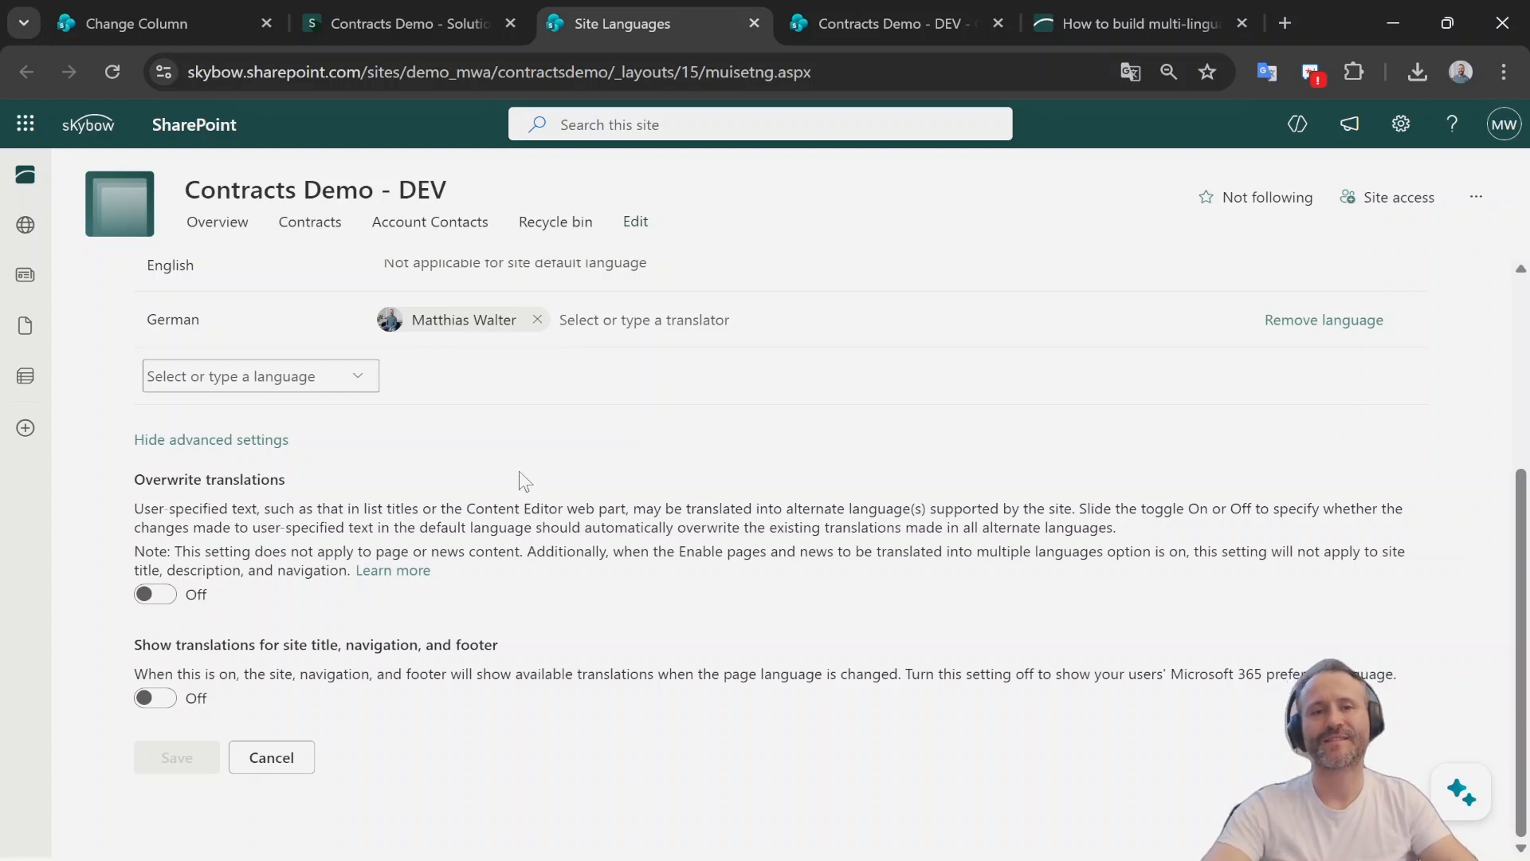
# - Open a new contract form from the site's Overview page and review its Details fields
pyautogui.click(399, 23)
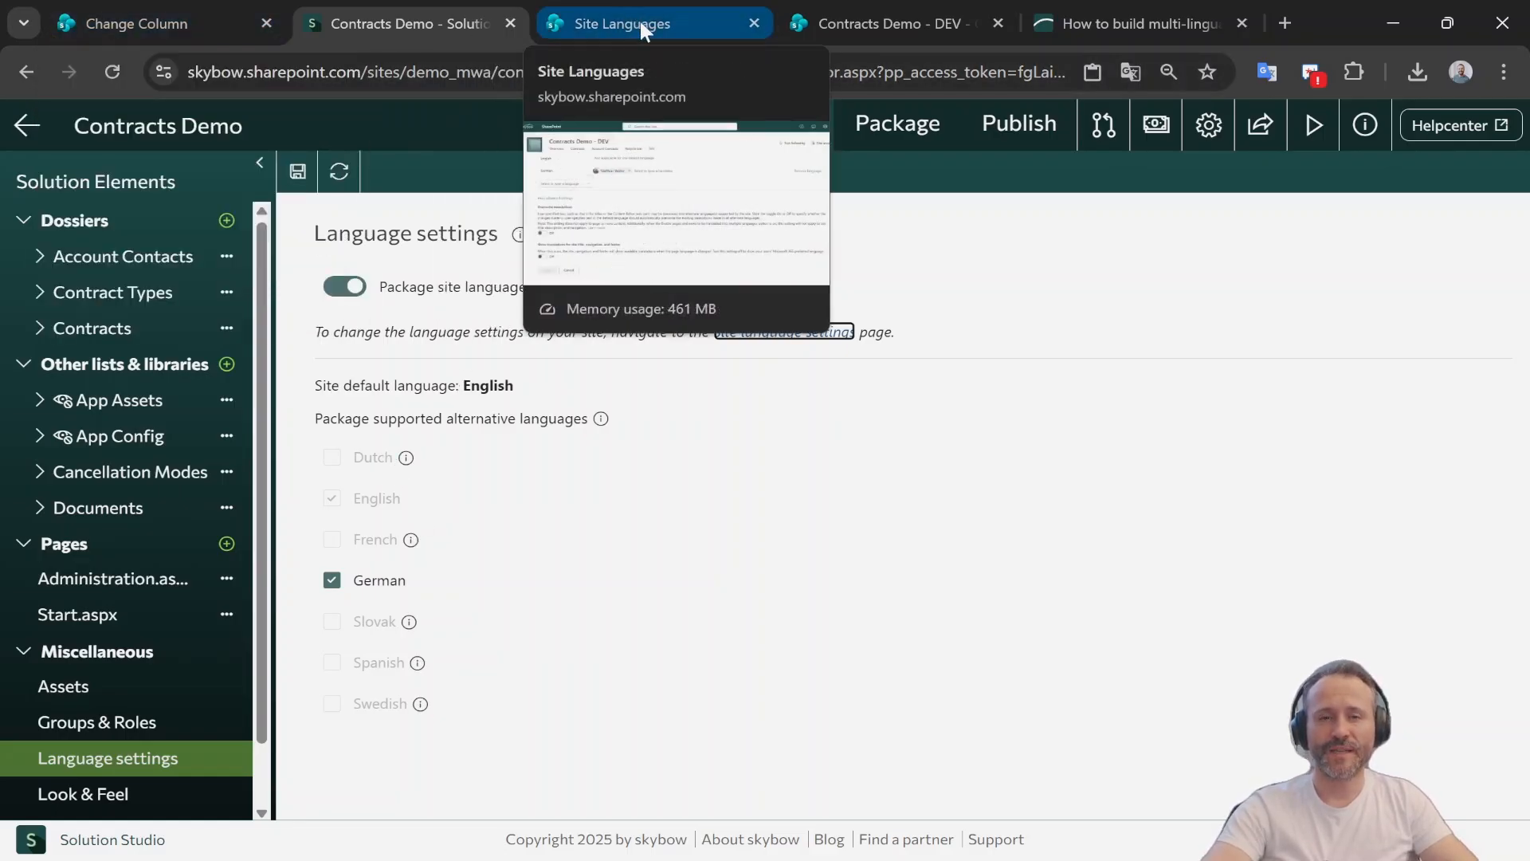
pyautogui.click(641, 26)
pyautogui.click(227, 228)
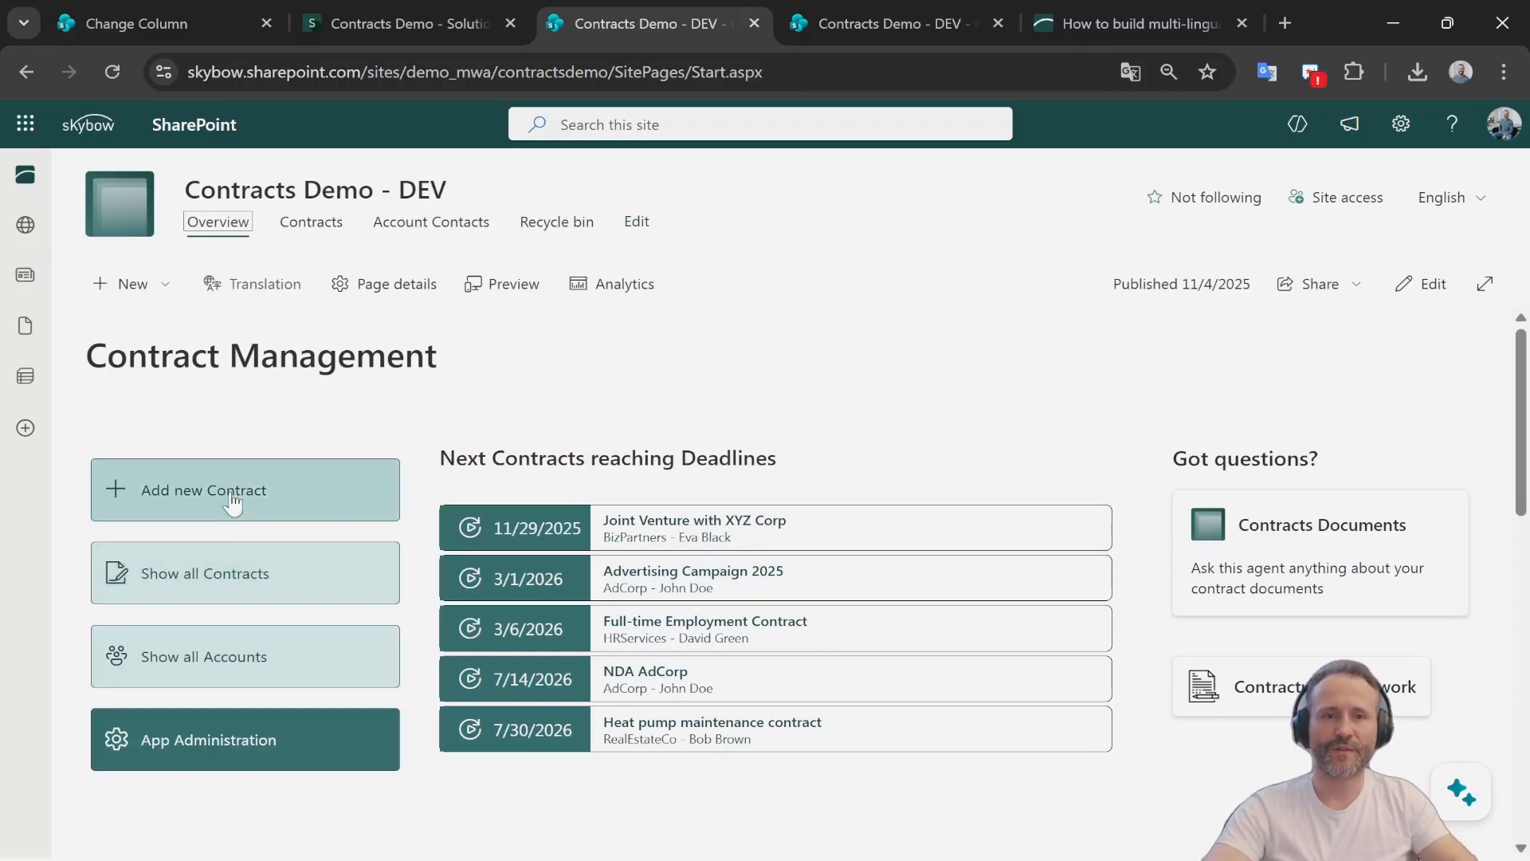
pyautogui.click(295, 514)
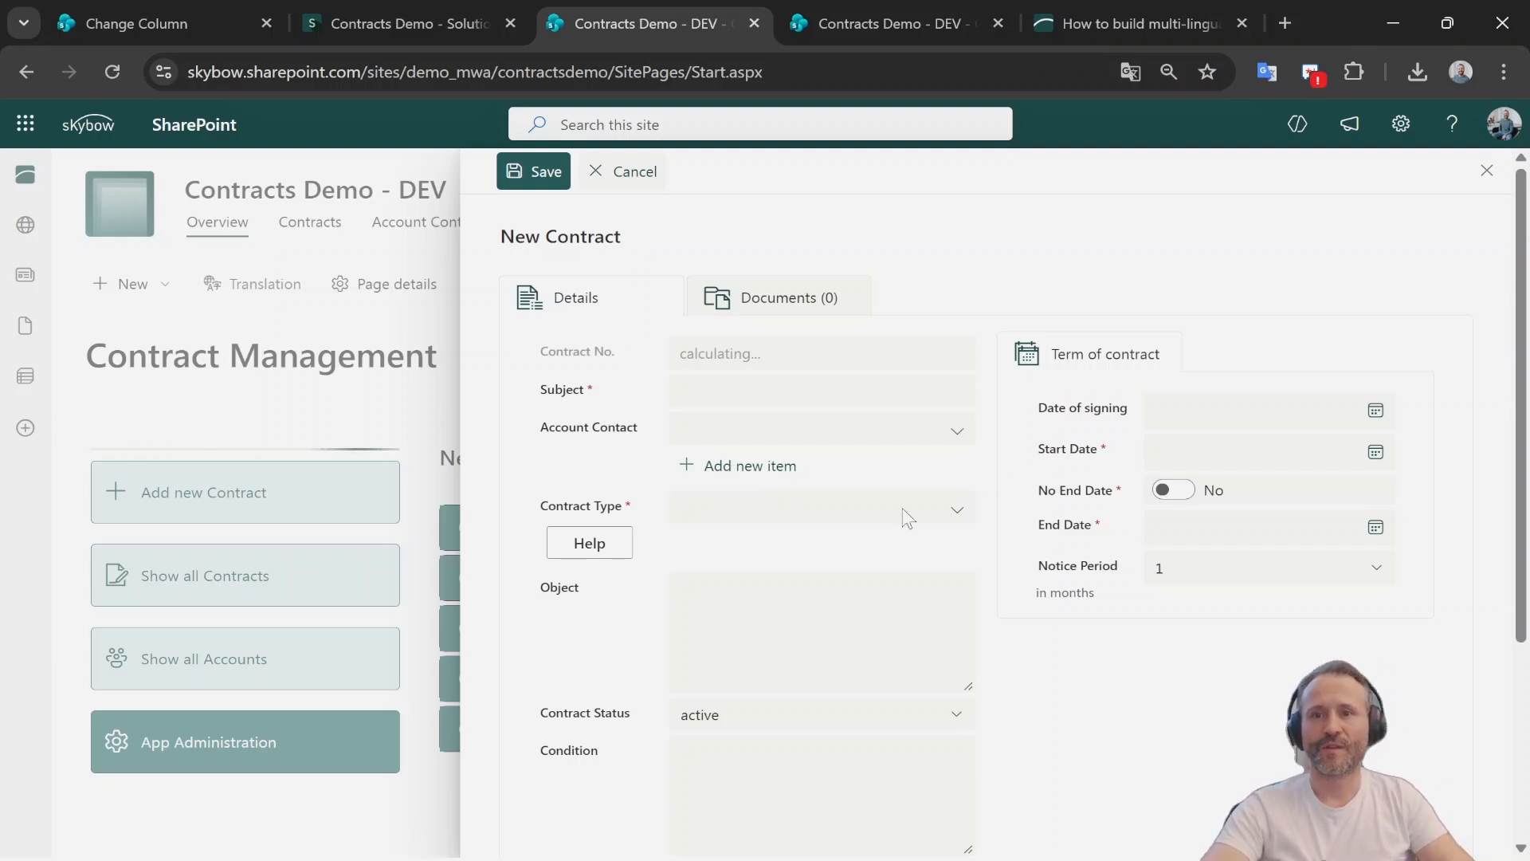
pyautogui.scroll(-3, 1112, 660)
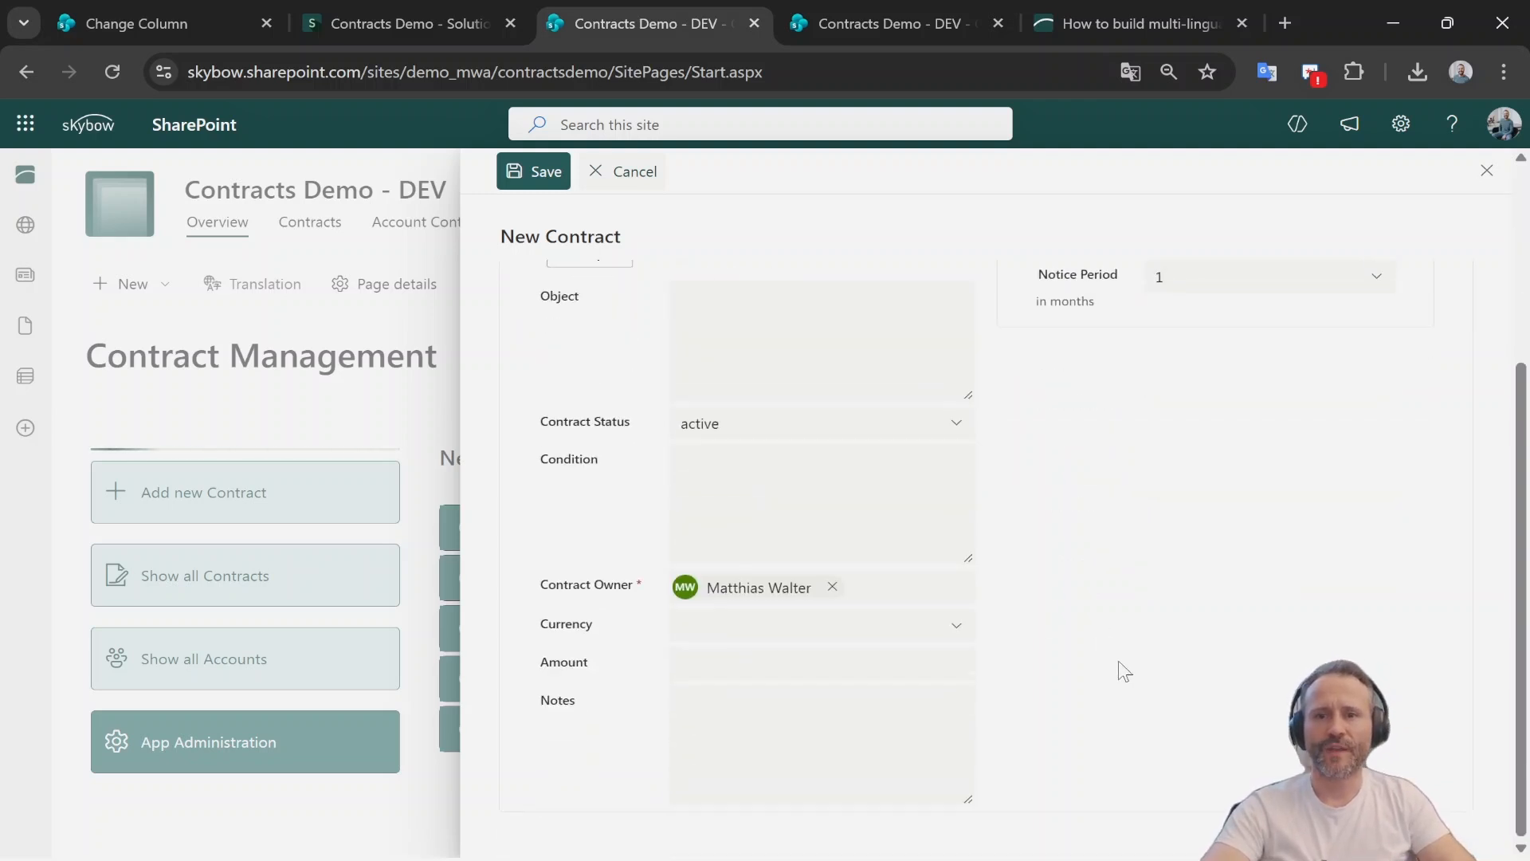
pyautogui.scroll(3, 1123, 671)
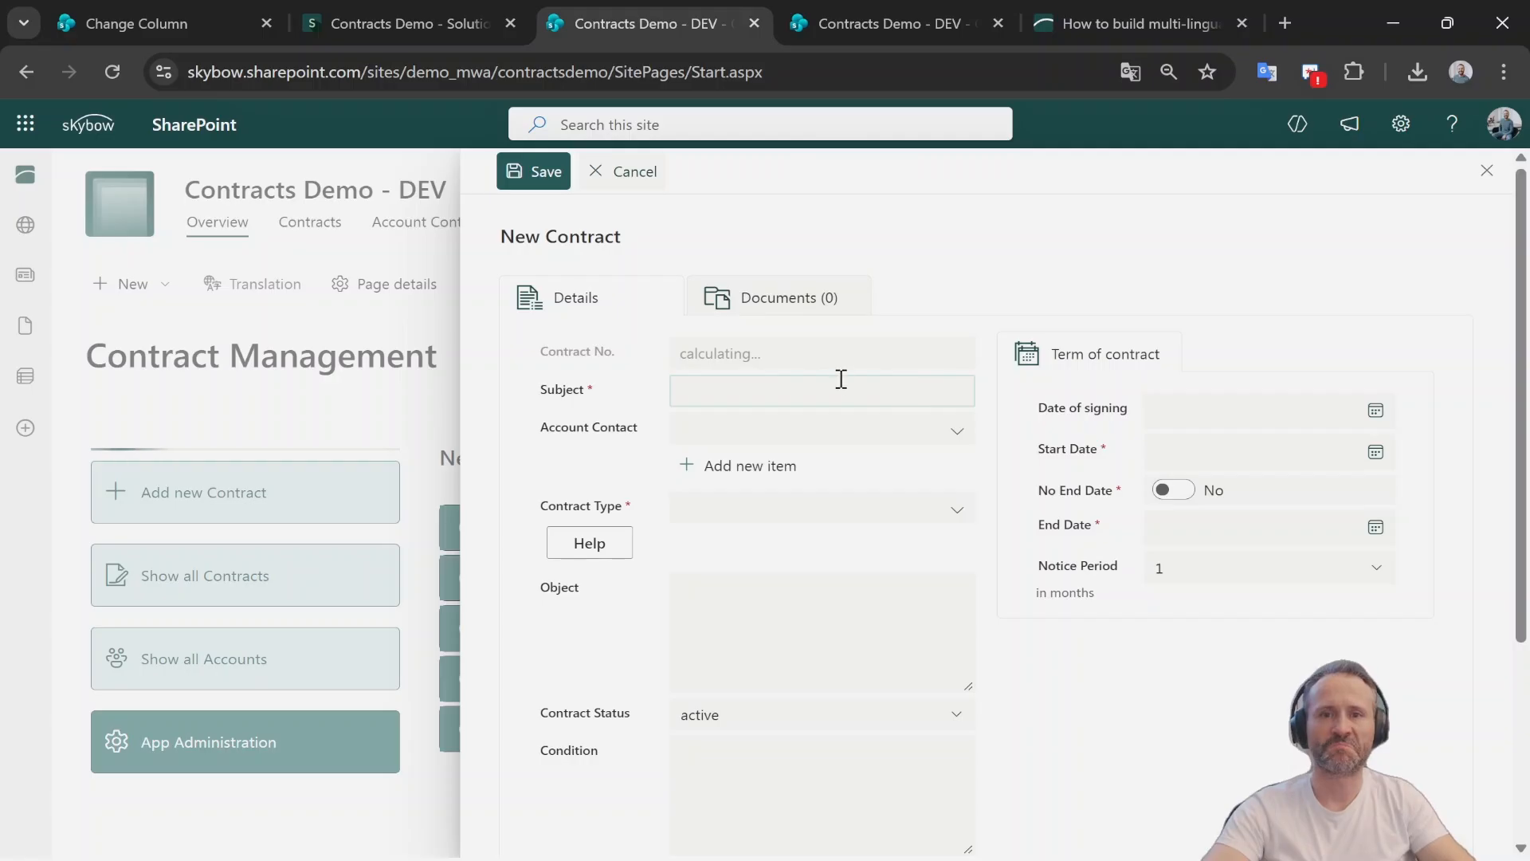
# - View the Documents section of the new contract form, and return to its Details
pyautogui.click(777, 297)
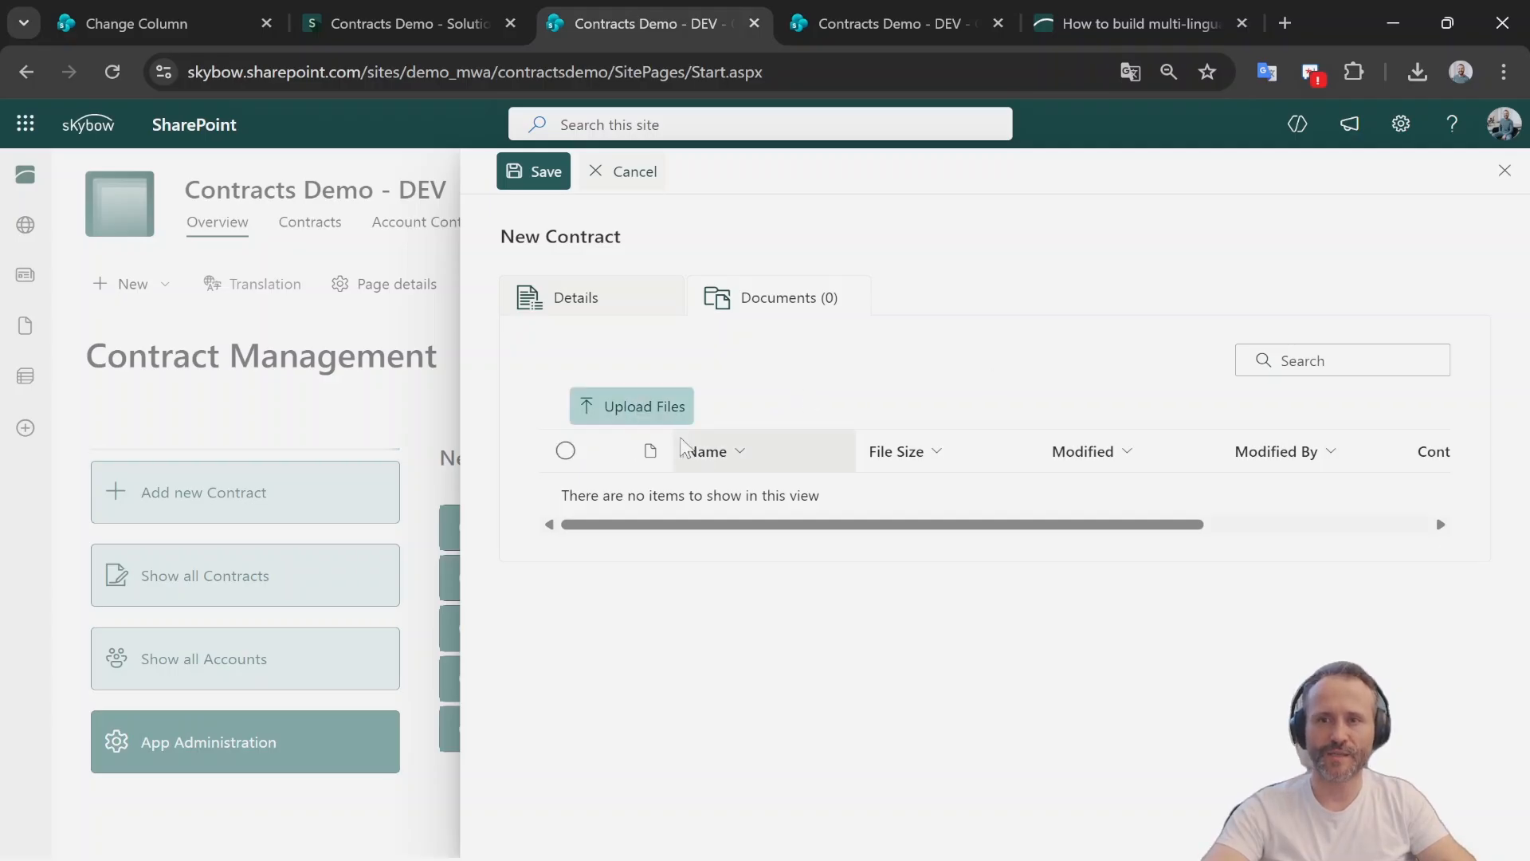
pyautogui.click(1307, 362)
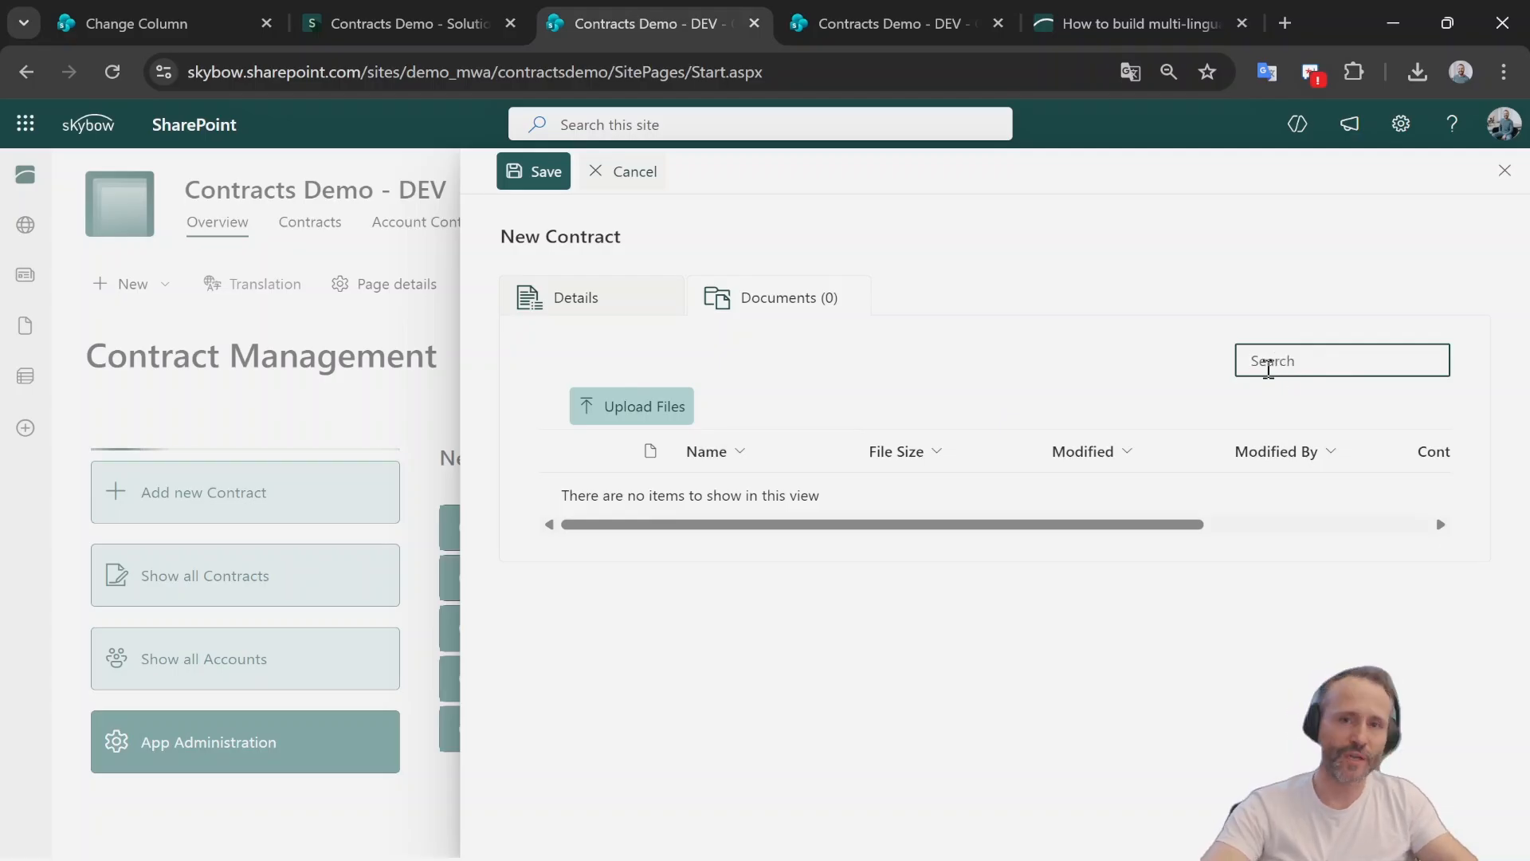
pyautogui.click(610, 311)
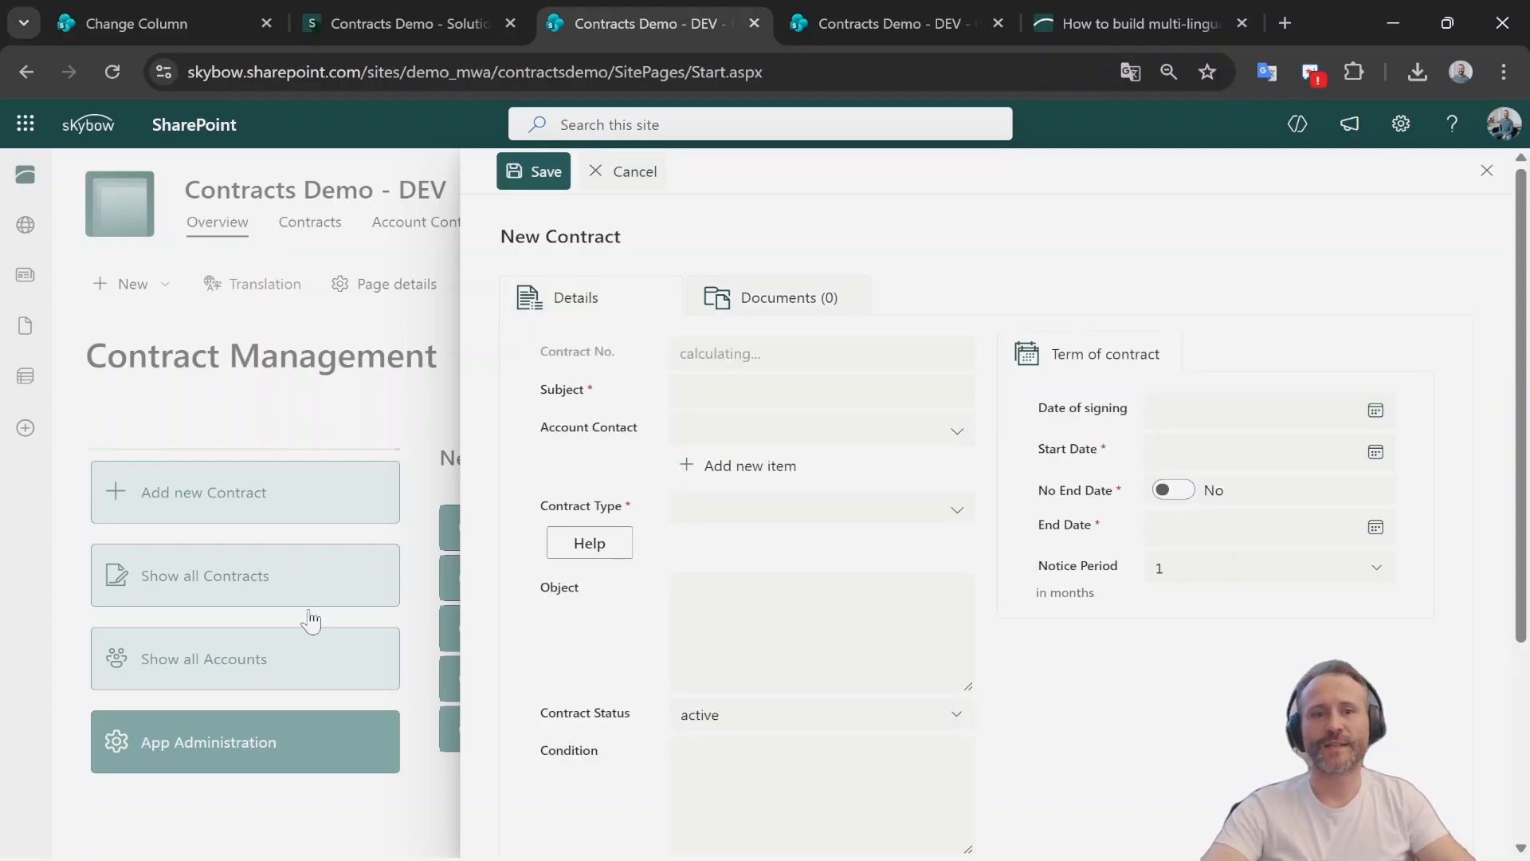
# - Return to the solution's Language settings and examine the note on French and the site default language
pyautogui.click(351, 26)
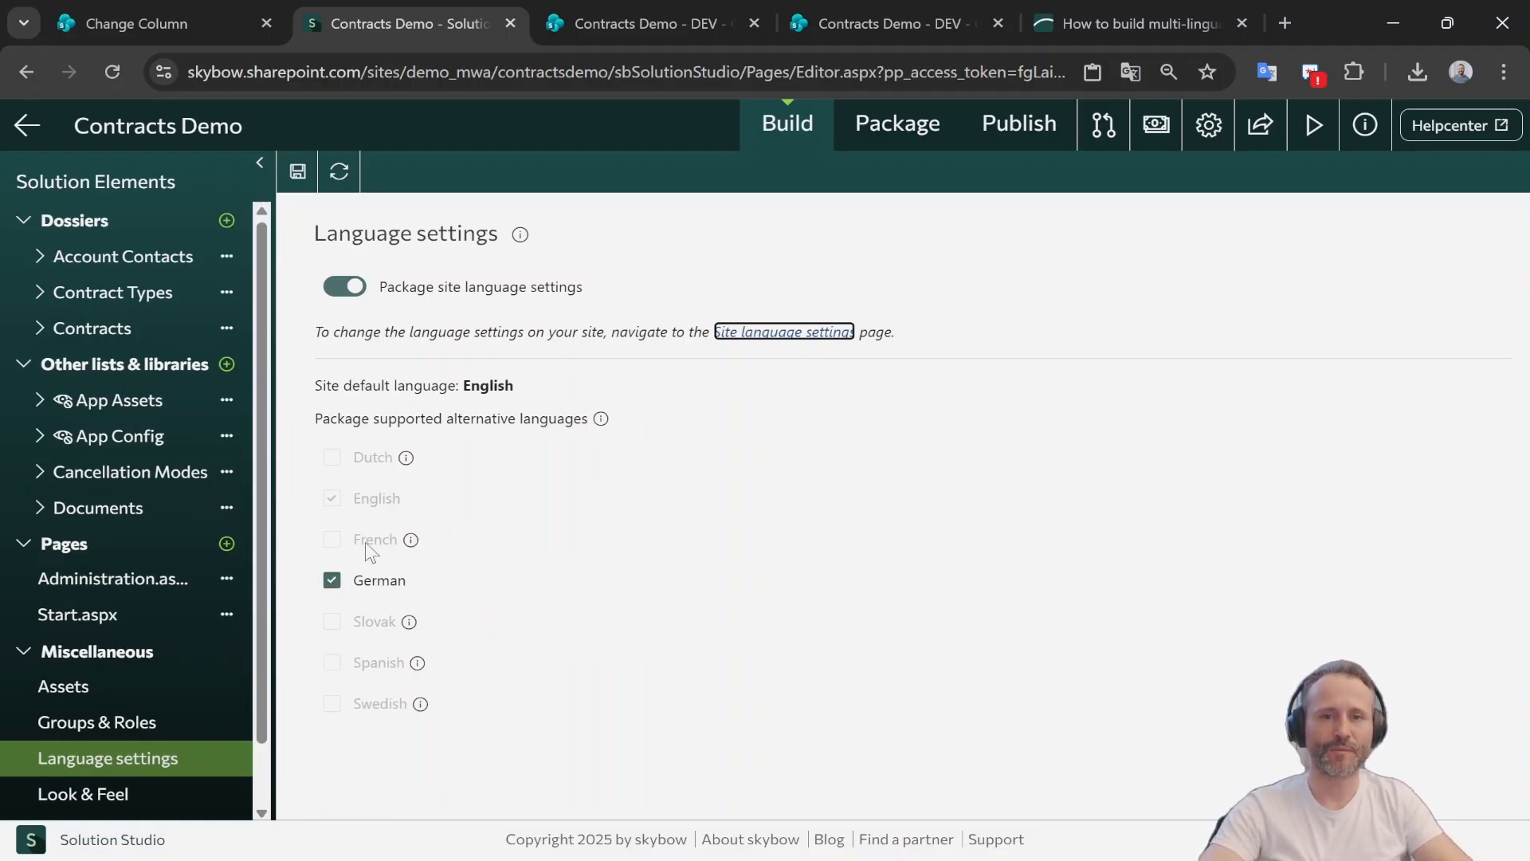
pyautogui.click(410, 542)
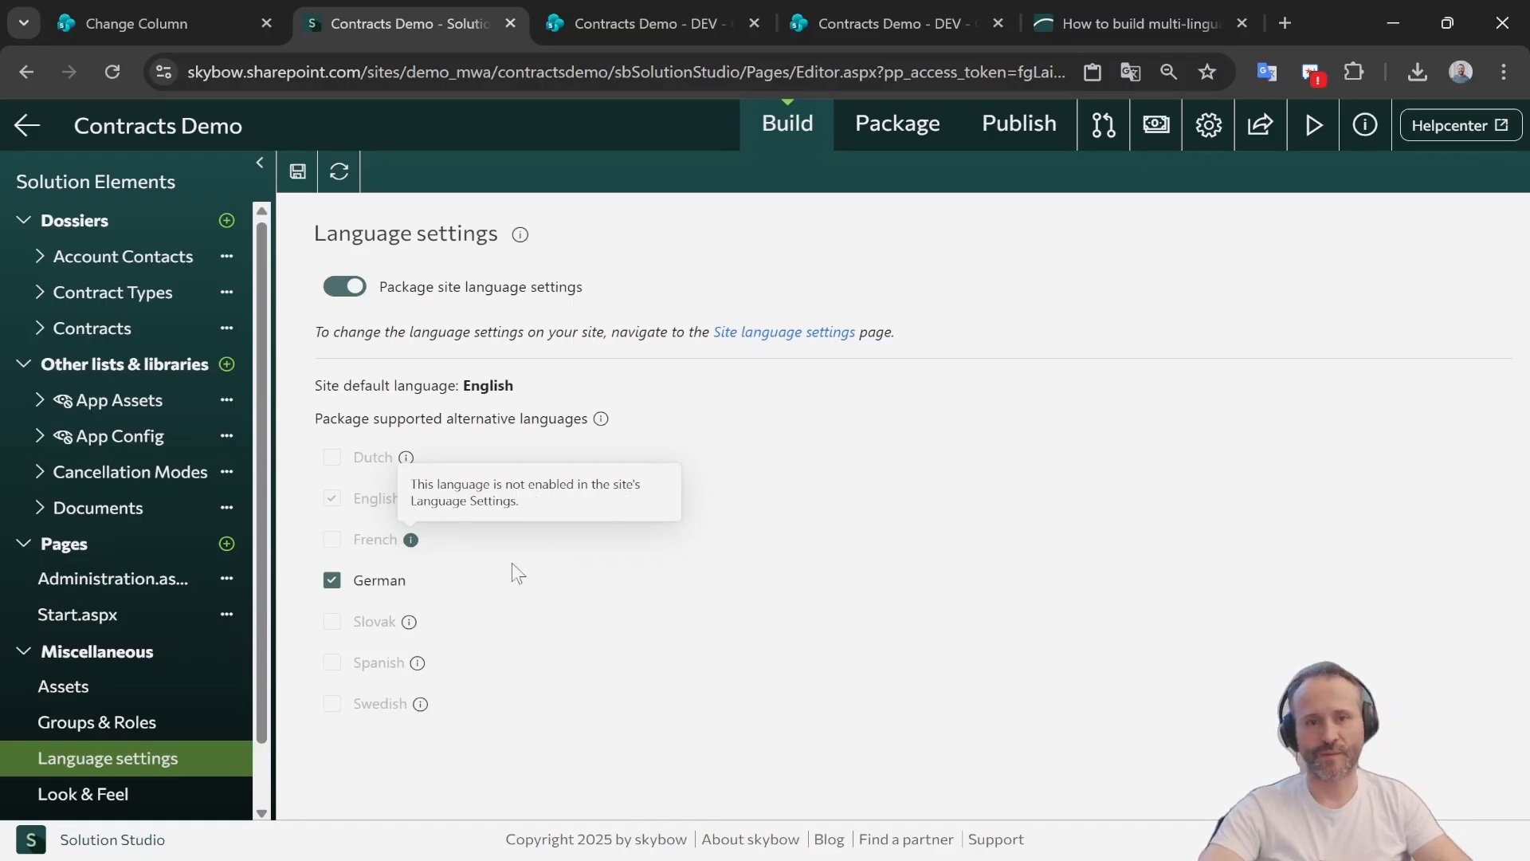
pyautogui.moveTo(512, 571); pyautogui.dragTo(343, 560)
pyautogui.click(559, 550)
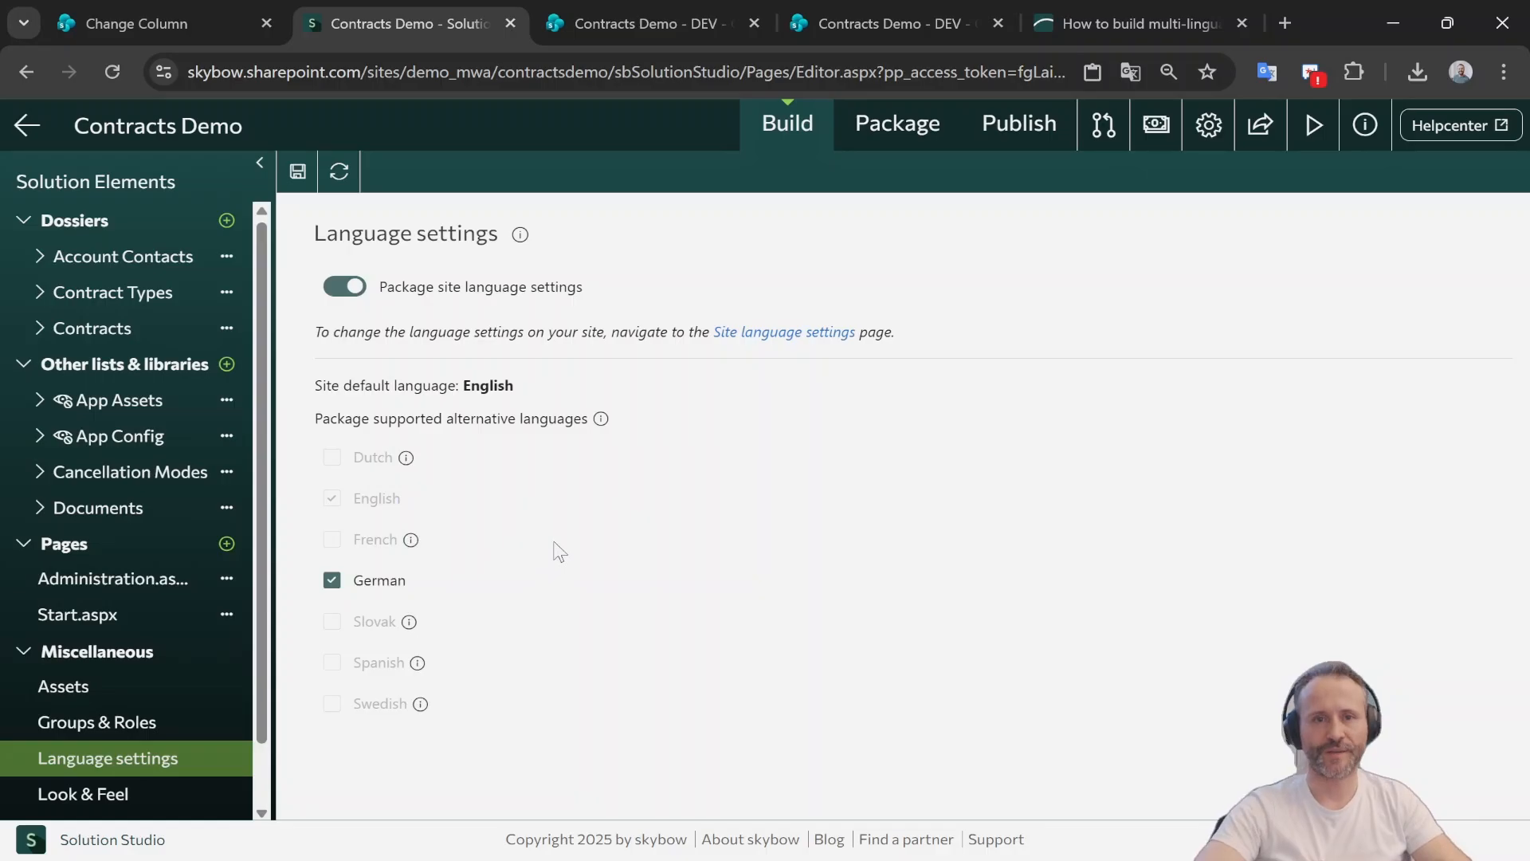
pyautogui.moveTo(342, 394); pyautogui.dragTo(547, 384)
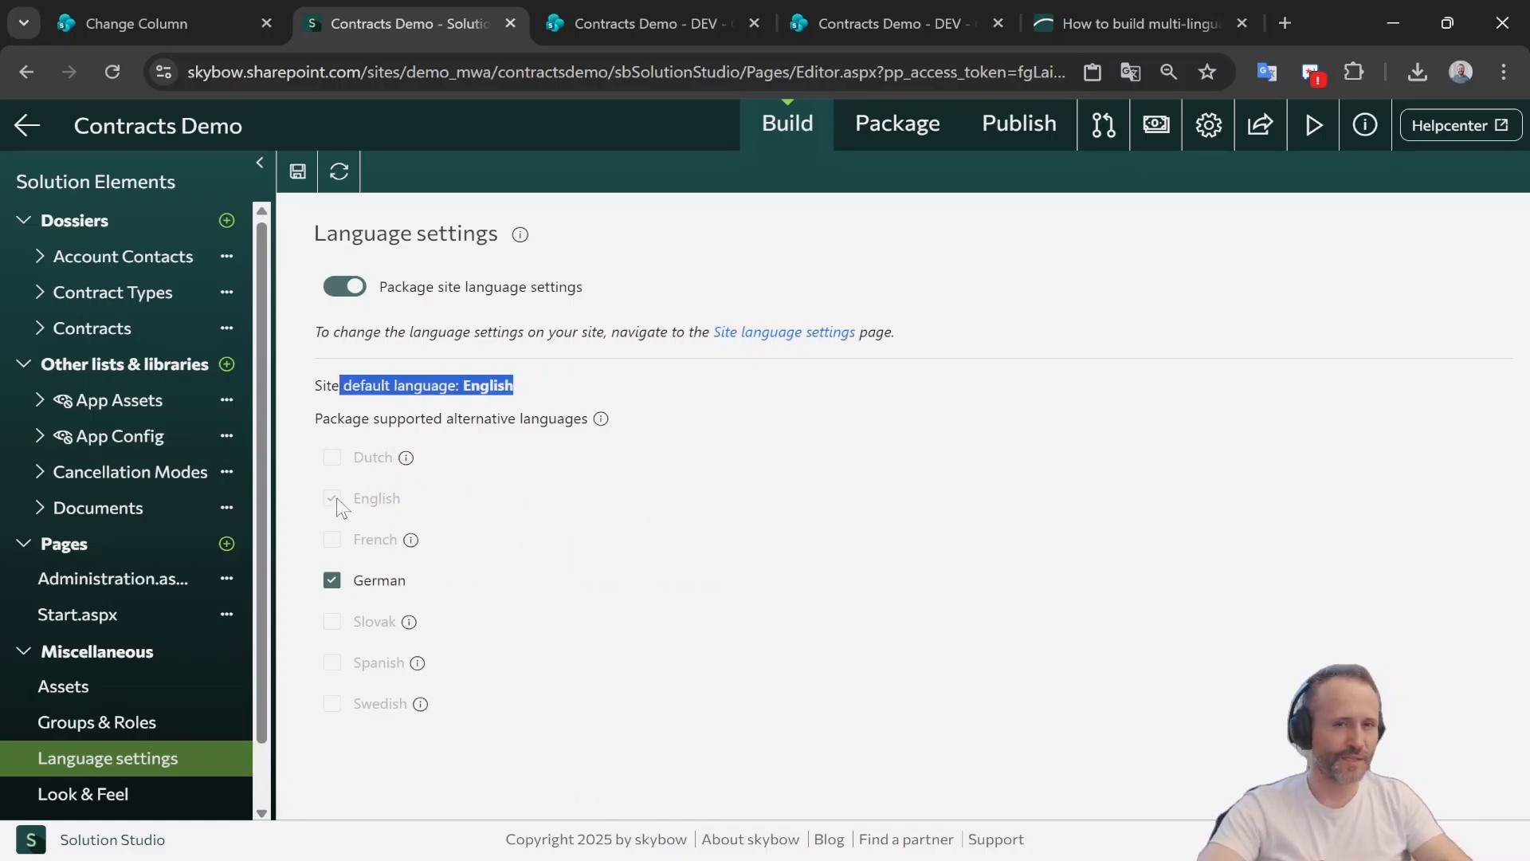
pyautogui.click(476, 527)
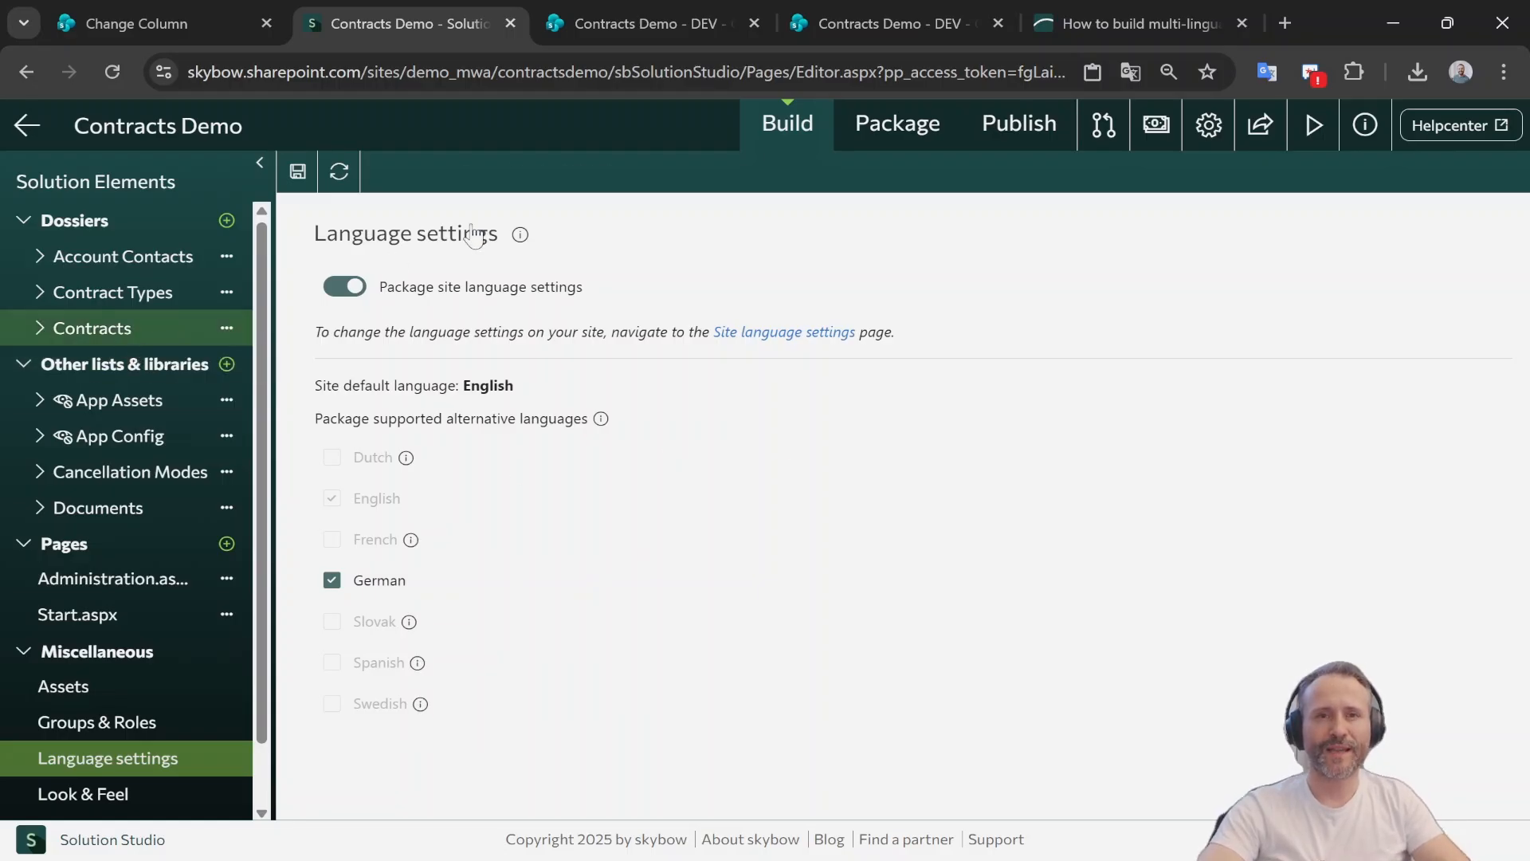
# - Show the background columns of the Contracts list, and switch to Solution Studio in the German-language Edge session
pyautogui.click(489, 174)
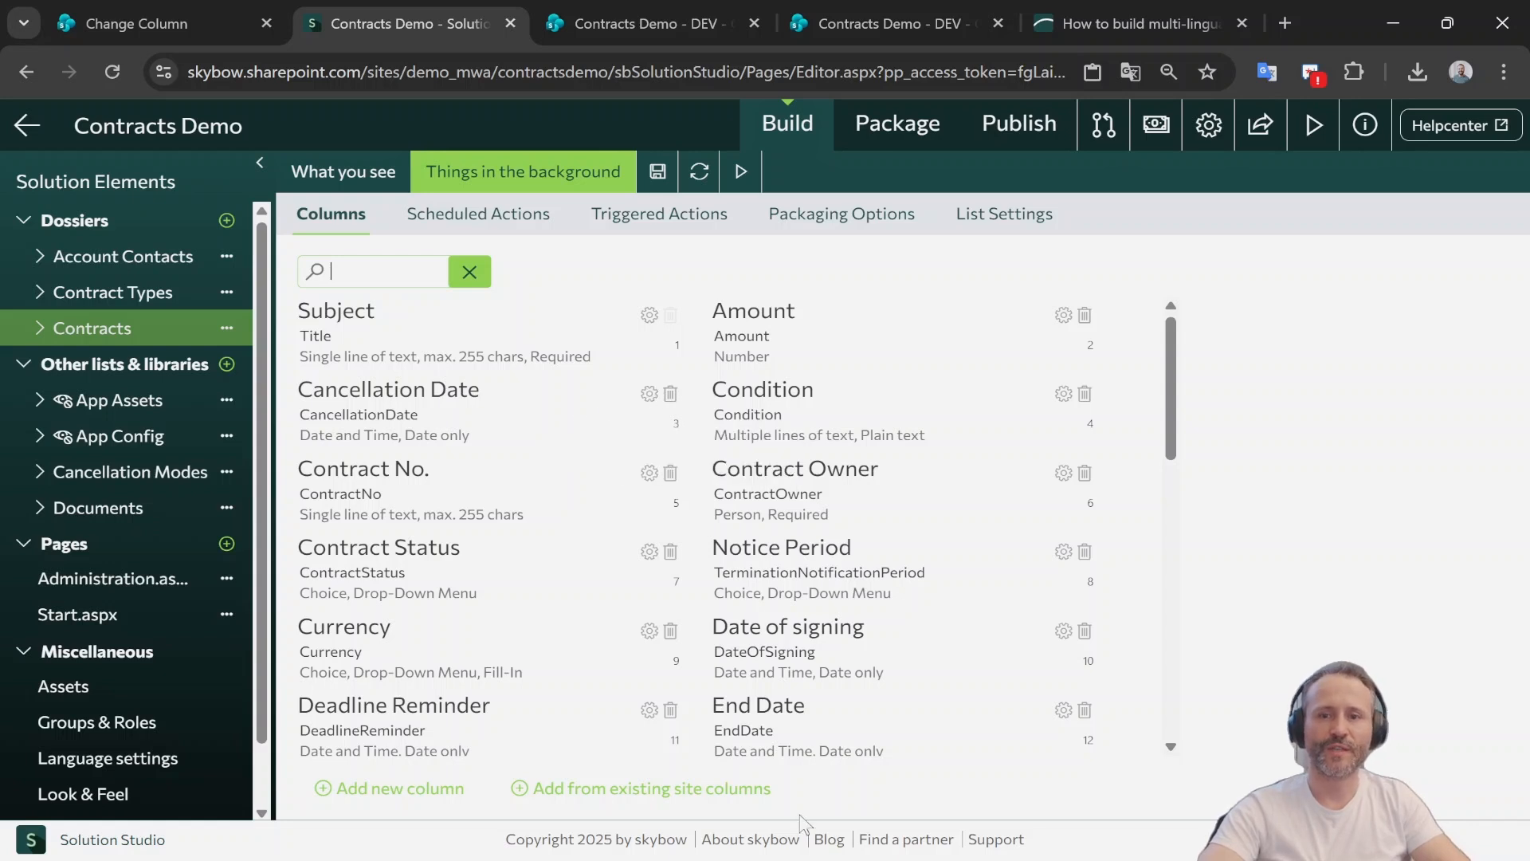
pyautogui.hotkey('alt', 'Tab')
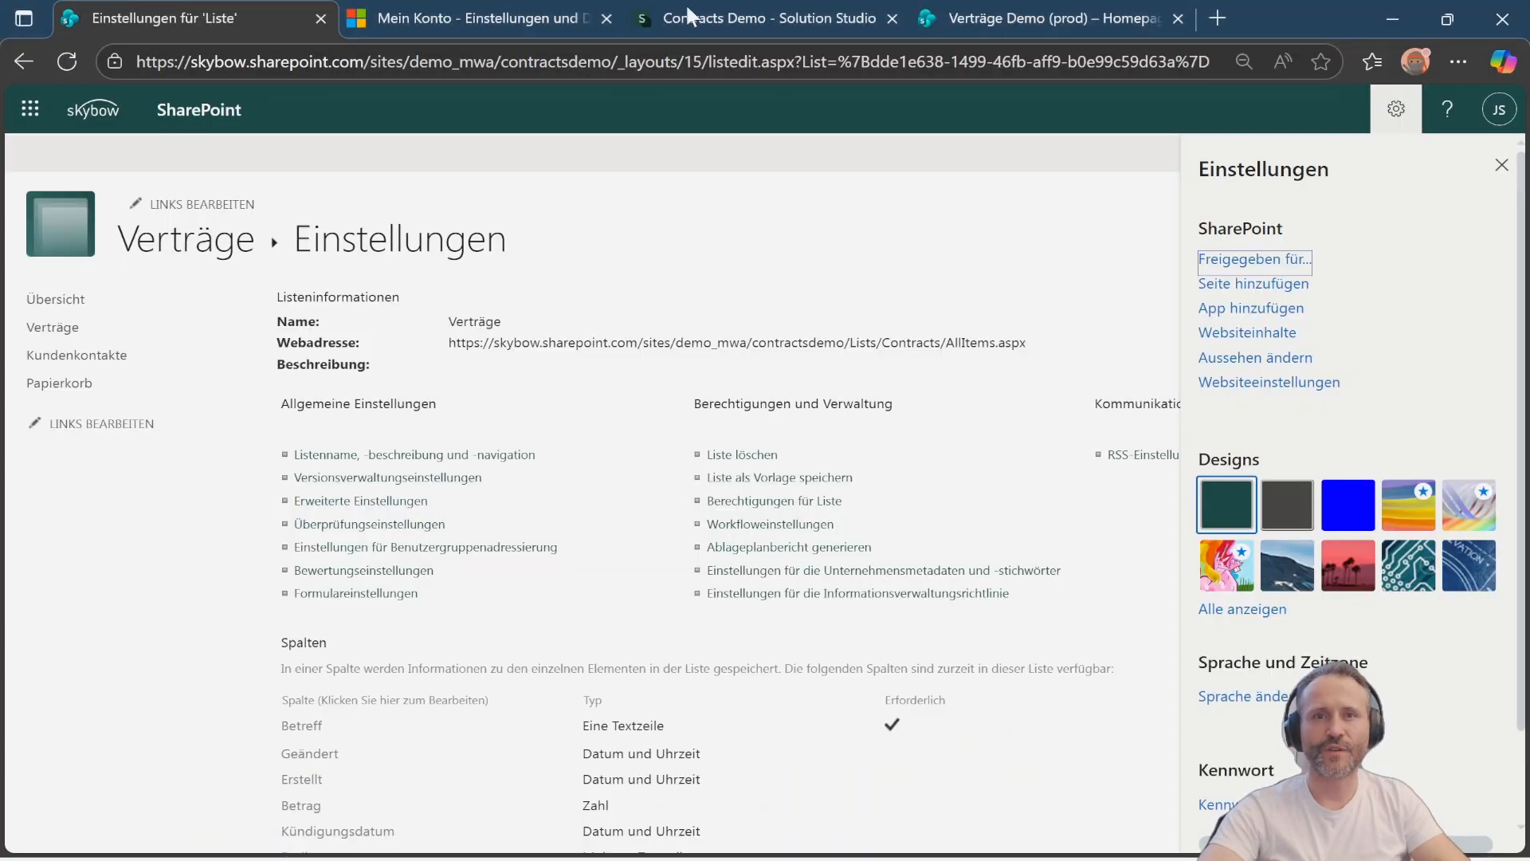
pyautogui.click(724, 19)
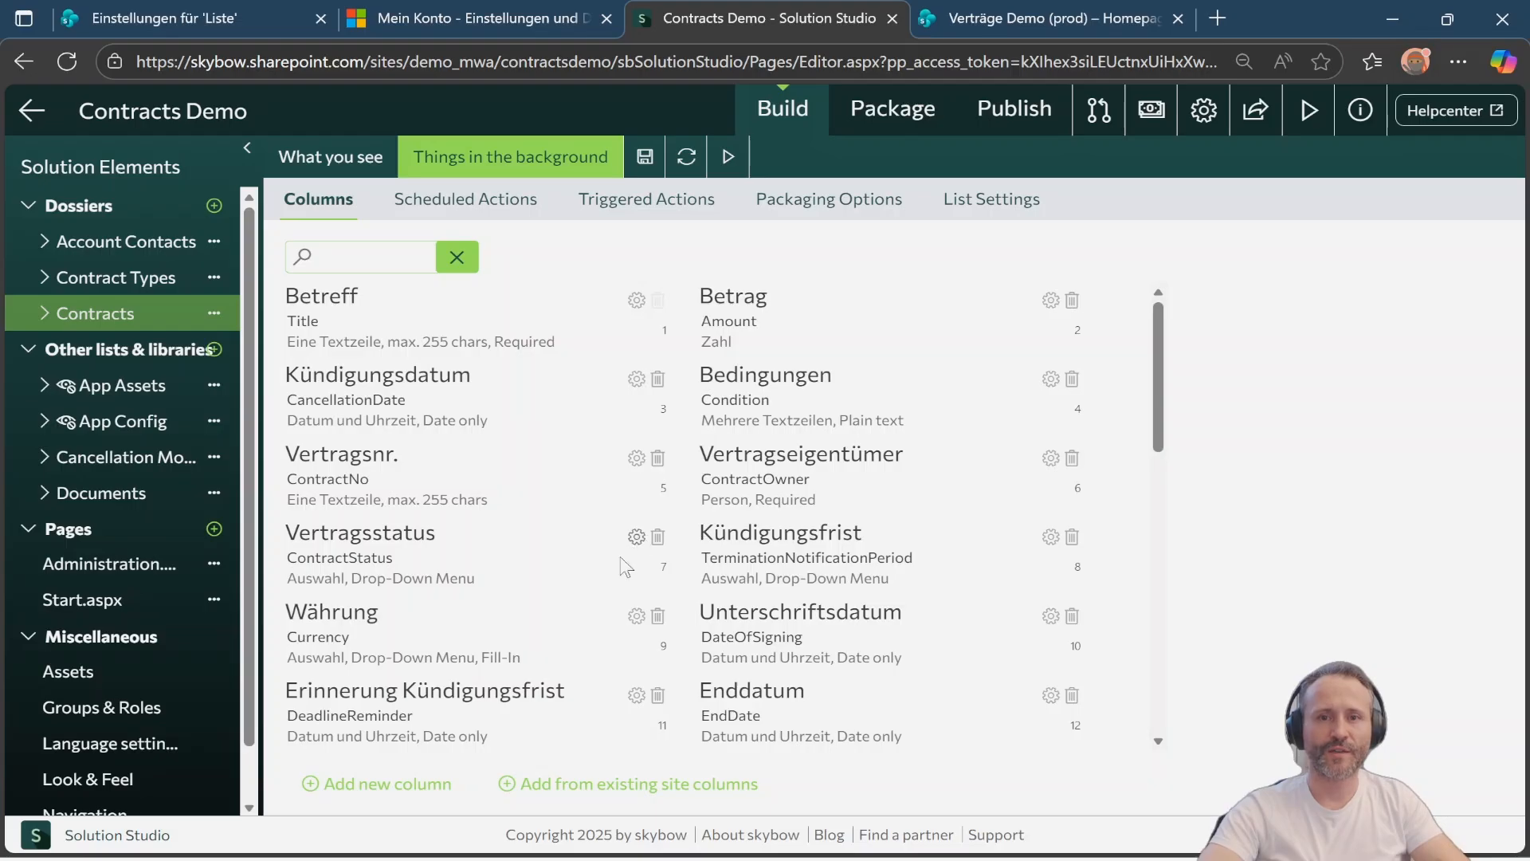
# - View the German display names in the settings of the Vertragsstatus and Kündigungsfrist columns, and close both without changes
pyautogui.click(636, 537)
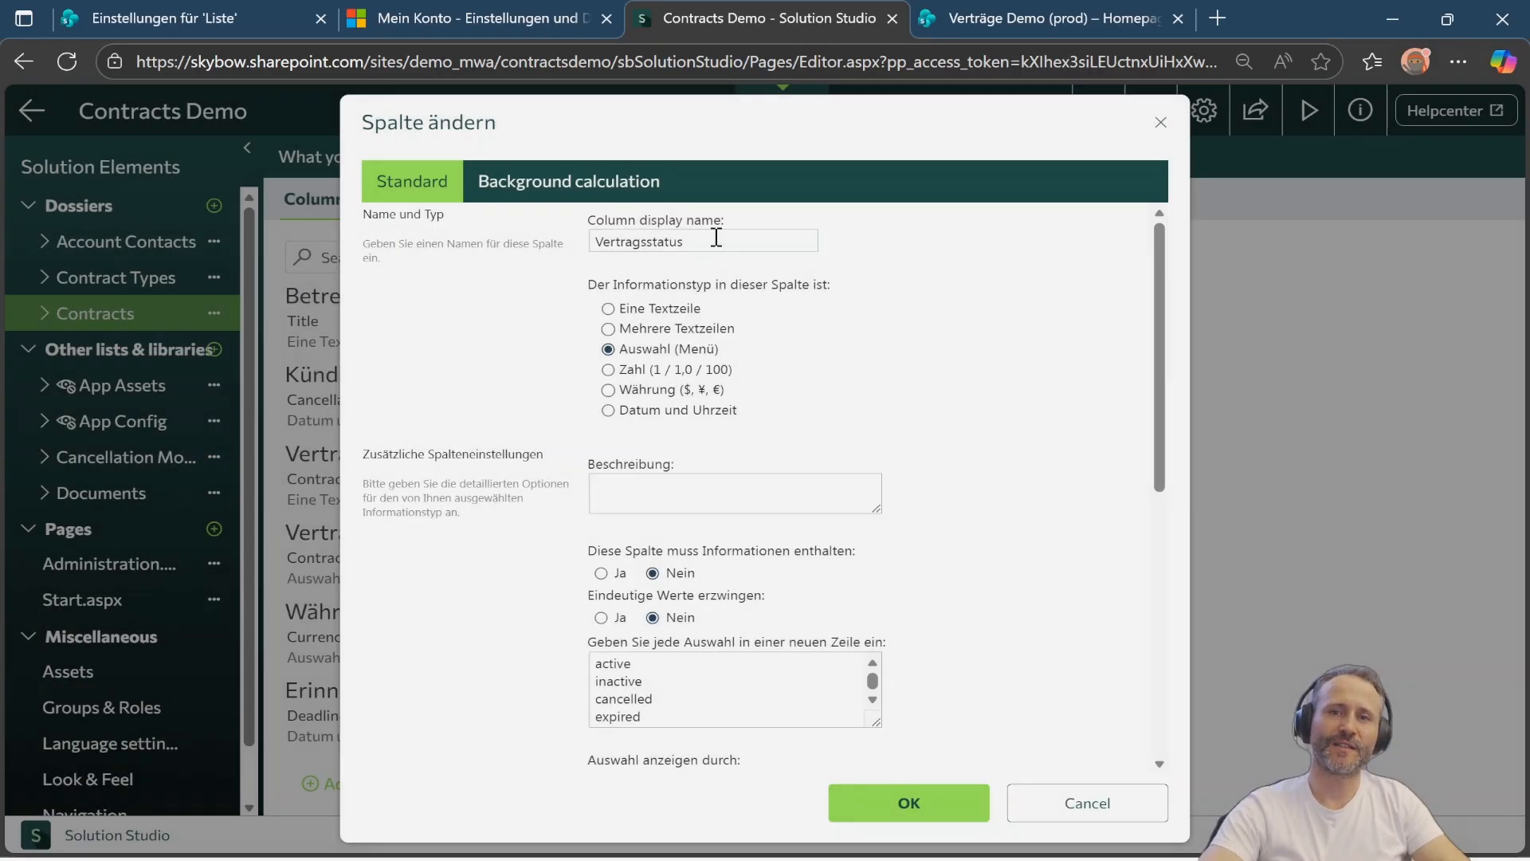
pyautogui.moveTo(716, 237); pyautogui.dragTo(526, 243)
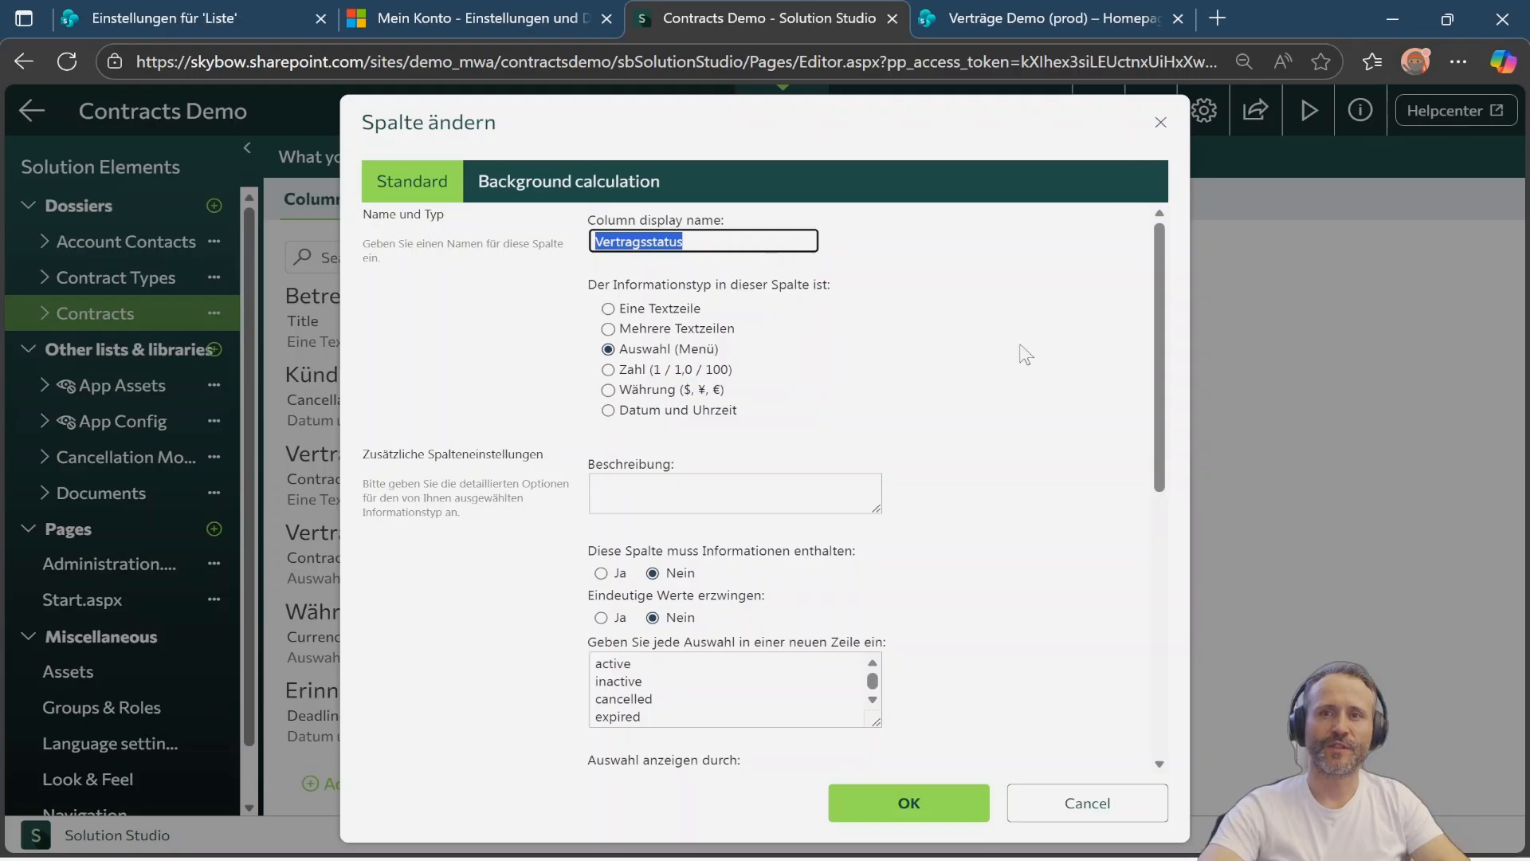
pyautogui.click(1160, 122)
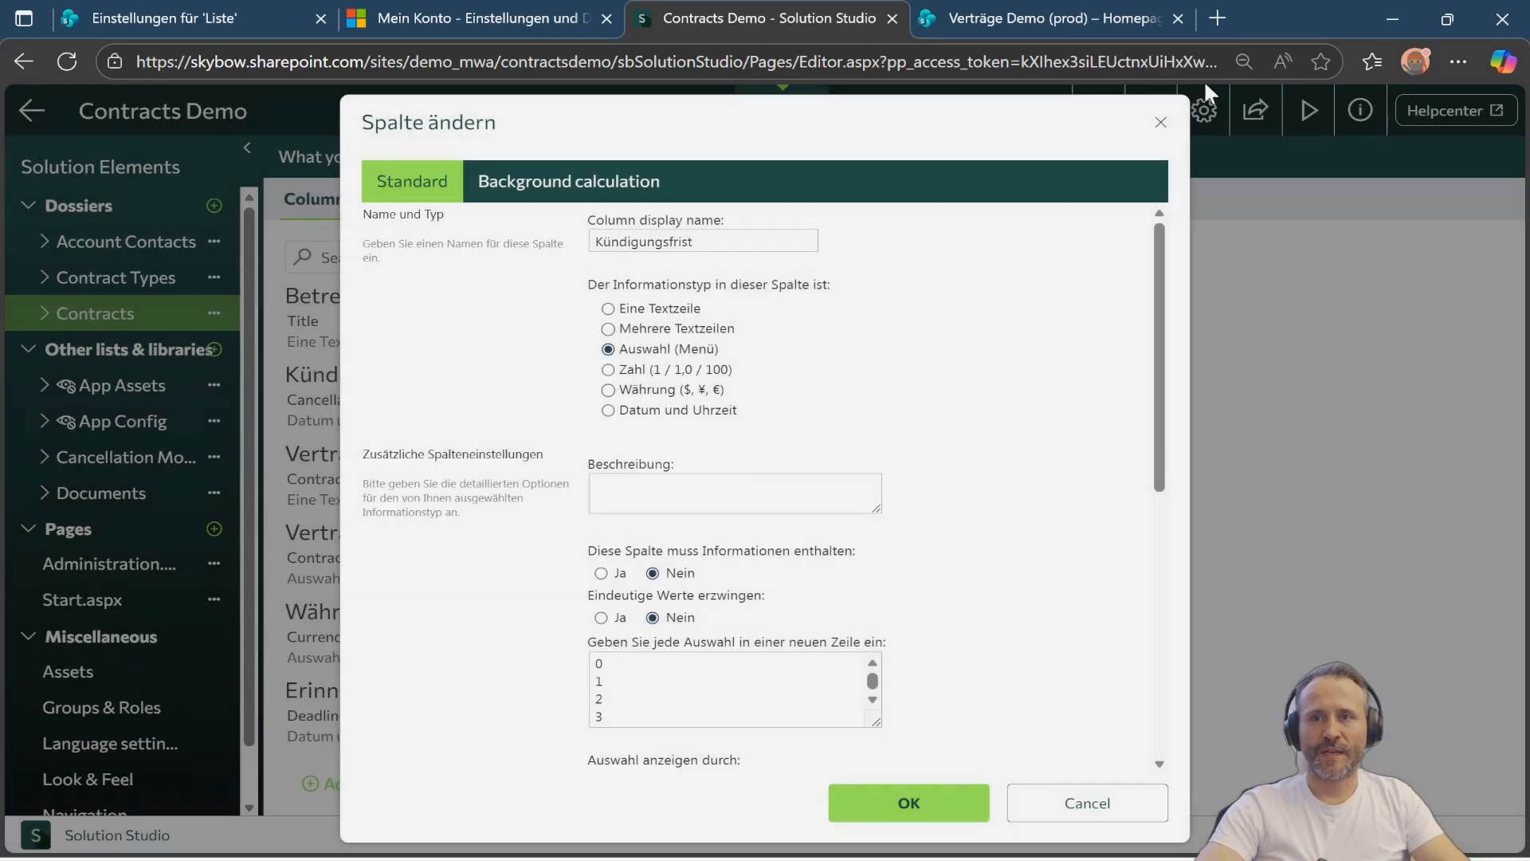
pyautogui.click(1165, 126)
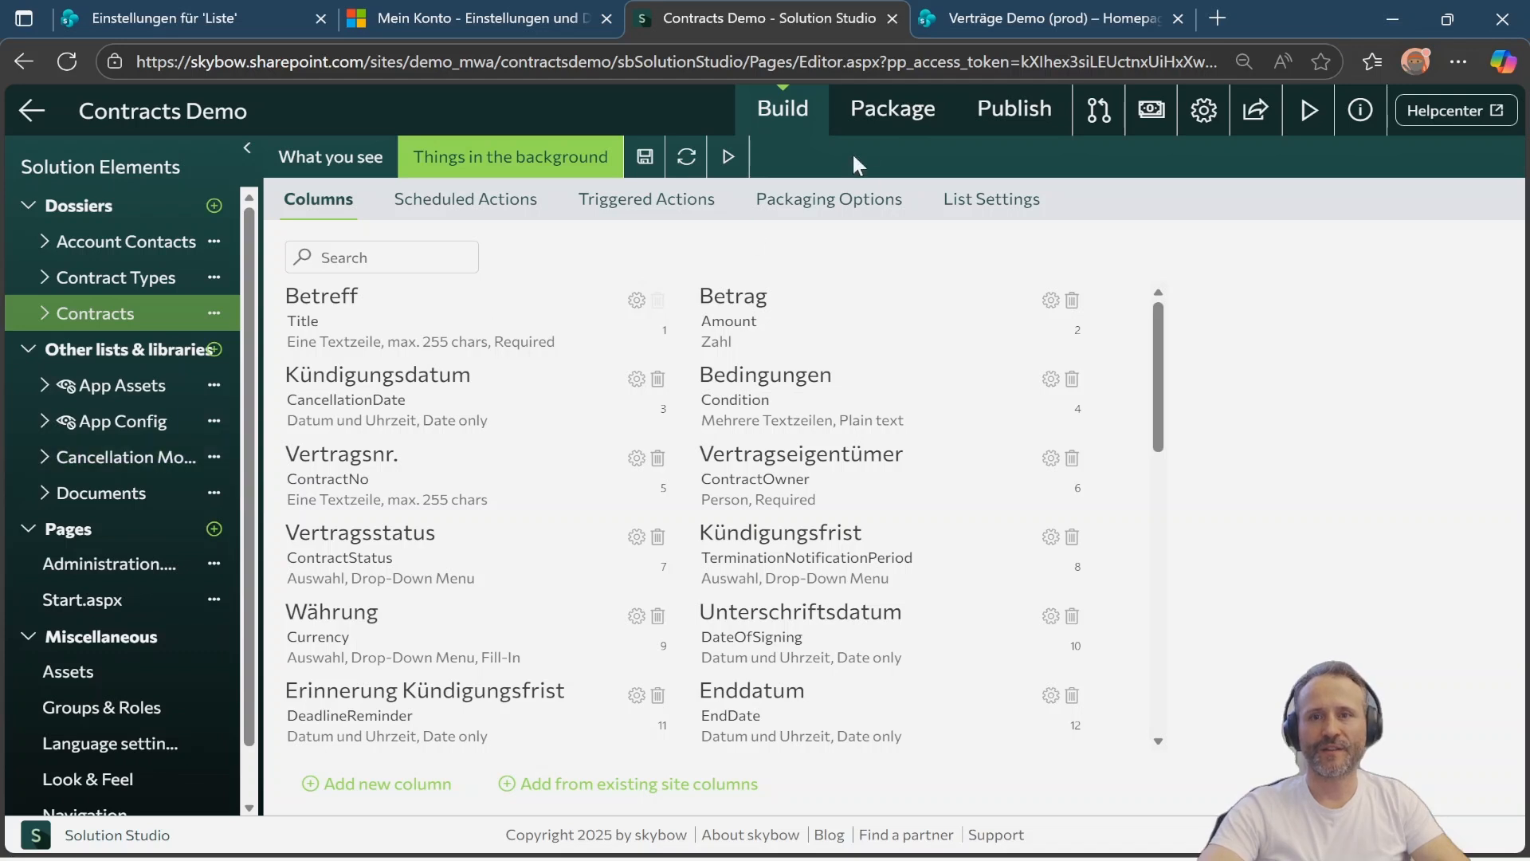
# - View the solution's packages and deployments, and copy the site link of the Contract demo prod deployment
pyautogui.click(893, 109)
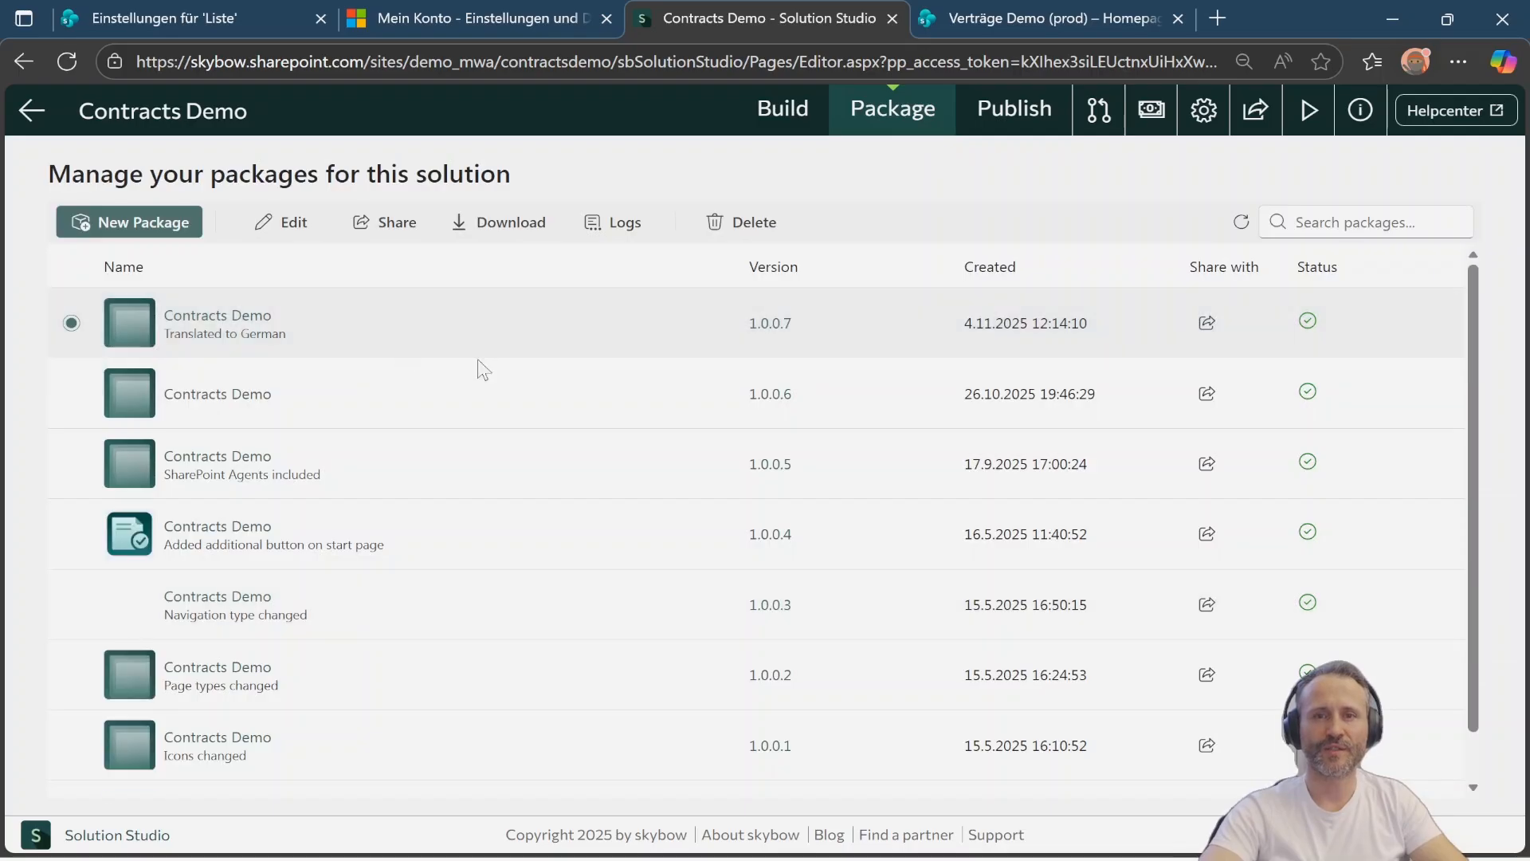
pyautogui.click(1012, 111)
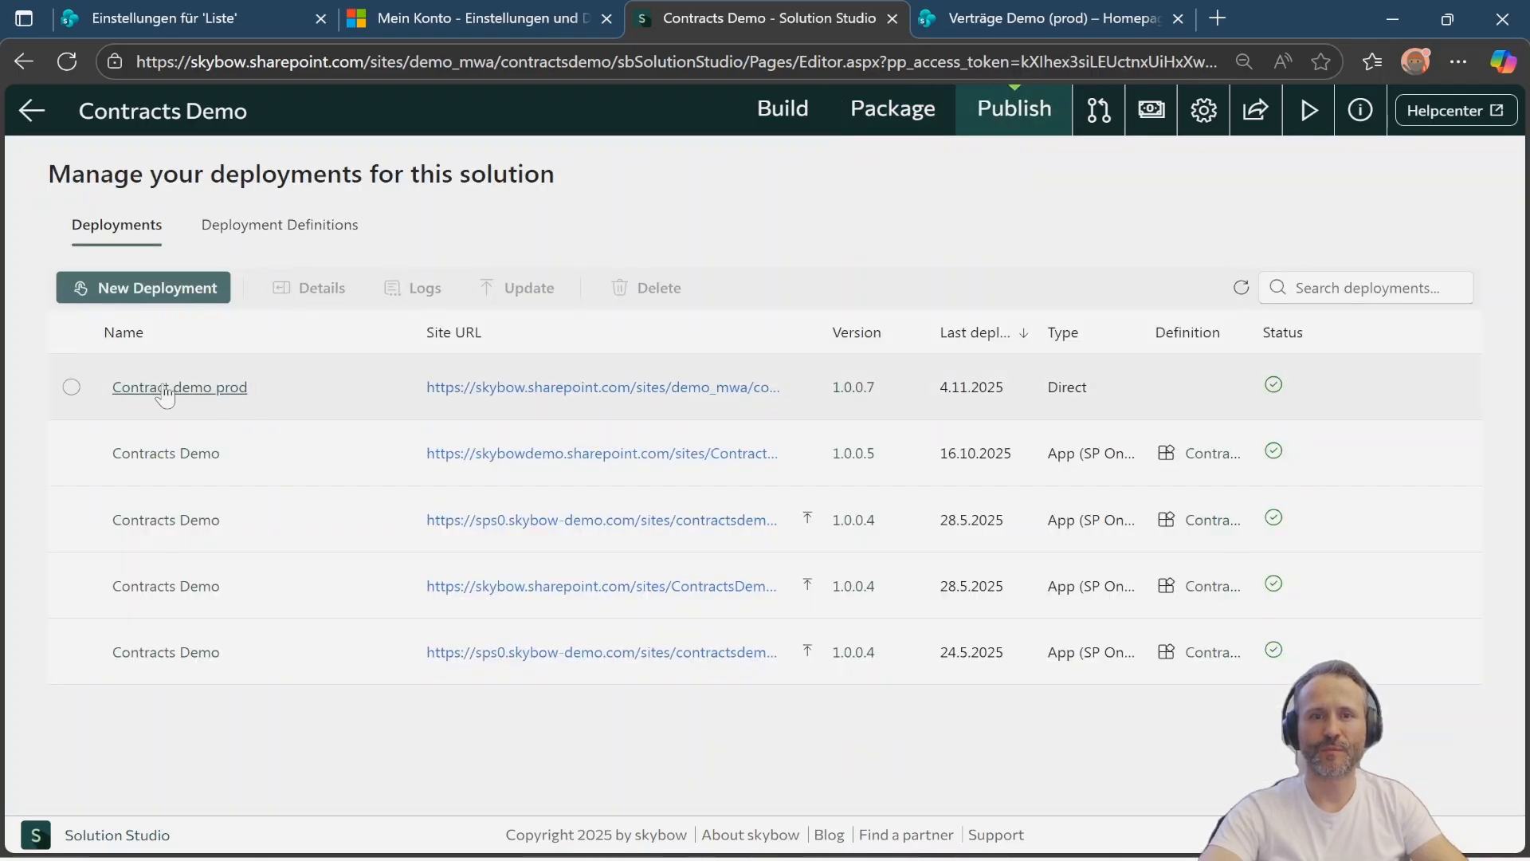
pyautogui.click(745, 388)
pyautogui.rightClick(746, 388)
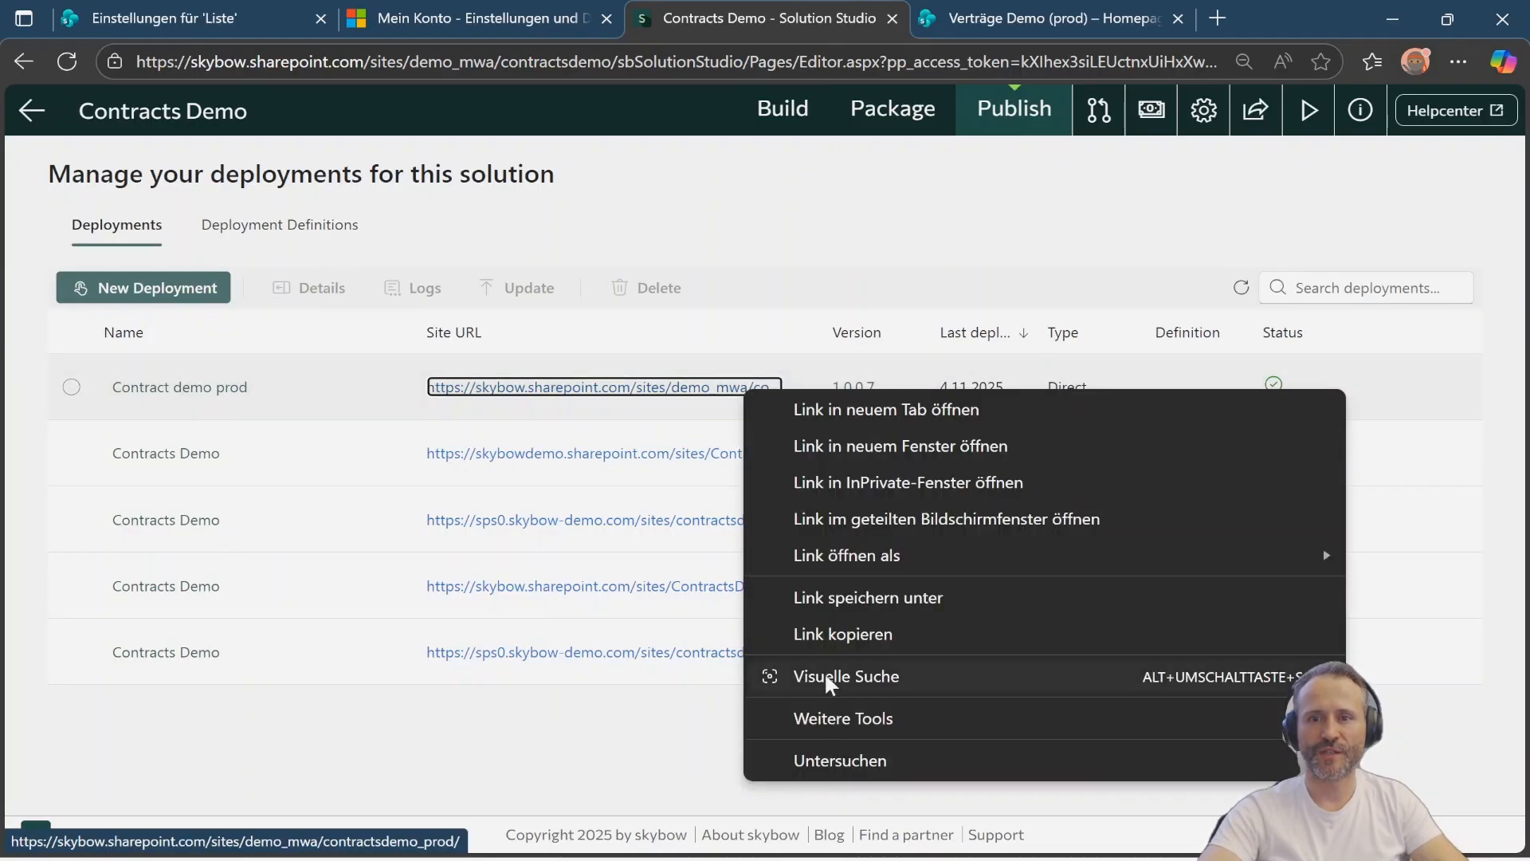
pyautogui.click(825, 626)
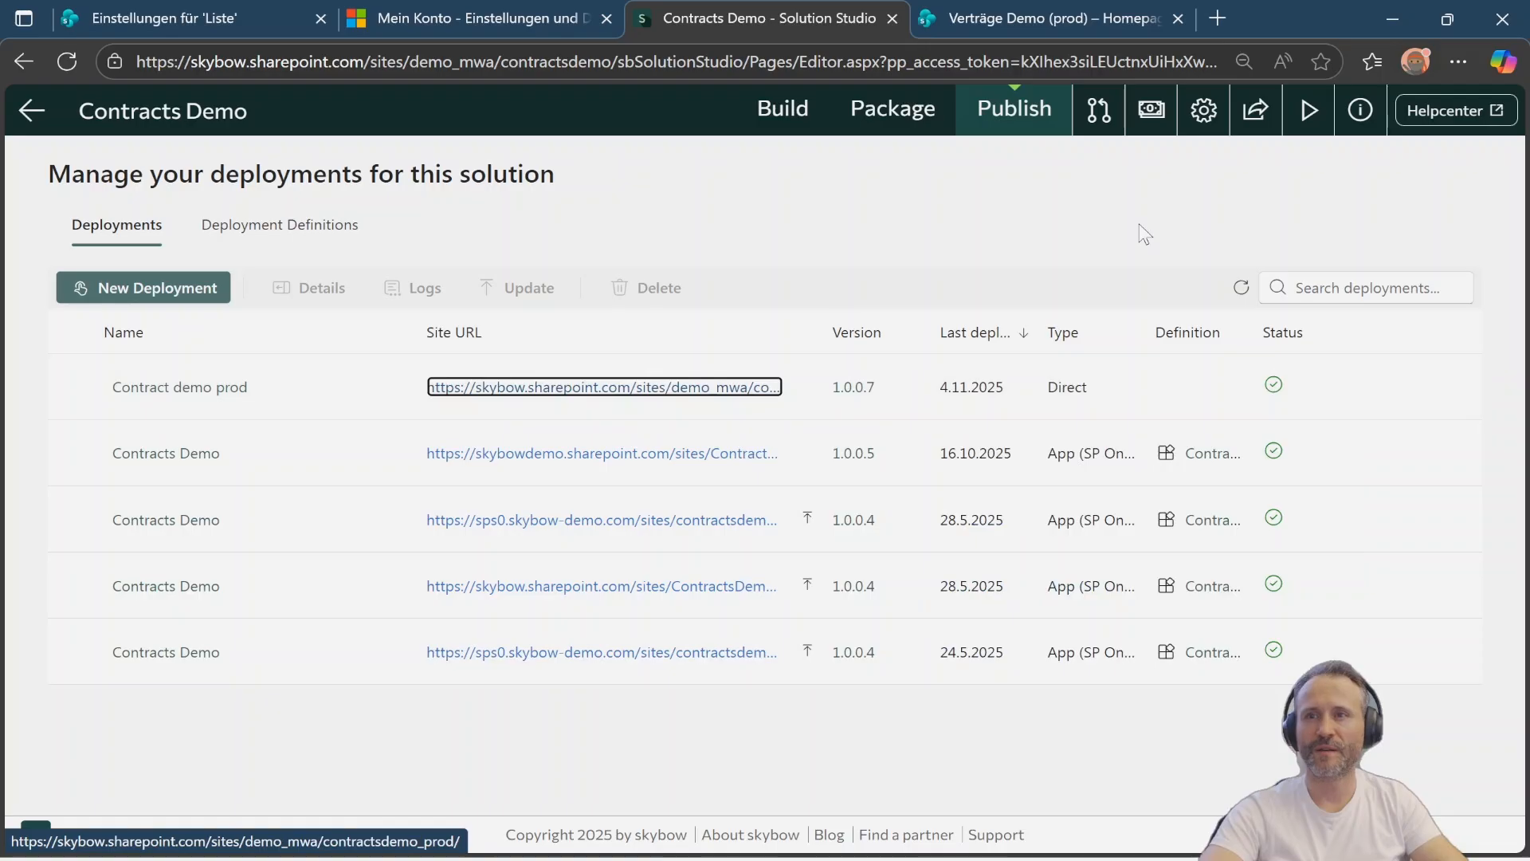
# - Switch to the Verträge Demo (prod) site and examine the address and content of its German start page
pyautogui.click(1057, 17)
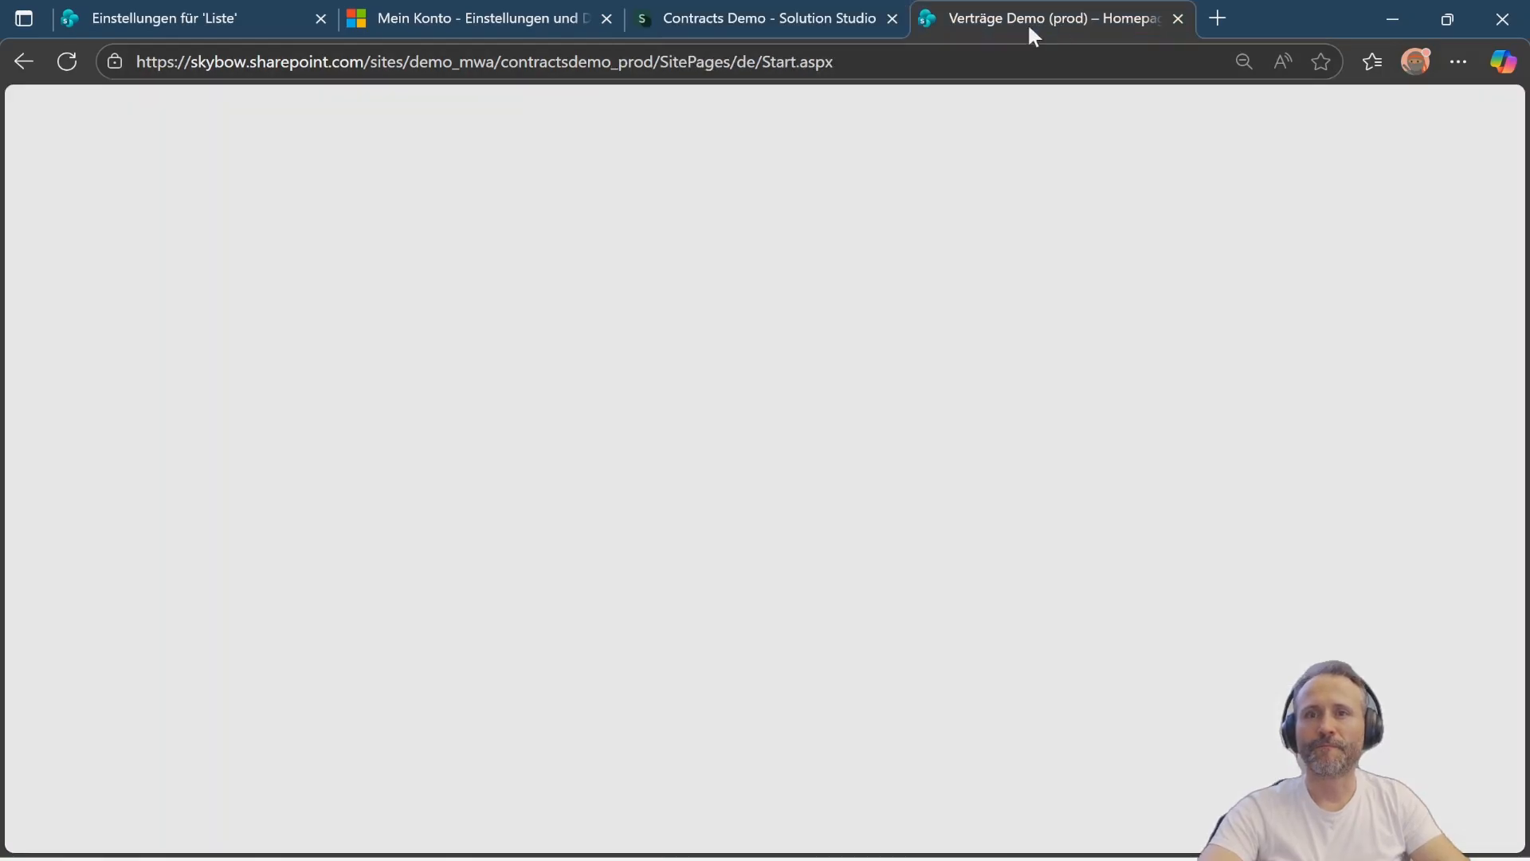
pyautogui.click(936, 63)
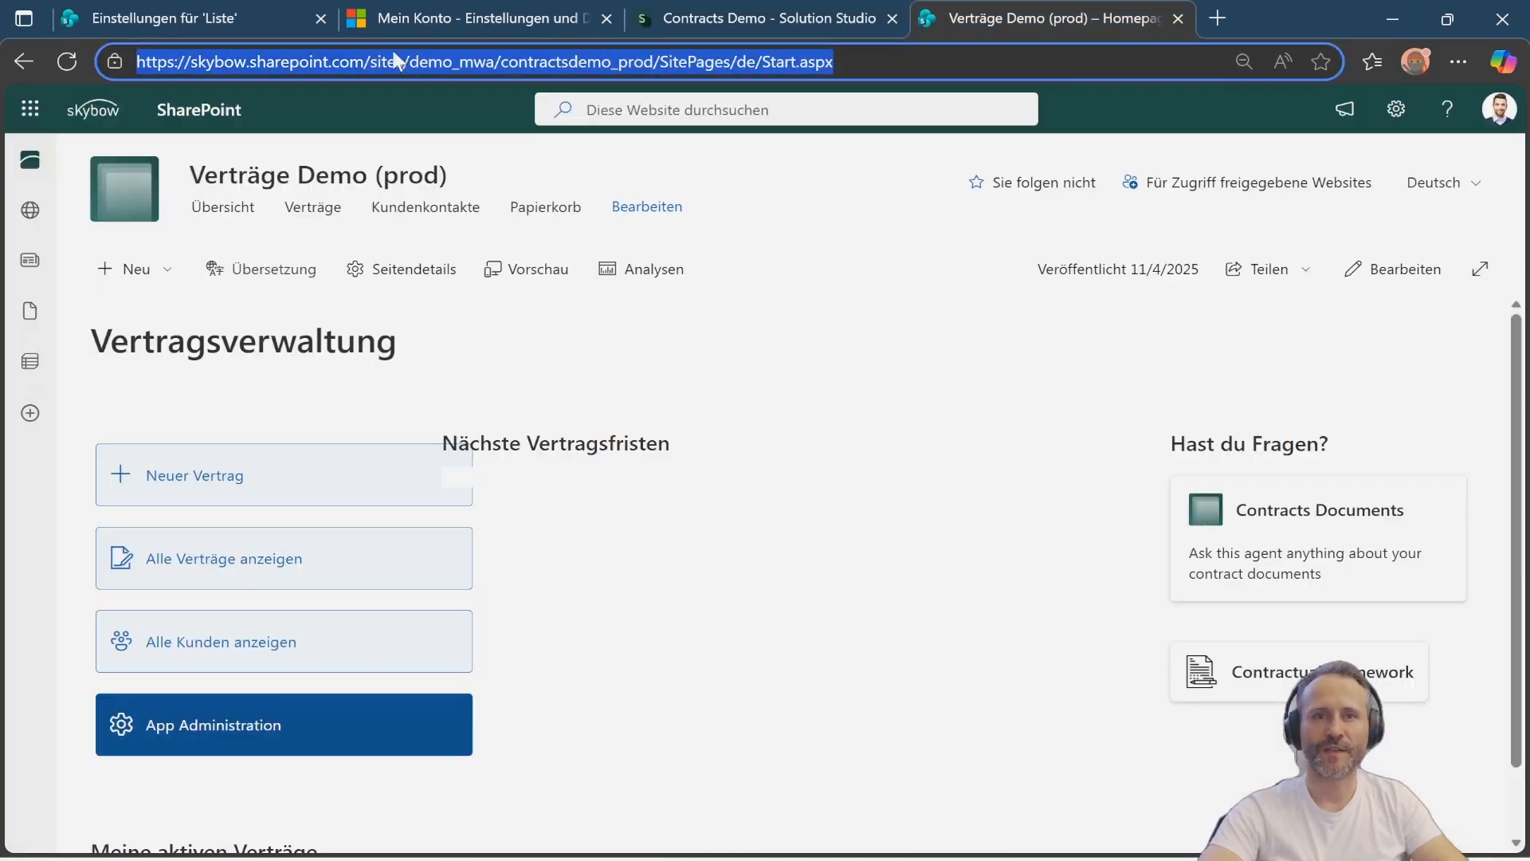
pyautogui.click(771, 363)
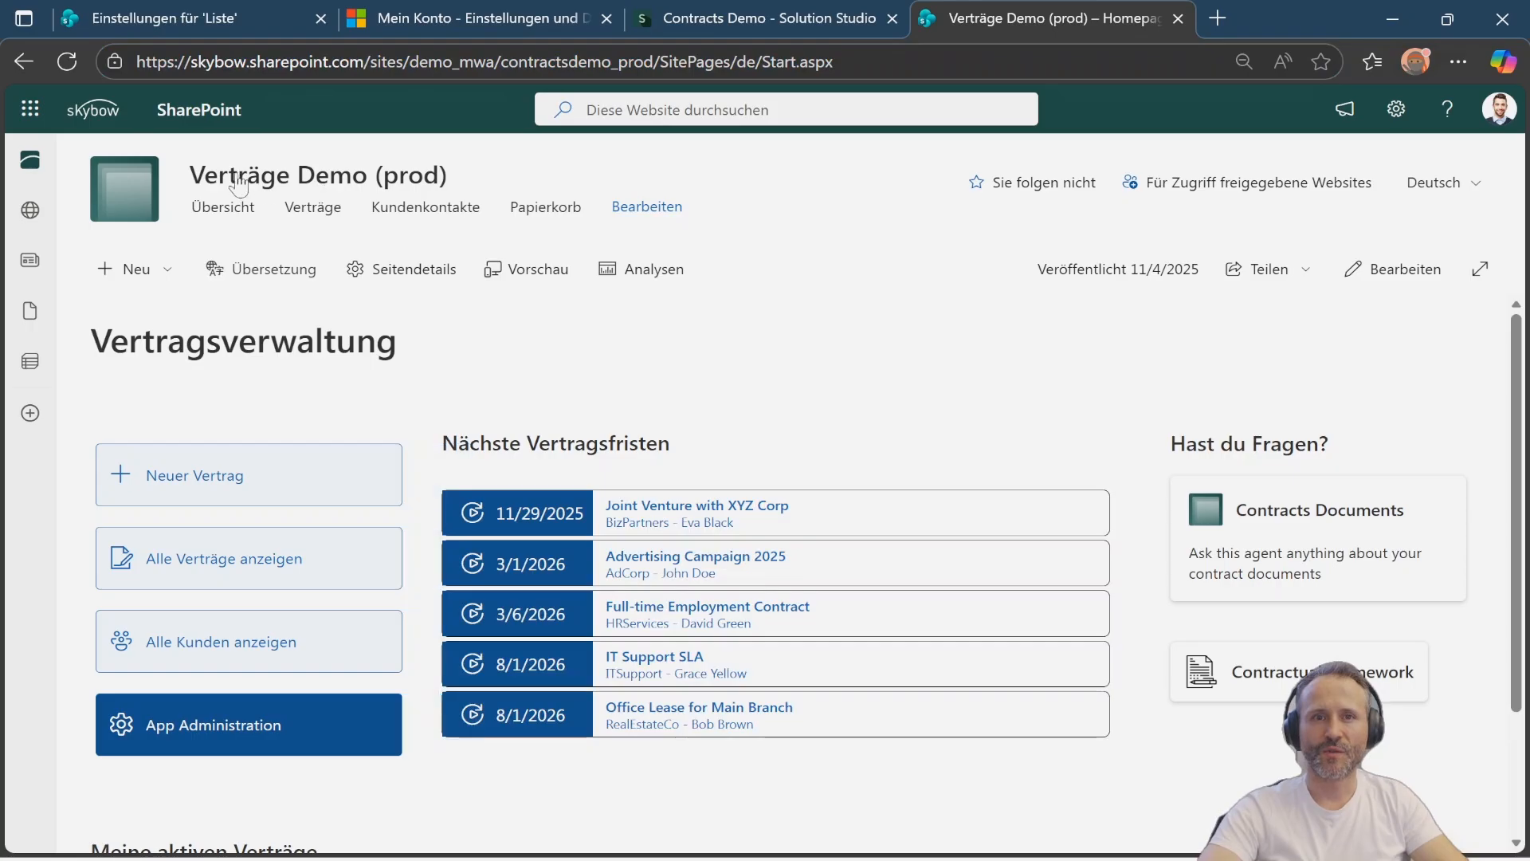